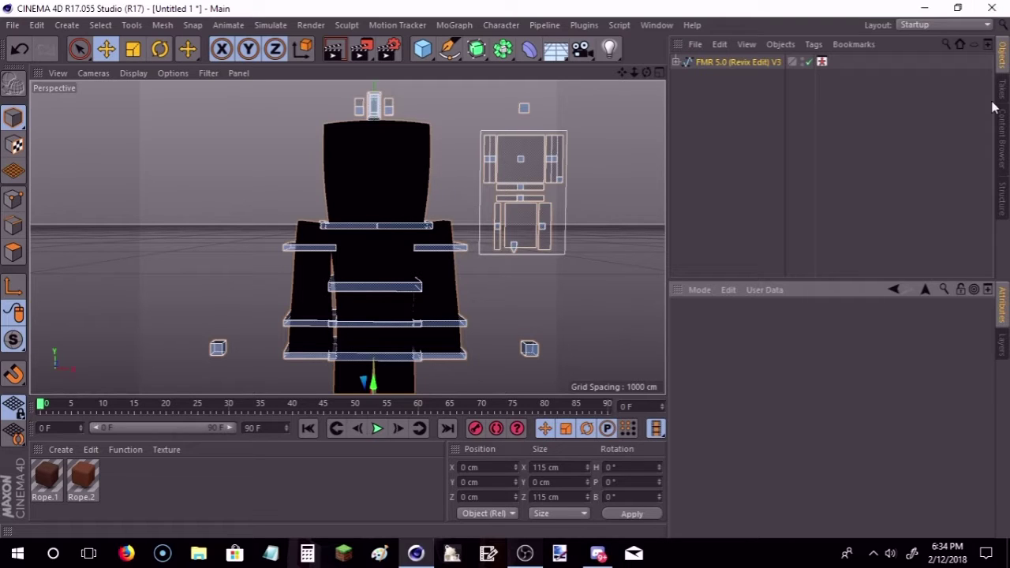
Step: Load badful.png as the FMR 5.0 rig's skin
{"action": "left_click", "coordinate": [835, 105]}
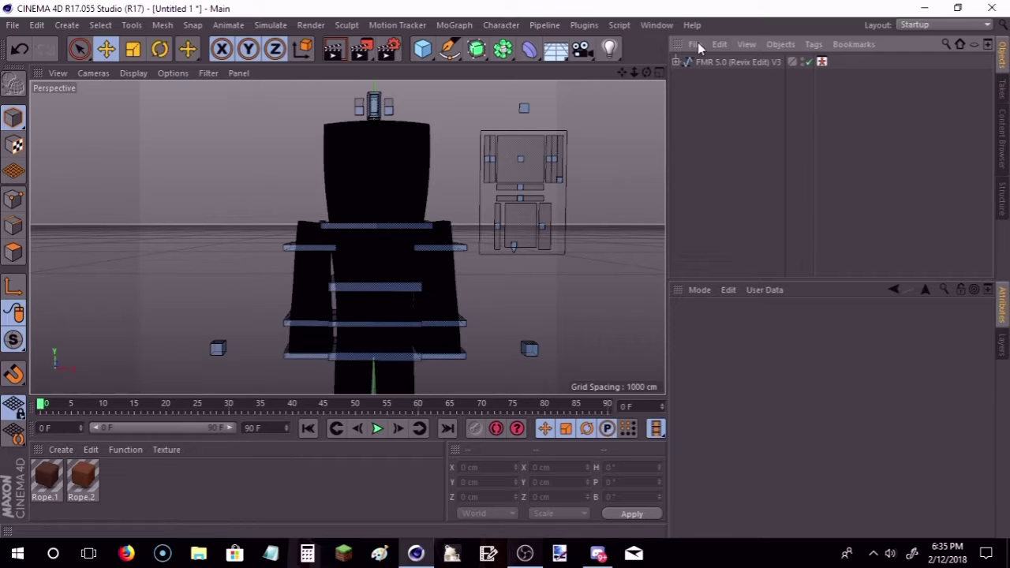
{"action": "left_click", "coordinate": [750, 61]}
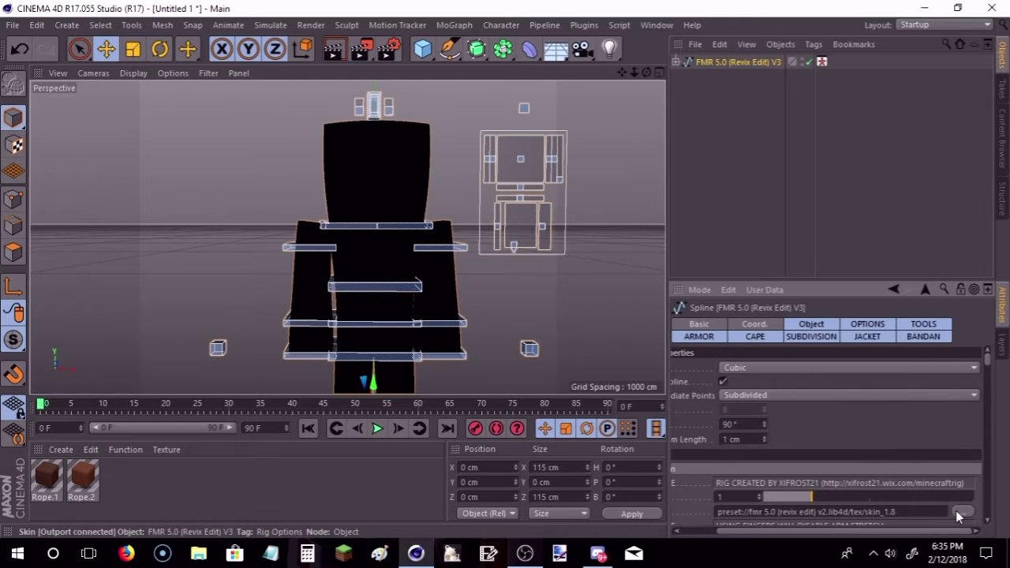
{"action": "left_click", "coordinate": [961, 511]}
{"action": "scroll", "coordinate": [210, 176], "scroll_direction": "down", "scroll_amount": 3}
{"action": "scroll", "coordinate": [304, 198], "scroll_direction": "down", "scroll_amount": 4}
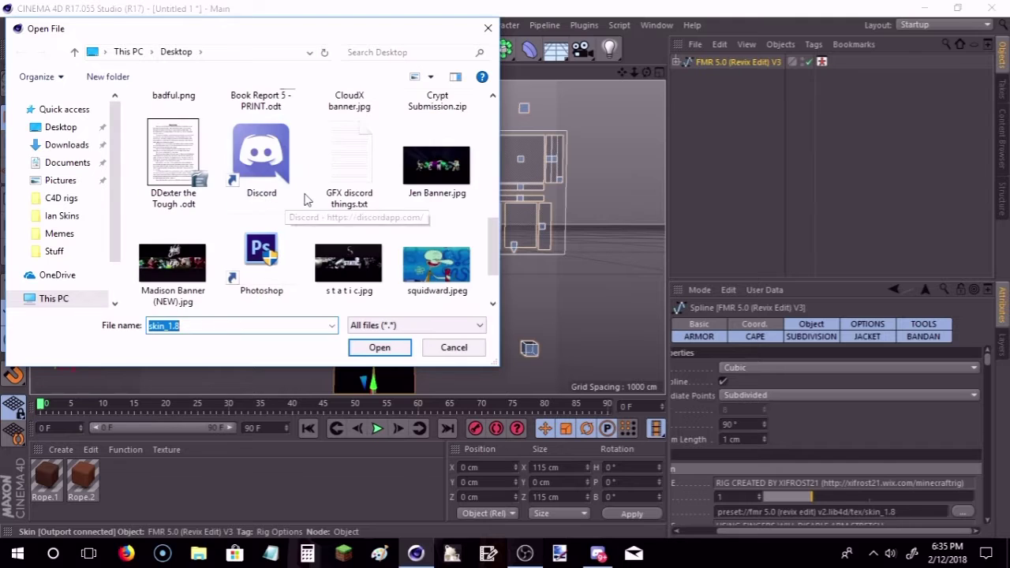
{"action": "scroll", "coordinate": [308, 197], "scroll_direction": "down", "scroll_amount": 2}
{"action": "scroll", "coordinate": [288, 203], "scroll_direction": "up", "scroll_amount": 2}
{"action": "scroll", "coordinate": [288, 203], "scroll_direction": "up", "scroll_amount": 2}
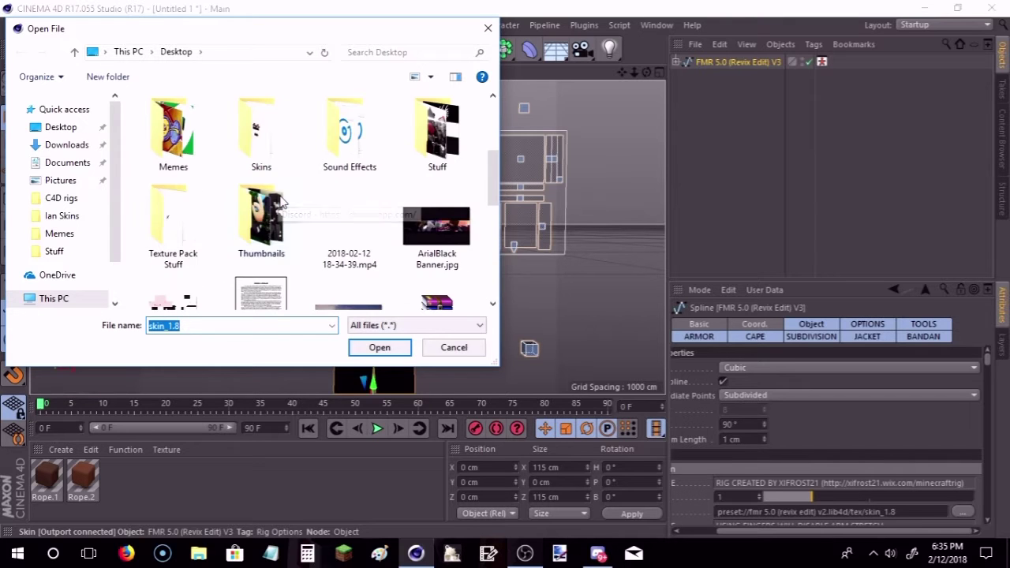
{"action": "scroll", "coordinate": [305, 221], "scroll_direction": "down", "scroll_amount": 1}
{"action": "left_click", "coordinate": [174, 256]}
{"action": "left_click", "coordinate": [386, 349]}
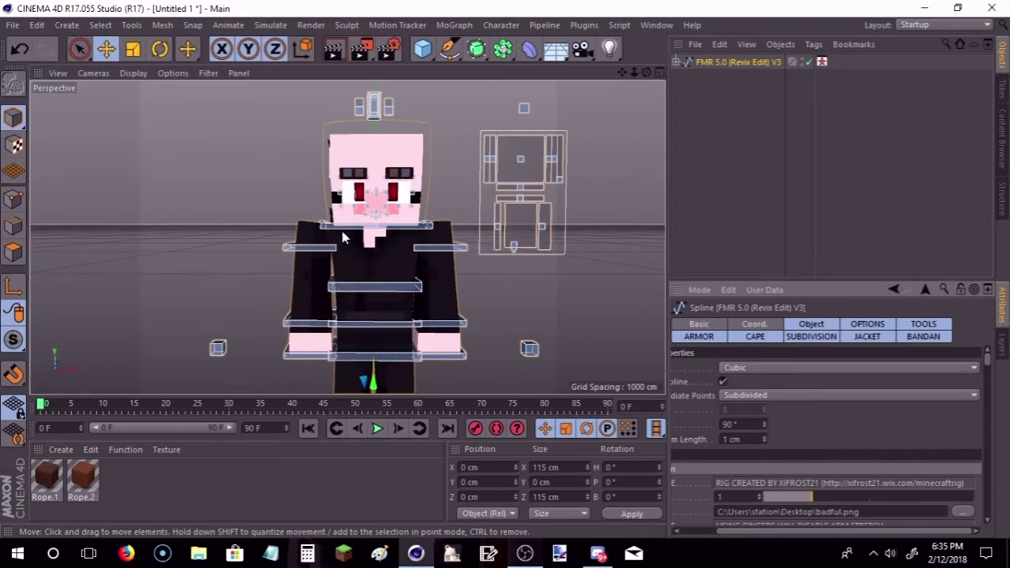
Step: Turn off the rig's extra eye overlays and the Eyebrows V2 toggle
{"action": "left_click_drag", "start_coordinate": [646, 71], "coordinate": [758, 258]}
{"action": "scroll", "coordinate": [836, 447], "scroll_direction": "down", "scroll_amount": 3}
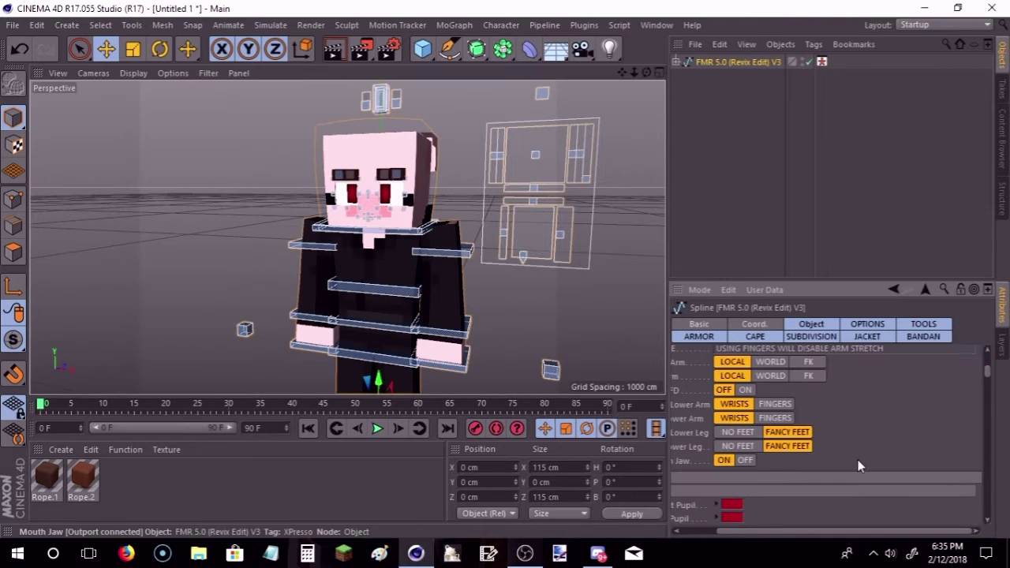
{"action": "scroll", "coordinate": [860, 427], "scroll_direction": "down", "scroll_amount": 1}
{"action": "scroll", "coordinate": [860, 428], "scroll_direction": "down", "scroll_amount": 1}
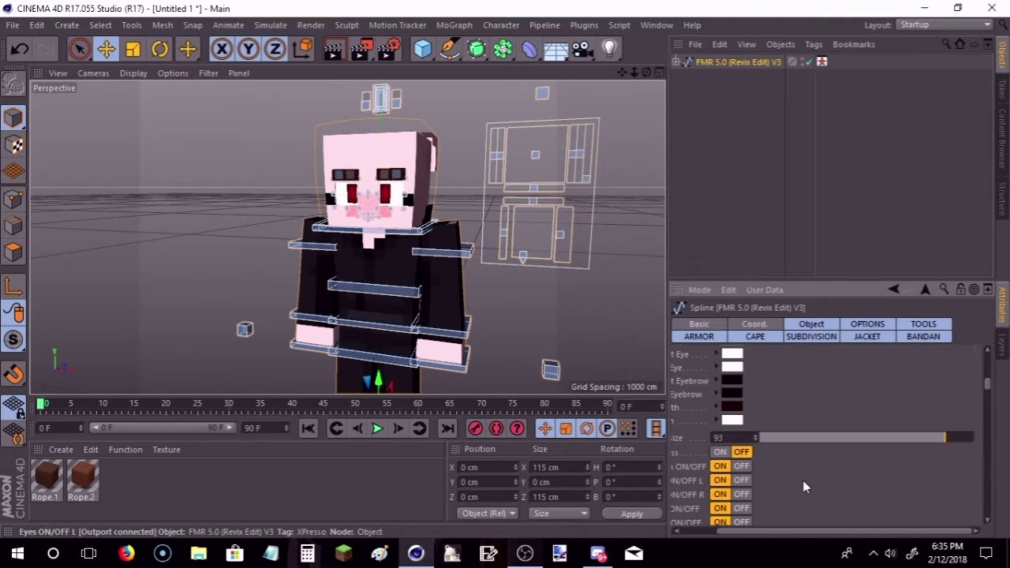
{"action": "scroll", "coordinate": [803, 482], "scroll_direction": "down", "scroll_amount": 2}
{"action": "left_click", "coordinate": [742, 377]}
{"action": "left_click", "coordinate": [742, 391]}
{"action": "left_click", "coordinate": [741, 431]}
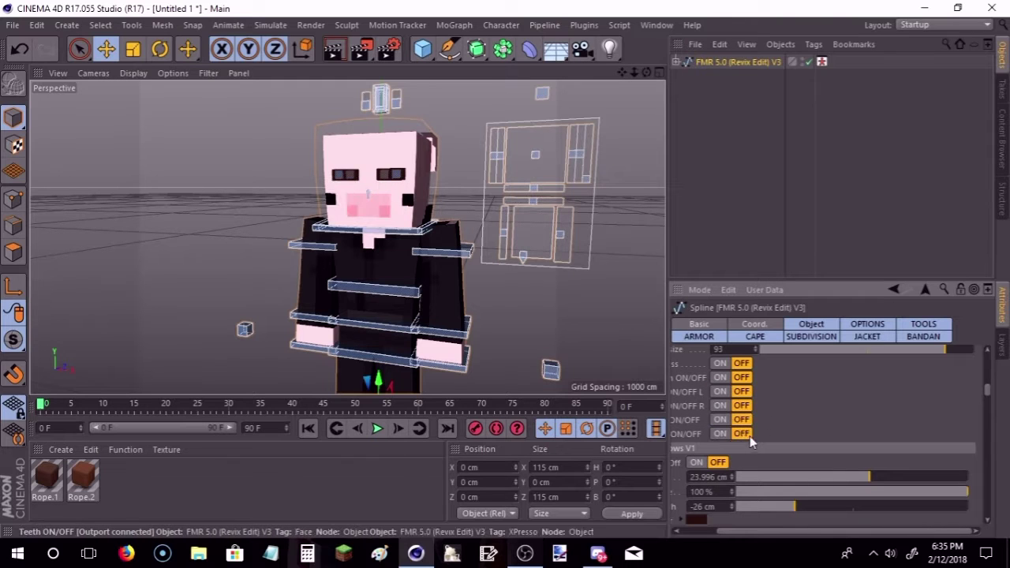
{"action": "scroll", "coordinate": [852, 402], "scroll_direction": "down", "scroll_amount": 3}
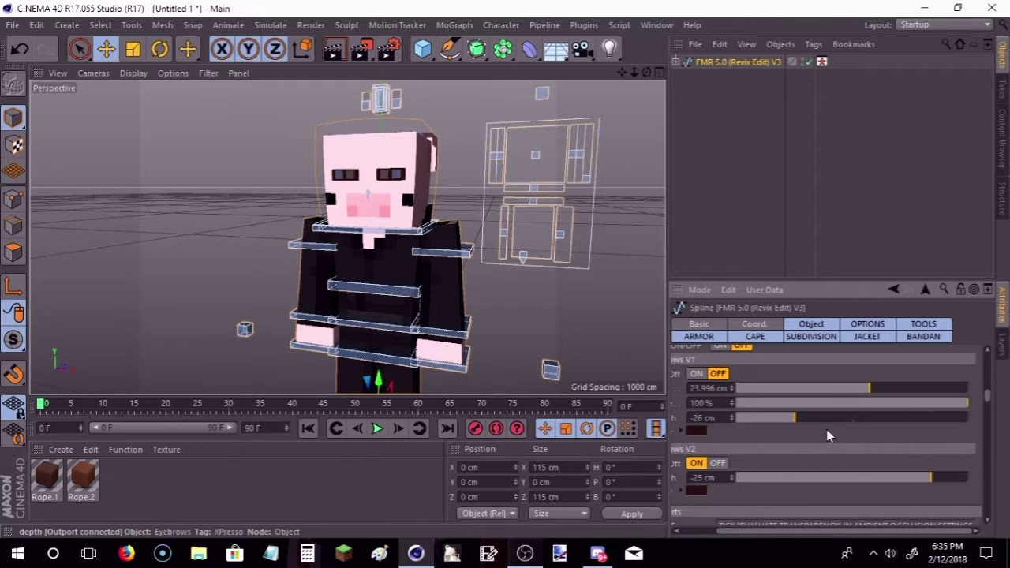
{"action": "left_click", "coordinate": [718, 464]}
{"action": "left_click", "coordinate": [552, 265]}
Step: Orbit and zoom around the pig character to inspect its head and chest
{"action": "left_click_drag", "start_coordinate": [646, 72], "coordinate": [552, 75]}
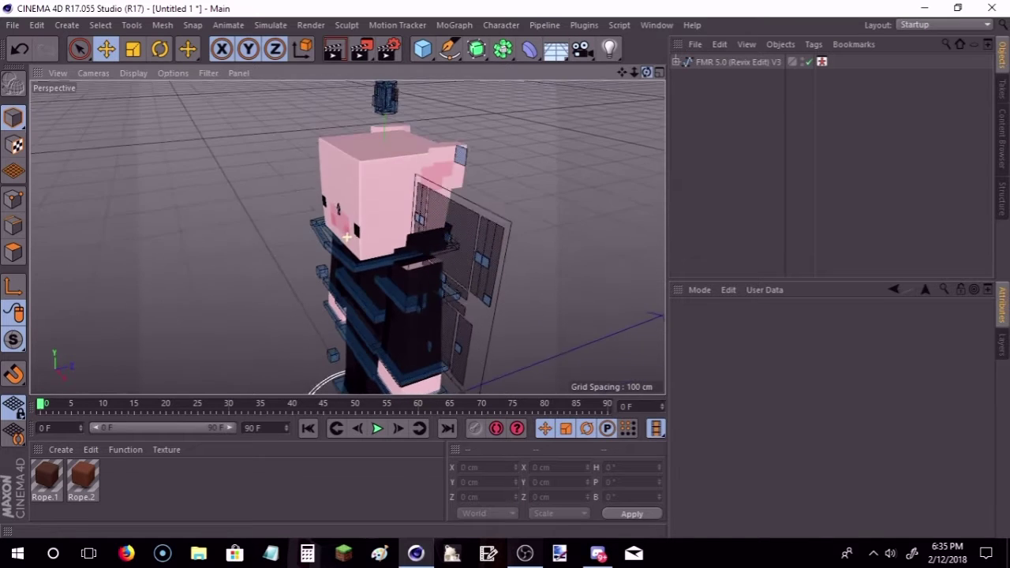
{"action": "left_click_drag", "start_coordinate": [646, 72], "coordinate": [552, 75]}
{"action": "scroll", "coordinate": [370, 224], "scroll_direction": "up", "scroll_amount": 5}
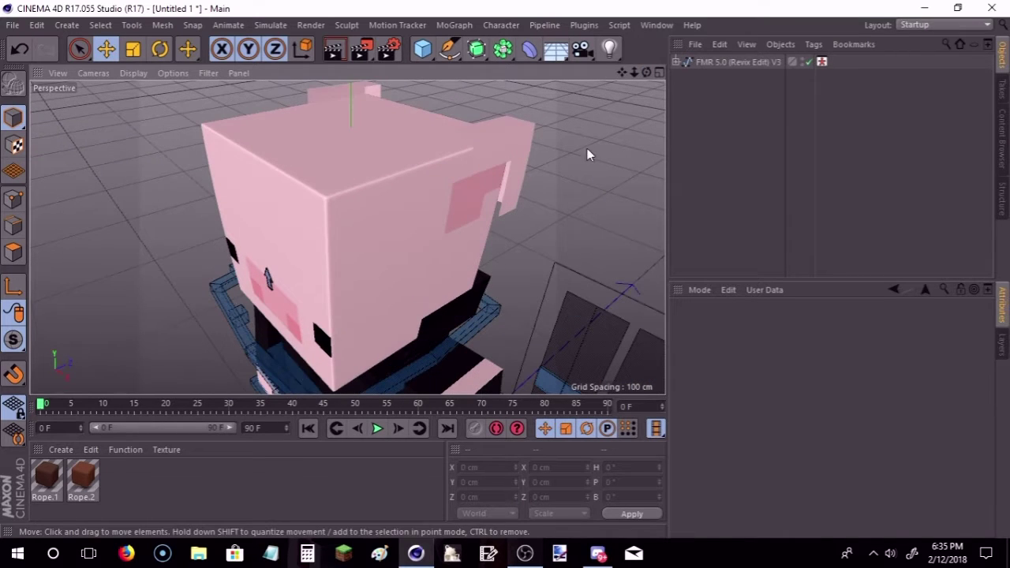
{"action": "left_click_drag", "start_coordinate": [622, 72], "coordinate": [569, 110]}
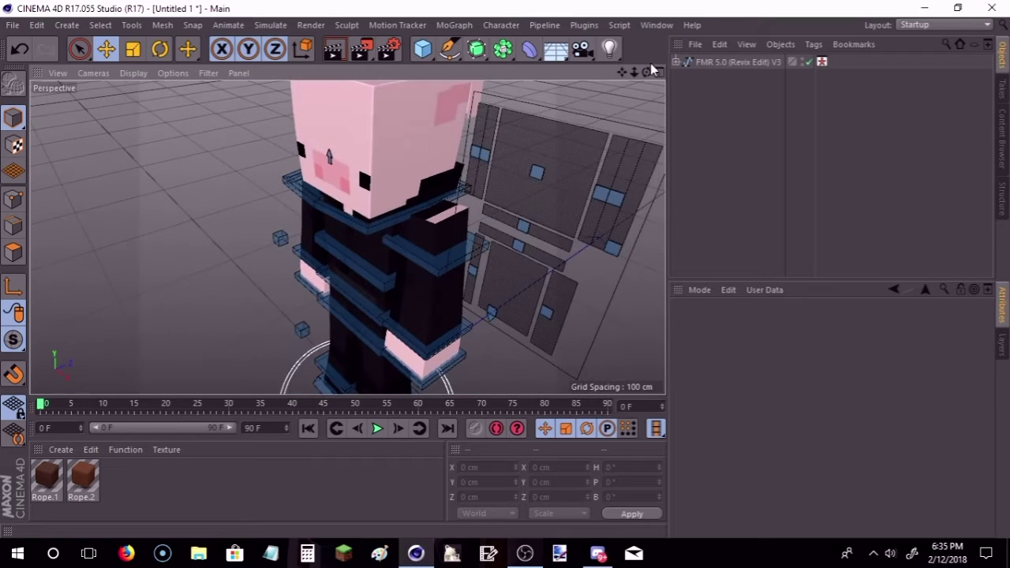
{"action": "left_click_drag", "start_coordinate": [647, 72], "coordinate": [584, 79]}
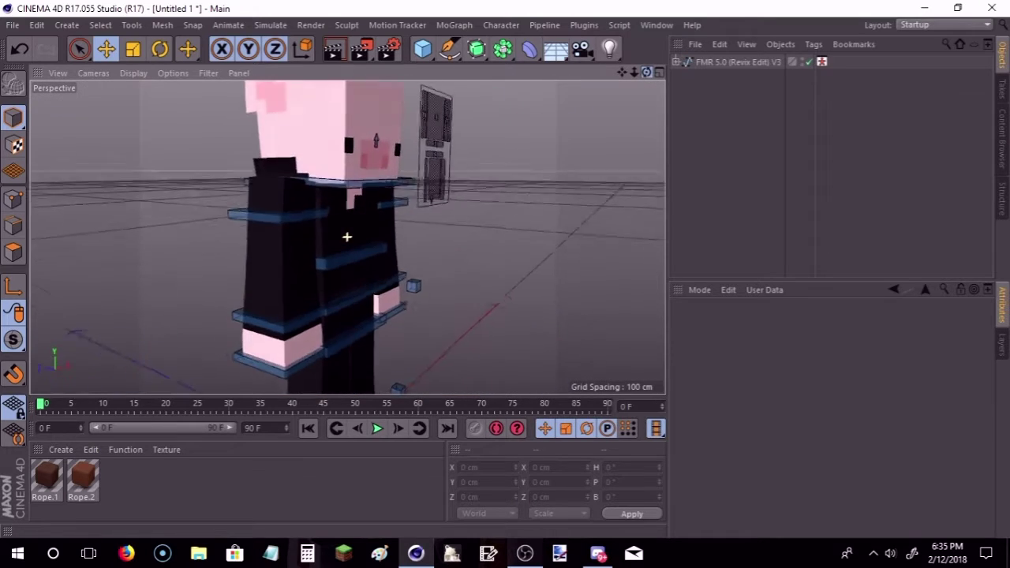
{"action": "left_click_drag", "start_coordinate": [584, 79], "coordinate": [197, 234]}
{"action": "scroll", "coordinate": [244, 182], "scroll_direction": "up", "scroll_amount": 5}
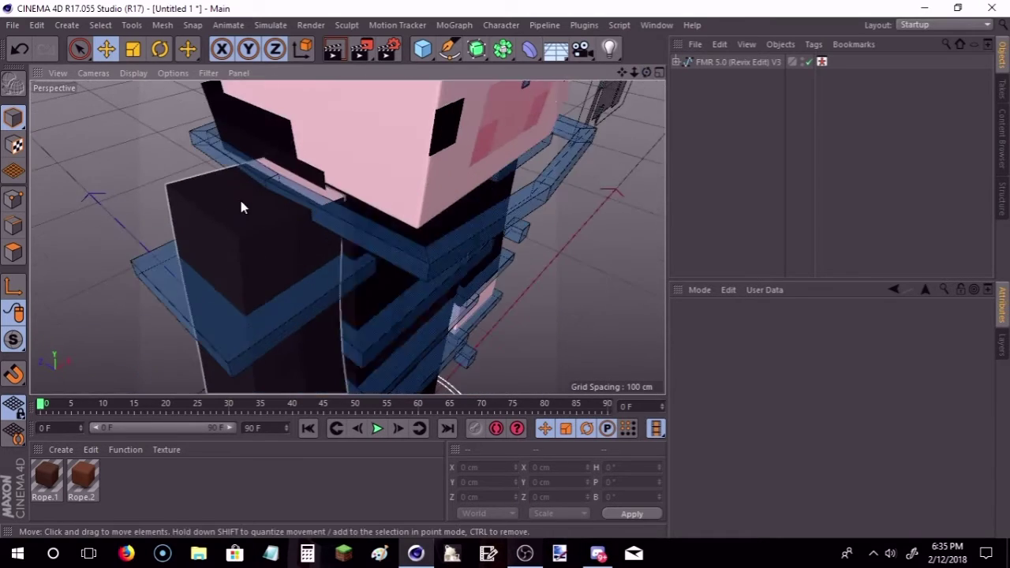
{"action": "left_click_drag", "start_coordinate": [239, 196], "coordinate": [547, 85], "text": "alt"}
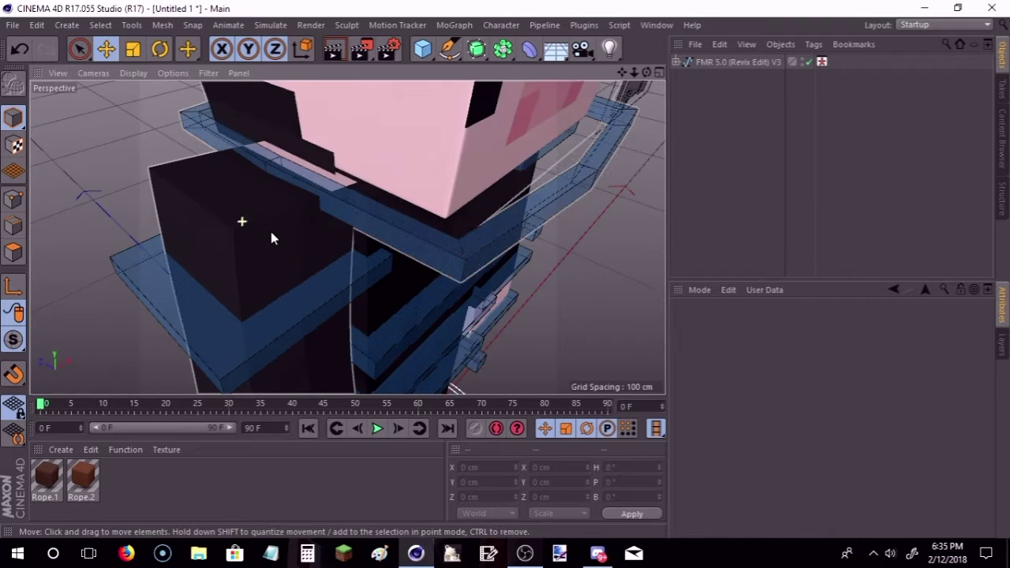
Step: Face the pig head front-on and show FMR 5.0's armour Hue/Saturation/Lightness settings
{"action": "left_click_drag", "start_coordinate": [651, 72], "coordinate": [680, 83]}
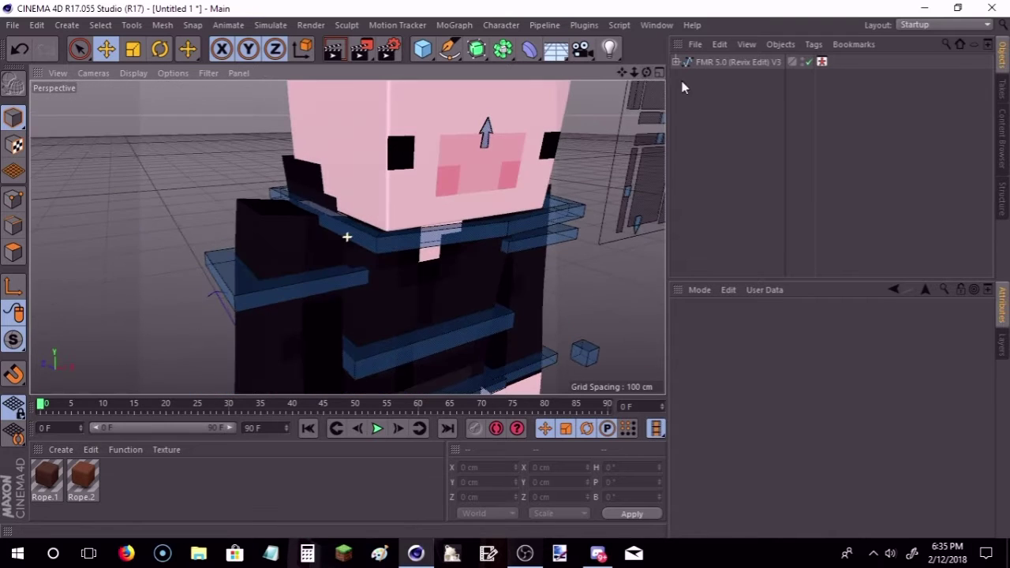
{"action": "left_click", "coordinate": [727, 61]}
{"action": "mouse_move", "coordinate": [987, 364]}
{"action": "left_mouse_down"}
{"action": "mouse_move", "coordinate": [996, 524]}
{"action": "mouse_move", "coordinate": [997, 496]}
{"action": "left_mouse_up"}
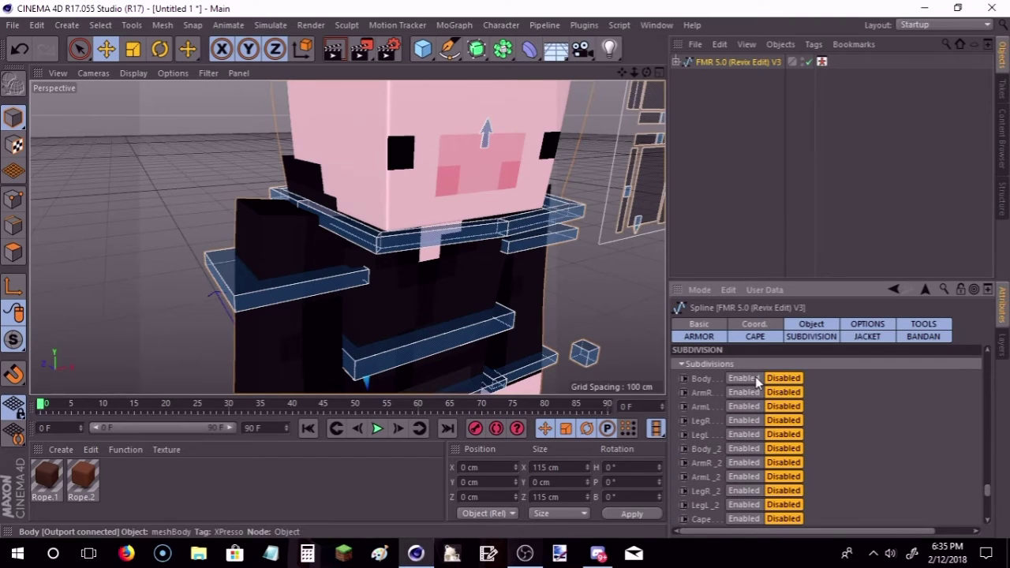
{"action": "left_click", "coordinate": [756, 379]}
{"action": "left_click", "coordinate": [785, 392]}
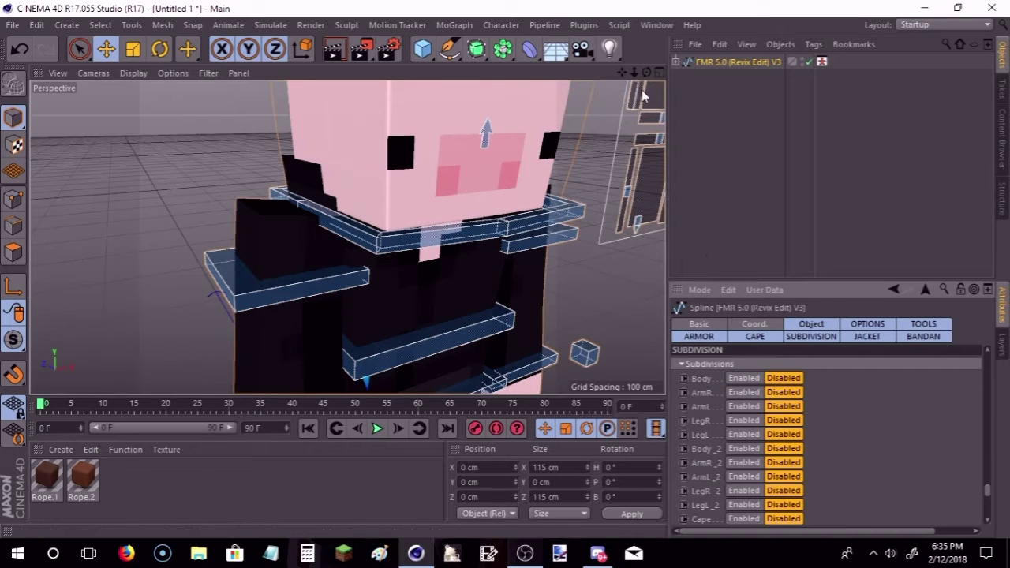
{"action": "mouse_move", "coordinate": [633, 71]}
{"action": "left_mouse_down"}
{"action": "mouse_move", "coordinate": [652, 79]}
{"action": "mouse_move", "coordinate": [623, 75]}
{"action": "mouse_move", "coordinate": [663, 75]}
{"action": "left_mouse_up"}
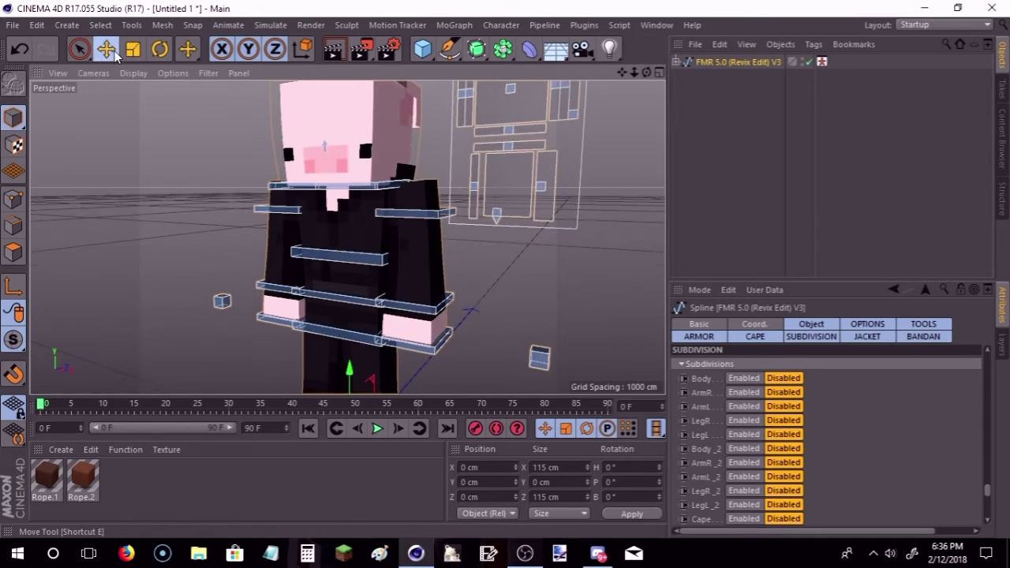
{"action": "left_click", "coordinate": [544, 276]}
Step: Pull the left and right arm controls outward along X, away from the body
{"action": "left_click", "coordinate": [442, 222]}
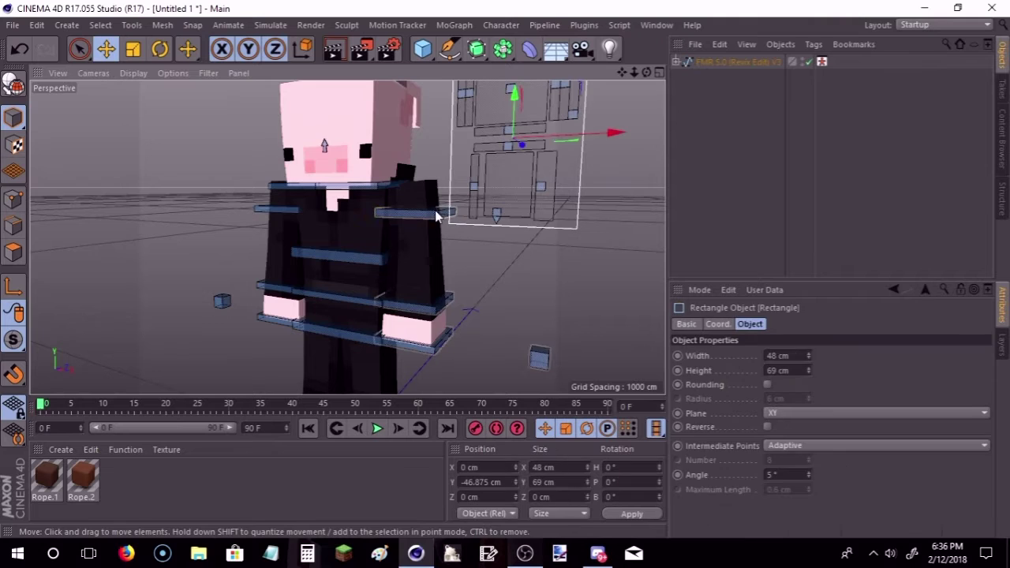
{"action": "left_click", "coordinate": [499, 206]}
{"action": "left_click_drag", "start_coordinate": [499, 206], "coordinate": [220, 224]}
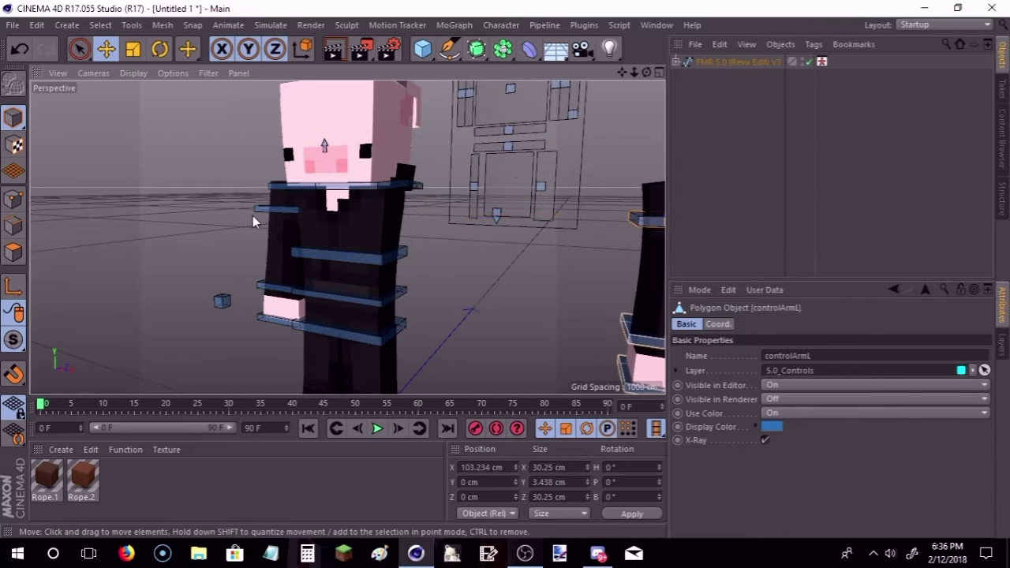
{"action": "left_click", "coordinate": [332, 210]}
{"action": "left_click_drag", "start_coordinate": [309, 214], "coordinate": [263, 218]}
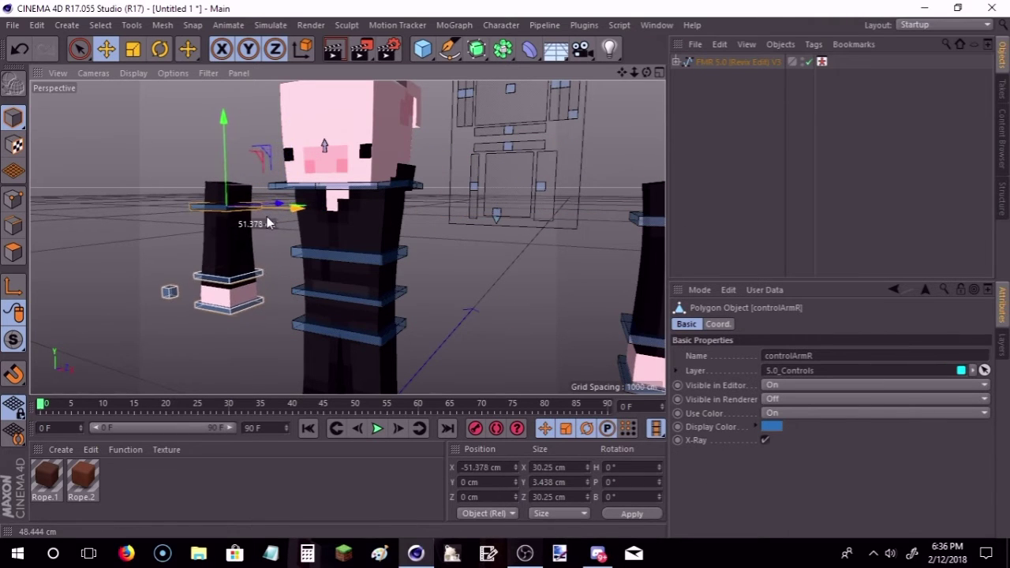
{"action": "left_click", "coordinate": [161, 220]}
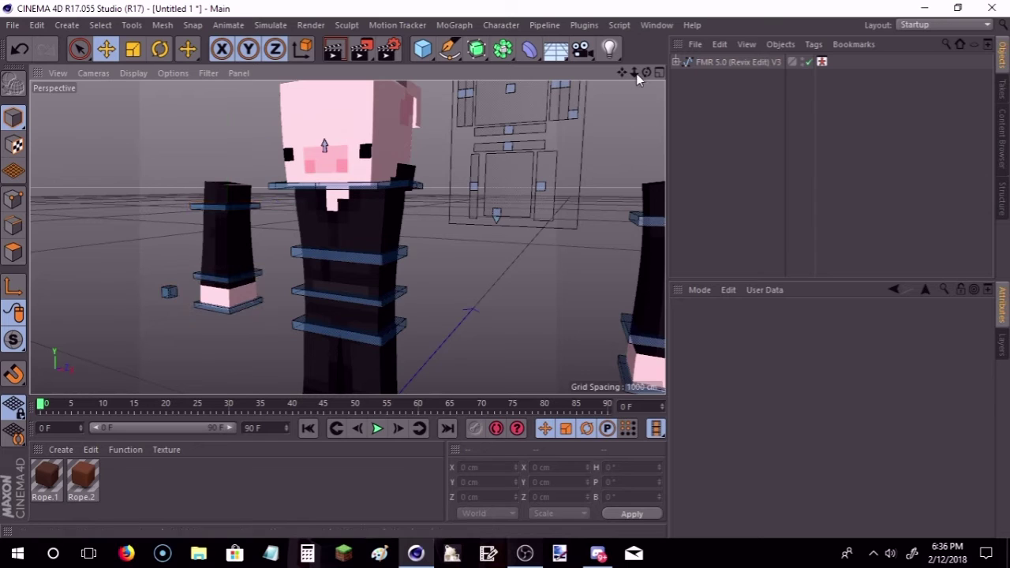
Step: Raise the neck control about 100 cm and show the rig's Layers list
{"action": "left_click_drag", "start_coordinate": [636, 73], "coordinate": [457, 242]}
{"action": "left_click", "coordinate": [433, 243]}
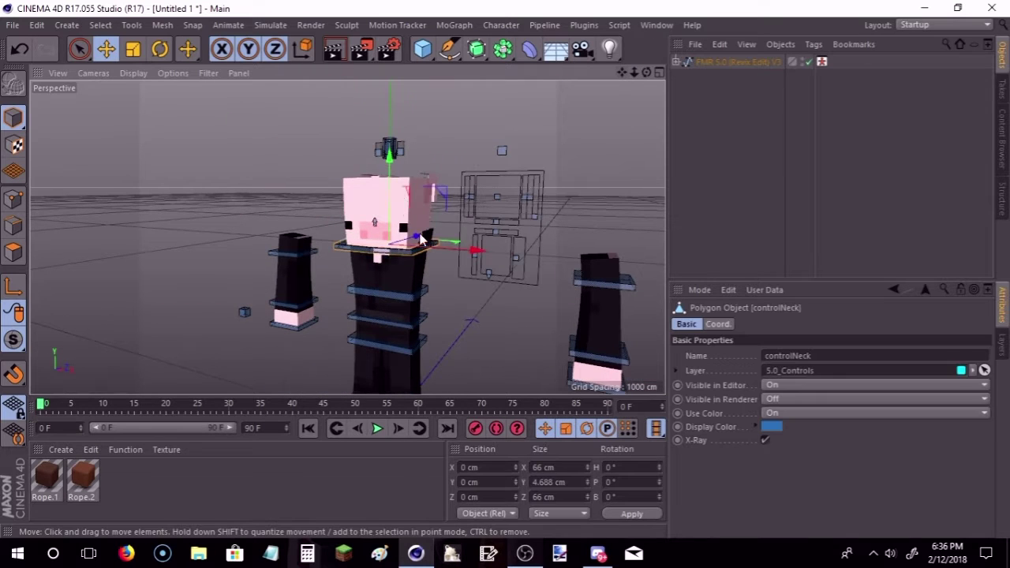
{"action": "left_click_drag", "start_coordinate": [388, 198], "coordinate": [388, 80]}
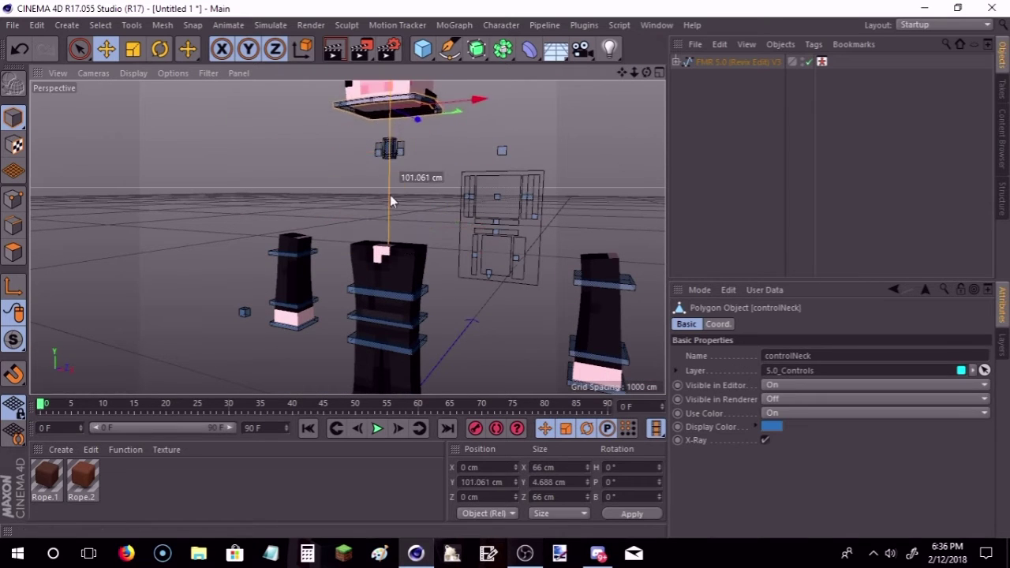
{"action": "left_click", "coordinate": [519, 143]}
{"action": "left_click", "coordinate": [1003, 342]}
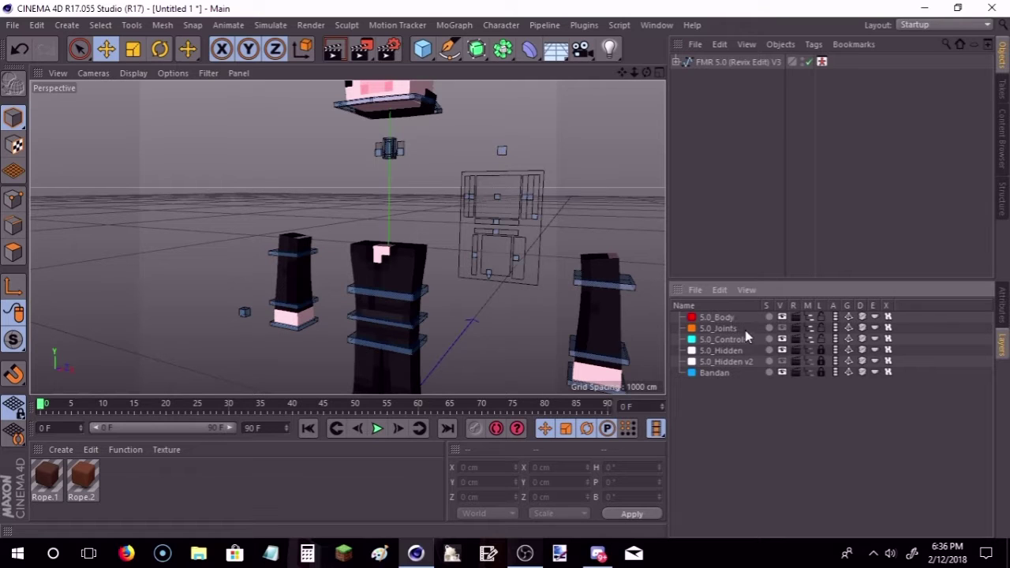
Step: Unlock the 5.0_Joints layer and slide the head's outer shell about 137 cm left
{"action": "left_click", "coordinate": [821, 328]}
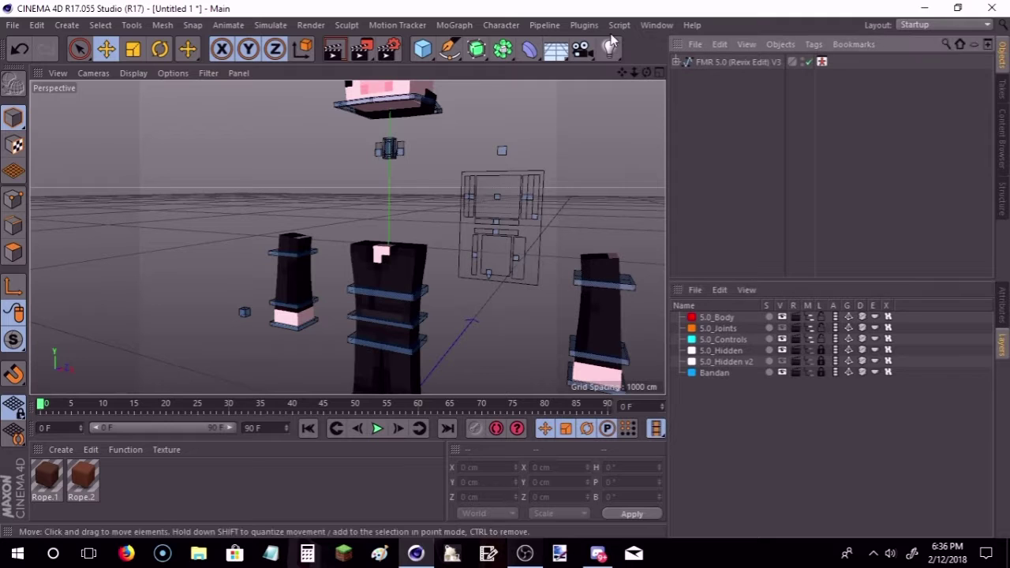
{"action": "left_click_drag", "start_coordinate": [618, 68], "coordinate": [593, 81]}
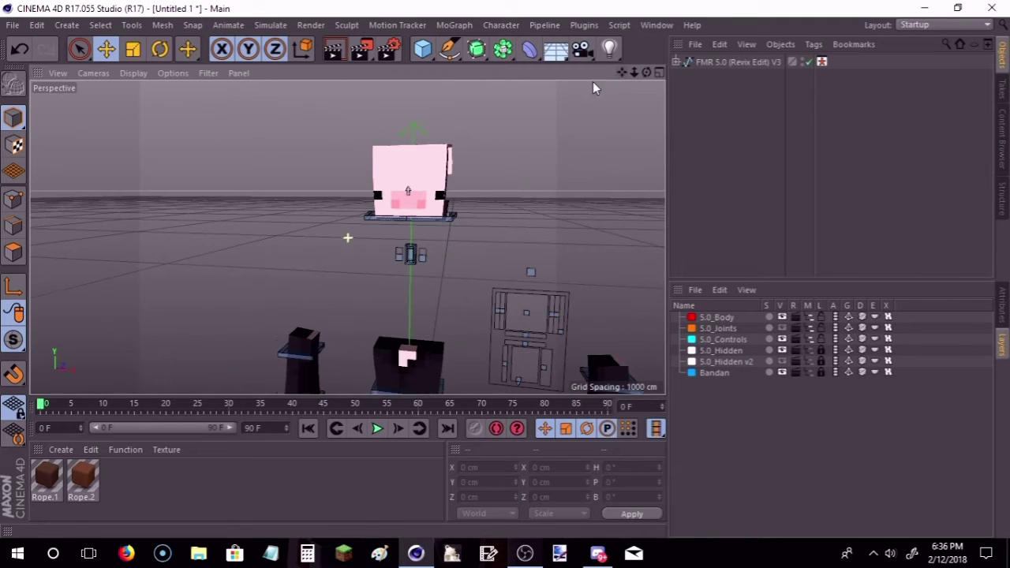
{"action": "left_click", "coordinate": [456, 162]}
{"action": "left_click_drag", "start_coordinate": [457, 181], "coordinate": [294, 182]}
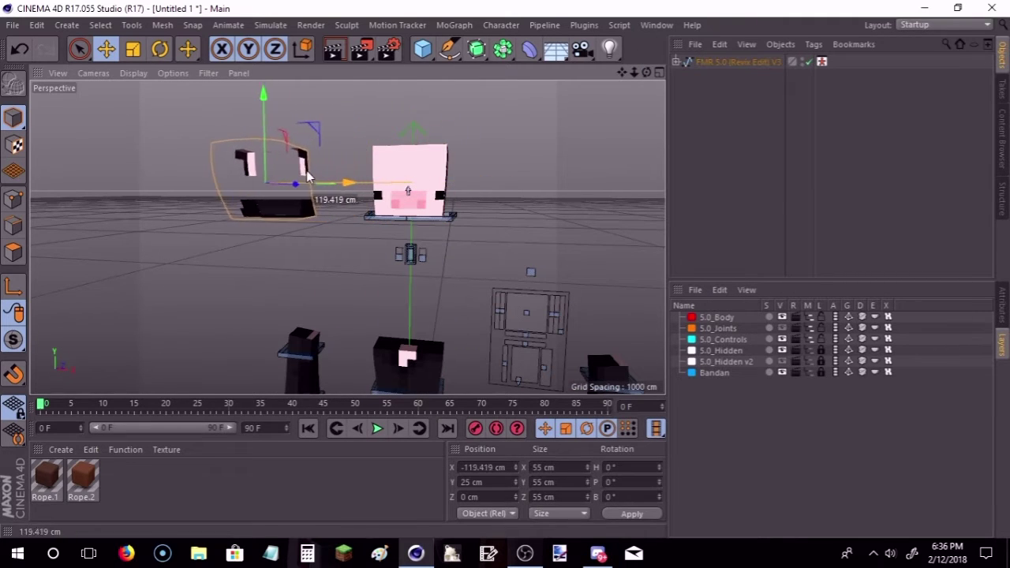
{"action": "left_click_drag", "start_coordinate": [636, 70], "coordinate": [638, 72]}
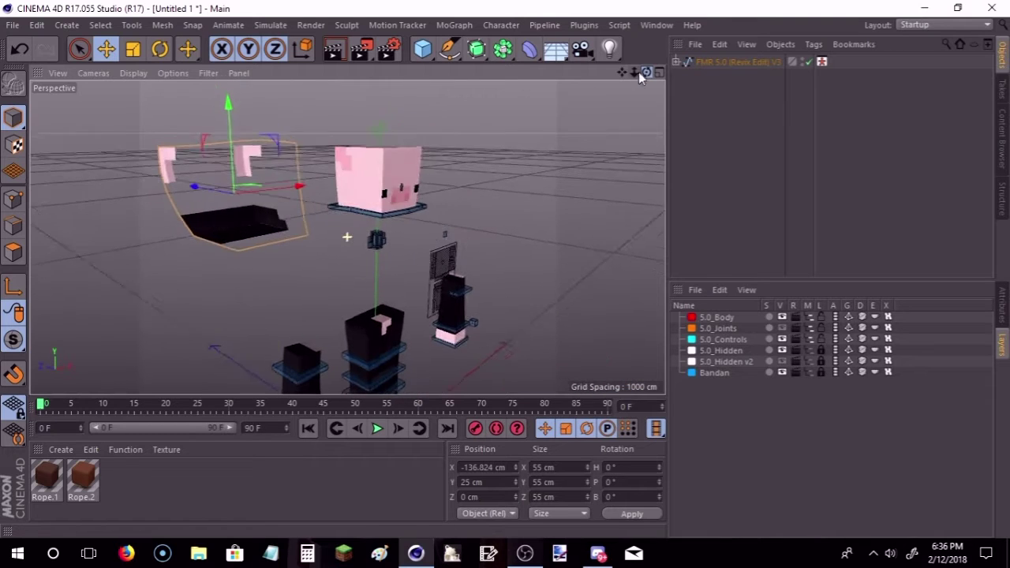
Step: Expand the rig hierarchy down to Head > Head Data to list its meshes
{"action": "left_click", "coordinate": [675, 61]}
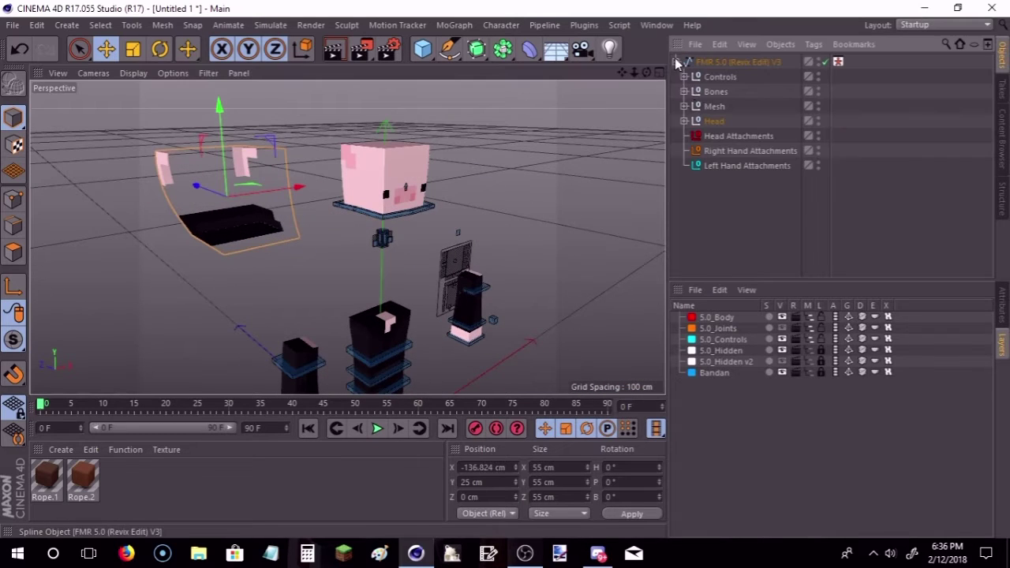
{"action": "left_click", "coordinate": [684, 120]}
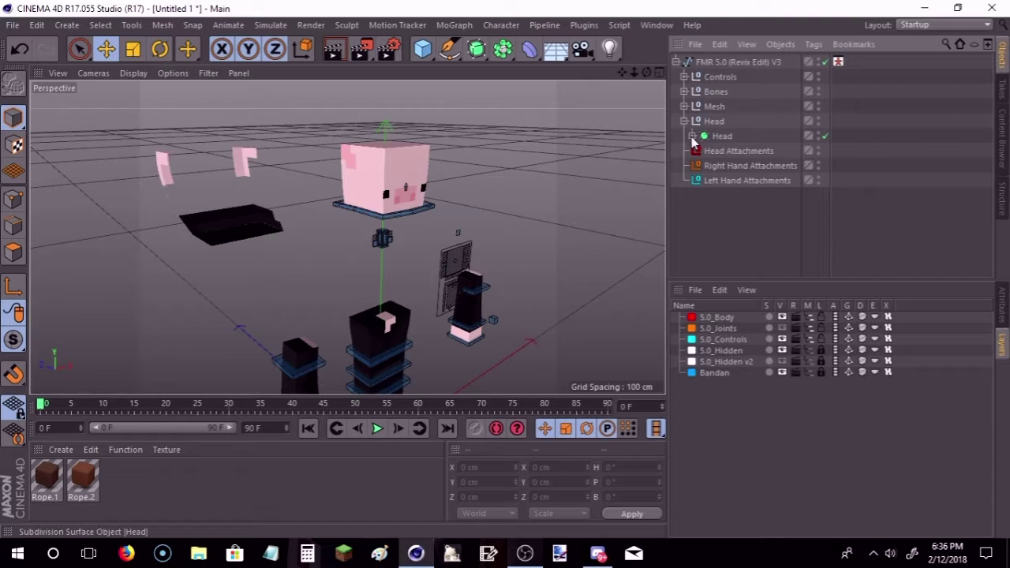
{"action": "left_click", "coordinate": [692, 136]}
{"action": "scroll", "coordinate": [697, 146], "scroll_direction": "down", "scroll_amount": 3}
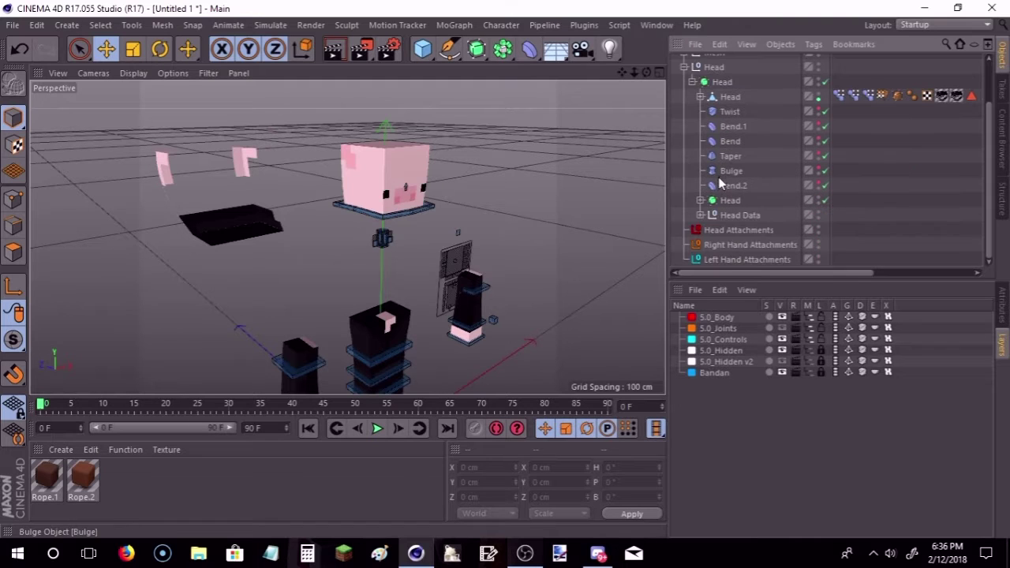
{"action": "left_click", "coordinate": [701, 215]}
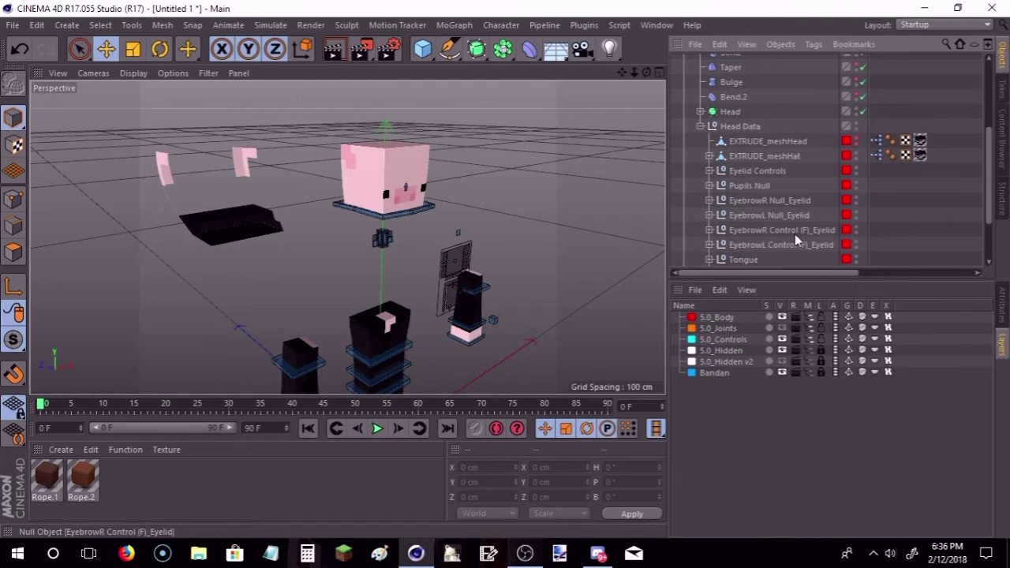
{"action": "scroll", "coordinate": [793, 253], "scroll_direction": "down", "scroll_amount": 3}
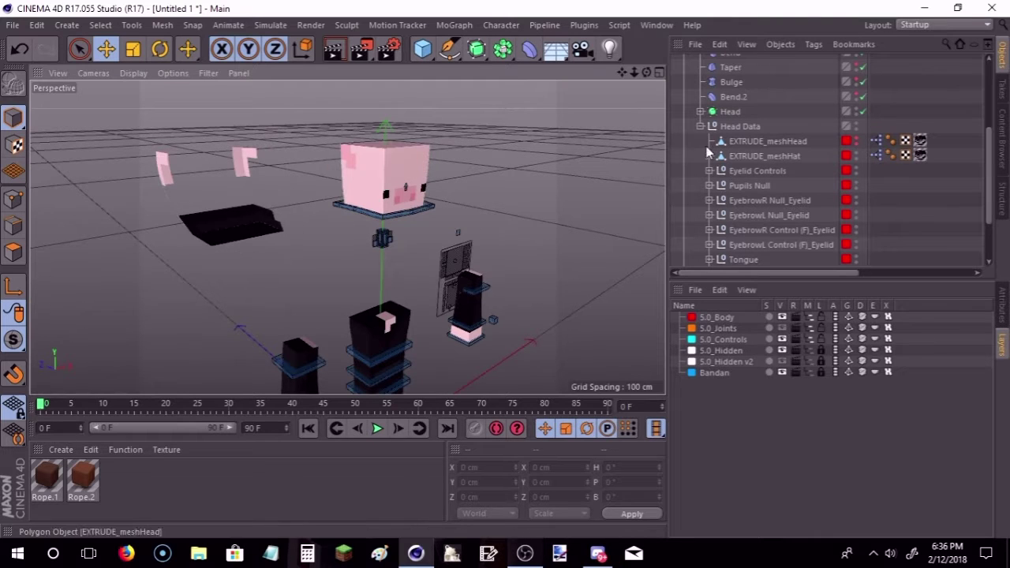
Step: Move EXTRUDE_meshHat slightly further left and centre it in the view
{"action": "left_click", "coordinate": [226, 221]}
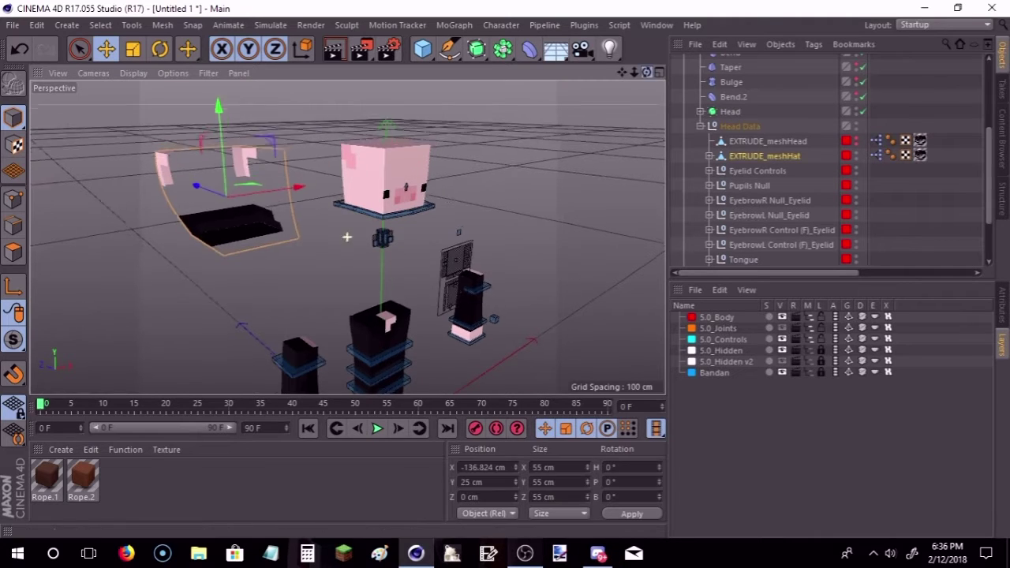
{"action": "left_click_drag", "start_coordinate": [226, 221], "coordinate": [241, 171], "text": "alt"}
{"action": "scroll", "coordinate": [240, 171], "scroll_direction": "up", "scroll_amount": 5}
{"action": "left_click_drag", "start_coordinate": [182, 209], "coordinate": [161, 211]}
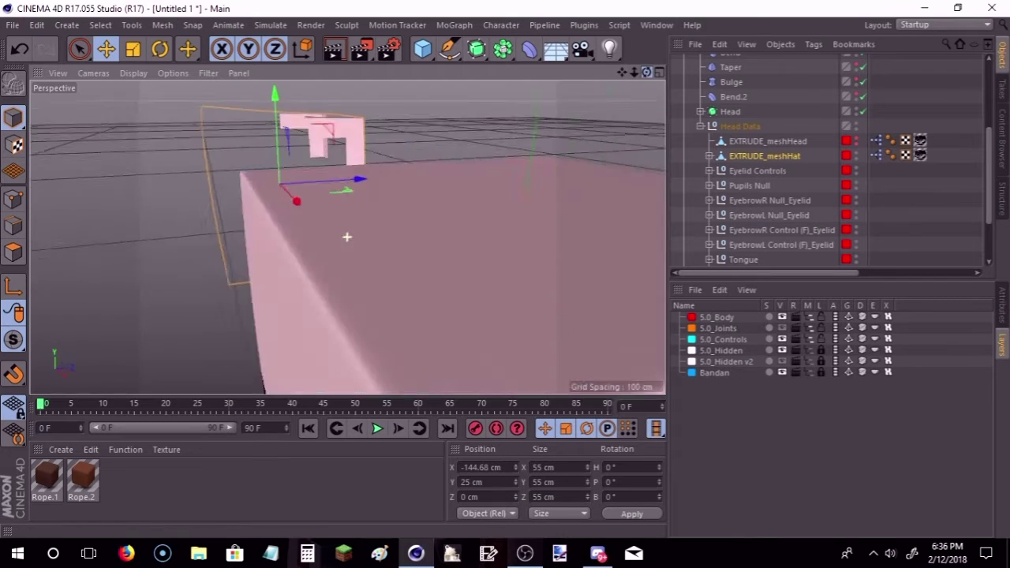
{"action": "left_click_drag", "start_coordinate": [350, 232], "coordinate": [632, 71], "text": "alt"}
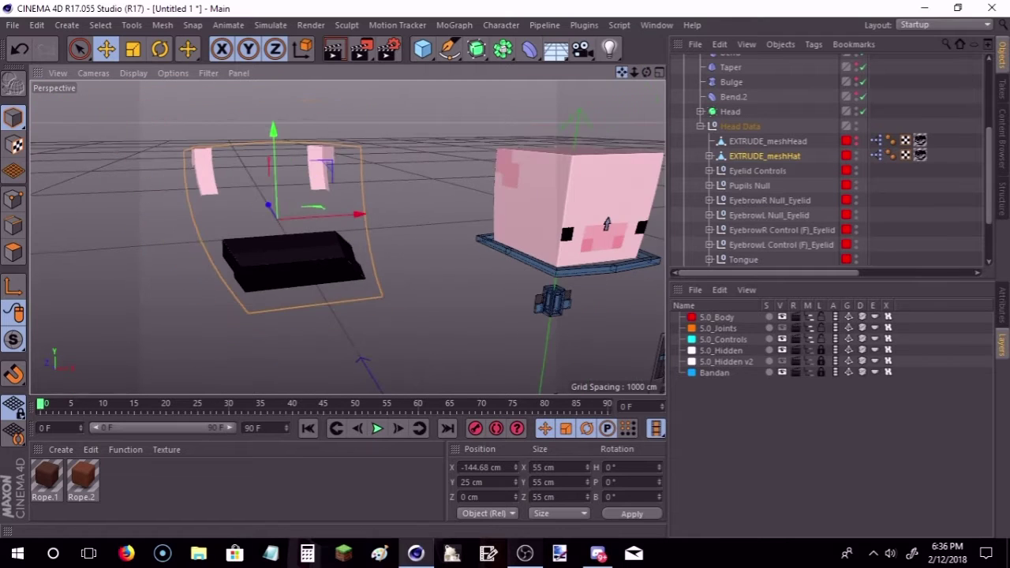
{"action": "left_click_drag", "start_coordinate": [636, 75], "coordinate": [497, 114], "text": "alt"}
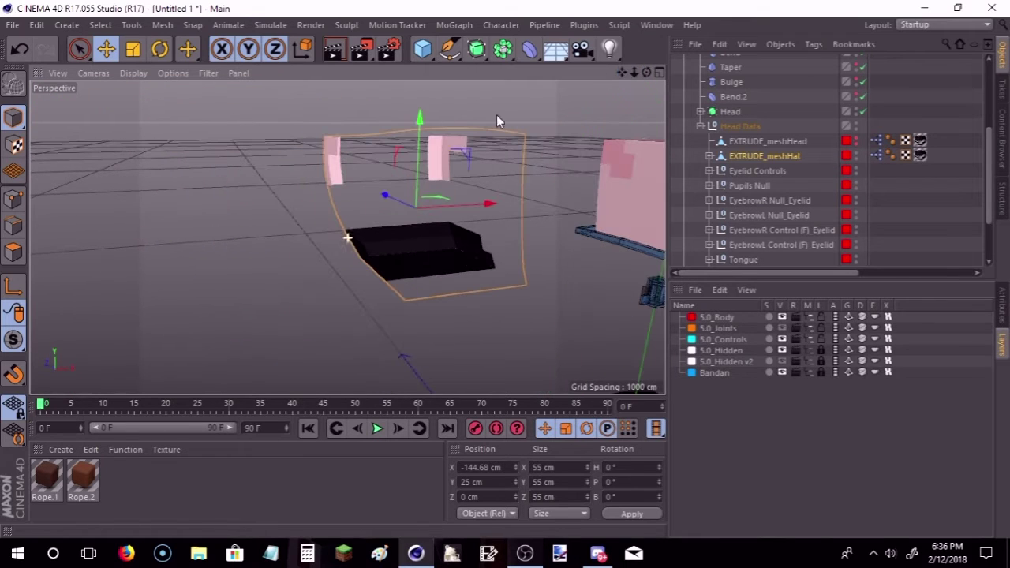
{"action": "left_click", "coordinate": [8, 257]}
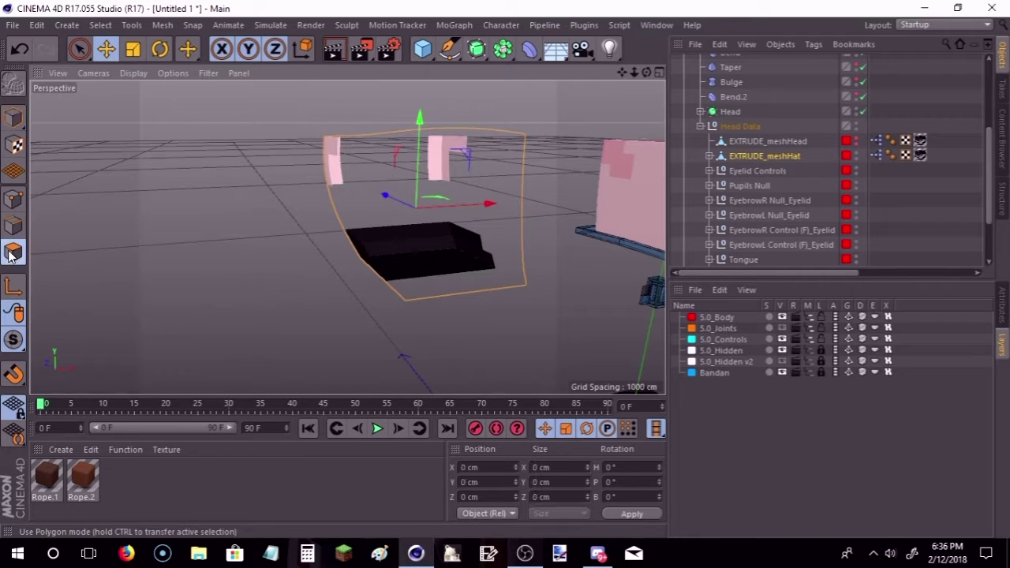
Step: Select the first pink block's faces and set Extrude Maximum Angle to 91°
{"action": "left_click", "coordinate": [81, 49]}
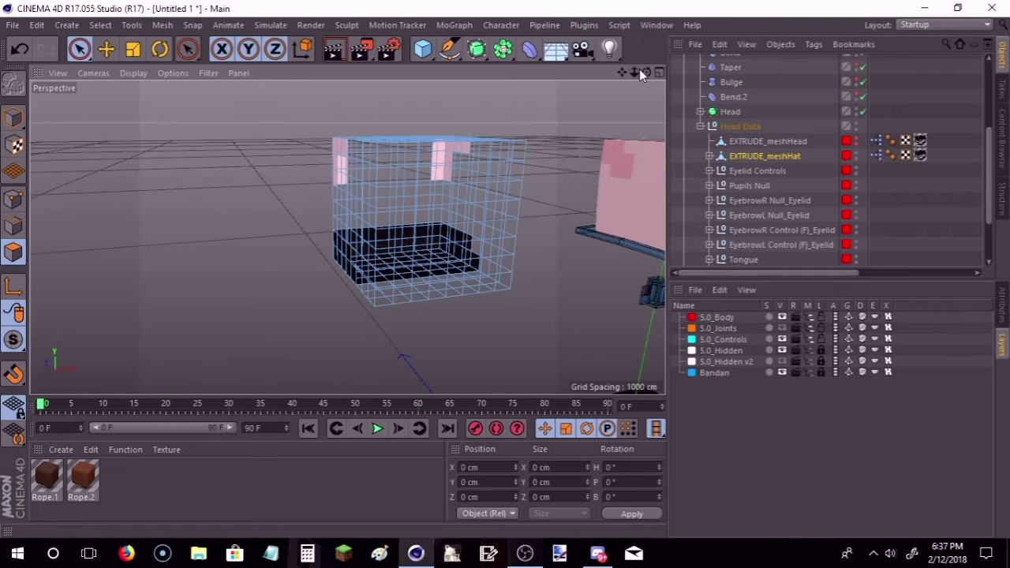
{"action": "left_click_drag", "start_coordinate": [640, 69], "coordinate": [642, 70]}
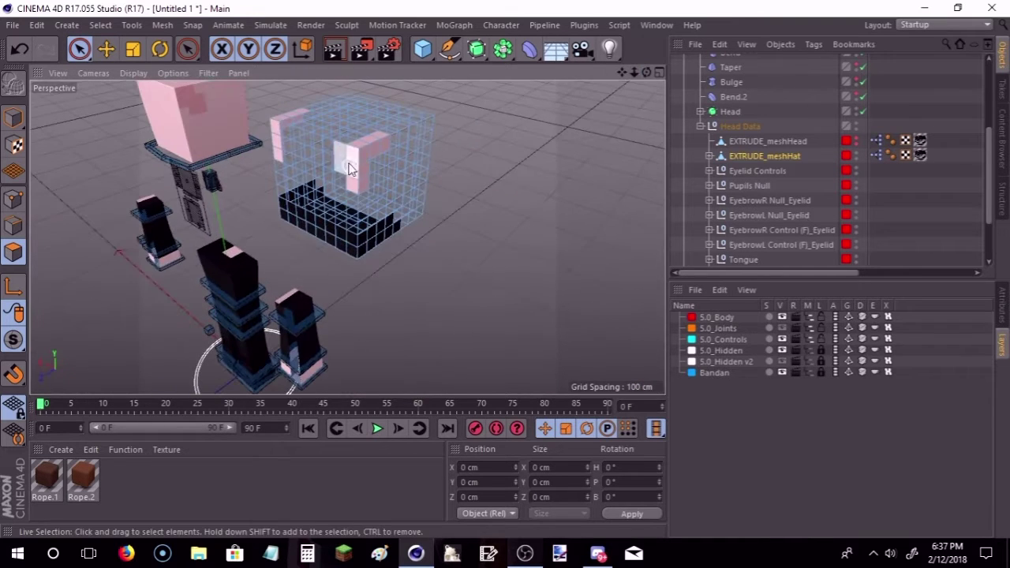
{"action": "scroll", "coordinate": [351, 168], "scroll_direction": "up", "scroll_amount": 2}
{"action": "left_click_drag", "start_coordinate": [369, 207], "coordinate": [363, 200]}
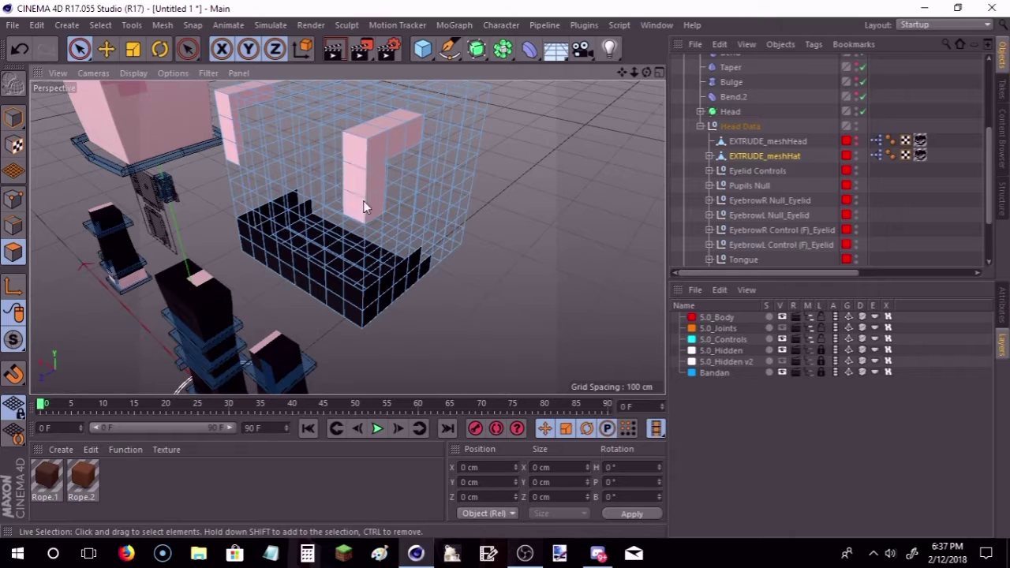
{"action": "left_click", "coordinate": [406, 122], "text": "shift"}
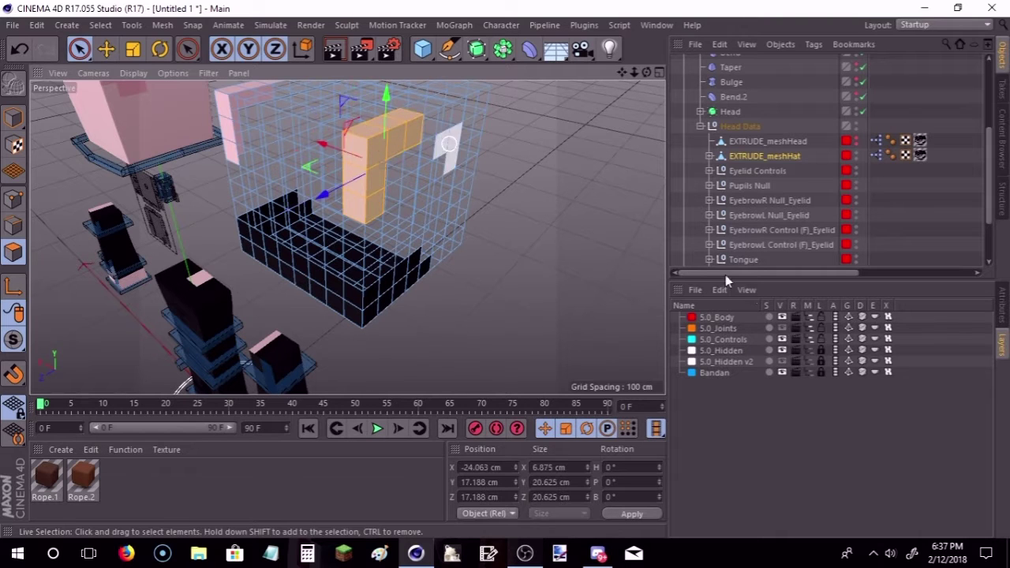
{"action": "left_click", "coordinate": [1006, 301]}
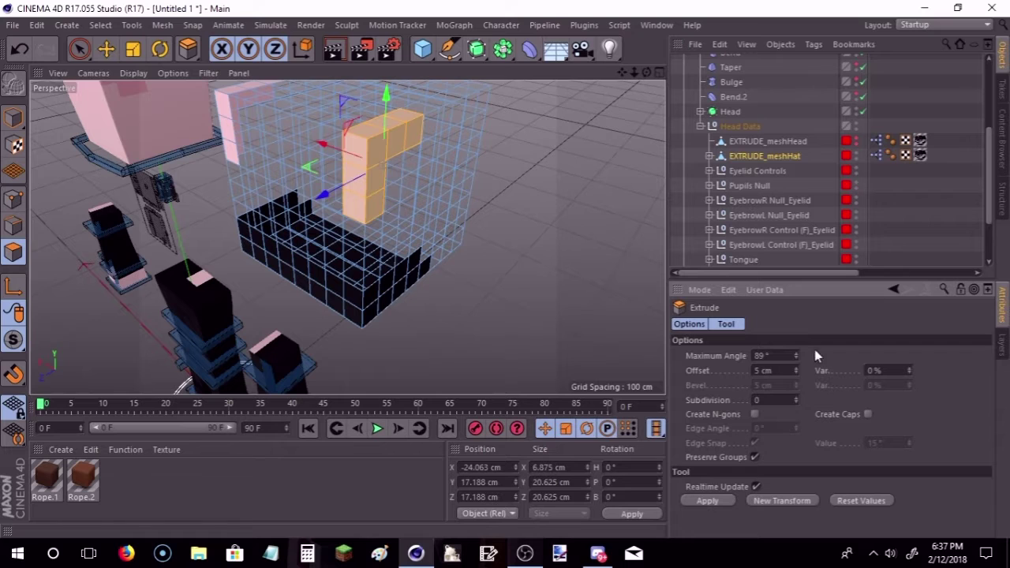
{"action": "left_click", "coordinate": [782, 356]}
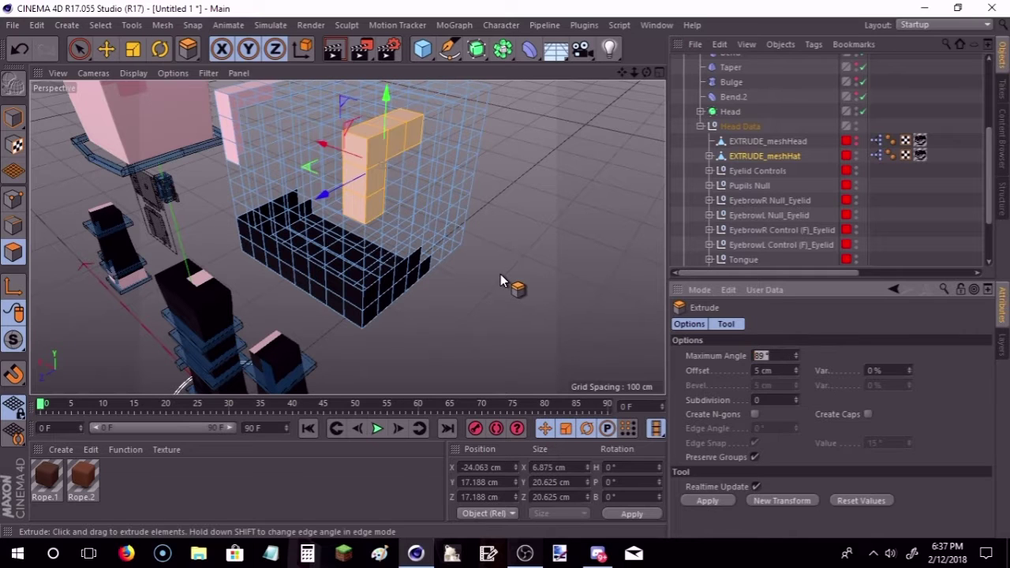
{"action": "type", "text": "91"}
Step: Extrude the first pink block's top faces outward by 3 cm
{"action": "left_click", "coordinate": [79, 50]}
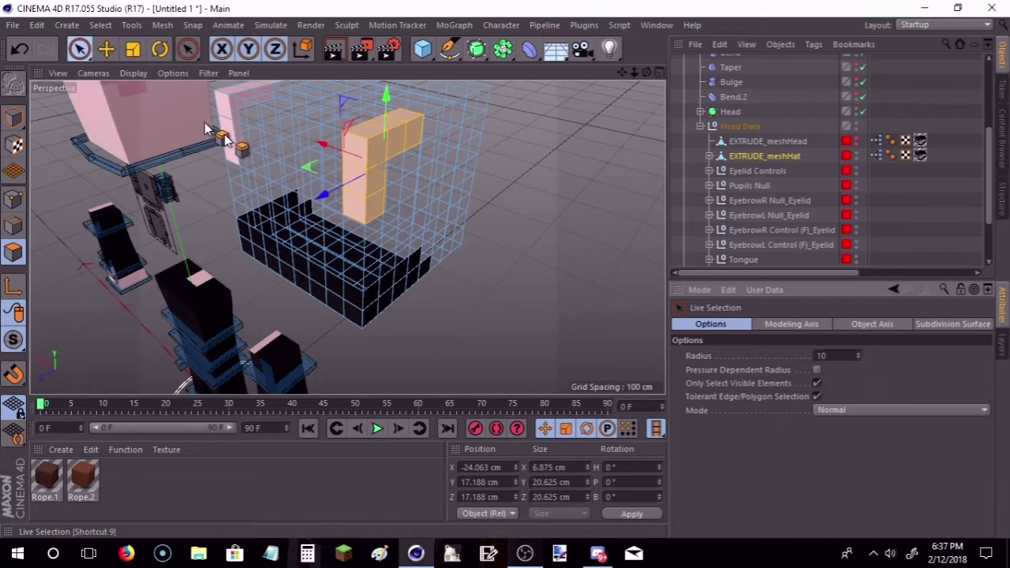
{"action": "left_click_drag", "start_coordinate": [374, 199], "coordinate": [363, 197], "text": "ctrl"}
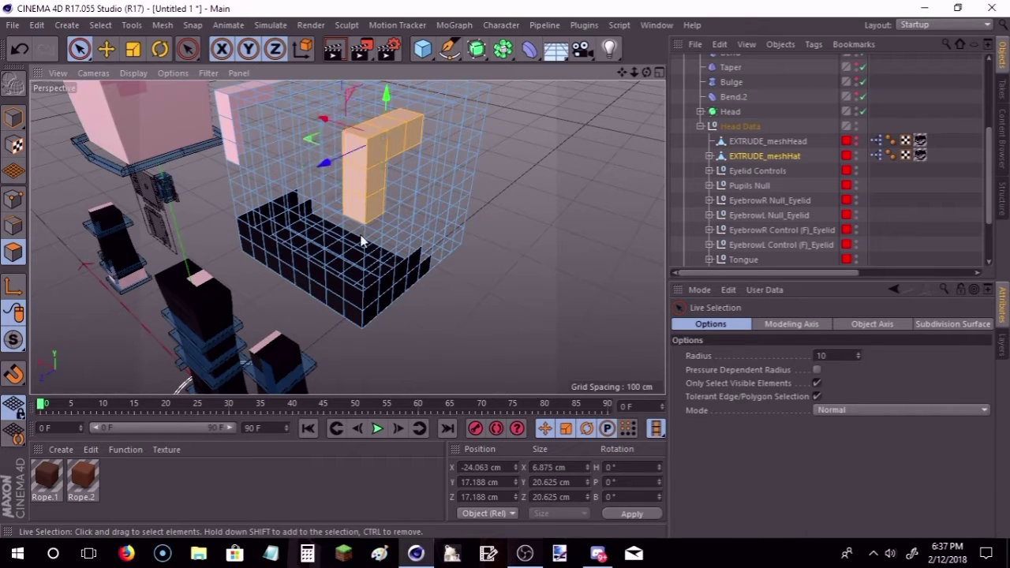
{"action": "key", "text": "d"}
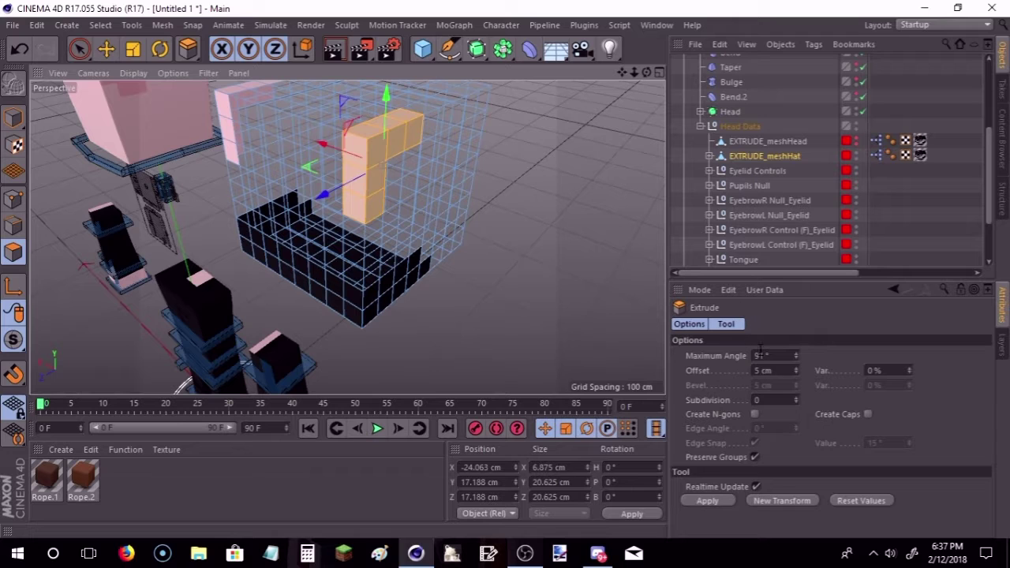
{"action": "left_click", "coordinate": [790, 371]}
{"action": "type", "text": "3"}
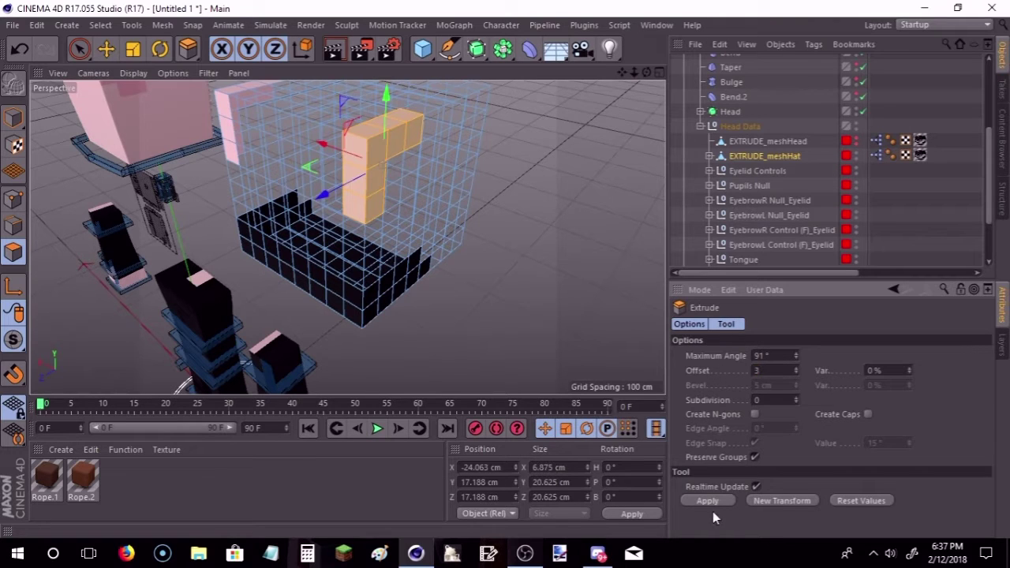
{"action": "left_click", "coordinate": [711, 503]}
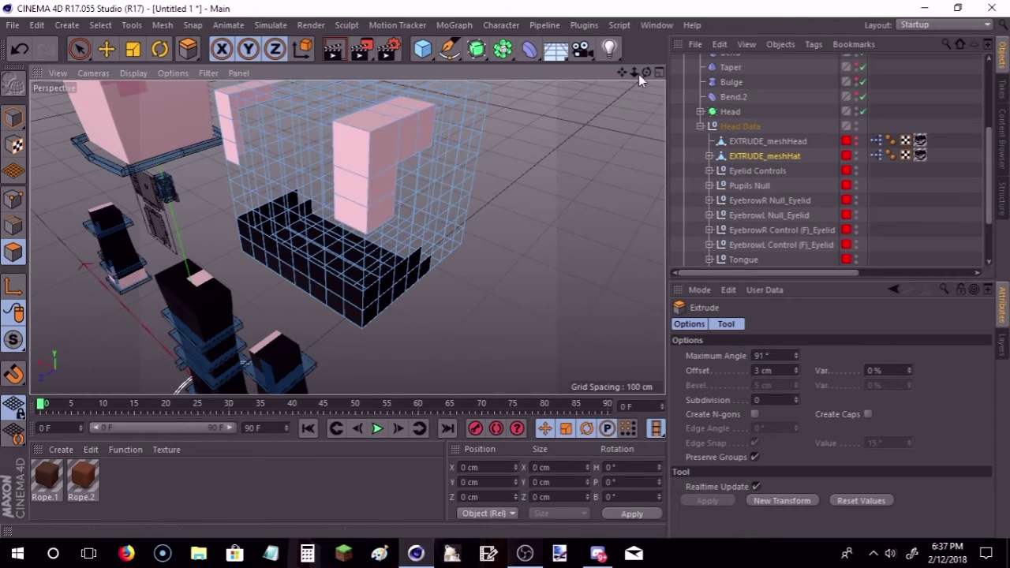
Step: Extrude the second pink block's faces outward by 3 cm
{"action": "left_click_drag", "start_coordinate": [638, 74], "coordinate": [600, 95]}
{"action": "left_click_drag", "start_coordinate": [346, 237], "coordinate": [300, 197], "text": "alt"}
{"action": "left_click", "coordinate": [79, 48]}
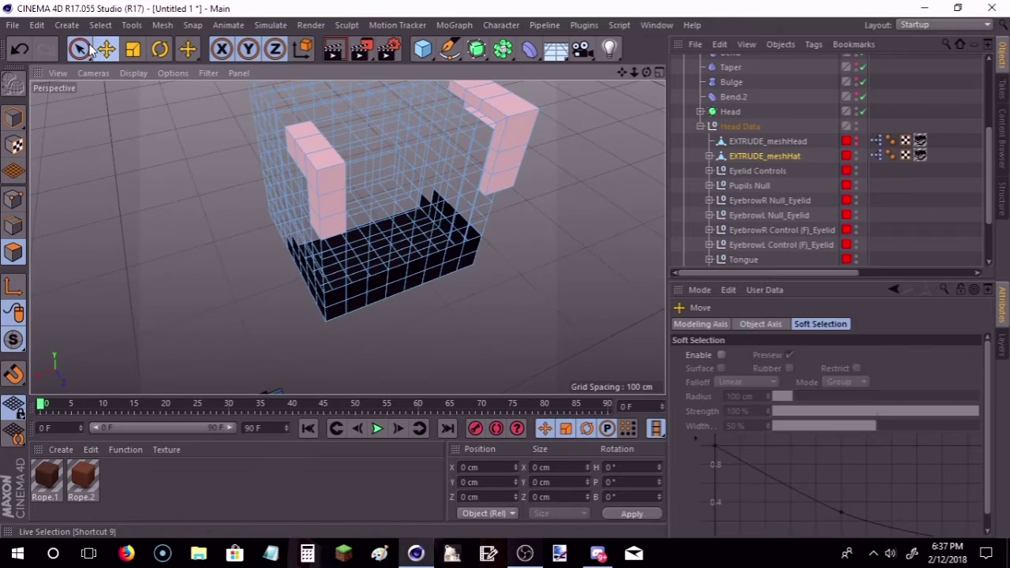
{"action": "scroll", "coordinate": [313, 147], "scroll_direction": "up", "scroll_amount": 3}
{"action": "left_click", "coordinate": [336, 203]}
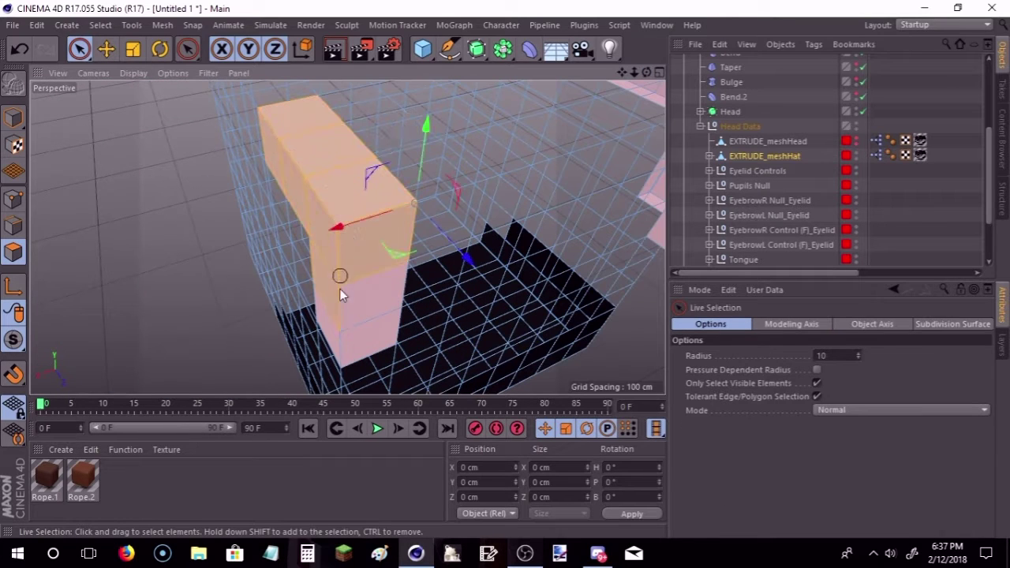
{"action": "left_click", "coordinate": [347, 332], "text": "shift"}
{"action": "key", "text": "d"}
{"action": "left_click", "coordinate": [769, 370]}
{"action": "type", "text": "3"}
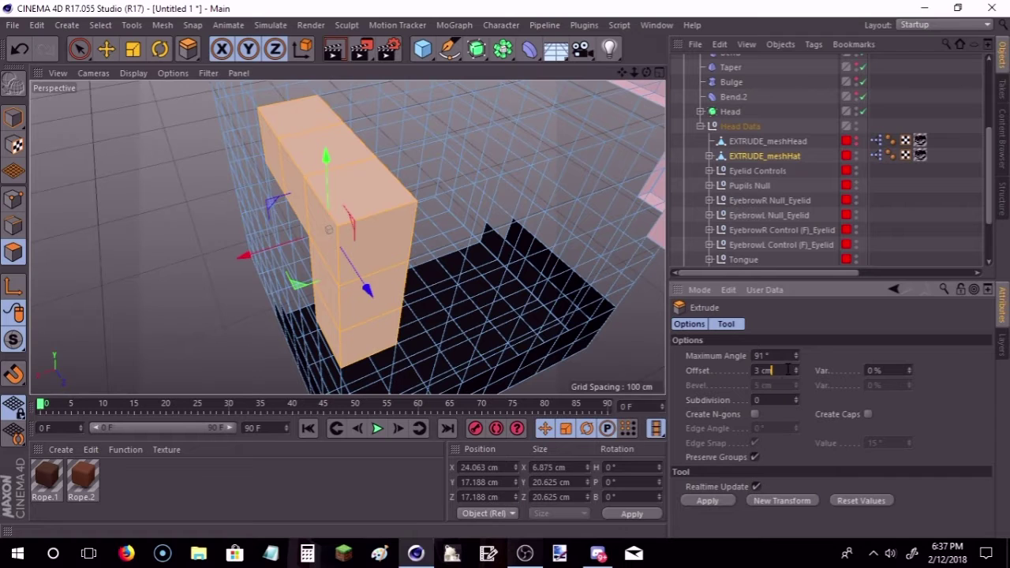
{"action": "left_click", "coordinate": [714, 502]}
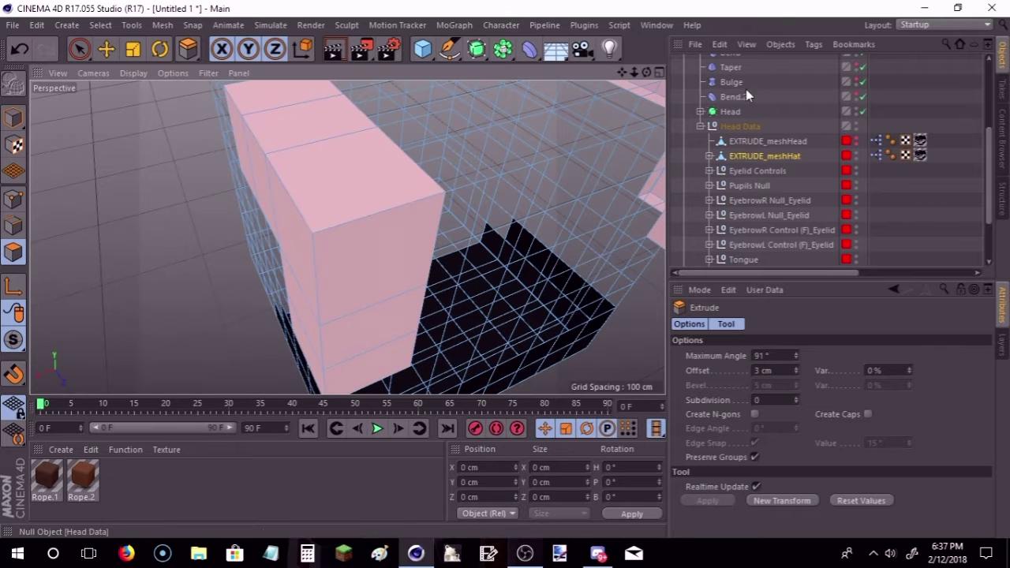
Step: Select the front and lower polygons of the hat's black brim
{"action": "left_click_drag", "start_coordinate": [639, 73], "coordinate": [646, 103]}
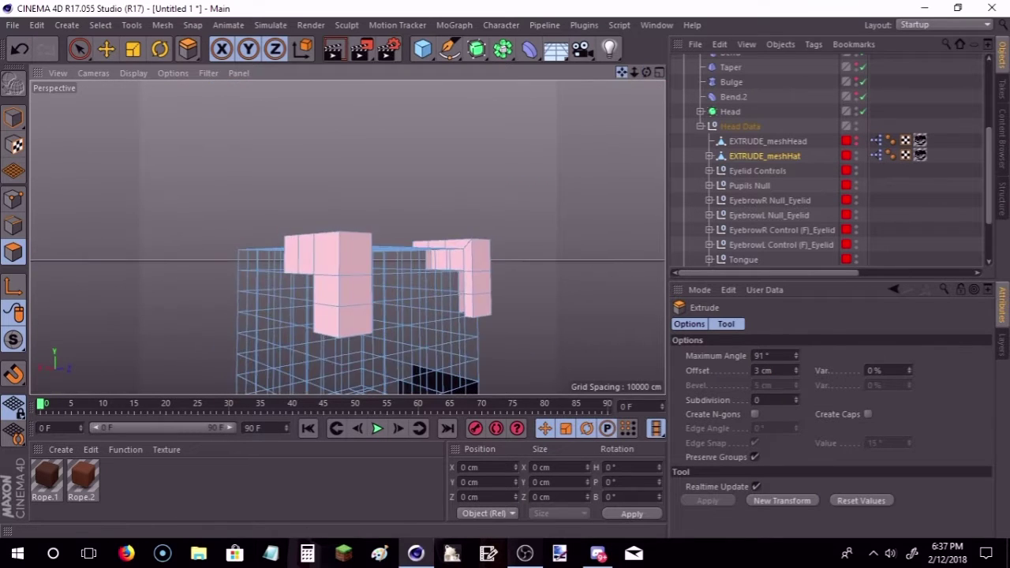
{"action": "scroll", "coordinate": [379, 291], "scroll_direction": "up", "scroll_amount": 3}
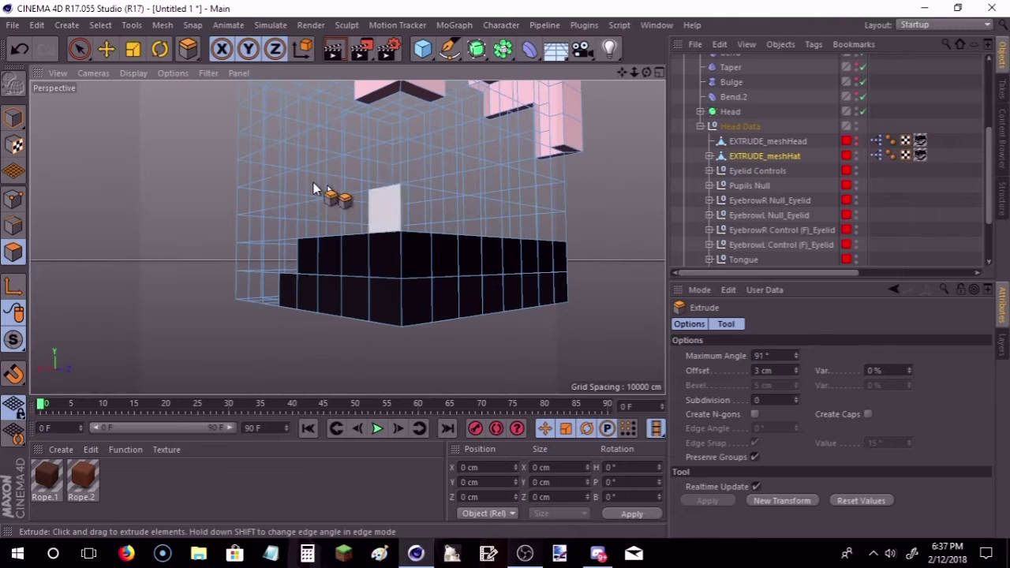
{"action": "left_click", "coordinate": [79, 49]}
{"action": "left_click_drag", "start_coordinate": [649, 67], "coordinate": [368, 214]}
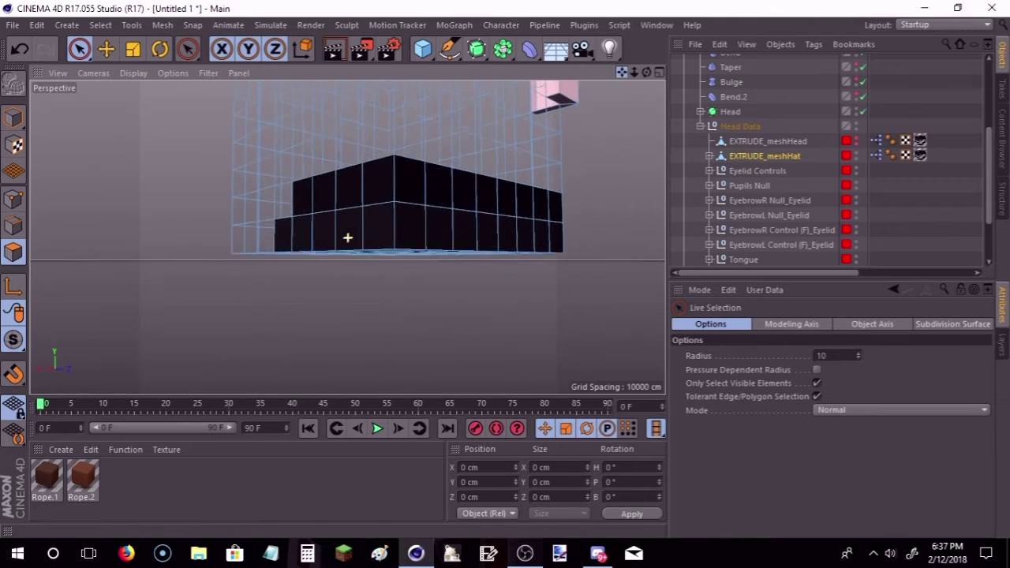
{"action": "left_click_drag", "start_coordinate": [322, 218], "coordinate": [508, 211]}
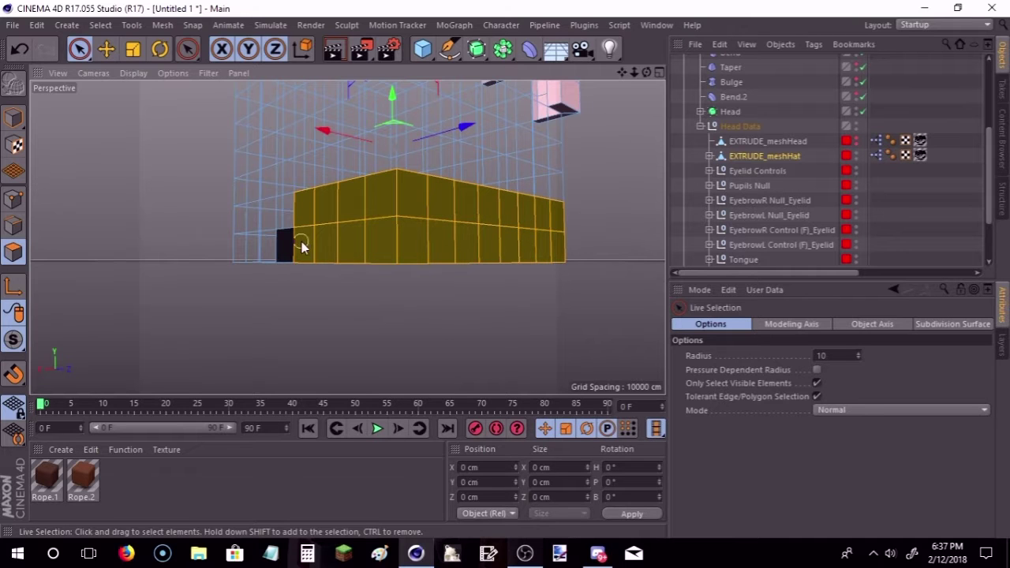
{"action": "left_click_drag", "start_coordinate": [303, 247], "coordinate": [347, 237], "text": "alt"}
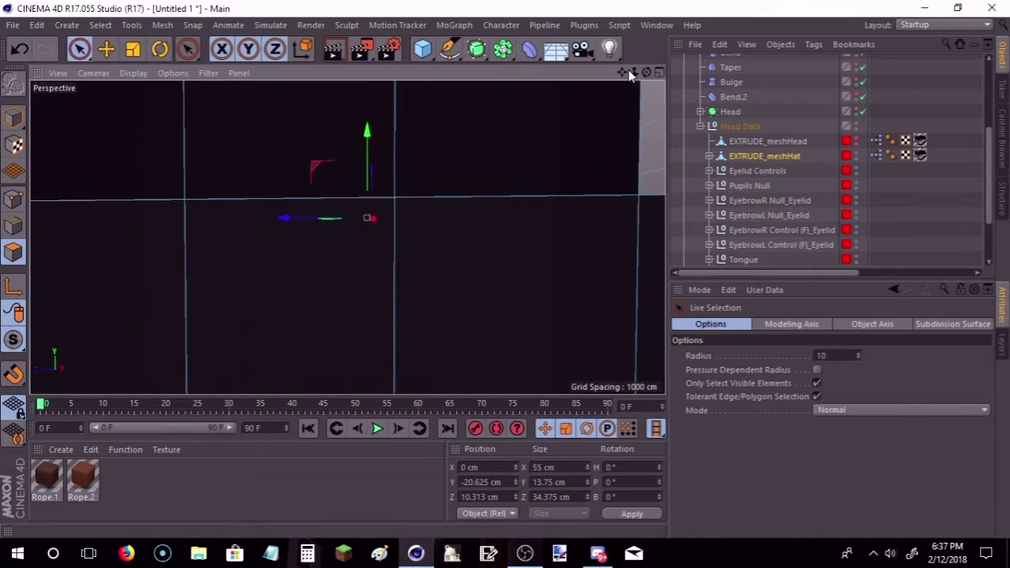
{"action": "left_click_drag", "start_coordinate": [628, 70], "coordinate": [641, 71]}
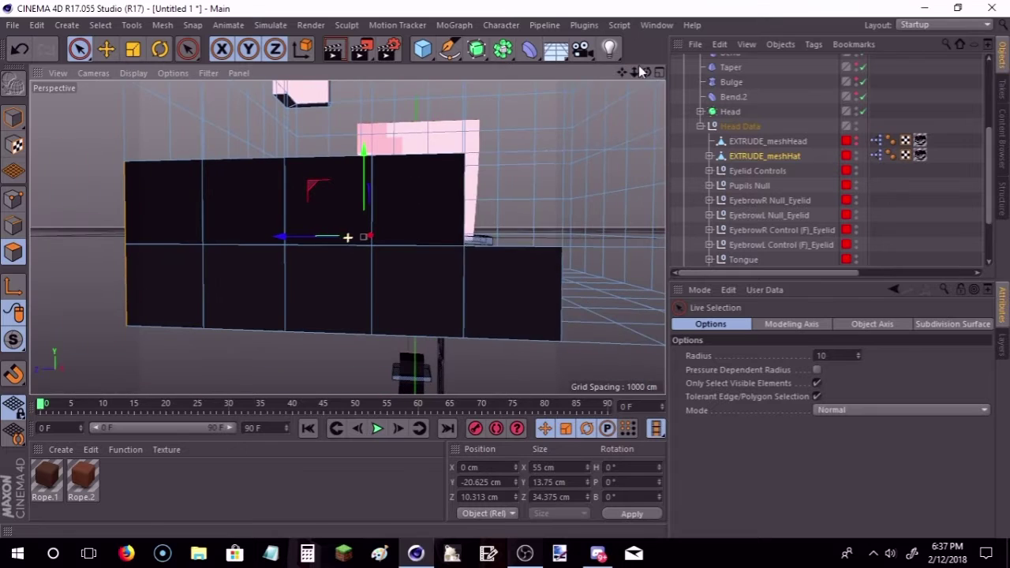
{"action": "mouse_move", "coordinate": [486, 305]}
{"action": "left_mouse_down"}
{"action": "mouse_move", "coordinate": [337, 238]}
{"action": "mouse_move", "coordinate": [188, 237]}
{"action": "left_mouse_up"}
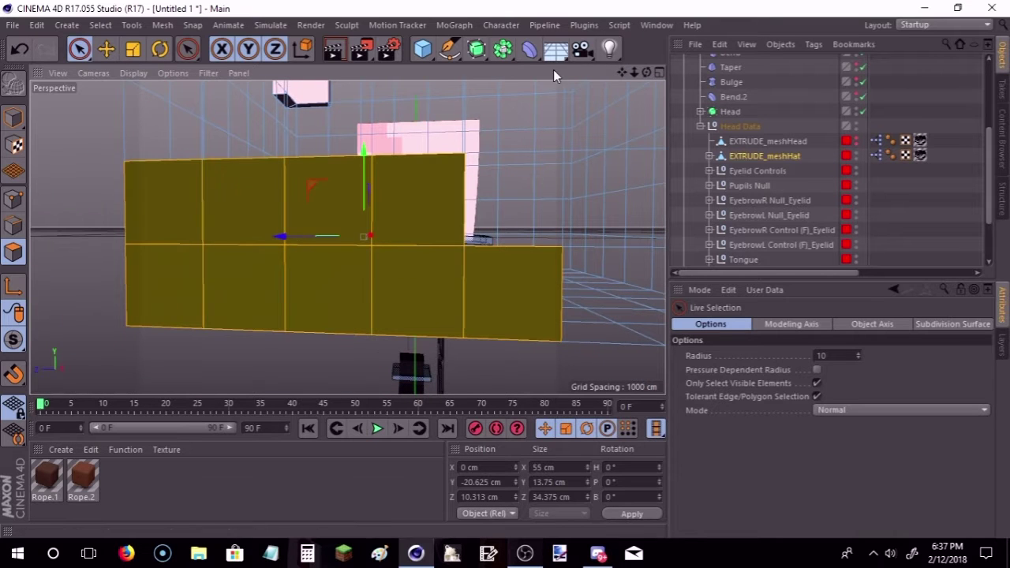
{"action": "left_click_drag", "start_coordinate": [645, 71], "coordinate": [640, 75]}
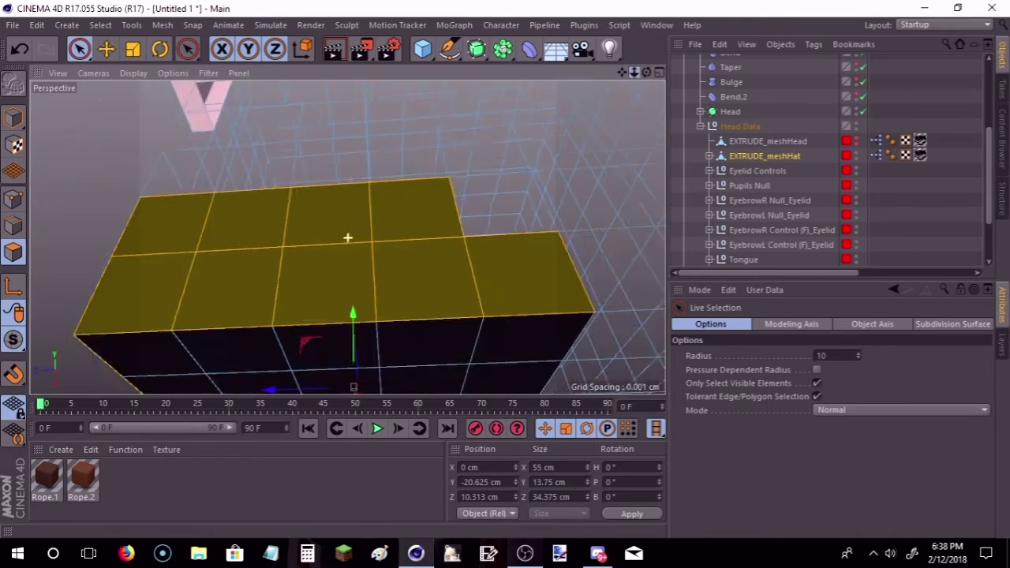
{"action": "left_click_drag", "start_coordinate": [347, 238], "coordinate": [426, 170], "text": "alt"}
{"action": "mouse_move", "coordinate": [452, 288]}
{"action": "left_mouse_down", "text": "shift"}
{"action": "mouse_move", "coordinate": [331, 324]}
{"action": "mouse_move", "coordinate": [344, 140]}
{"action": "mouse_move", "coordinate": [322, 286]}
{"action": "mouse_move", "coordinate": [433, 135]}
{"action": "mouse_move", "coordinate": [429, 363]}
{"action": "left_mouse_up", "text": "shift"}
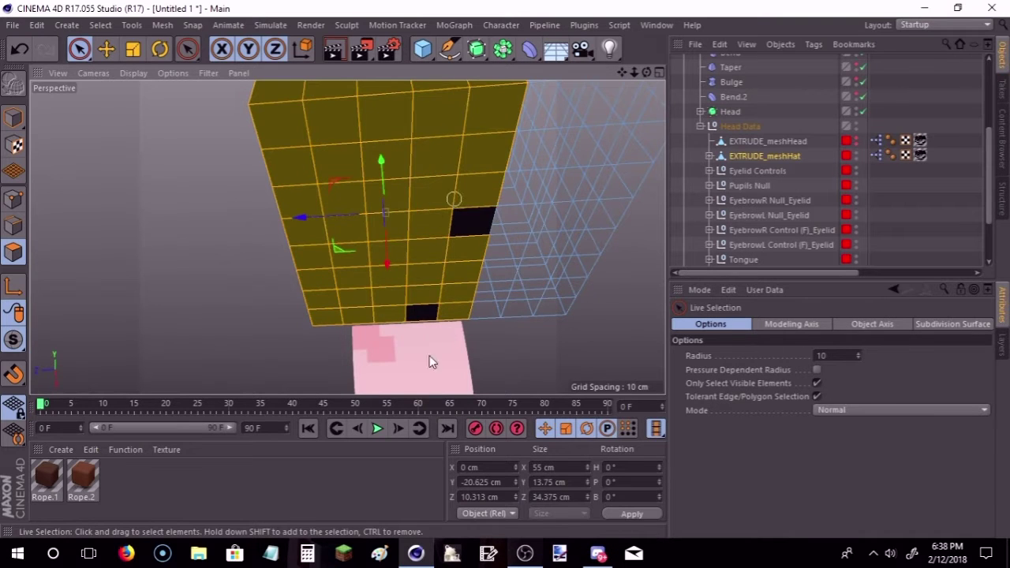
Step: Extrude the selected brim polygons outward by 2 cm
{"action": "key", "text": "d"}
{"action": "left_click", "coordinate": [791, 371]}
{"action": "type", "text": "2"}
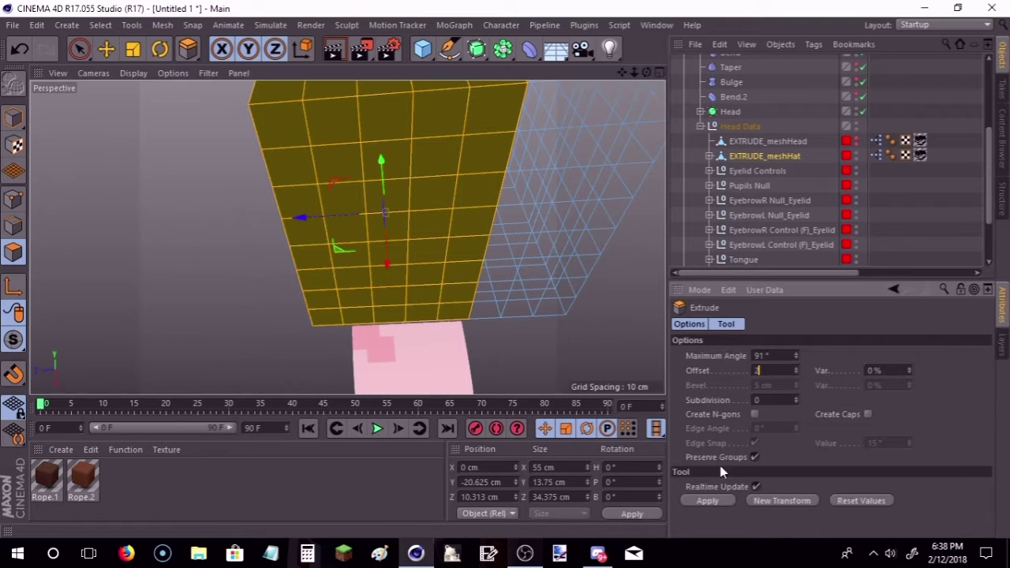
{"action": "left_click_drag", "start_coordinate": [646, 72], "coordinate": [367, 85]}
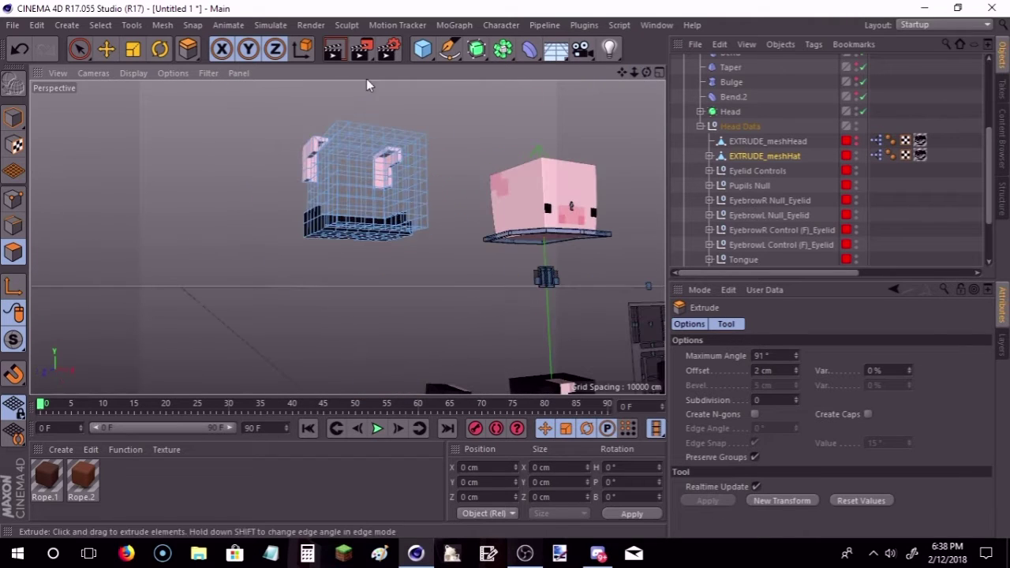
Step: Slide EXTRUDE_meshHead left along X, away from the hat, and frame it
{"action": "left_click", "coordinate": [11, 116]}
{"action": "left_click", "coordinate": [105, 48]}
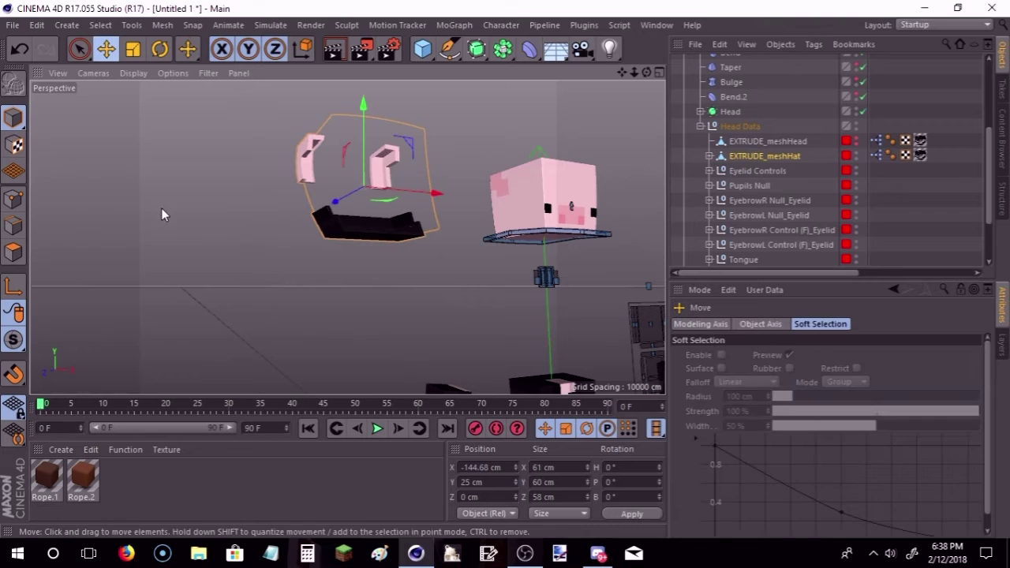
{"action": "left_click", "coordinate": [160, 209]}
{"action": "left_click_drag", "start_coordinate": [656, 75], "coordinate": [706, 105]}
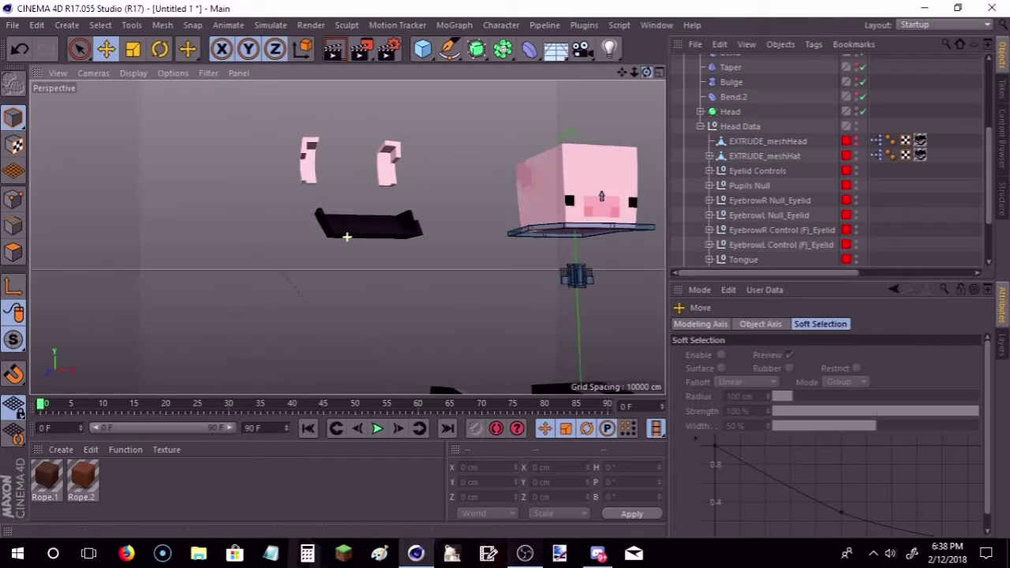
{"action": "left_click", "coordinate": [771, 142]}
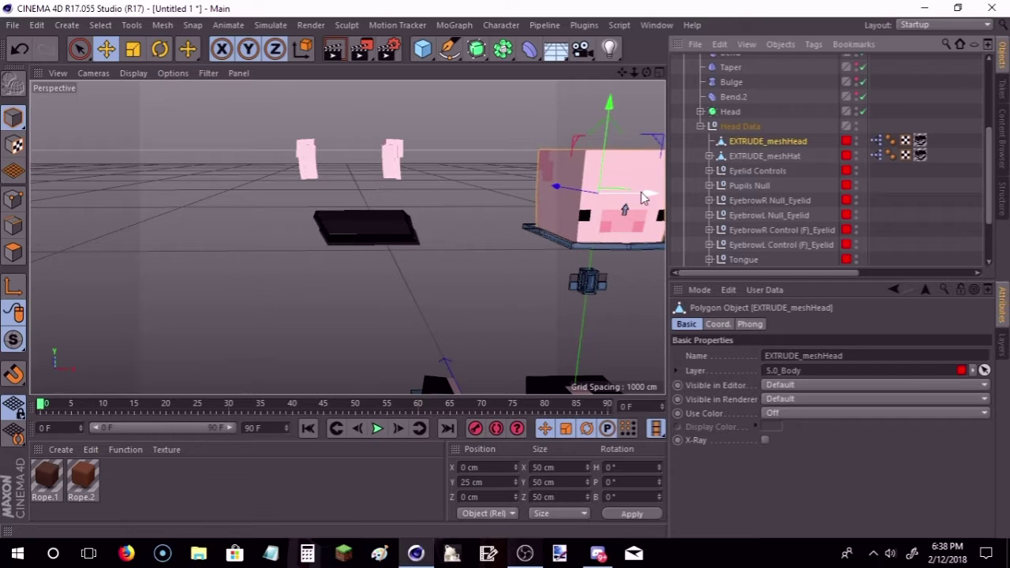
{"action": "left_click_drag", "start_coordinate": [643, 198], "coordinate": [616, 87]}
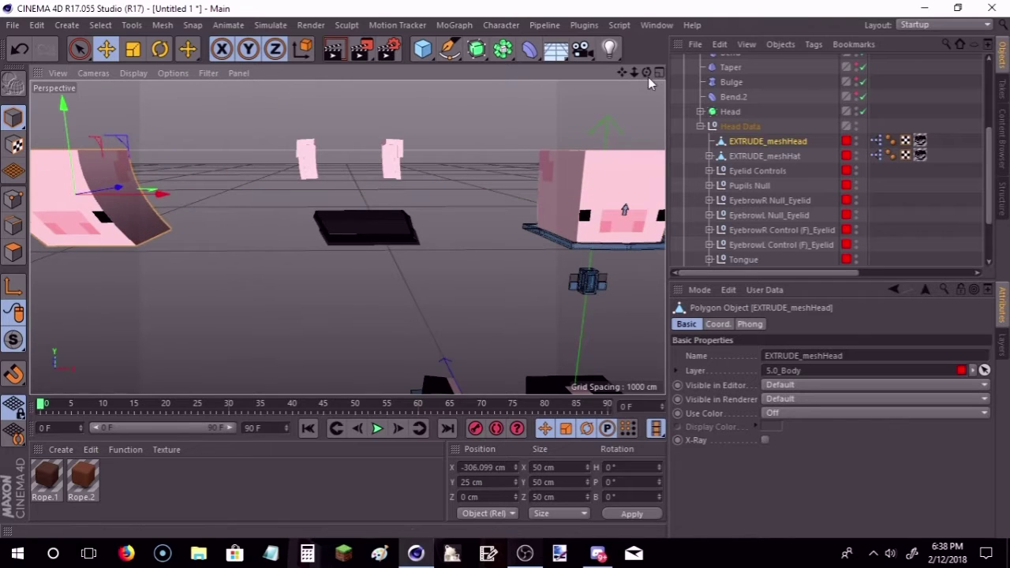
{"action": "key", "text": "o"}
Step: Extrude both eye polygons outward from the pig face
{"action": "left_click", "coordinate": [13, 251]}
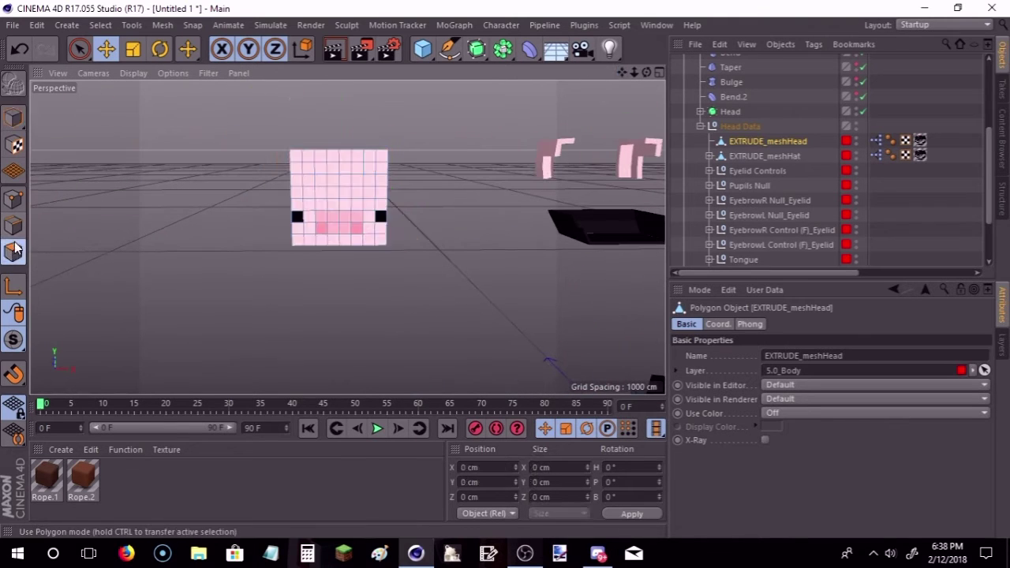
{"action": "left_click", "coordinate": [79, 49]}
{"action": "mouse_move", "coordinate": [113, 128]}
{"action": "left_mouse_down", "text": "alt"}
{"action": "mouse_move", "coordinate": [140, 124]}
{"action": "mouse_move", "coordinate": [162, 136]}
{"action": "mouse_move", "coordinate": [199, 178]}
{"action": "left_mouse_up", "text": "alt"}
{"action": "scroll", "coordinate": [407, 267], "scroll_direction": "up", "scroll_amount": 3}
{"action": "left_click", "coordinate": [400, 270]}
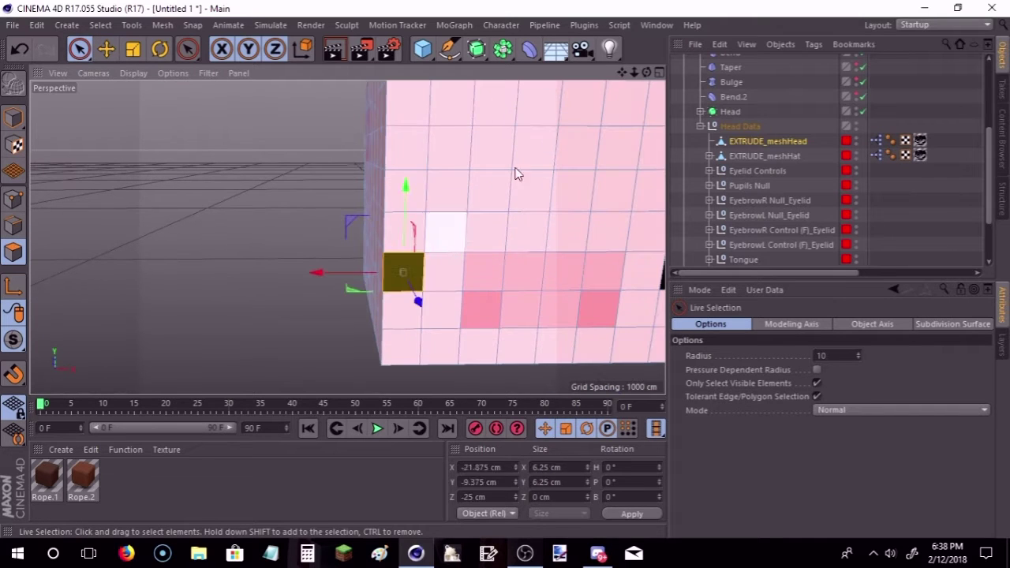
{"action": "scroll", "coordinate": [570, 181], "scroll_direction": "up", "scroll_amount": 2}
{"action": "left_click", "coordinate": [575, 239], "text": "shift"}
{"action": "key", "text": "d"}
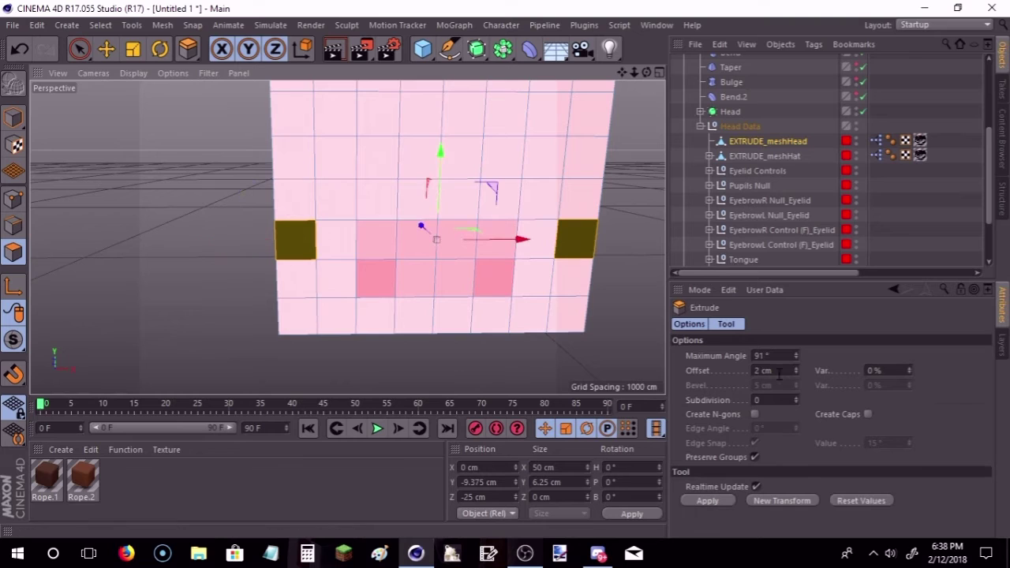
{"action": "left_click", "coordinate": [713, 500]}
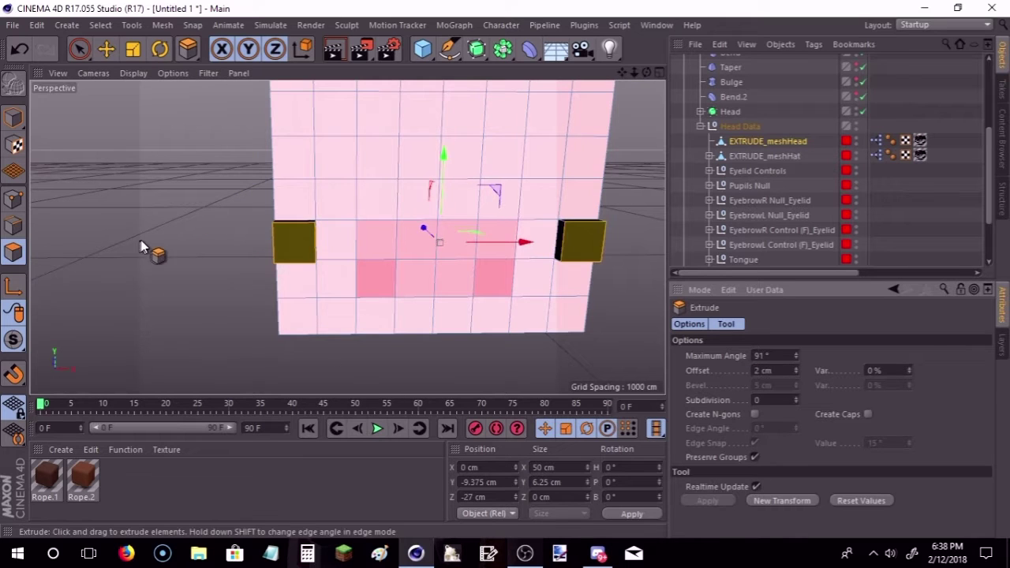
Step: Extrude the snout and then the two nostril polygons outward
{"action": "left_click", "coordinate": [78, 48]}
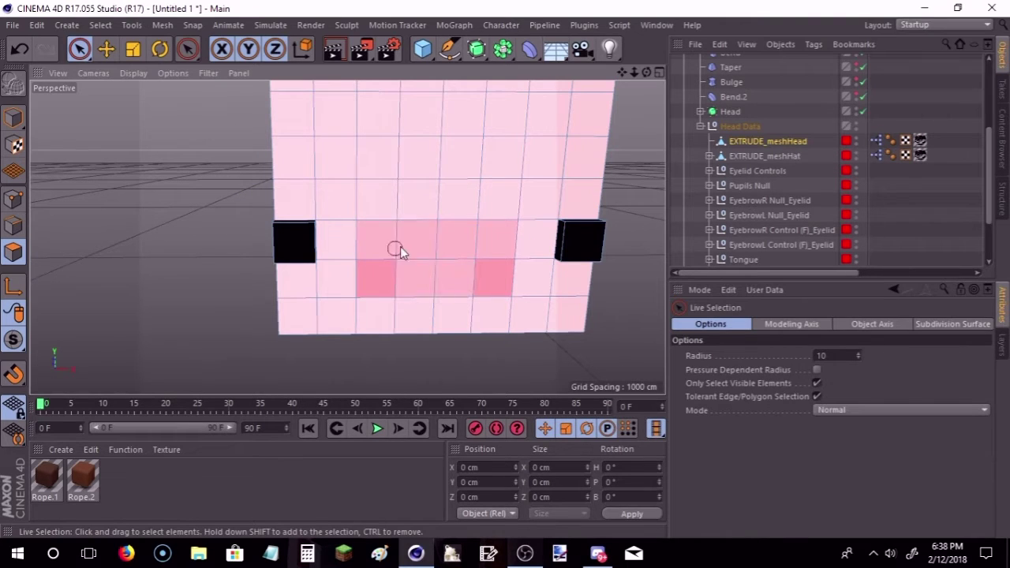
{"action": "left_click_drag", "start_coordinate": [464, 257], "coordinate": [496, 243], "text": "shift"}
{"action": "key", "text": "d"}
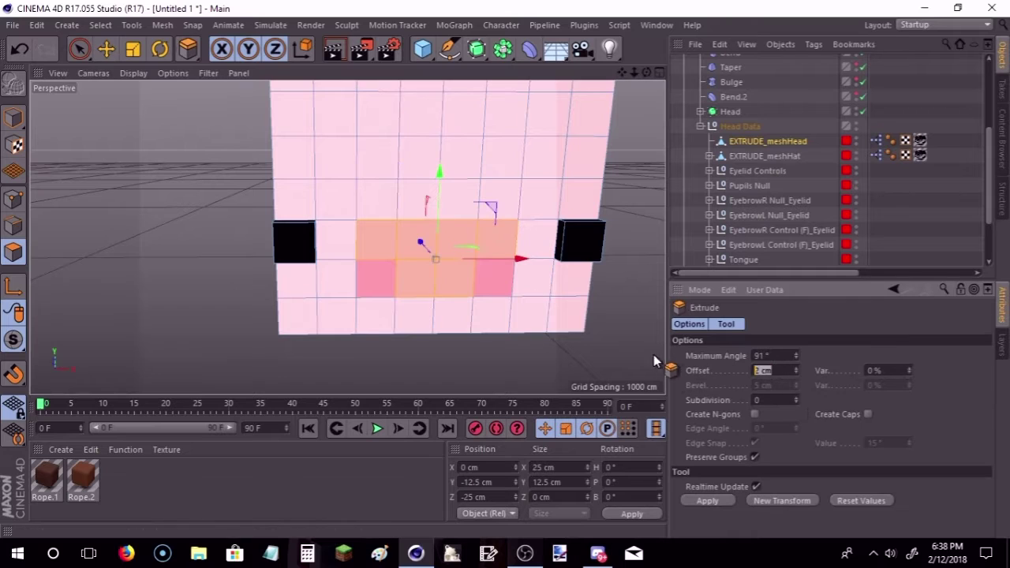
{"action": "left_click", "coordinate": [710, 503]}
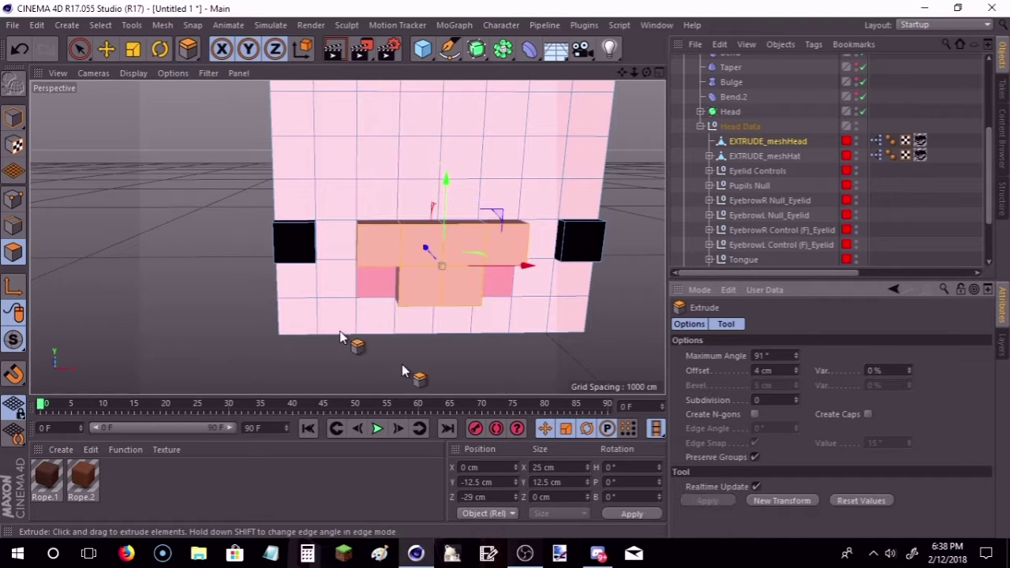
{"action": "left_click", "coordinate": [77, 50]}
{"action": "left_click", "coordinate": [376, 281]}
{"action": "left_click", "coordinate": [497, 282], "text": "shift"}
{"action": "key", "text": "d"}
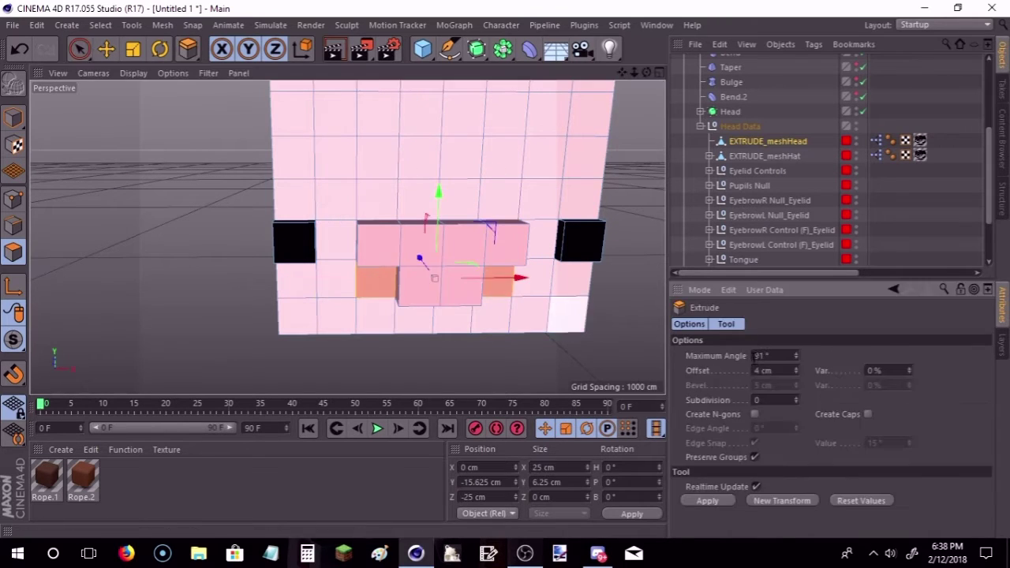
{"action": "left_click", "coordinate": [705, 501]}
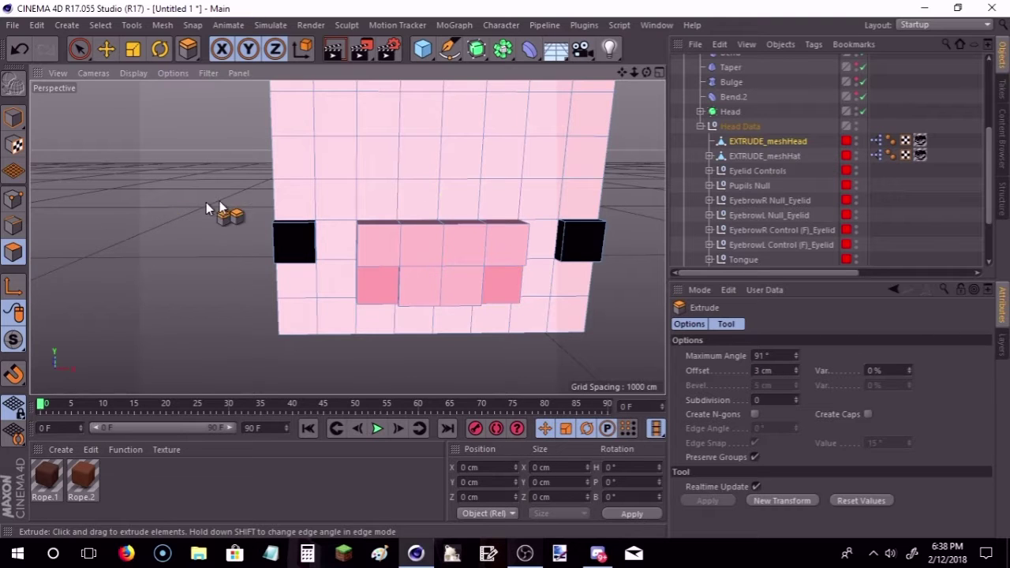
{"action": "left_click_drag", "start_coordinate": [347, 237], "coordinate": [402, 108], "text": "alt"}
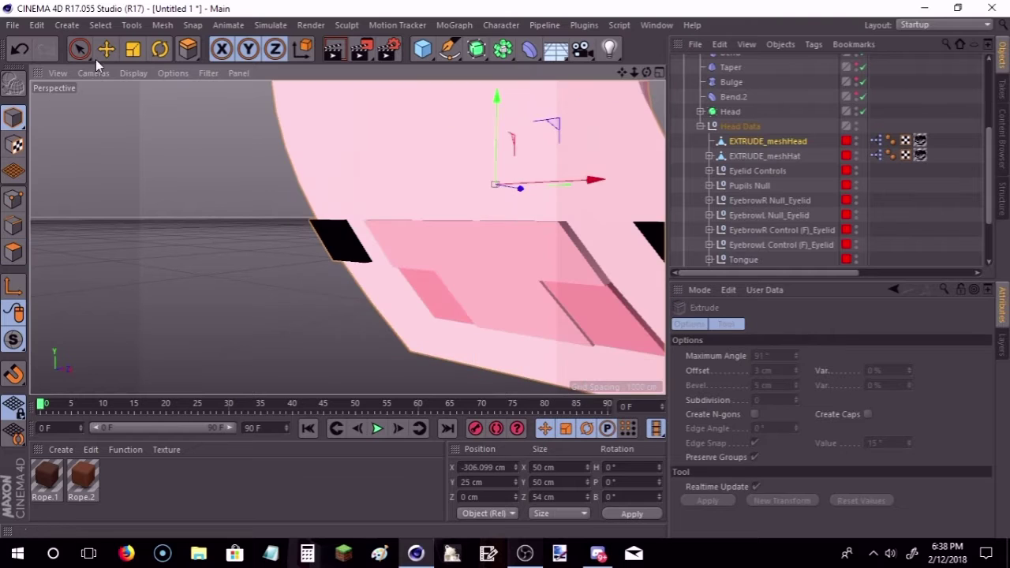
Step: Reset the hat and pig head meshes to X 0 so the hat sits on the head
{"action": "key", "text": "e"}
{"action": "left_click_drag", "start_coordinate": [636, 78], "coordinate": [346, 237]}
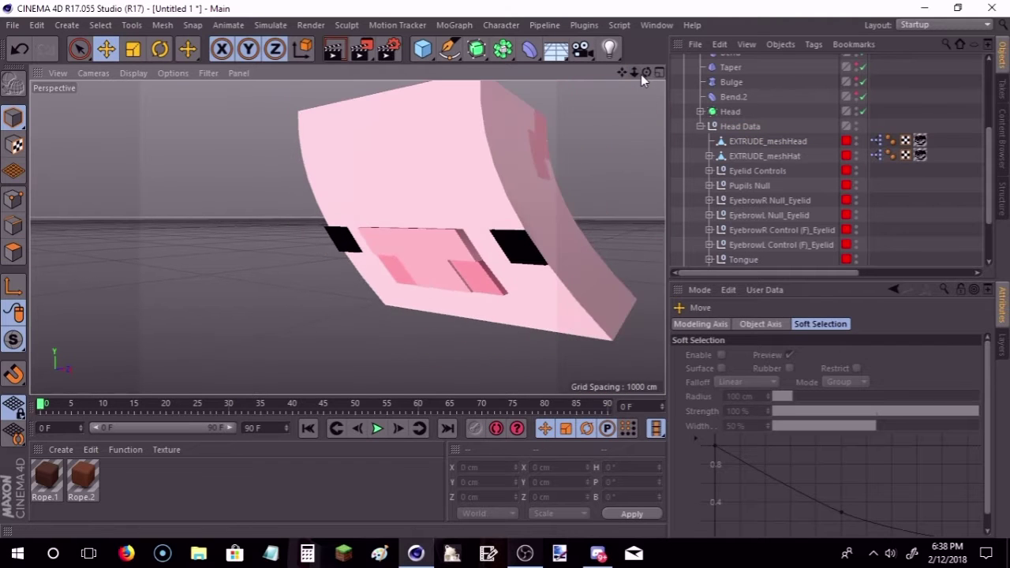
{"action": "mouse_move", "coordinate": [645, 71]}
{"action": "left_mouse_down"}
{"action": "mouse_move", "coordinate": [617, 75]}
{"action": "mouse_move", "coordinate": [331, 217]}
{"action": "left_mouse_up"}
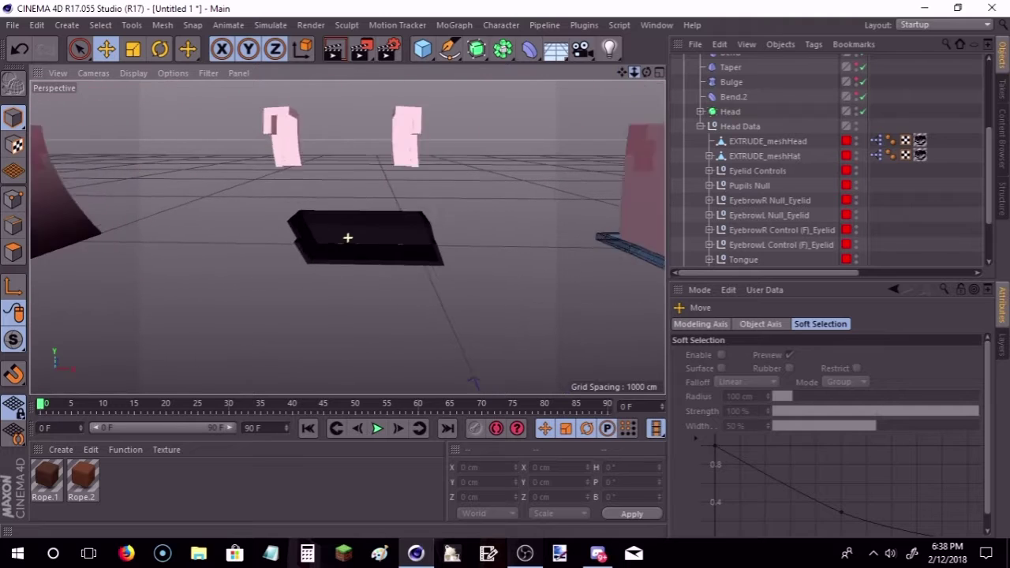
{"action": "left_click", "coordinate": [332, 217]}
{"action": "left_click", "coordinate": [506, 466]}
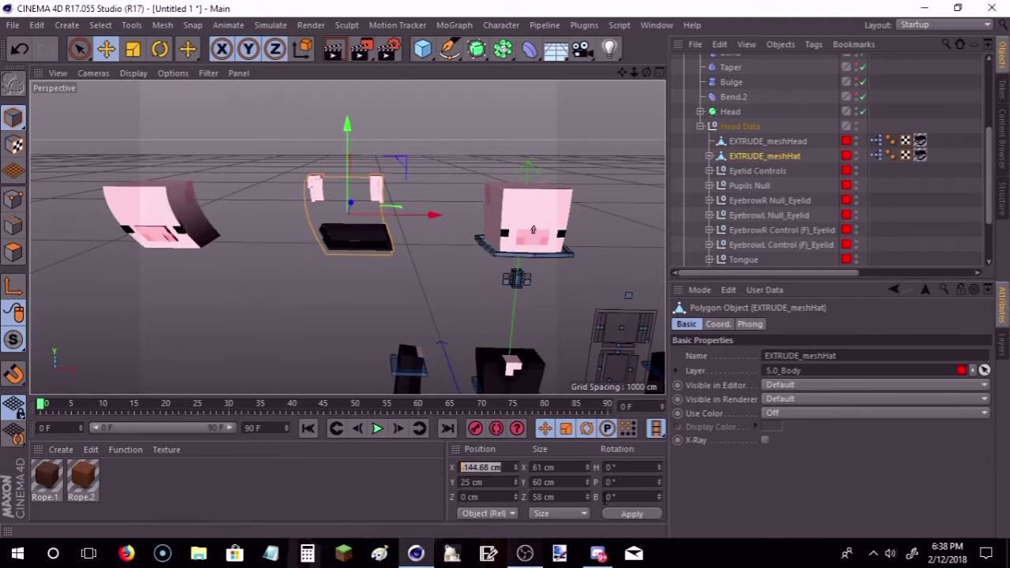
{"action": "left_click", "coordinate": [627, 516]}
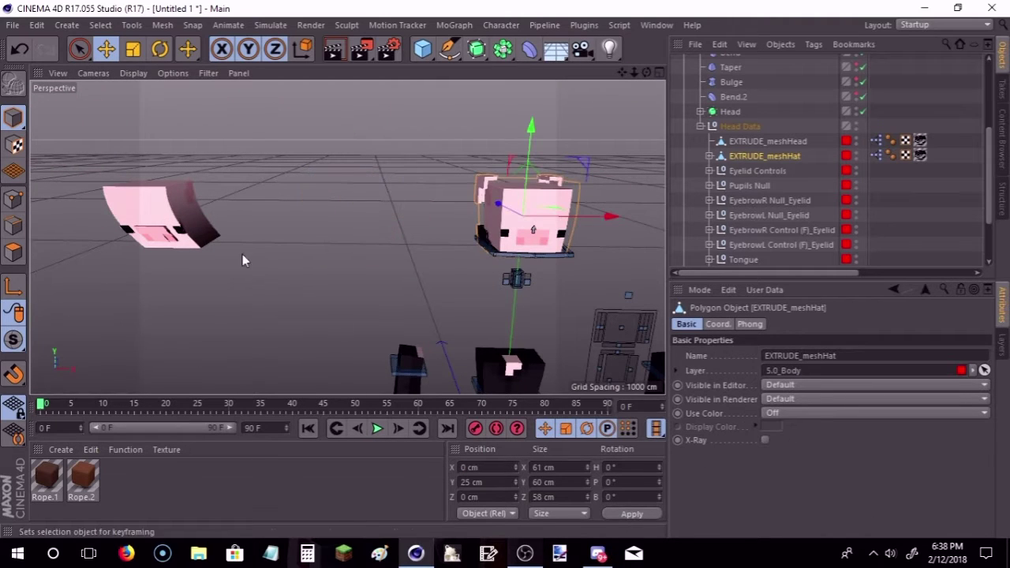
{"action": "left_click", "coordinate": [180, 214]}
{"action": "left_click", "coordinate": [505, 467]}
{"action": "type", "text": "0"}
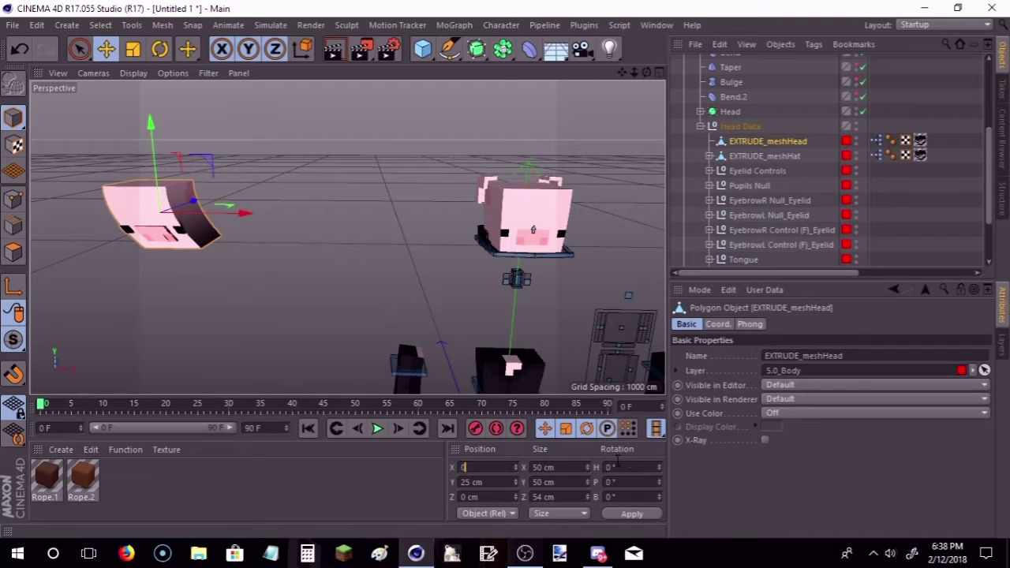
{"action": "left_click", "coordinate": [622, 515]}
{"action": "left_click", "coordinate": [399, 268]}
Step: Shrink the hat mesh EXTRUDE_meshHat to about 90 percent
{"action": "scroll", "coordinate": [509, 191], "scroll_direction": "up", "scroll_amount": 3}
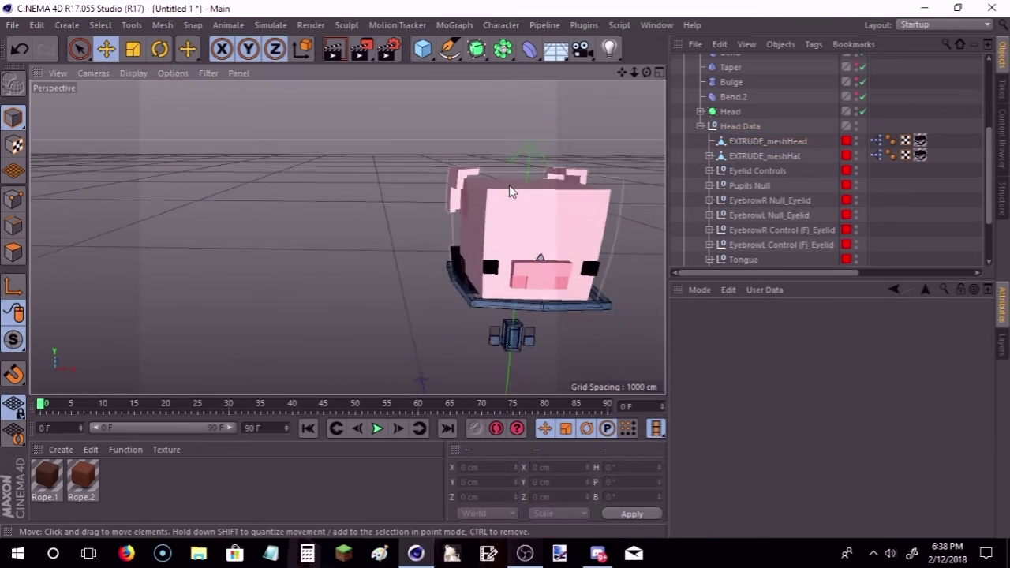
{"action": "scroll", "coordinate": [460, 165], "scroll_direction": "up", "scroll_amount": 3}
{"action": "left_click", "coordinate": [460, 165]}
{"action": "left_click", "coordinate": [133, 49]}
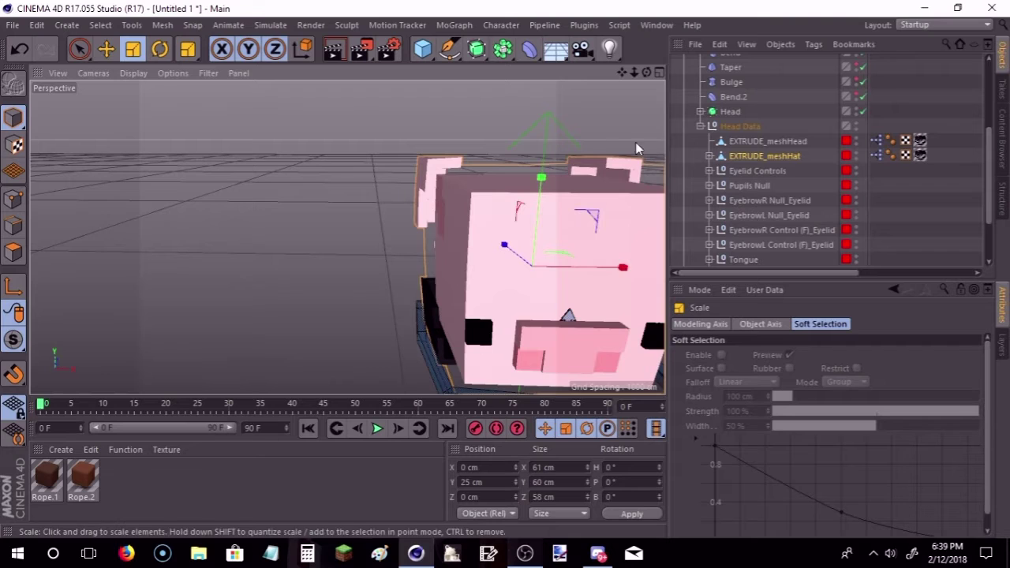
{"action": "left_click_drag", "start_coordinate": [585, 138], "coordinate": [571, 154]}
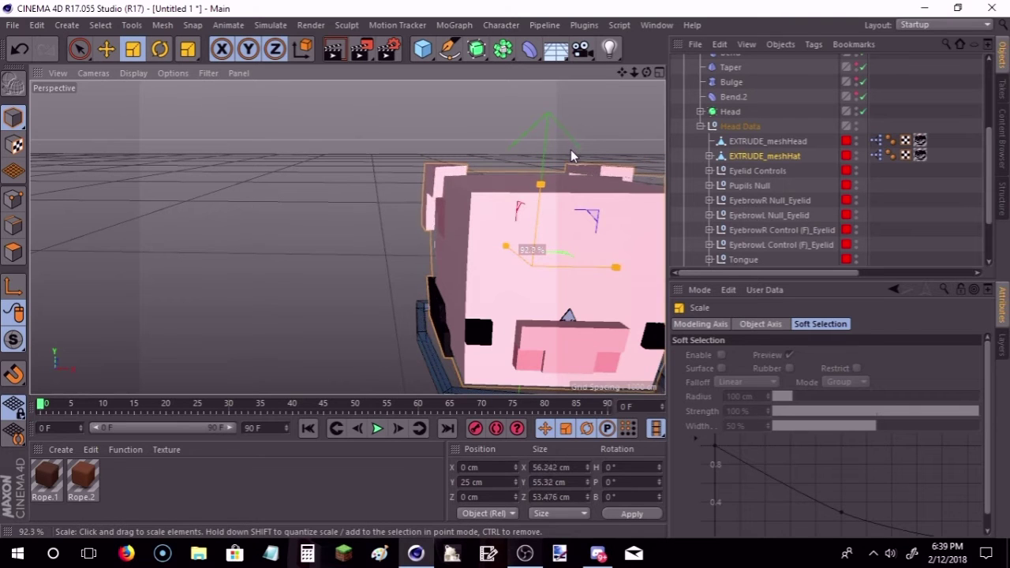
{"action": "left_click_drag", "start_coordinate": [571, 150], "coordinate": [551, 175]}
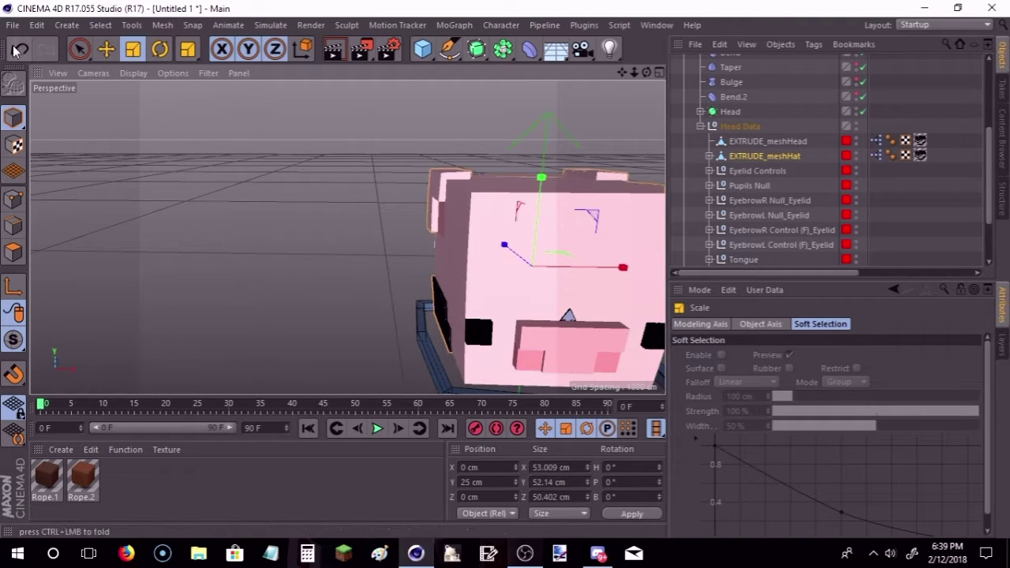
{"action": "left_click", "coordinate": [556, 120]}
Step: Readjust the hat mesh scale to about 93 percent
{"action": "left_click_drag", "start_coordinate": [645, 73], "coordinate": [347, 237]}
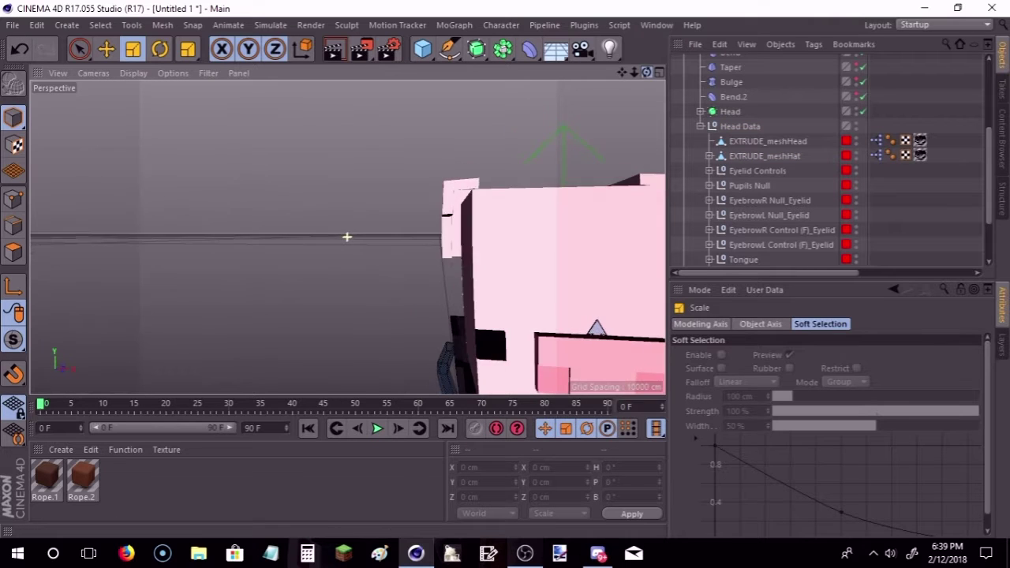
{"action": "left_click_drag", "start_coordinate": [624, 72], "coordinate": [348, 237]}
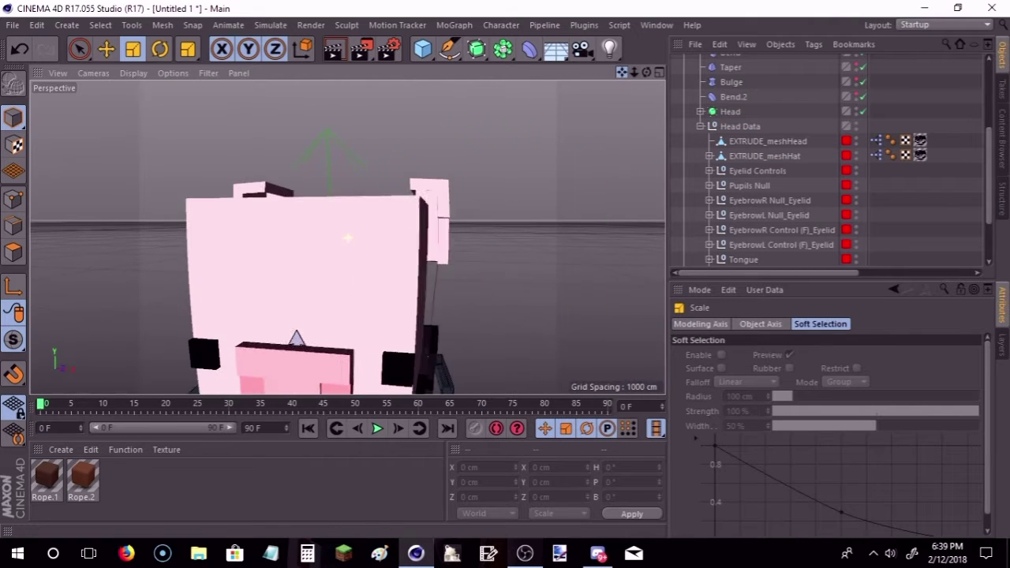
{"action": "left_click", "coordinate": [348, 237]}
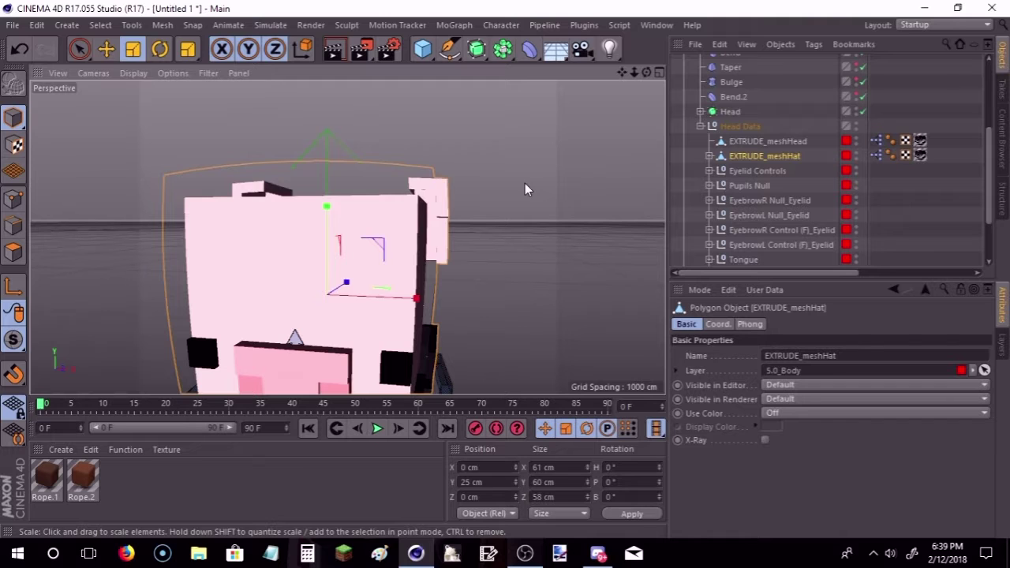
{"action": "left_click_drag", "start_coordinate": [525, 184], "coordinate": [488, 204]}
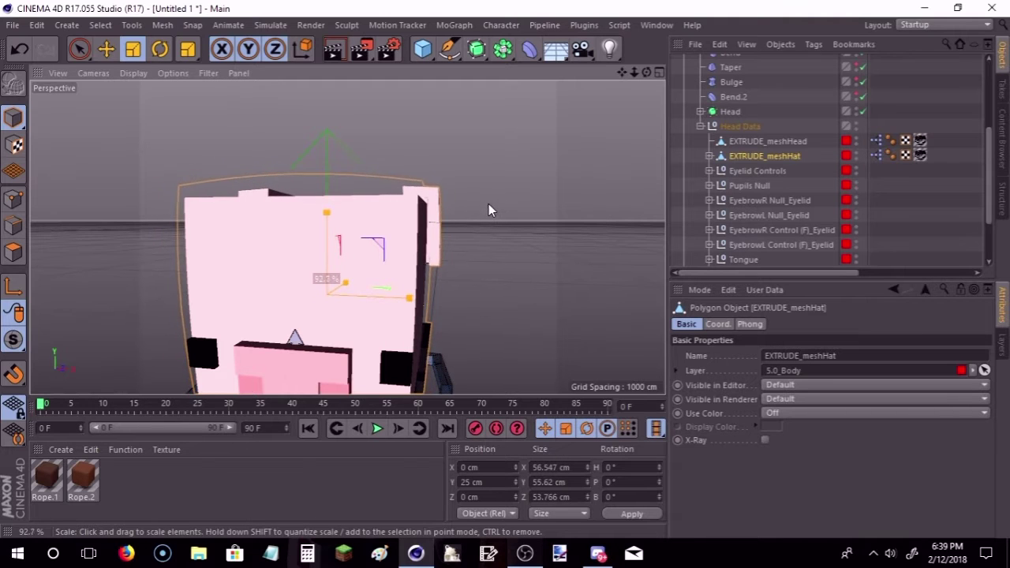
{"action": "left_click", "coordinate": [532, 211]}
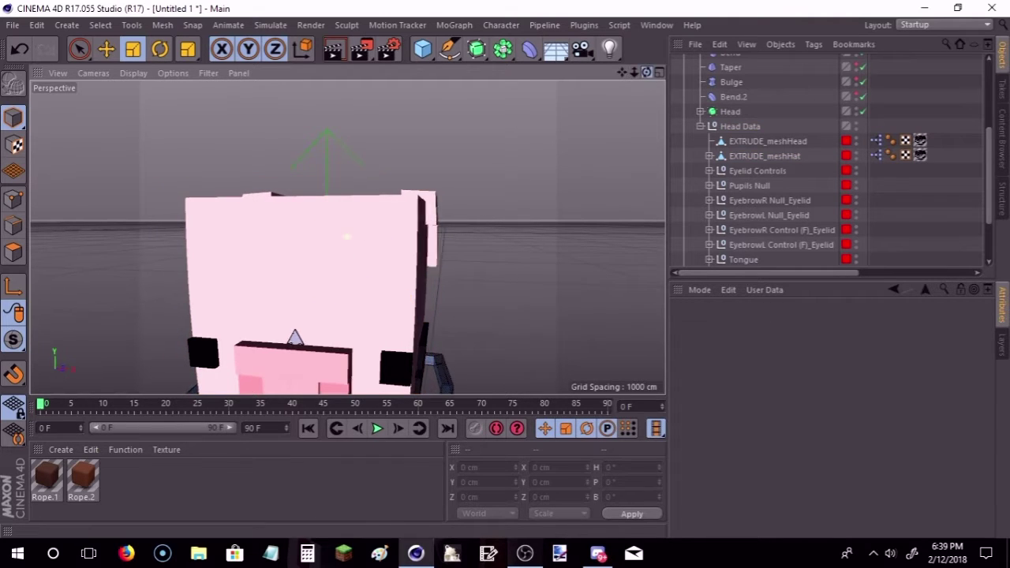
Step: Orbit and zoom the view to centre on the pig's right arm
{"action": "left_click_drag", "start_coordinate": [647, 71], "coordinate": [648, 70]}
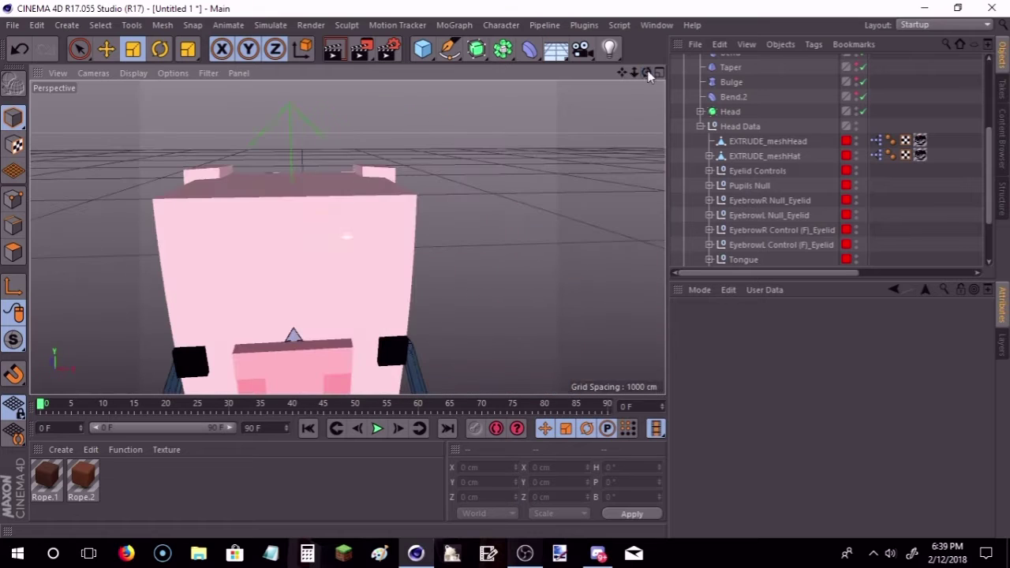
{"action": "left_click_drag", "start_coordinate": [632, 72], "coordinate": [663, 87]}
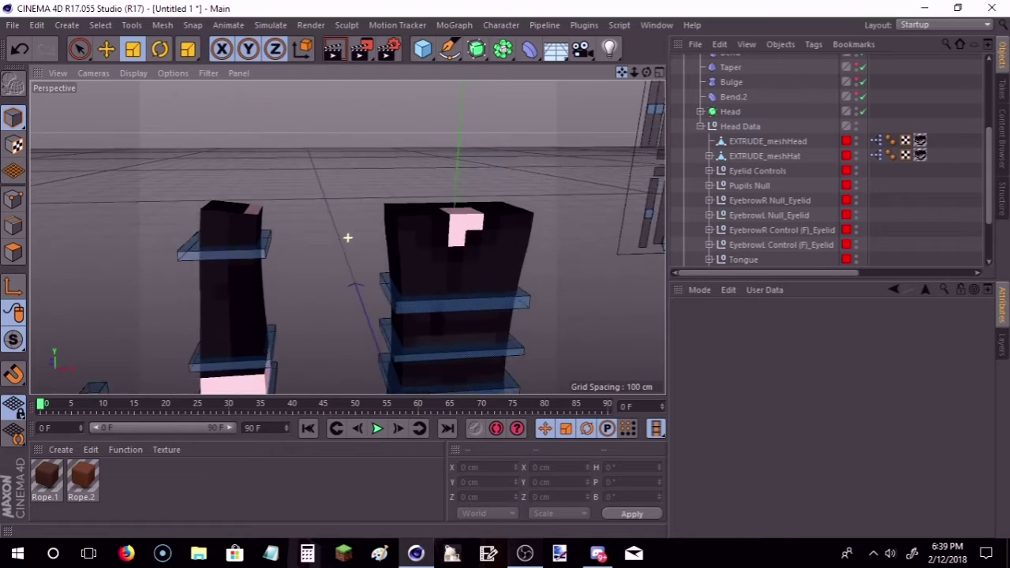
{"action": "left_click_drag", "start_coordinate": [347, 237], "coordinate": [346, 206], "text": "alt"}
Step: Slide the right arm's controlArmR ring left along X
{"action": "left_click", "coordinate": [354, 168]}
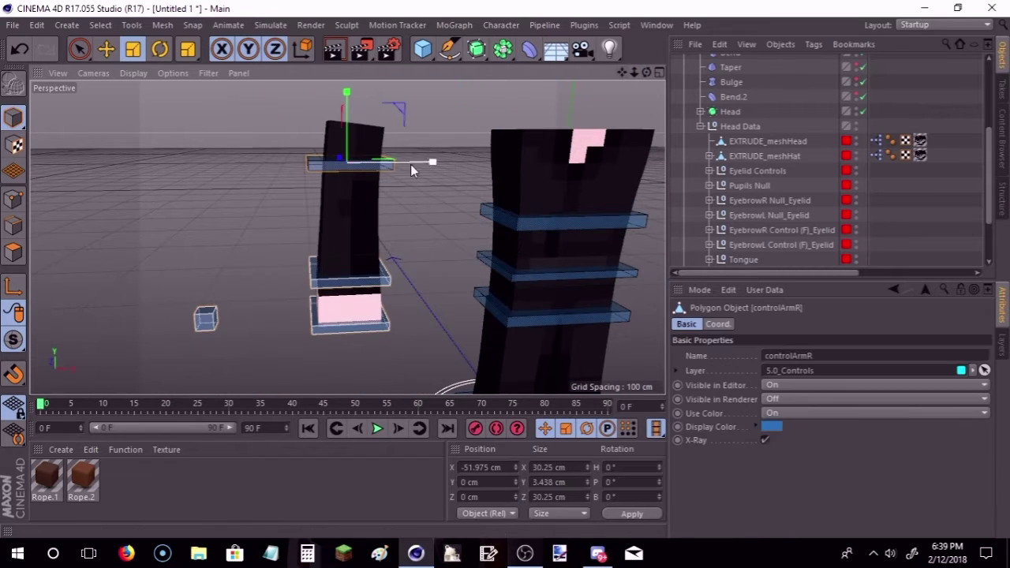
{"action": "left_click", "coordinate": [106, 49]}
{"action": "left_click_drag", "start_coordinate": [428, 162], "coordinate": [347, 166]}
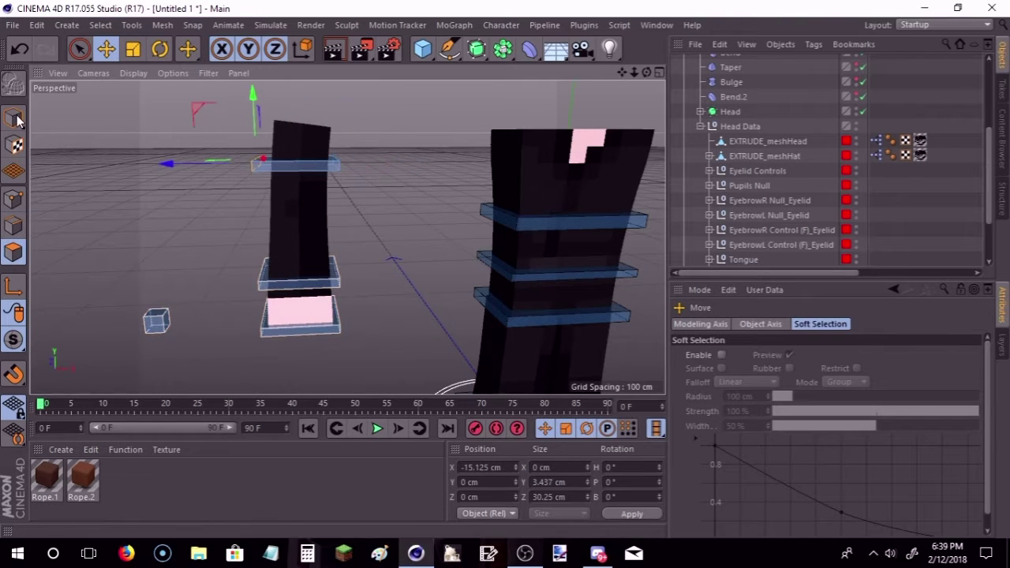
Step: Put meshArmR in Polygons mode with Live Selection, viewing the arm from below
{"action": "left_click", "coordinate": [314, 249]}
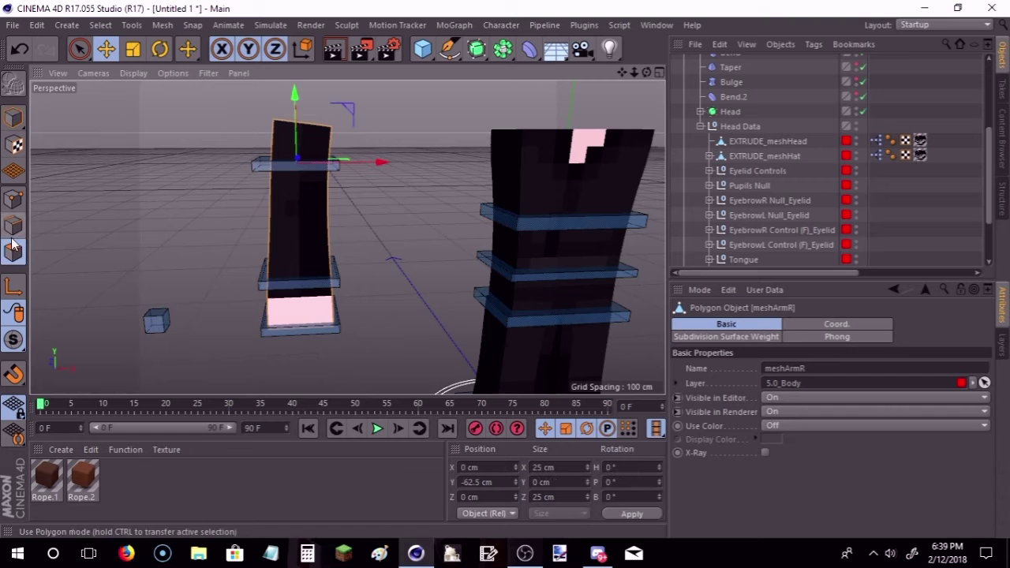
{"action": "left_click", "coordinate": [14, 253]}
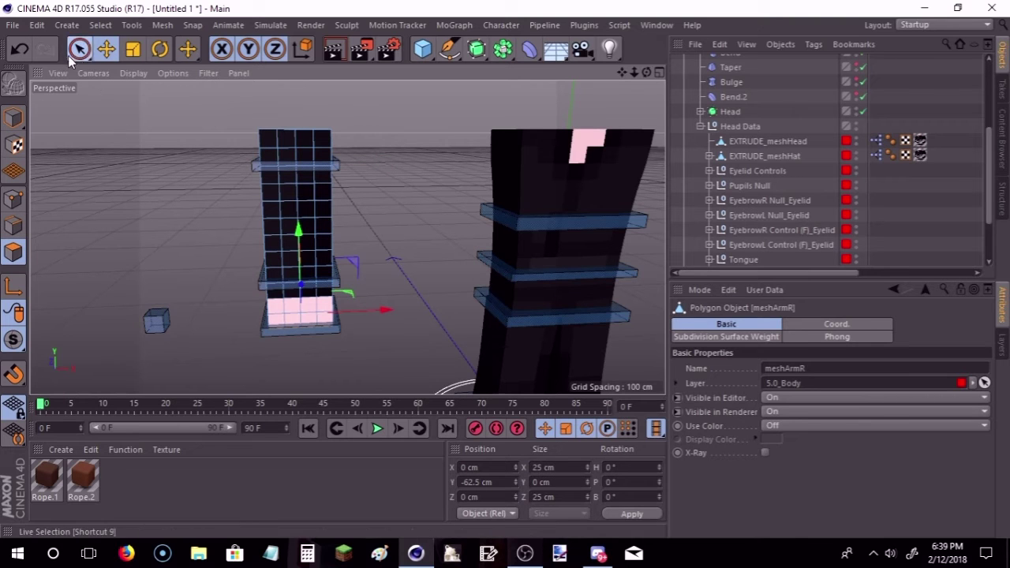
{"action": "left_click", "coordinate": [77, 50]}
{"action": "left_click_drag", "start_coordinate": [647, 72], "coordinate": [332, 130]}
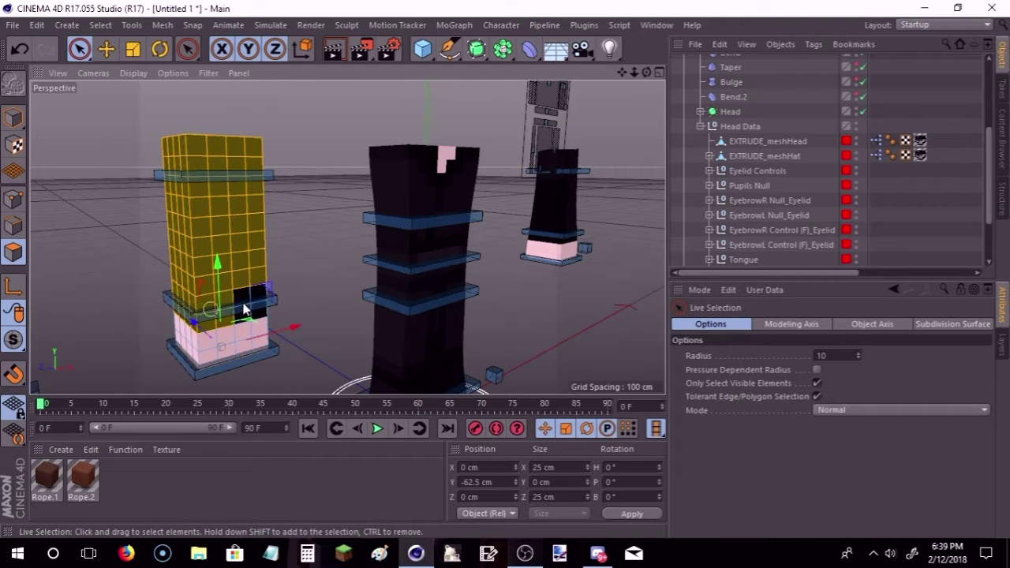
{"action": "left_click_drag", "start_coordinate": [647, 72], "coordinate": [348, 237]}
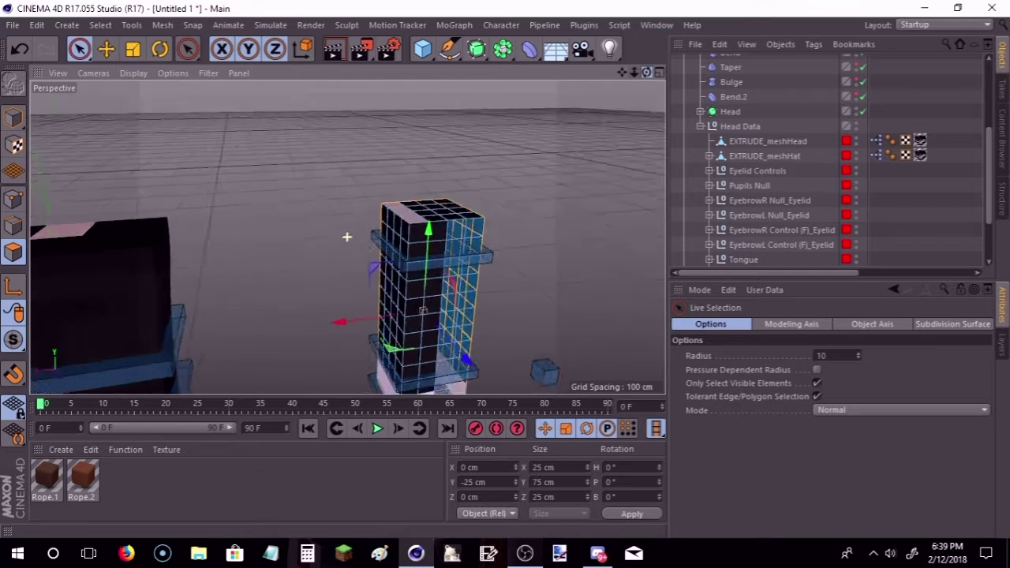
{"action": "left_click_drag", "start_coordinate": [348, 237], "coordinate": [404, 285]}
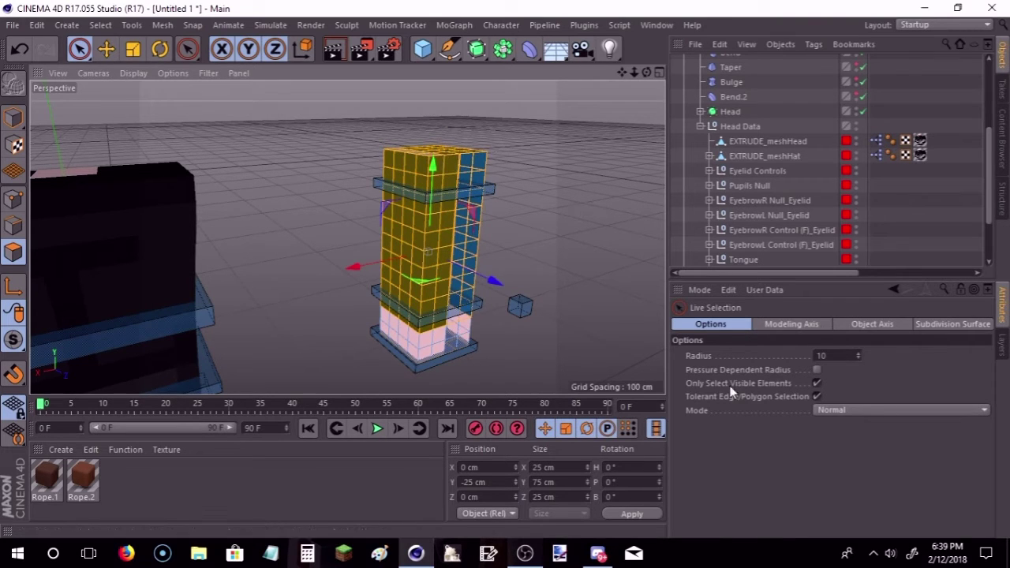
Step: Extrude the selected black sleeve polygons outward by 1 cm
{"action": "key", "text": "d"}
{"action": "type", "text": "1"}
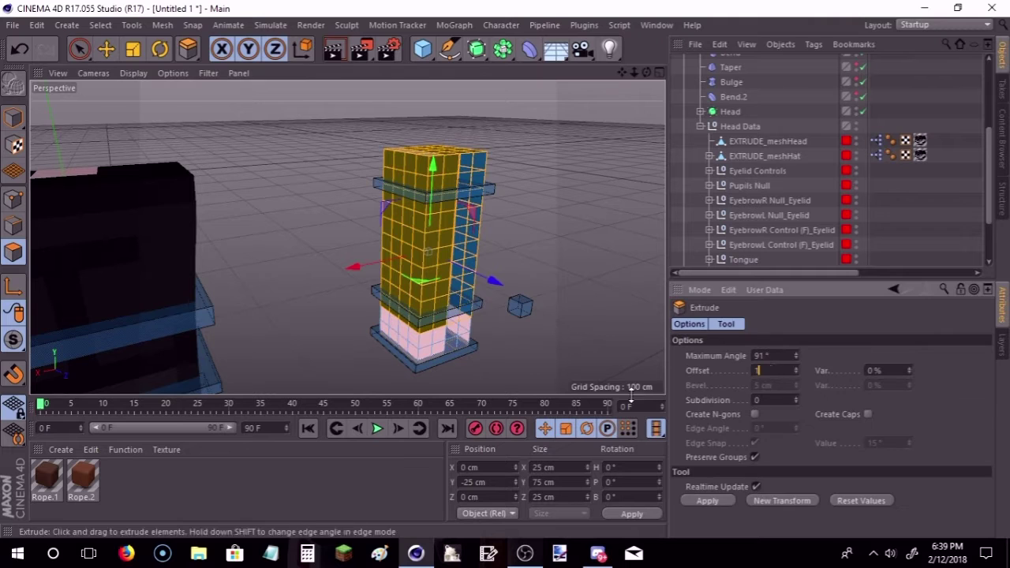
{"action": "left_click", "coordinate": [697, 502]}
{"action": "left_click", "coordinate": [539, 256]}
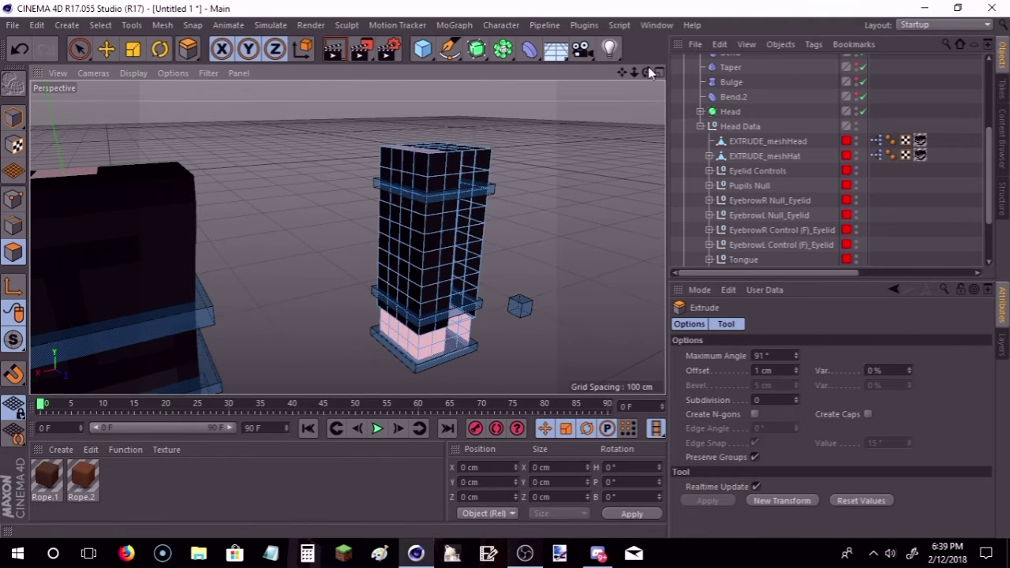
{"action": "left_click_drag", "start_coordinate": [647, 72], "coordinate": [347, 237]}
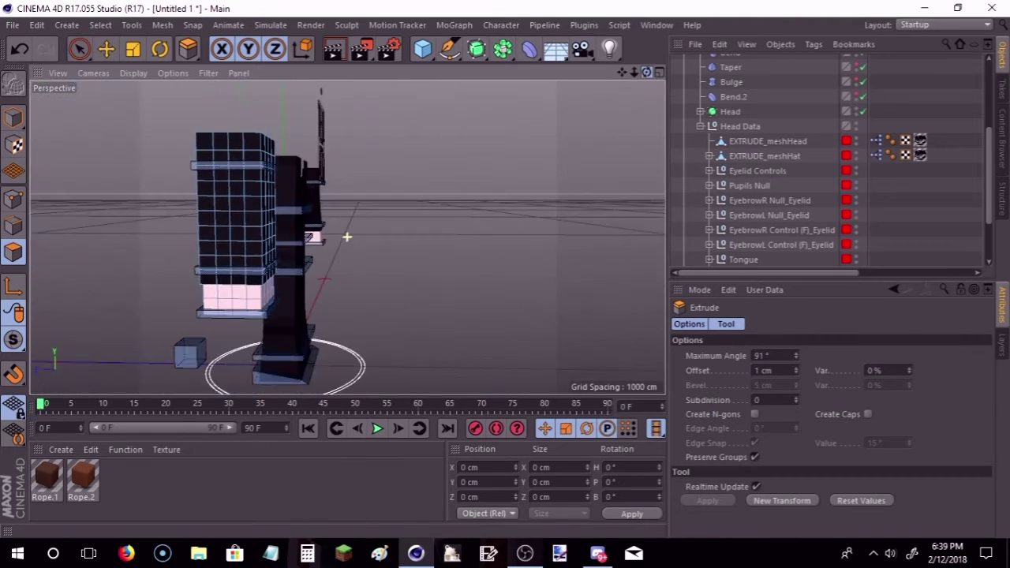
{"action": "left_click_drag", "start_coordinate": [347, 237], "coordinate": [346, 236]}
{"action": "scroll", "coordinate": [232, 286], "scroll_direction": "up", "scroll_amount": 3}
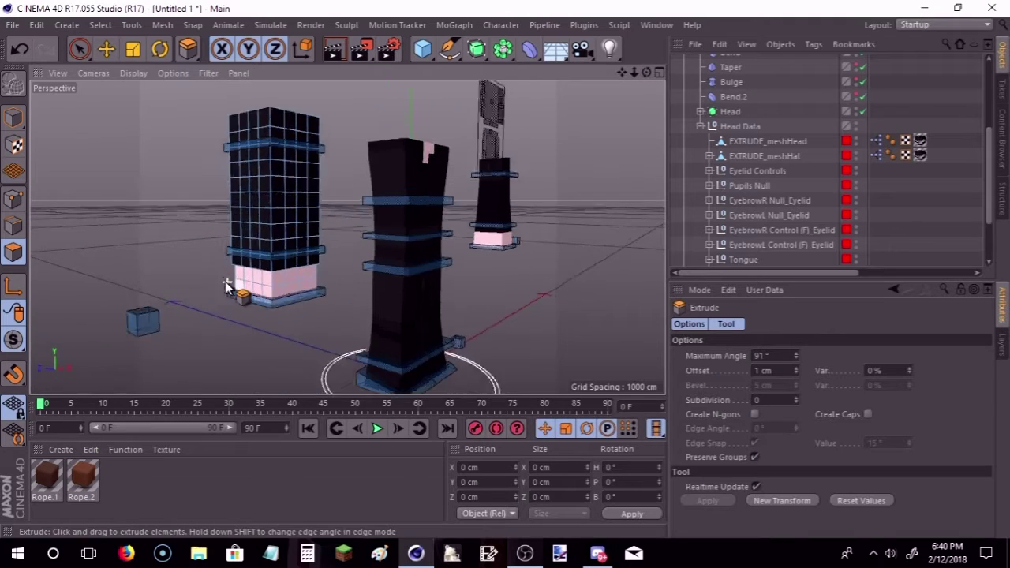
{"action": "scroll", "coordinate": [260, 240], "scroll_direction": "up", "scroll_amount": 3}
Step: Paint-select the black rim row above the pink hand and extrude it into a cuff
{"action": "left_click", "coordinate": [79, 49]}
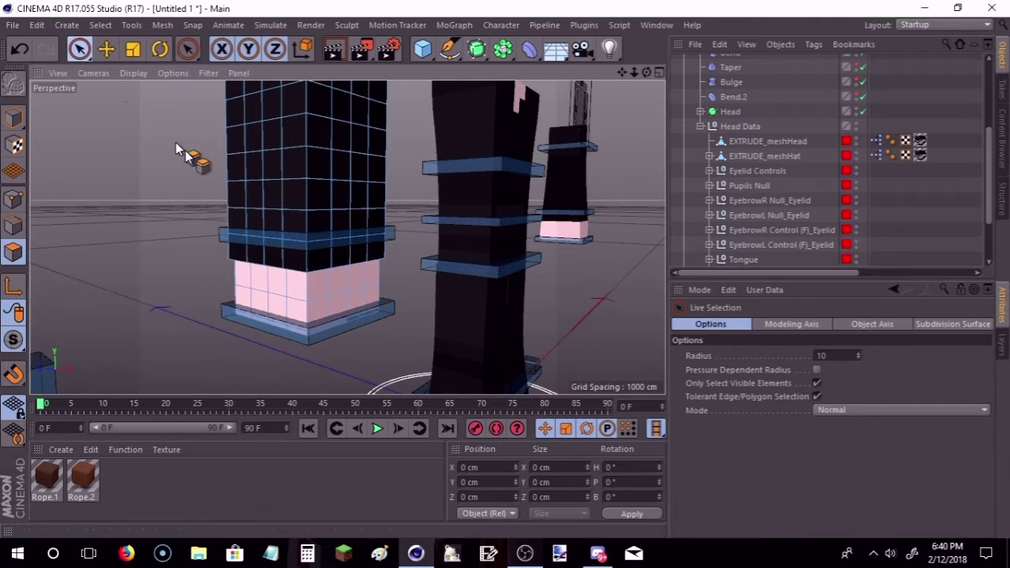
{"action": "scroll", "coordinate": [289, 248], "scroll_direction": "up", "scroll_amount": 2}
{"action": "left_click_drag", "start_coordinate": [216, 268], "coordinate": [316, 278]}
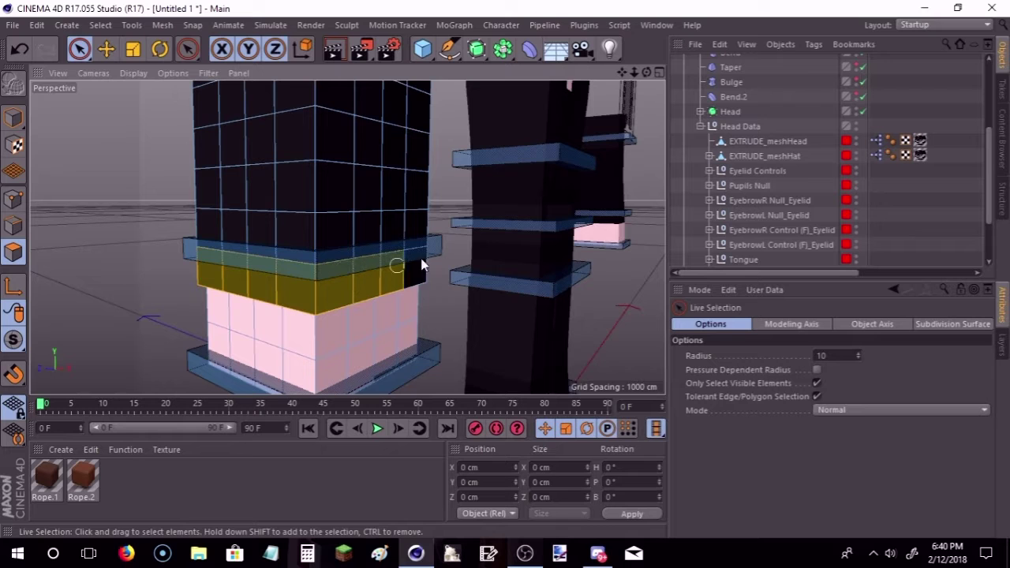
{"action": "left_click_drag", "start_coordinate": [648, 75], "coordinate": [604, 98]}
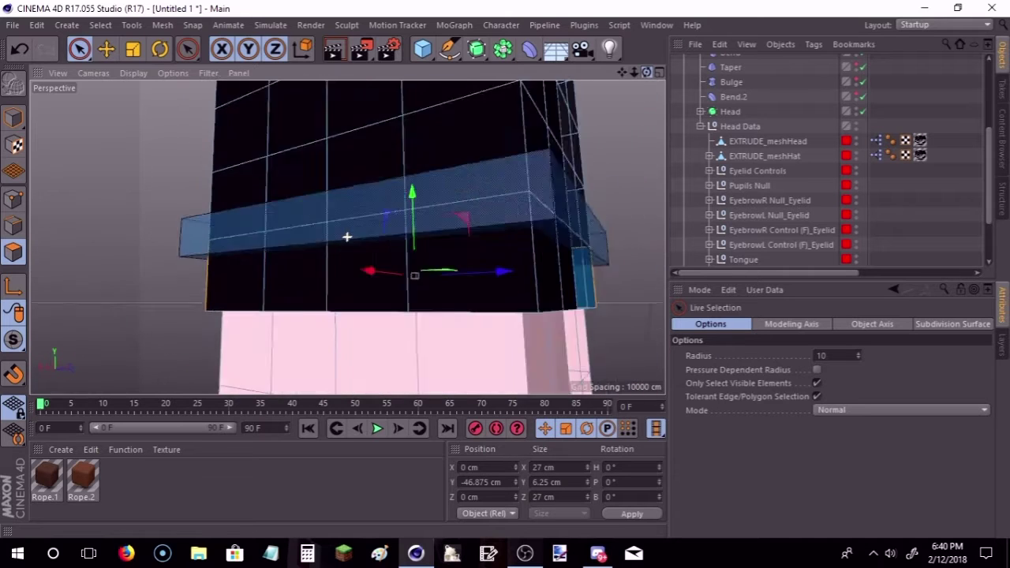
{"action": "left_click_drag", "start_coordinate": [202, 291], "coordinate": [599, 291]}
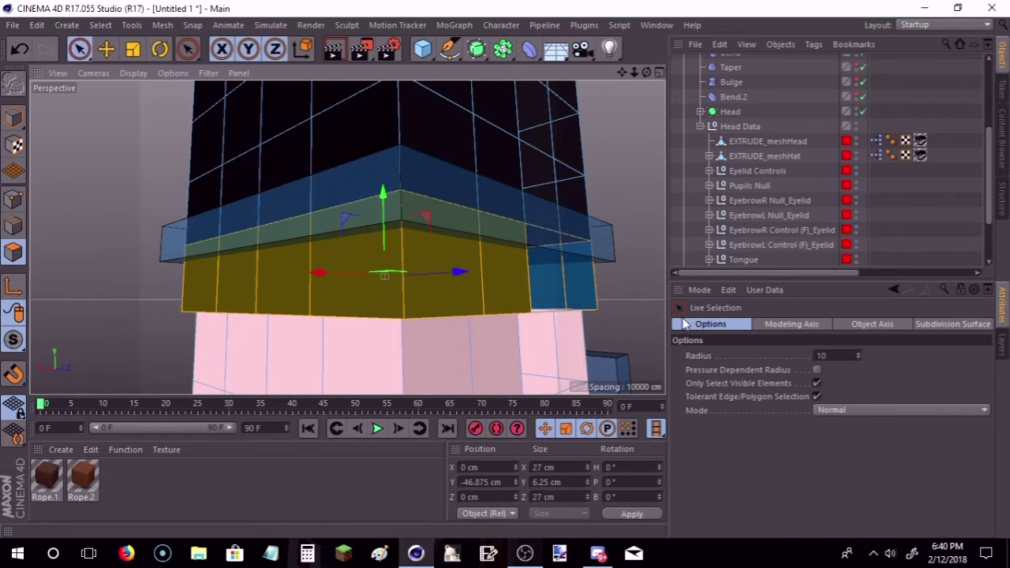
{"action": "key", "text": "d"}
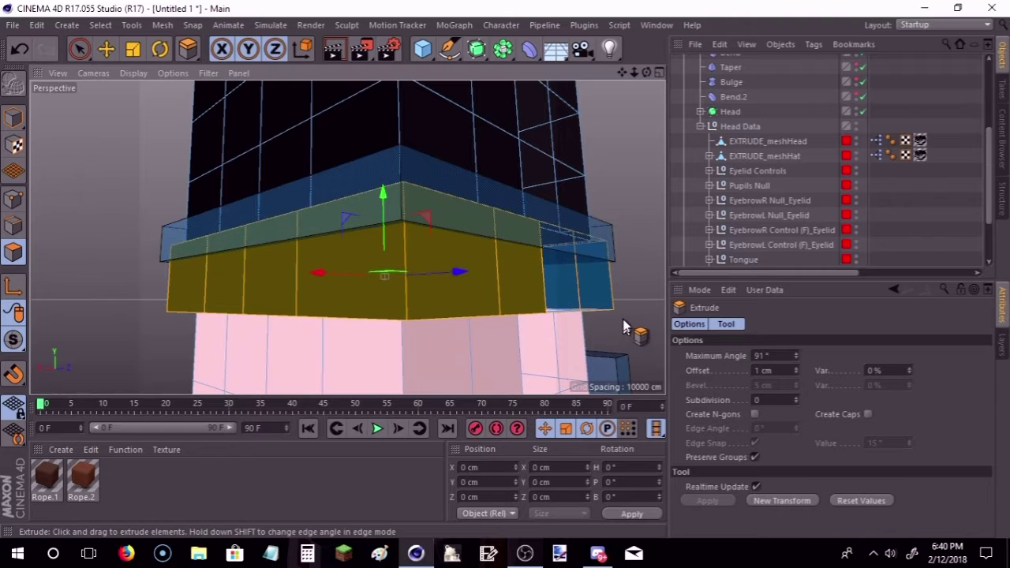
{"action": "key", "text": "ctrl+z"}
{"action": "left_click_drag", "start_coordinate": [628, 70], "coordinate": [632, 73]}
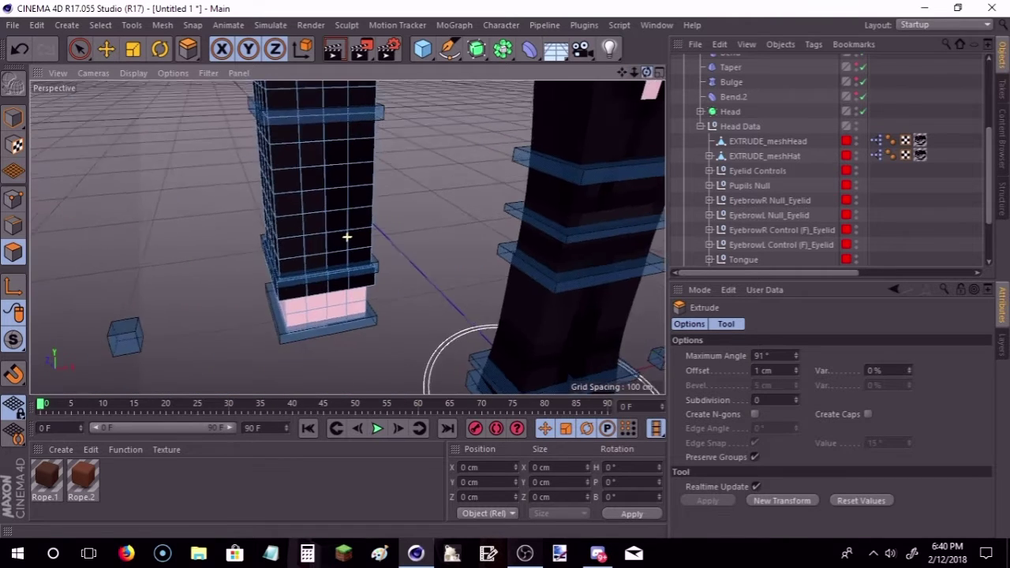
{"action": "left_click_drag", "start_coordinate": [632, 73], "coordinate": [535, 120]}
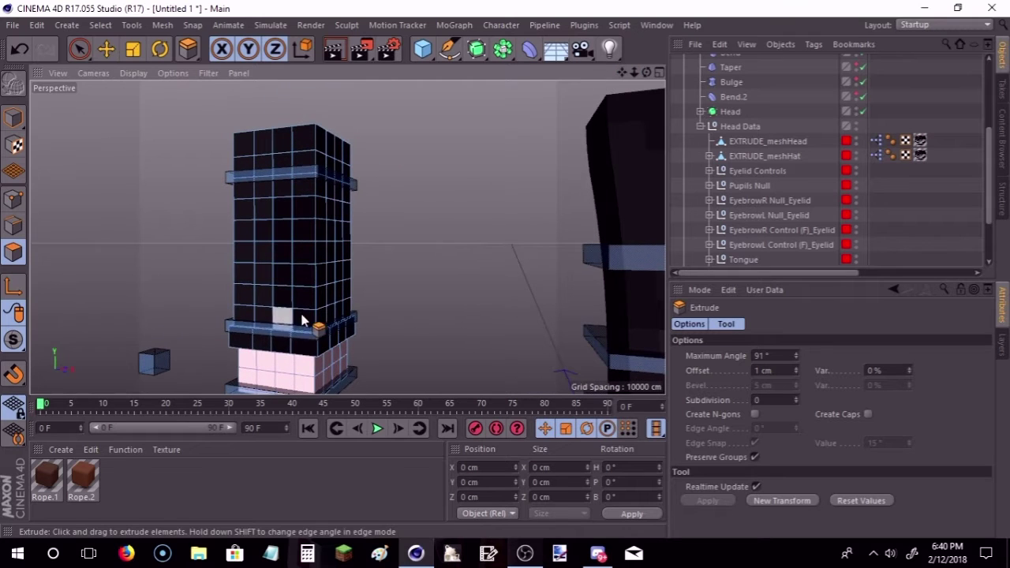
{"action": "scroll", "coordinate": [272, 313], "scroll_direction": "up", "scroll_amount": 5}
{"action": "left_click", "coordinate": [80, 50]}
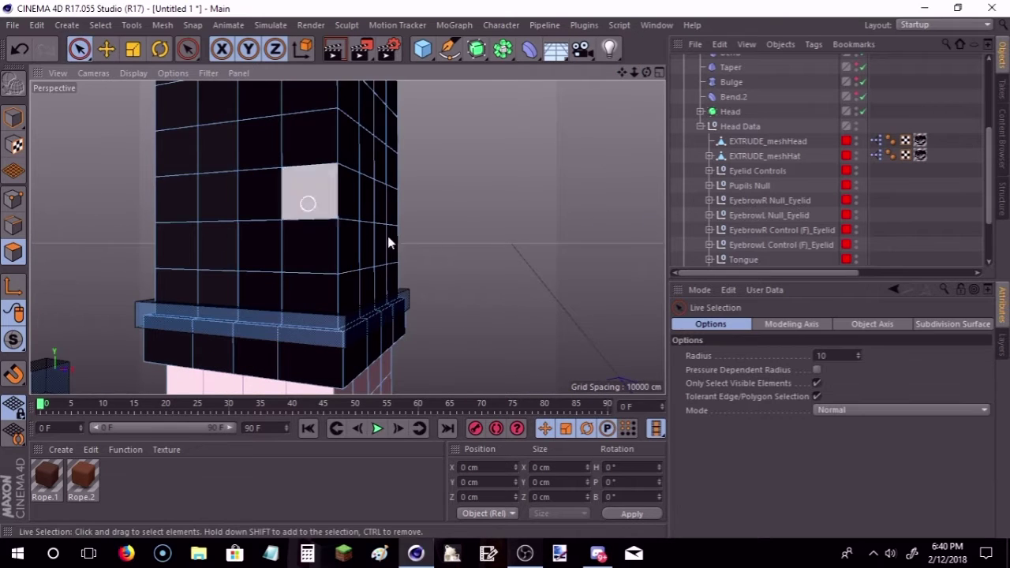
Step: Live-select a band across the arm's middle and extrude it 1 cm into a ridge
{"action": "left_click", "coordinate": [10, 120]}
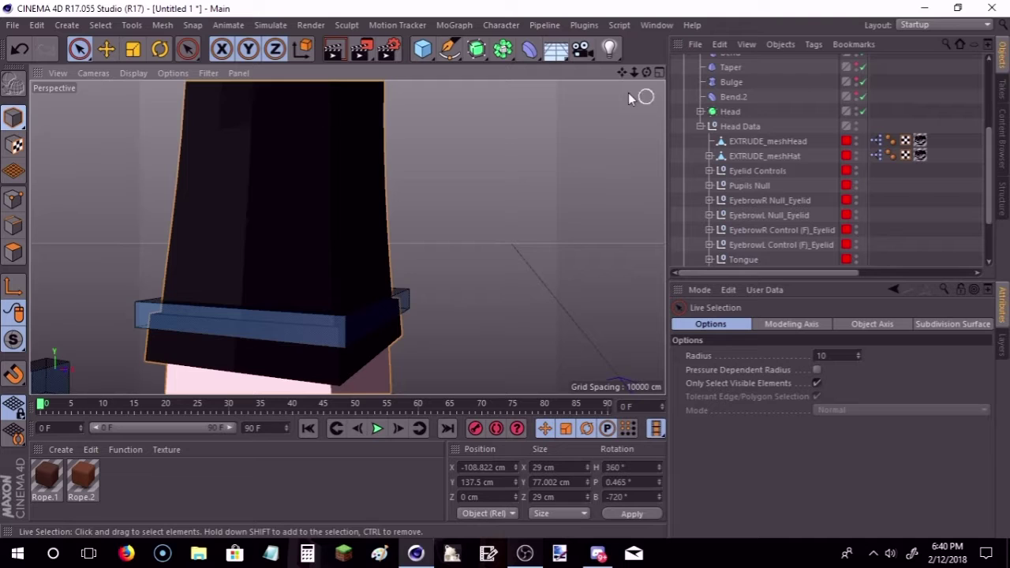
{"action": "left_click_drag", "start_coordinate": [634, 72], "coordinate": [621, 71]}
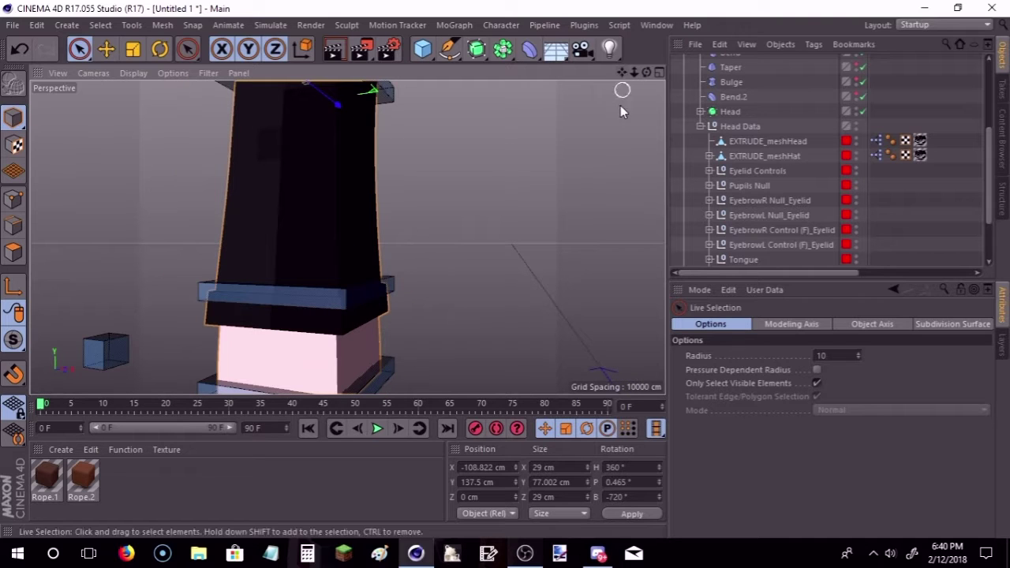
{"action": "left_click_drag", "start_coordinate": [127, 179], "coordinate": [127, 178], "text": "alt"}
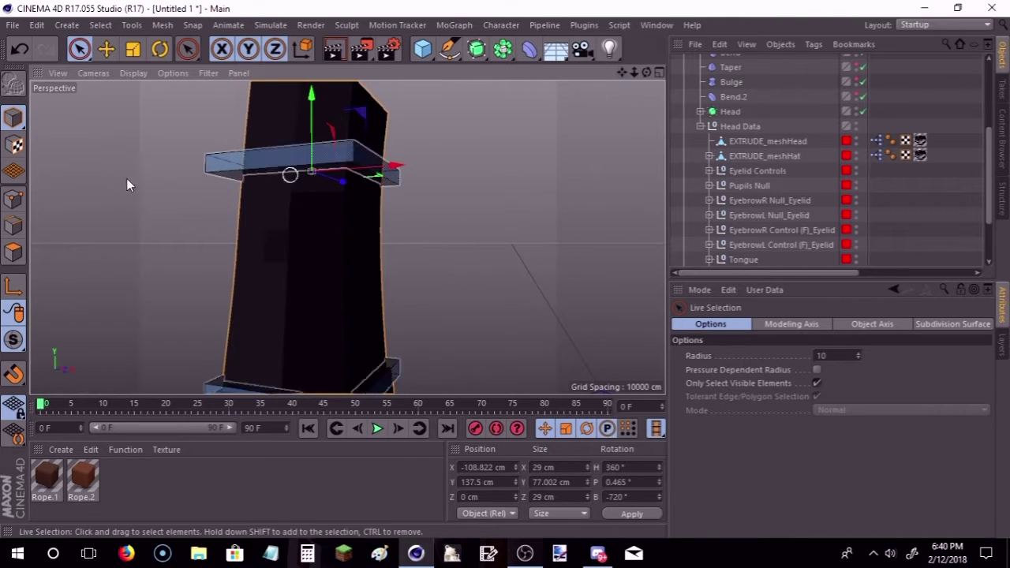
{"action": "left_click", "coordinate": [3, 227]}
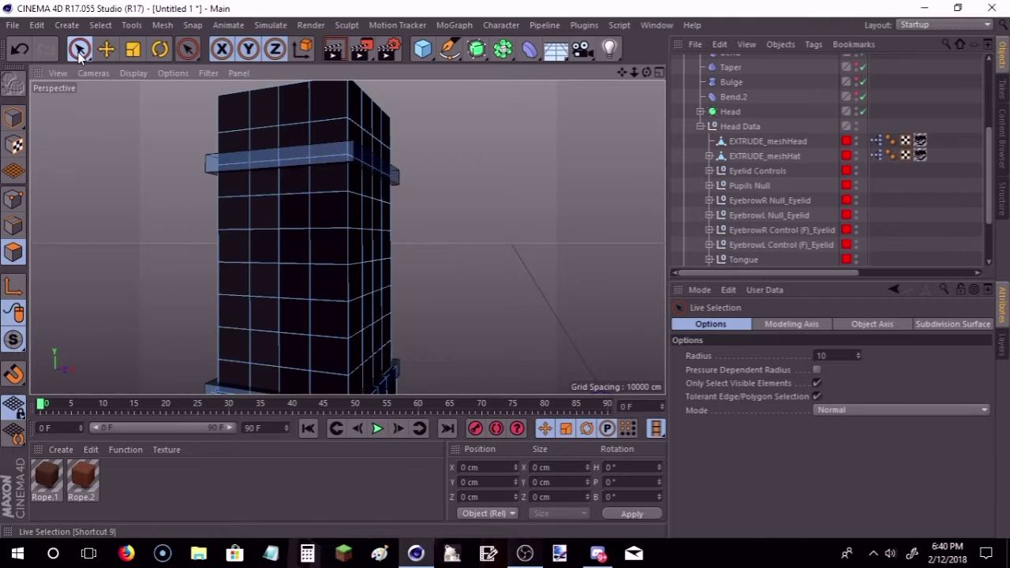
{"action": "left_click_drag", "start_coordinate": [268, 244], "coordinate": [300, 244]}
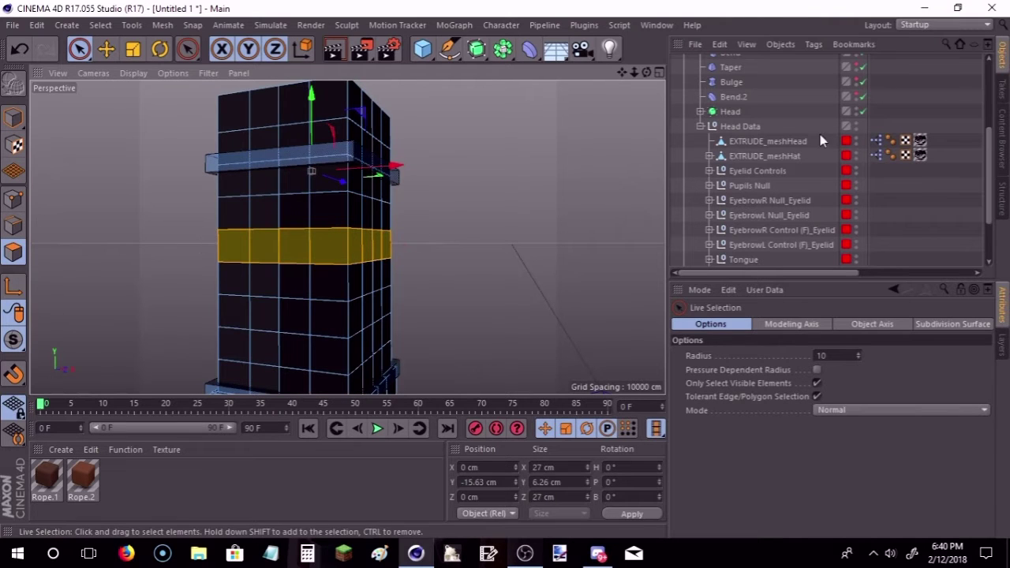
{"action": "left_click_drag", "start_coordinate": [647, 71], "coordinate": [267, 236]}
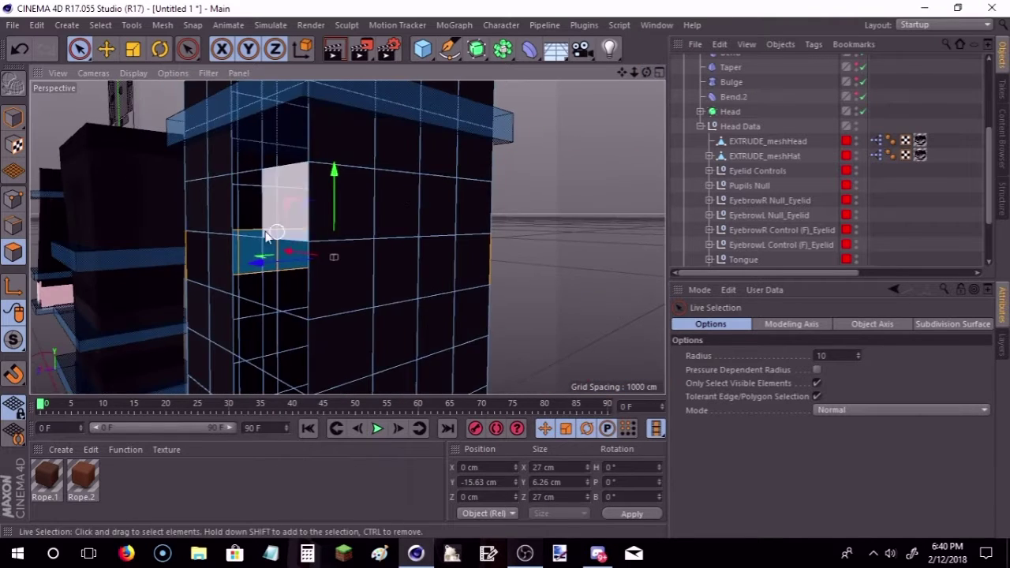
{"action": "key", "text": "d"}
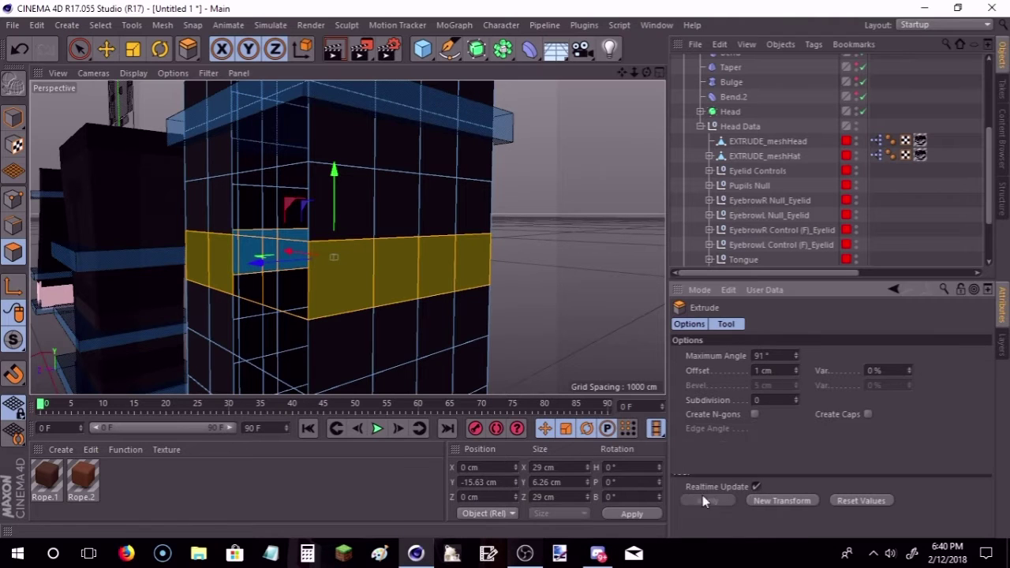
Step: Return to Model mode with the Move tool and zoom out to all limbs
{"action": "left_click", "coordinate": [13, 116]}
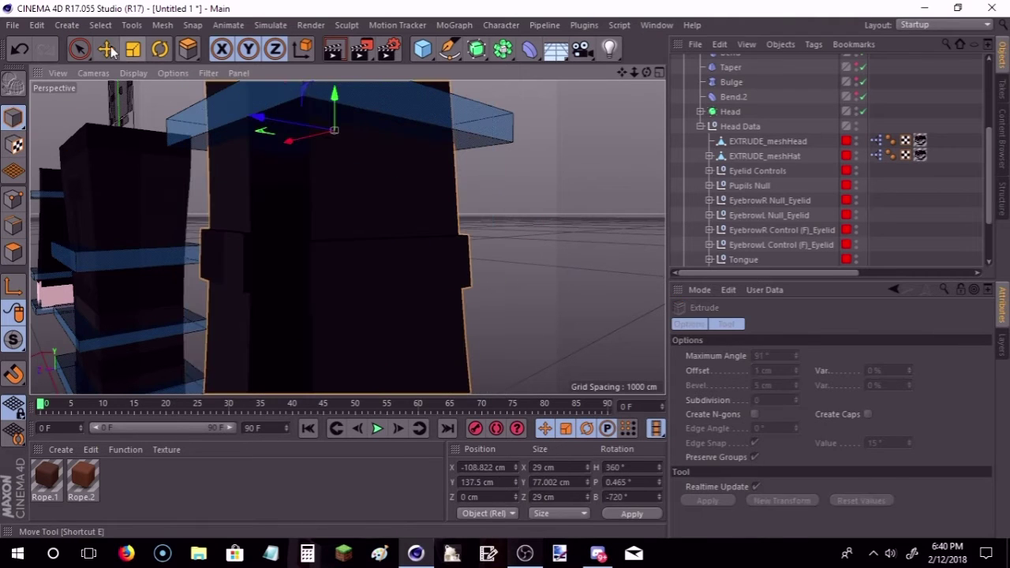
{"action": "left_click", "coordinate": [106, 49]}
{"action": "left_click", "coordinate": [565, 217]}
{"action": "mouse_move", "coordinate": [634, 71]}
{"action": "left_mouse_down"}
{"action": "mouse_move", "coordinate": [653, 72]}
{"action": "mouse_move", "coordinate": [552, 79]}
{"action": "left_mouse_up"}
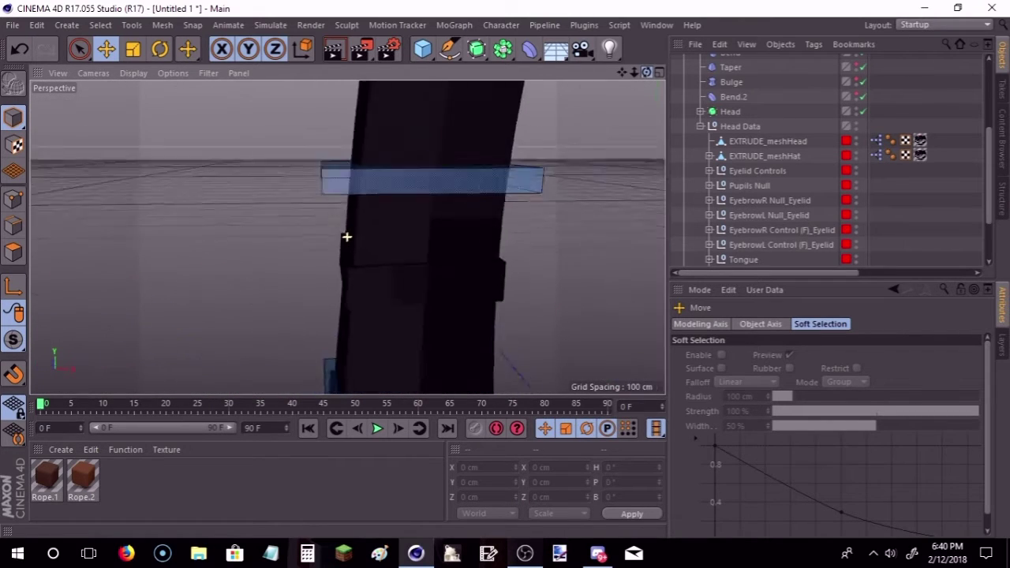
{"action": "left_click_drag", "start_coordinate": [634, 72], "coordinate": [600, 75]}
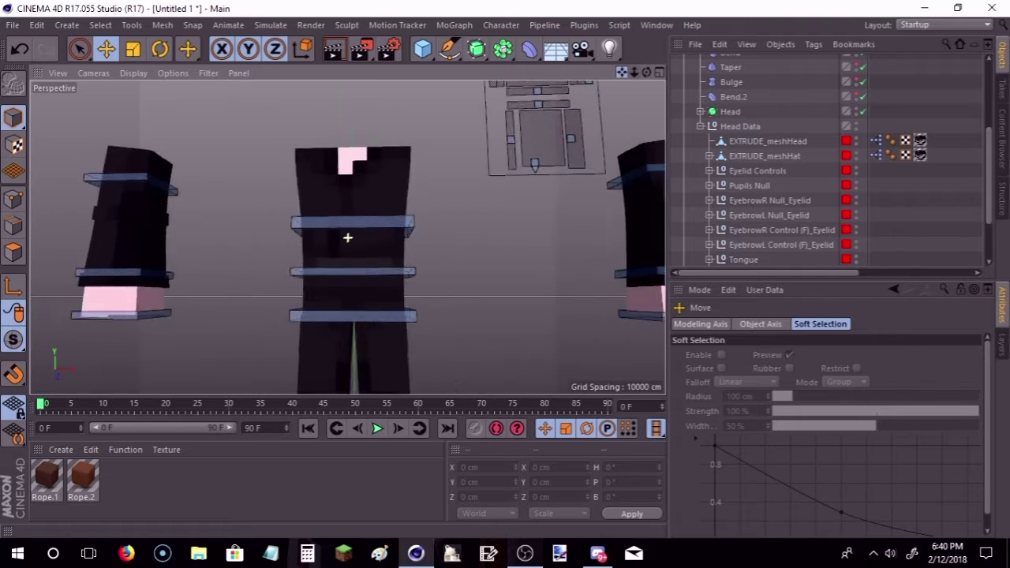
Step: On meshArmL, paint-select bands of polygons up the column and extrude them
{"action": "left_click", "coordinate": [512, 214]}
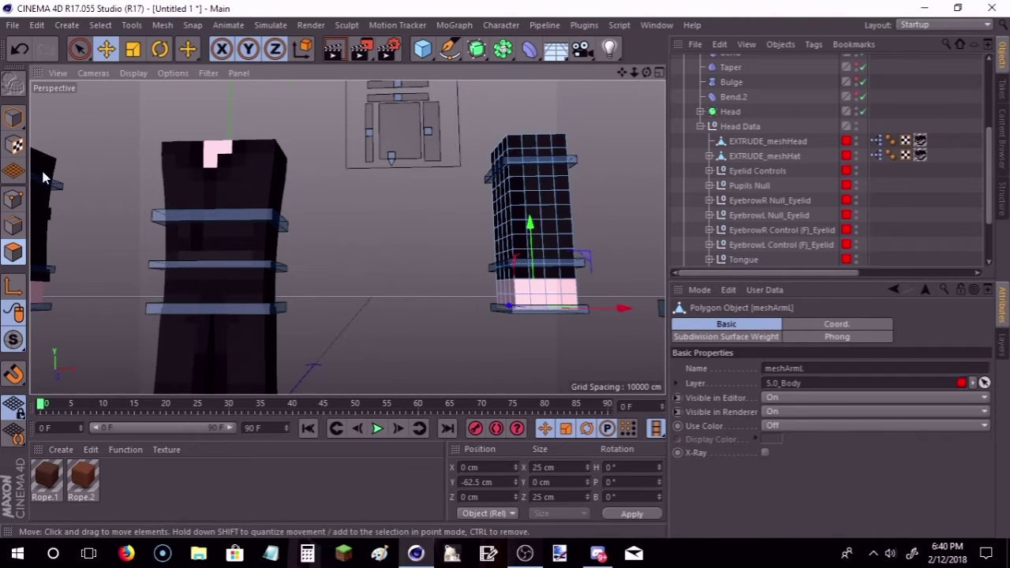
{"action": "left_click", "coordinate": [80, 51]}
{"action": "scroll", "coordinate": [528, 269], "scroll_direction": "up", "scroll_amount": 3}
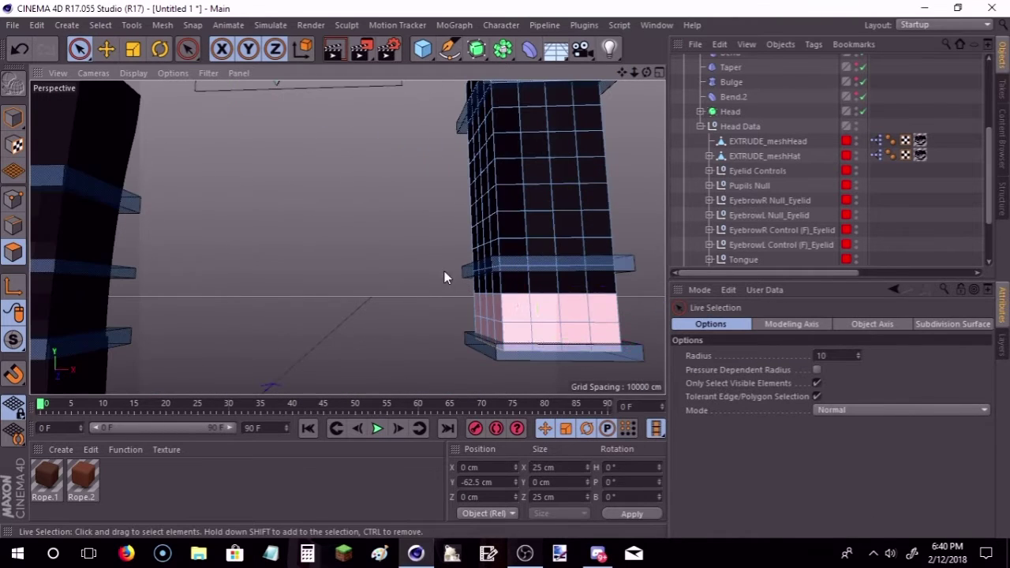
{"action": "left_click_drag", "start_coordinate": [441, 271], "coordinate": [545, 269]}
{"action": "left_click_drag", "start_coordinate": [584, 189], "coordinate": [605, 213], "text": "shift"}
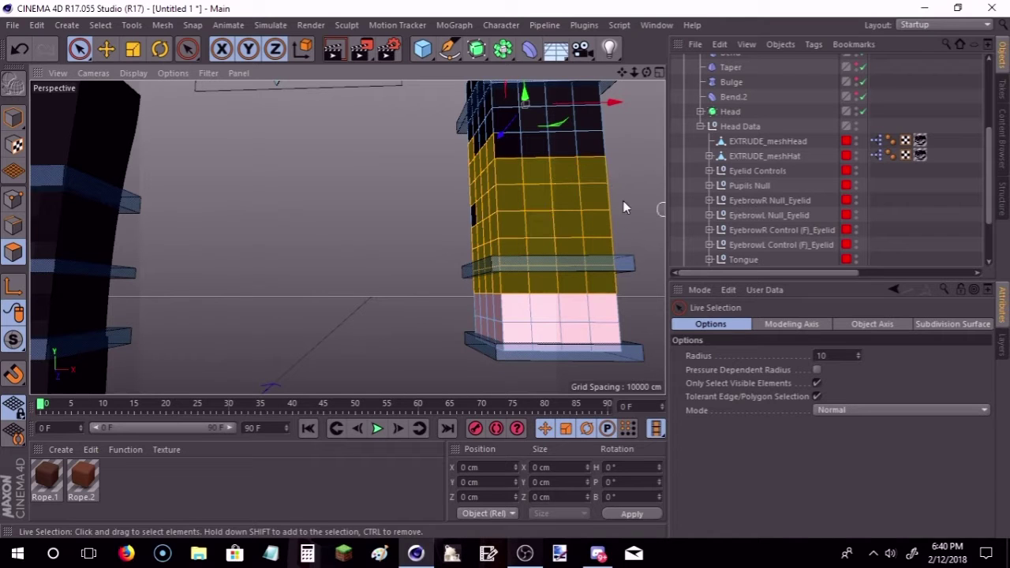
{"action": "left_click_drag", "start_coordinate": [609, 140], "coordinate": [495, 113], "text": "shift"}
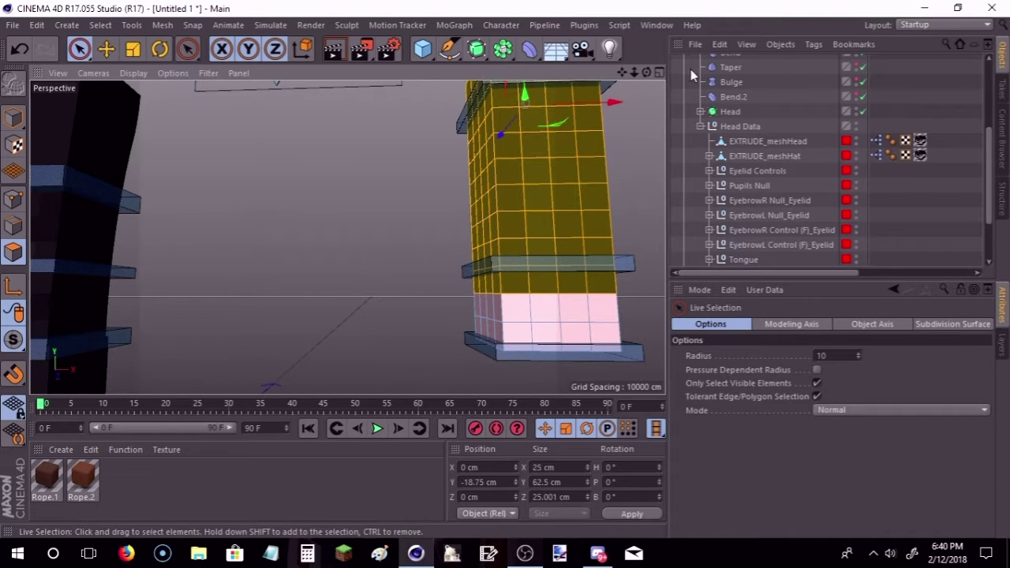
{"action": "left_click_drag", "start_coordinate": [625, 70], "coordinate": [426, 175]}
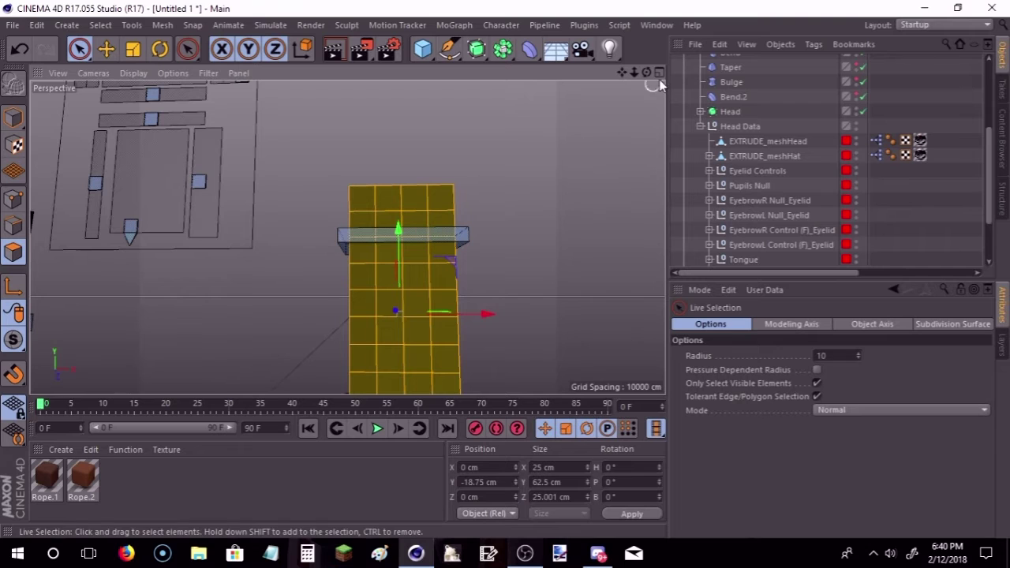
{"action": "mouse_move", "coordinate": [647, 72]}
{"action": "left_mouse_down"}
{"action": "mouse_move", "coordinate": [337, 180]}
{"action": "mouse_move", "coordinate": [326, 233]}
{"action": "left_mouse_up"}
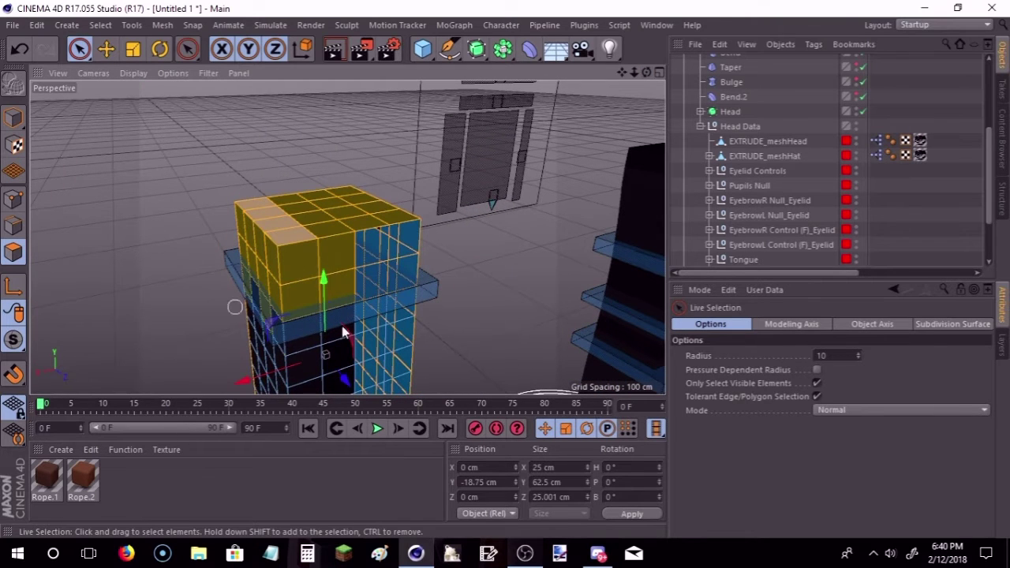
{"action": "left_click_drag", "start_coordinate": [342, 332], "coordinate": [419, 313], "text": "shift"}
{"action": "left_click_drag", "start_coordinate": [632, 69], "coordinate": [300, 266]}
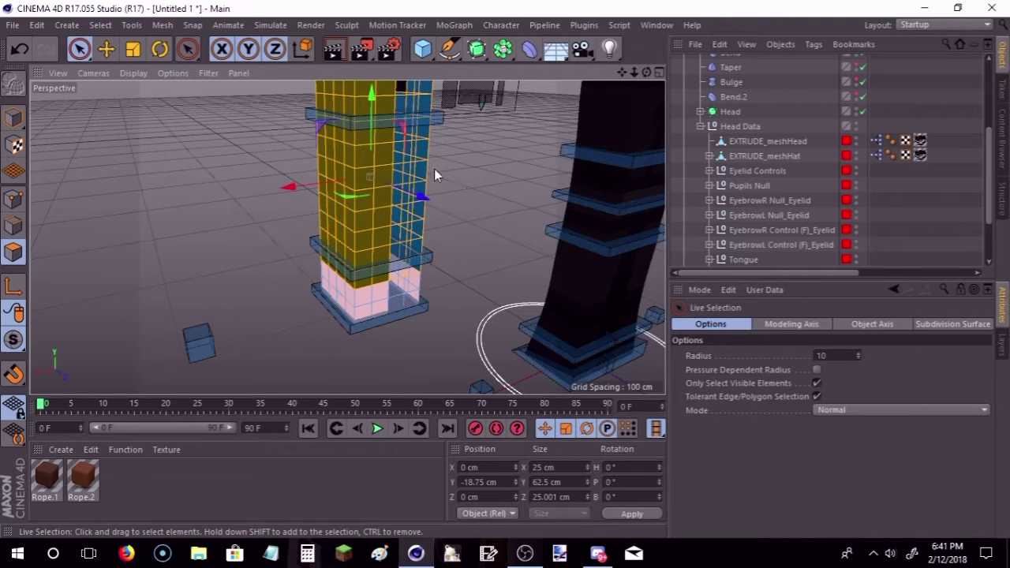
{"action": "key", "text": "d"}
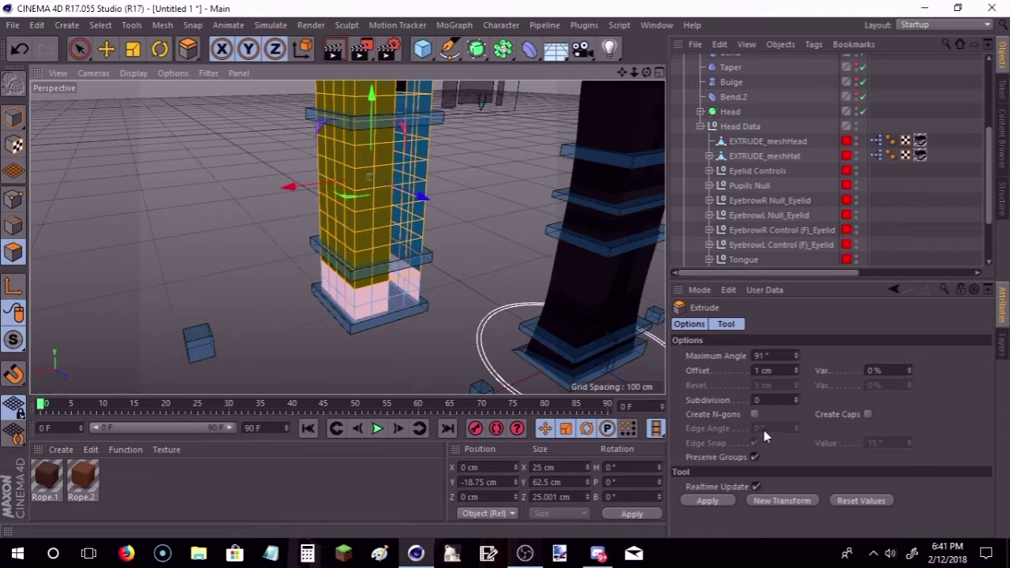
{"action": "left_click", "coordinate": [710, 501]}
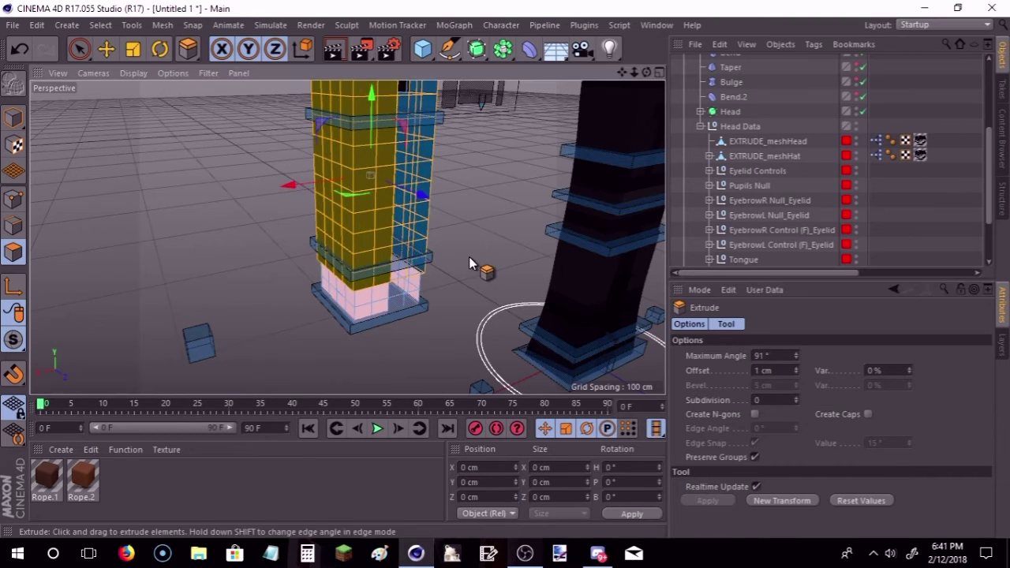
Step: Select the row of polygons along the column base and extrude it into a ledge
{"action": "key", "text": "ctrl+shift+a"}
{"action": "key", "text": "space"}
{"action": "scroll", "coordinate": [370, 188], "scroll_direction": "up", "scroll_amount": 2}
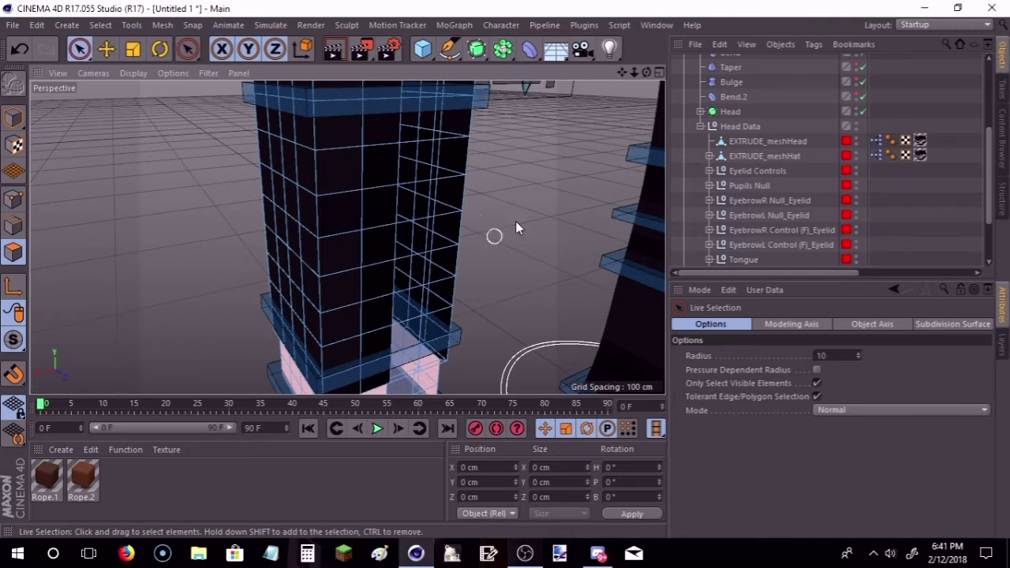
{"action": "left_click_drag", "start_coordinate": [641, 78], "coordinate": [252, 300], "text": "alt"}
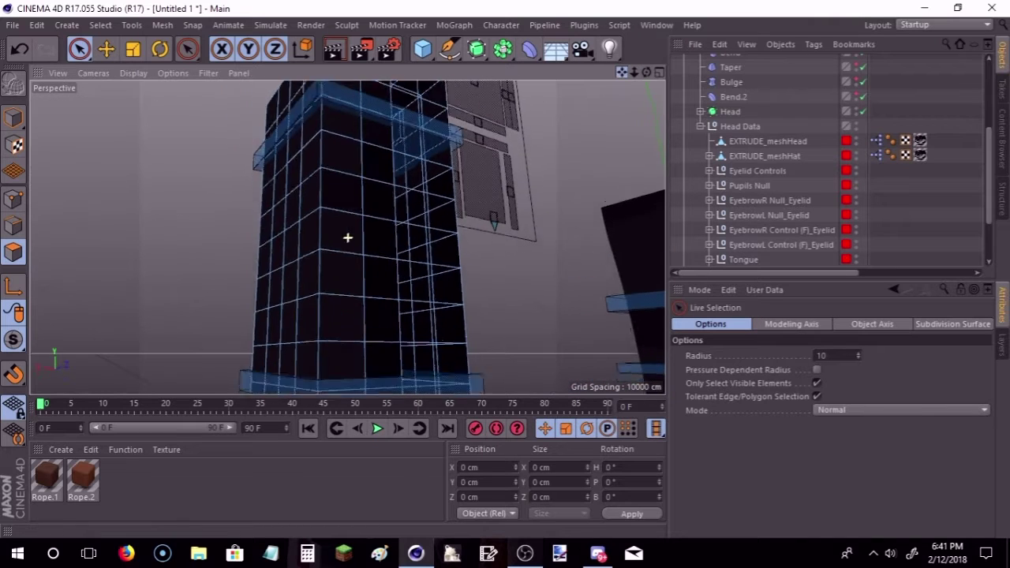
{"action": "left_click_drag", "start_coordinate": [252, 331], "coordinate": [487, 344]}
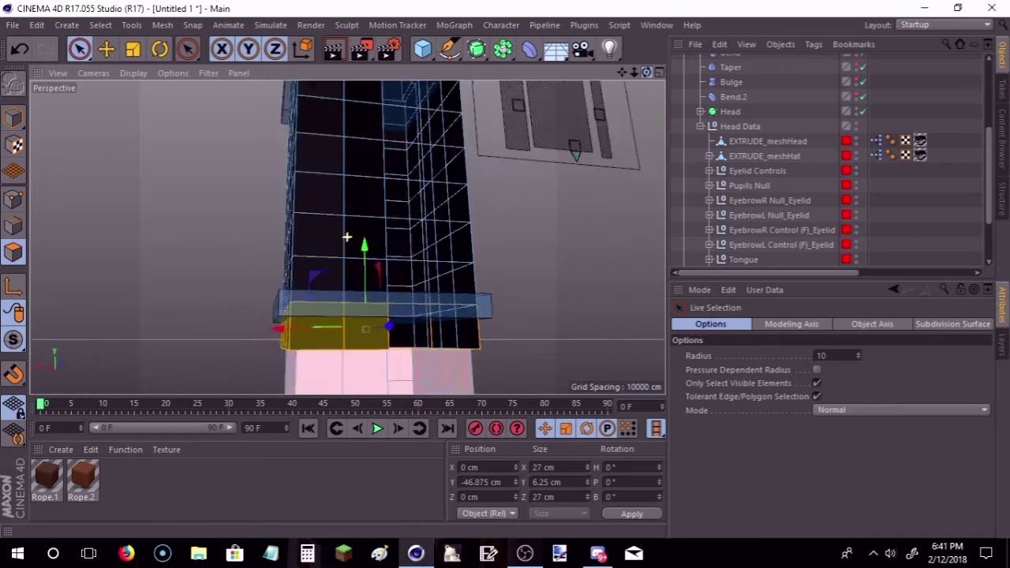
{"action": "left_click_drag", "start_coordinate": [624, 77], "coordinate": [597, 90]}
{"action": "left_click_drag", "start_coordinate": [241, 310], "coordinate": [599, 292]}
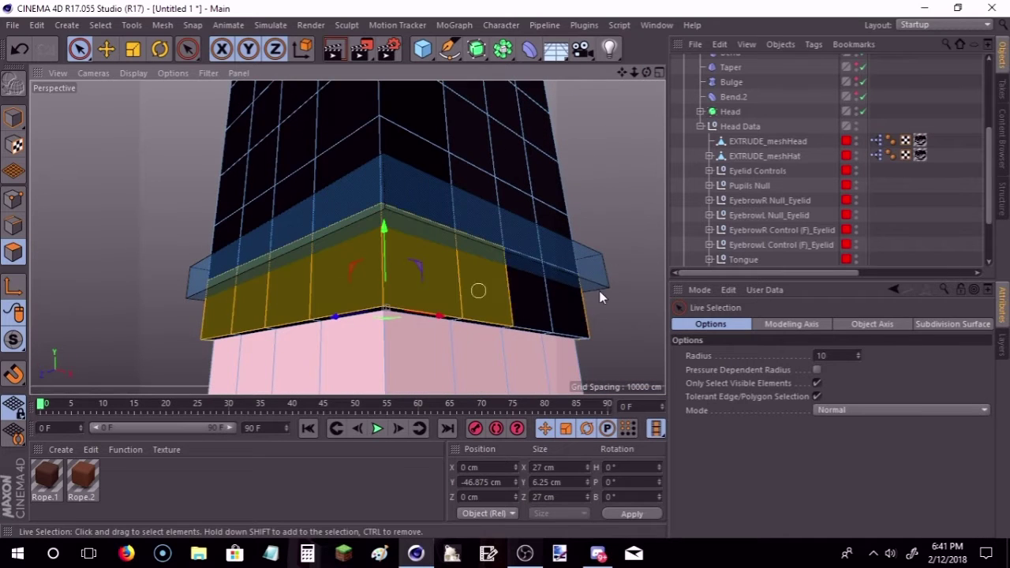
{"action": "key", "text": "d"}
{"action": "left_click", "coordinate": [754, 458]}
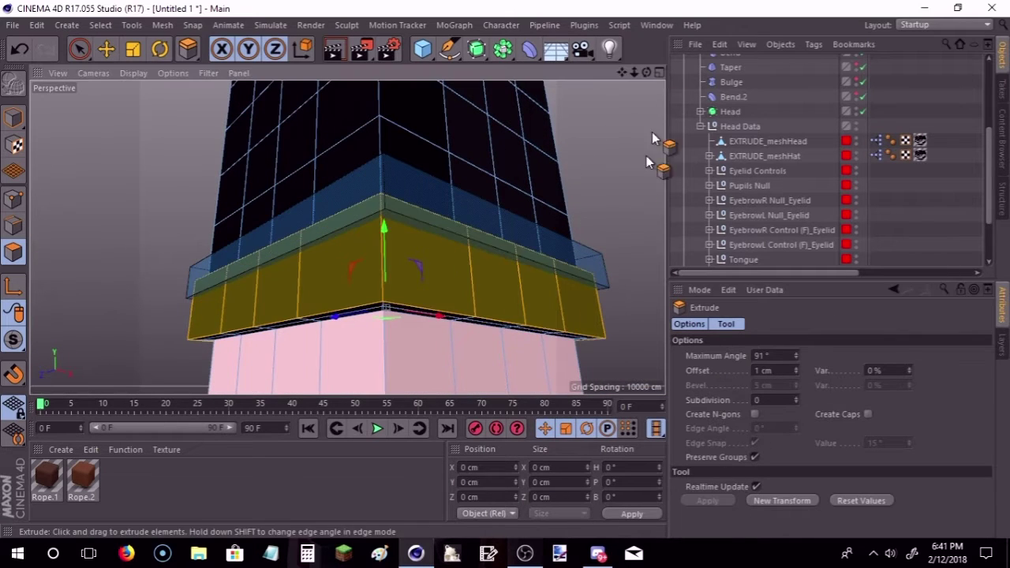
{"action": "left_click_drag", "start_coordinate": [643, 72], "coordinate": [646, 71]}
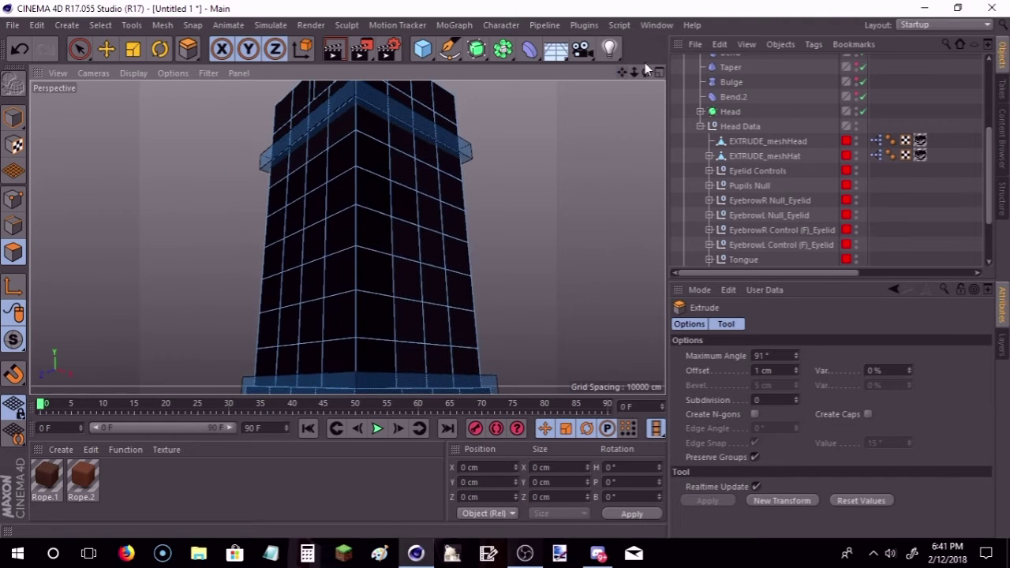
Step: Extrude a horizontal band around the tower plus a single side polygon outward
{"action": "key", "text": "space"}
{"action": "mouse_move", "coordinate": [645, 80]}
{"action": "left_mouse_down"}
{"action": "mouse_move", "coordinate": [344, 234]}
{"action": "mouse_move", "coordinate": [312, 166]}
{"action": "left_mouse_up"}
{"action": "left_click_drag", "start_coordinate": [357, 189], "coordinate": [505, 186]}
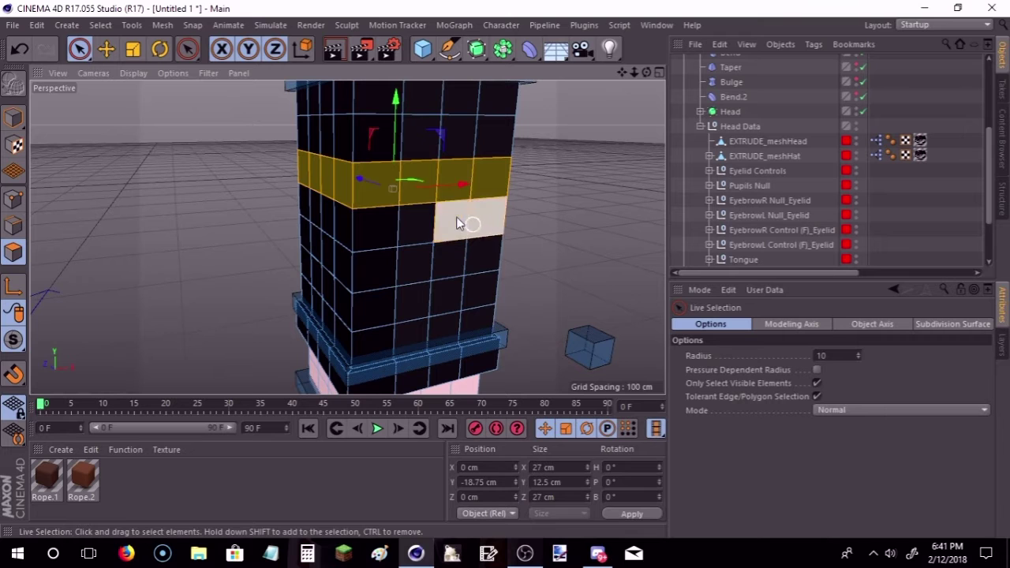
{"action": "mouse_move", "coordinate": [646, 73]}
{"action": "left_mouse_down"}
{"action": "mouse_move", "coordinate": [346, 237]}
{"action": "mouse_move", "coordinate": [645, 74]}
{"action": "left_mouse_up"}
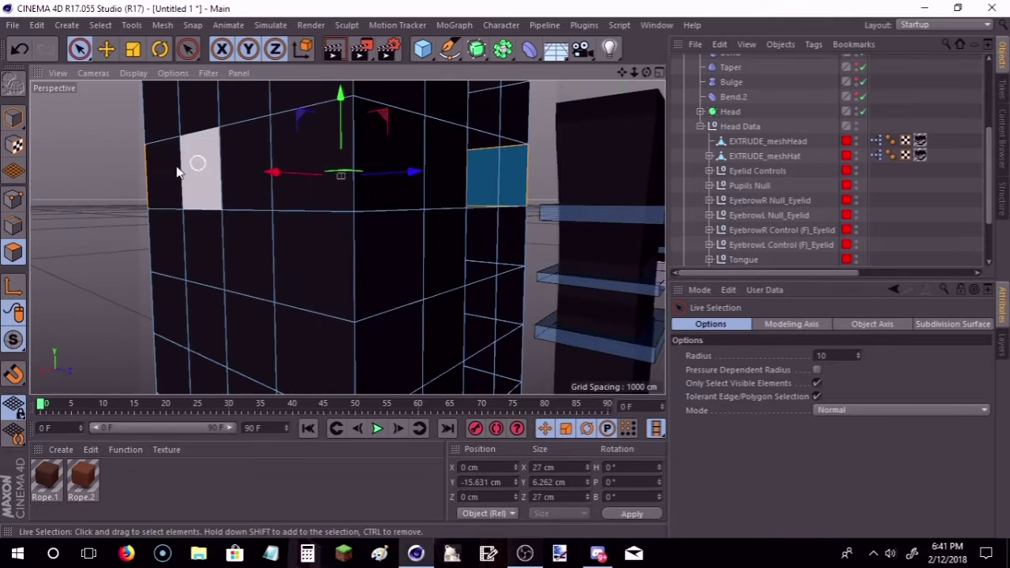
{"action": "left_click_drag", "start_coordinate": [197, 158], "coordinate": [465, 158]}
{"action": "key", "text": "space"}
{"action": "left_click", "coordinate": [720, 505]}
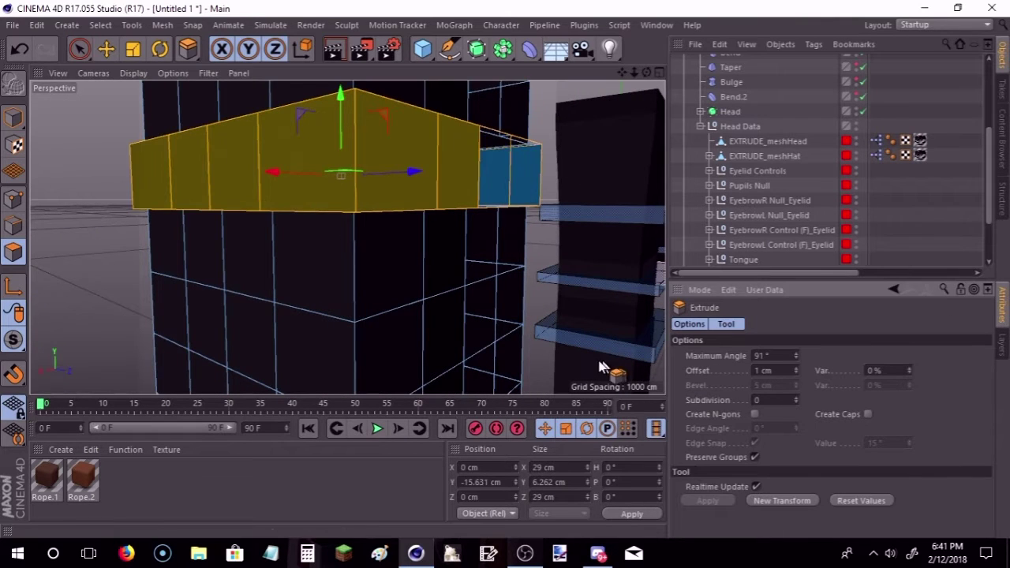
{"action": "left_click", "coordinate": [531, 252]}
{"action": "left_click_drag", "start_coordinate": [527, 230], "coordinate": [543, 230]}
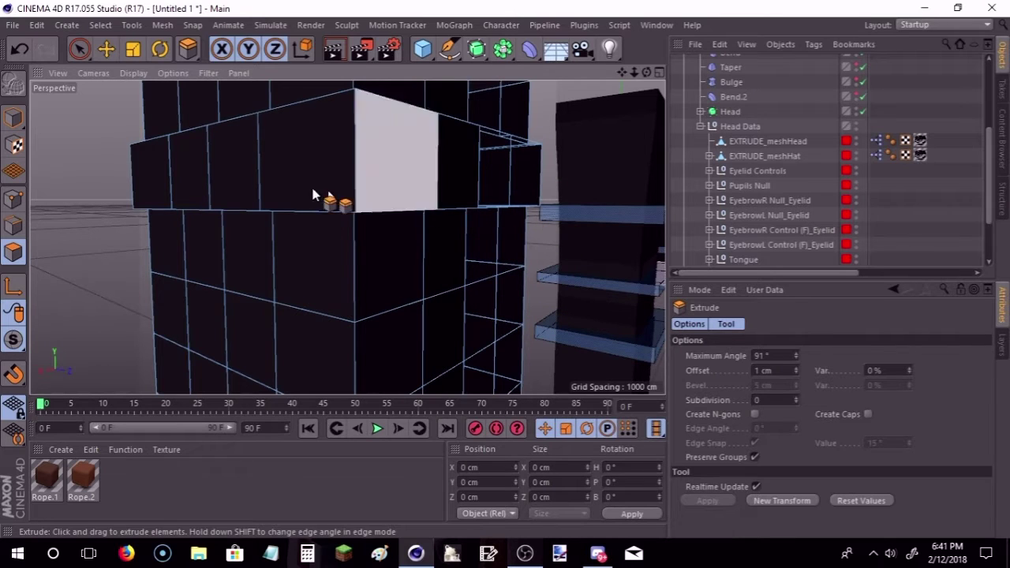
Step: Return to Model mode, inspect the finished jacket, and collapse the Head Data branch
{"action": "left_click", "coordinate": [13, 116]}
{"action": "left_click", "coordinate": [106, 49]}
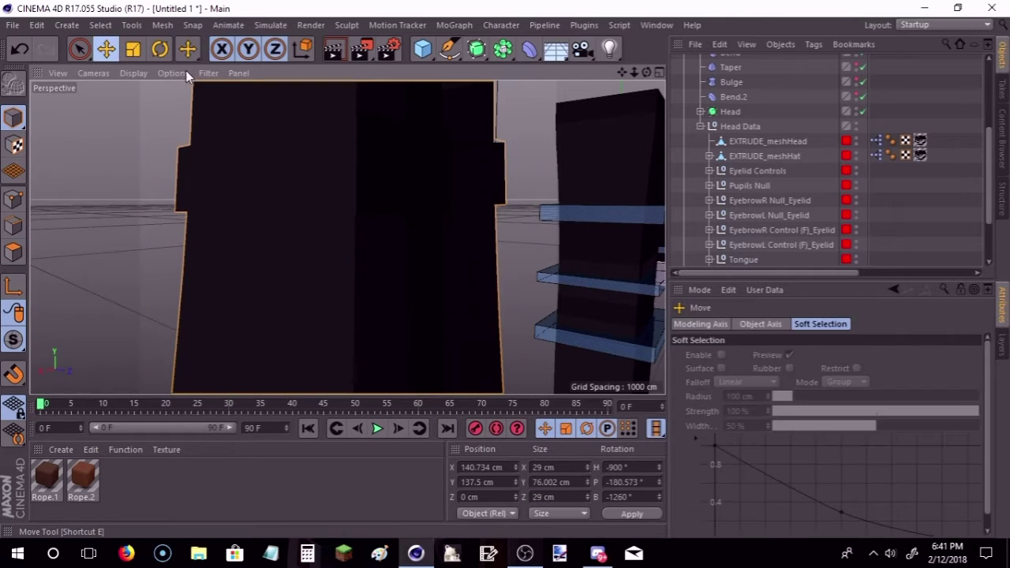
{"action": "left_click", "coordinate": [602, 163]}
{"action": "left_click", "coordinate": [547, 110]}
{"action": "scroll", "coordinate": [348, 237], "scroll_direction": "down", "scroll_amount": 5}
{"action": "left_click_drag", "start_coordinate": [646, 73], "coordinate": [649, 76]}
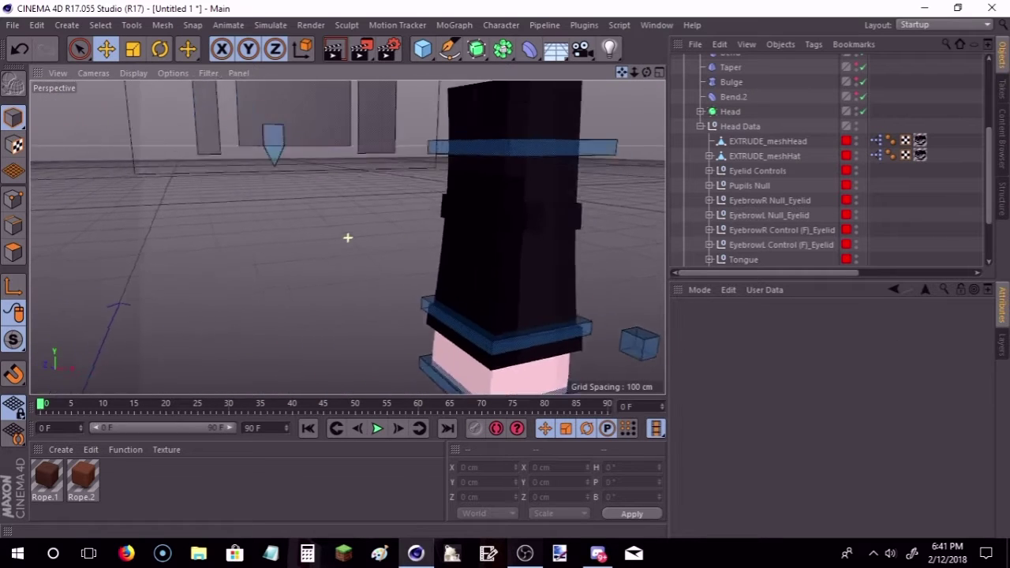
{"action": "left_click_drag", "start_coordinate": [646, 73], "coordinate": [626, 74]}
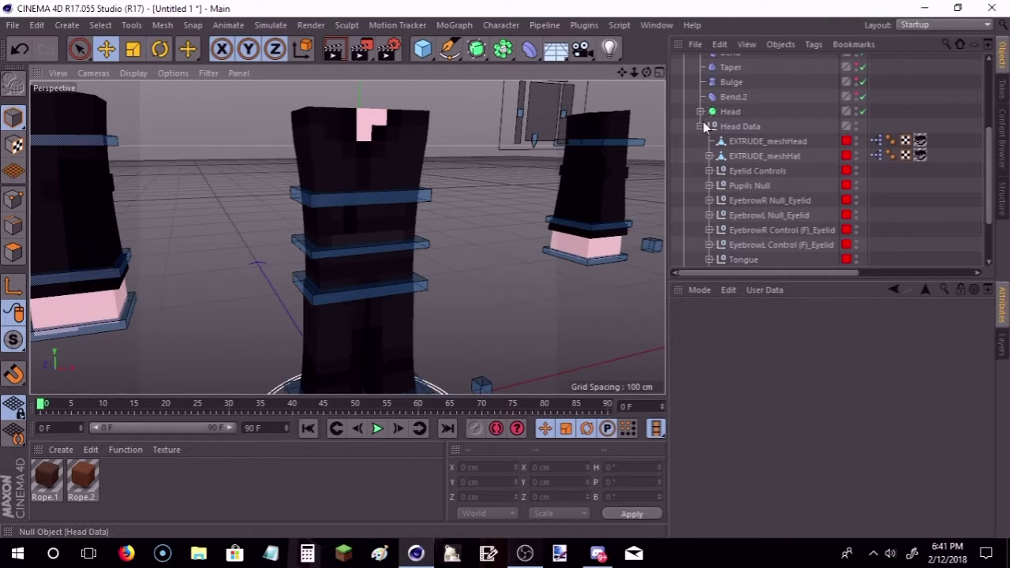
{"action": "left_click", "coordinate": [702, 126]}
Step: On the FMR 5.0 rig's JACKET tab, turn the jacket On in Edit mode
{"action": "left_click", "coordinate": [693, 83]}
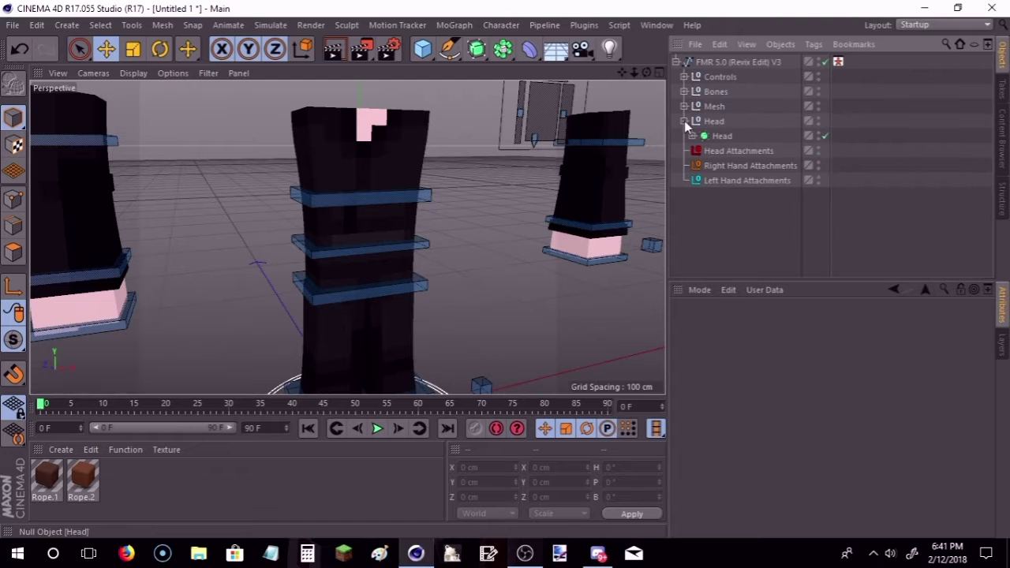
{"action": "left_click", "coordinate": [676, 62]}
{"action": "left_click", "coordinate": [734, 62]}
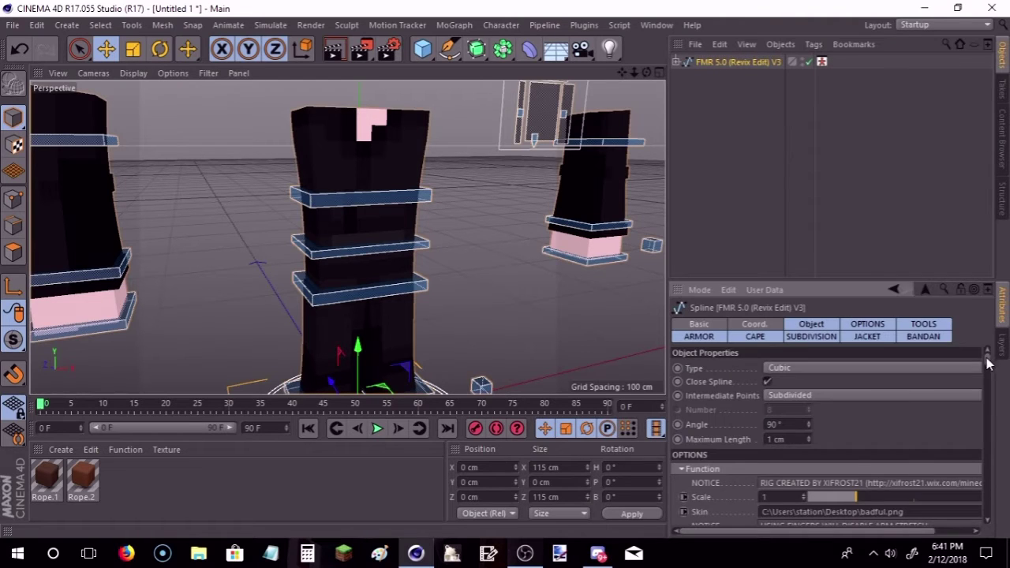
{"action": "left_click_drag", "start_coordinate": [987, 363], "coordinate": [986, 442]}
{"action": "left_click", "coordinate": [868, 337]}
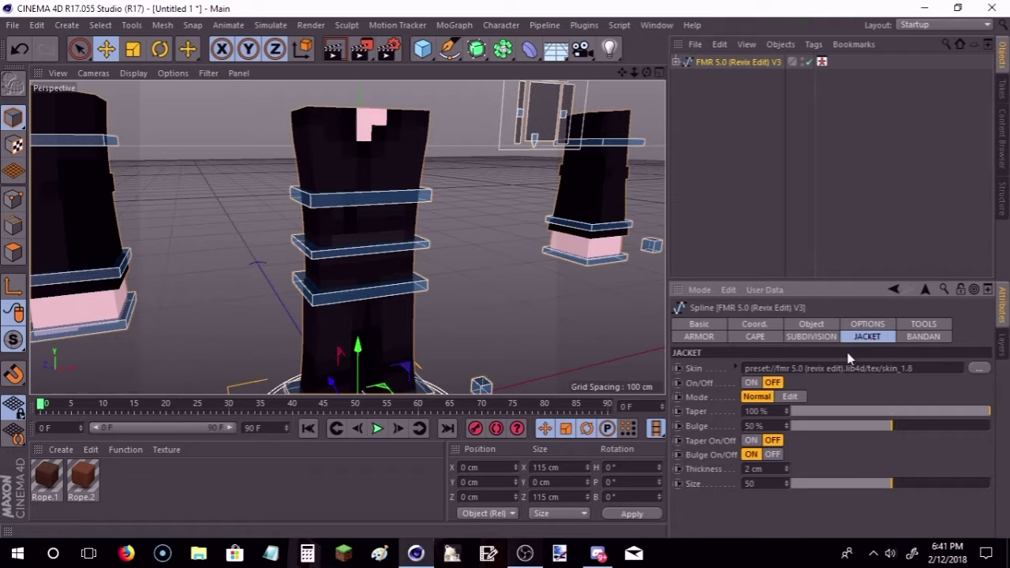
{"action": "left_click", "coordinate": [752, 383]}
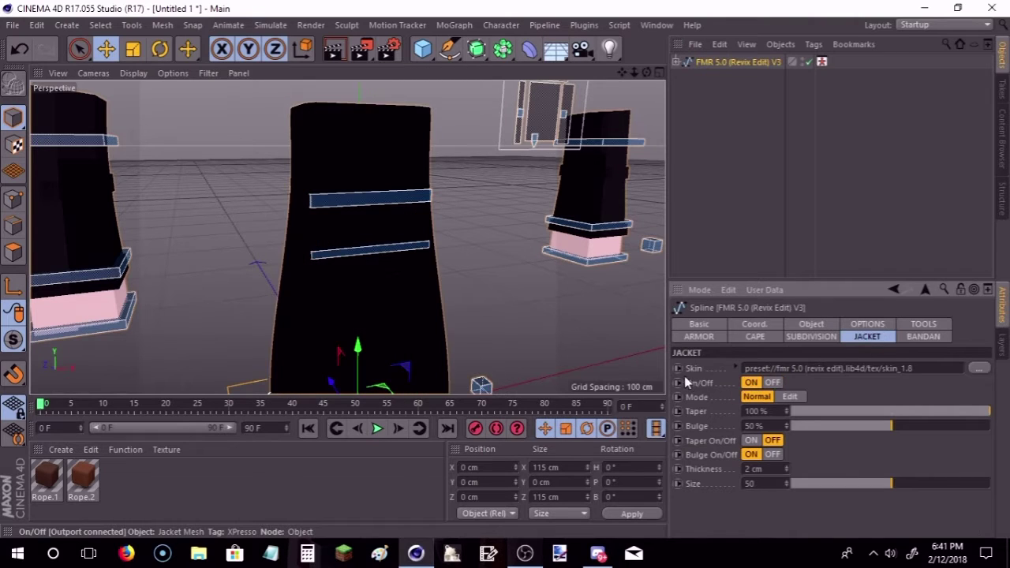
{"action": "left_click", "coordinate": [644, 330]}
{"action": "left_click", "coordinate": [710, 62]}
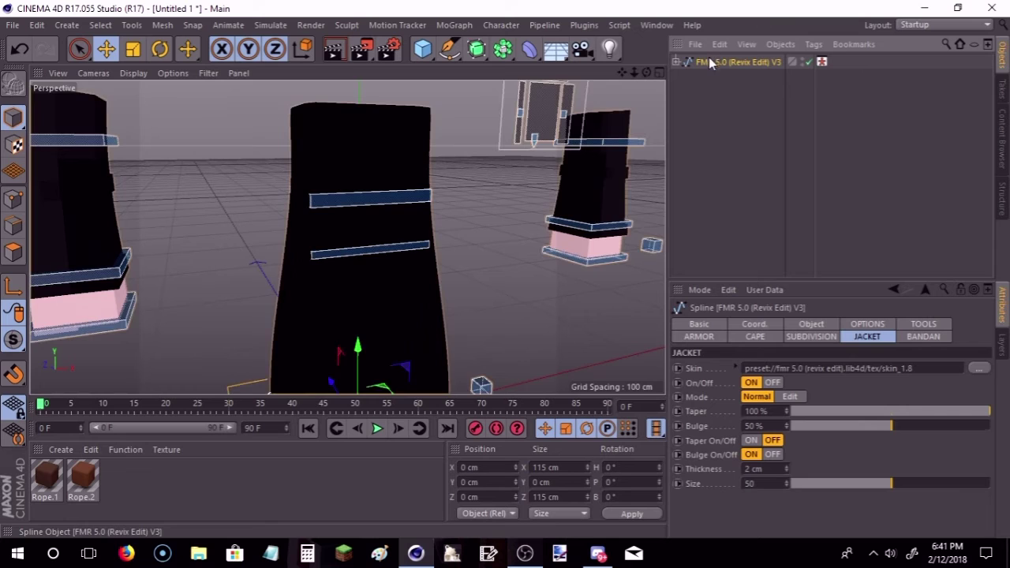
{"action": "left_click", "coordinate": [788, 397]}
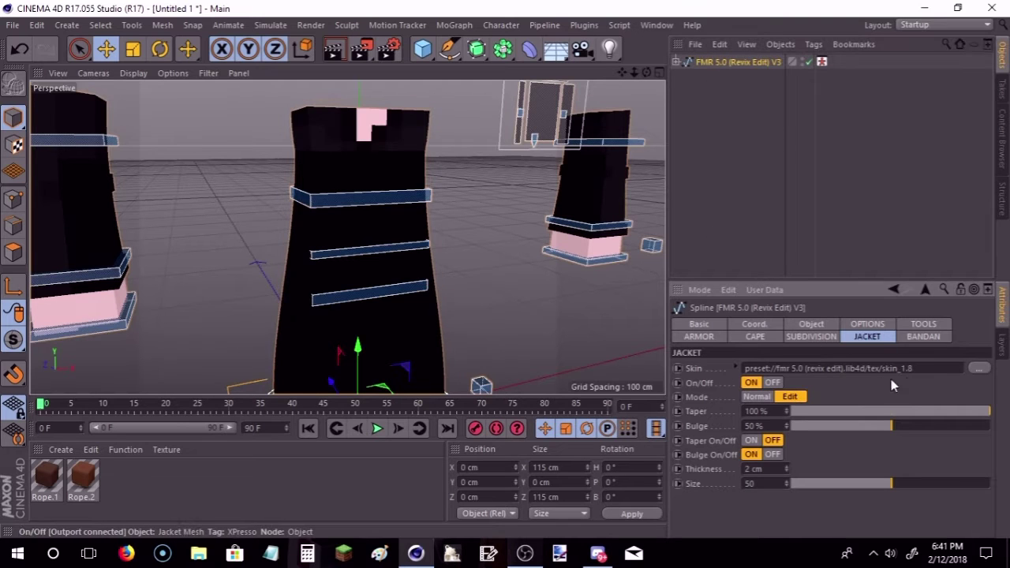
Step: Load badful.png as the jacket skin, copying it into the project
{"action": "left_click", "coordinate": [978, 368]}
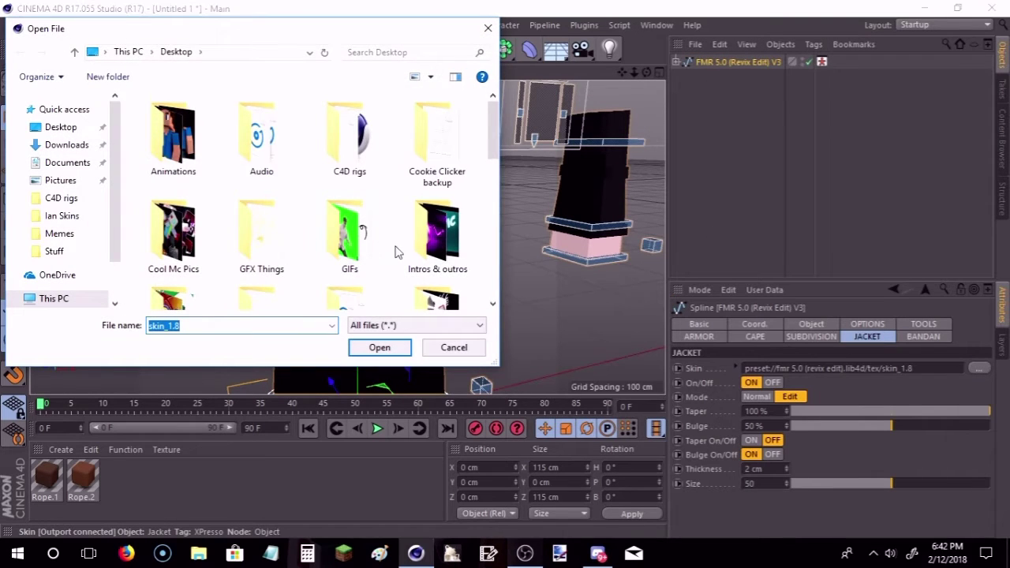
{"action": "scroll", "coordinate": [398, 250], "scroll_direction": "down", "scroll_amount": 1}
{"action": "scroll", "coordinate": [391, 241], "scroll_direction": "down", "scroll_amount": 4}
{"action": "scroll", "coordinate": [382, 231], "scroll_direction": "down", "scroll_amount": 1}
{"action": "left_click", "coordinate": [170, 158]}
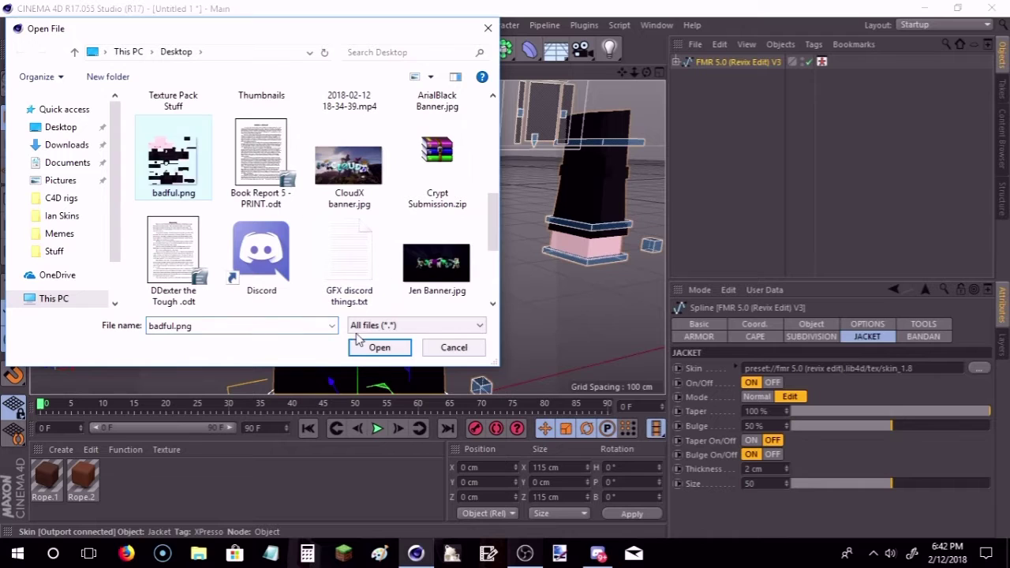
{"action": "left_click", "coordinate": [361, 341]}
{"action": "left_click", "coordinate": [513, 325]}
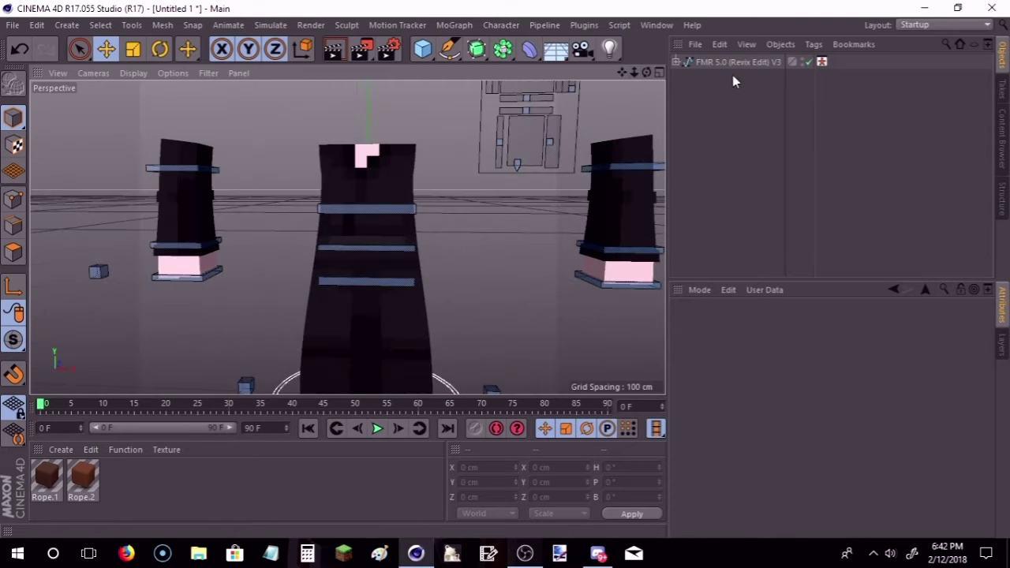
{"action": "left_click", "coordinate": [732, 63]}
Step: Move the Jacket Mesh about 259 cm aside, frame it, and enter Polygons mode
{"action": "left_click", "coordinate": [412, 326]}
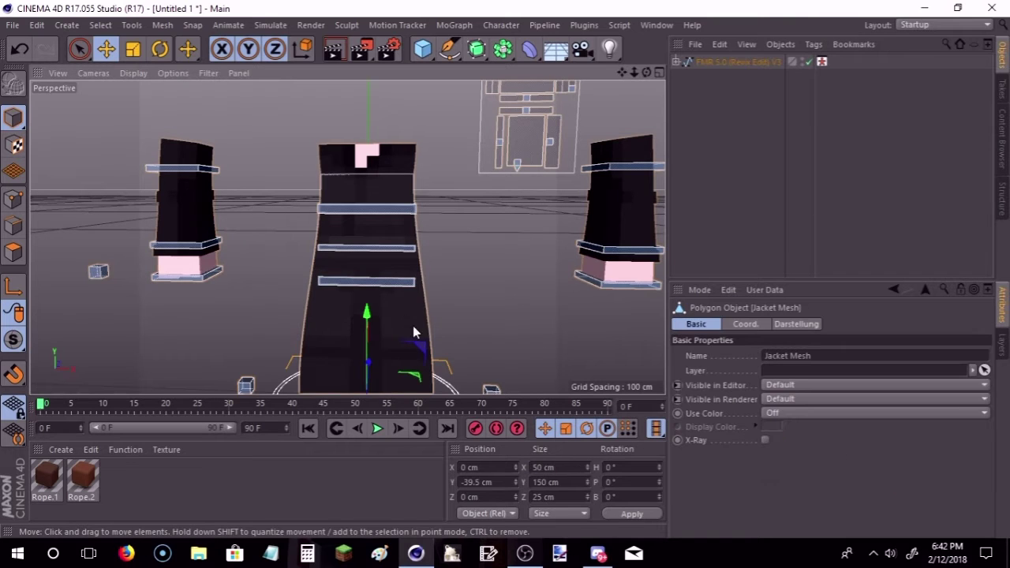
{"action": "scroll", "coordinate": [347, 237], "scroll_direction": "down", "scroll_amount": 3}
{"action": "left_click_drag", "start_coordinate": [430, 254], "coordinate": [211, 245]}
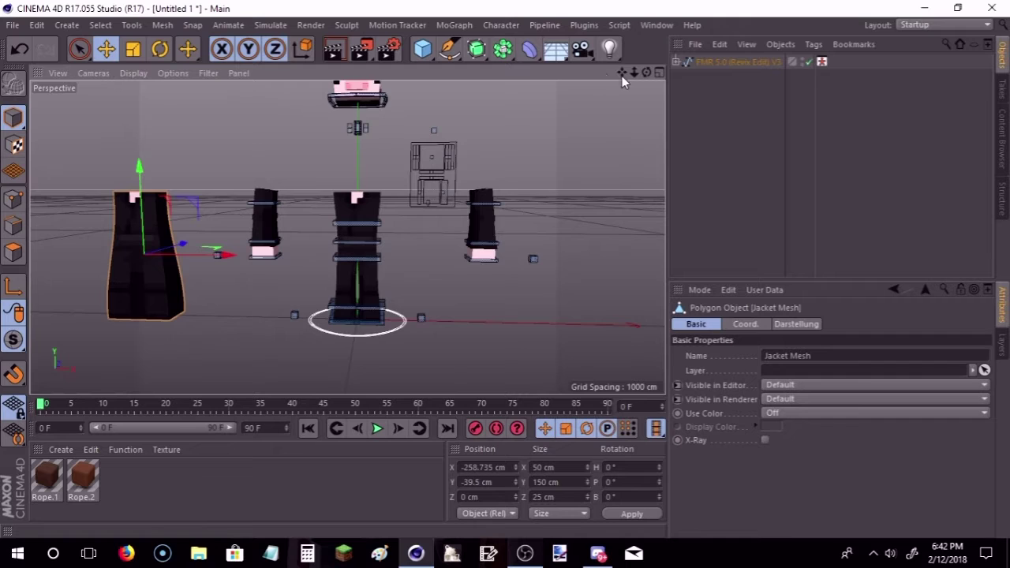
{"action": "left_click_drag", "start_coordinate": [622, 75], "coordinate": [588, 85]}
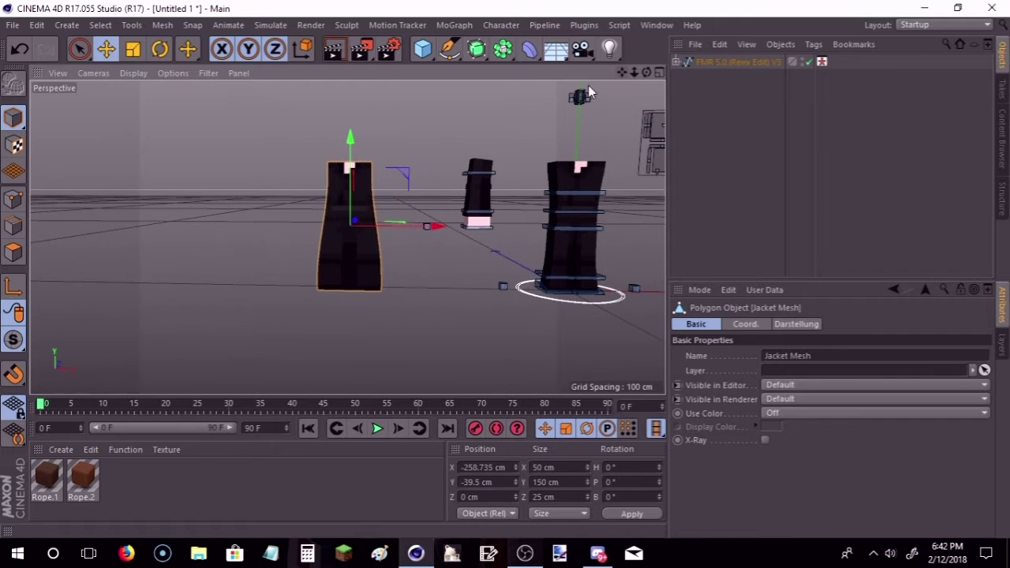
{"action": "key", "text": "o"}
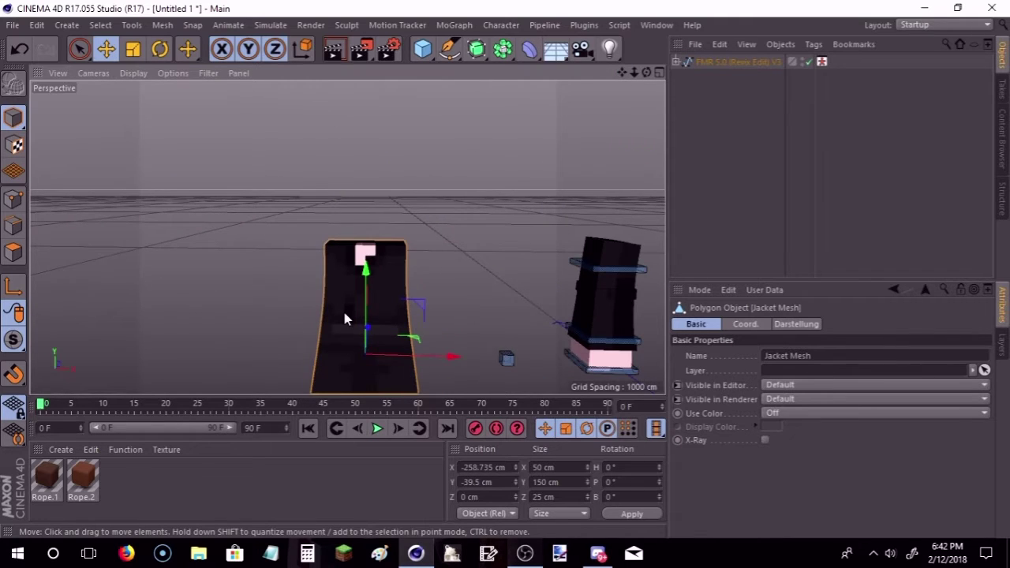
{"action": "scroll", "coordinate": [346, 320], "scroll_direction": "up", "scroll_amount": 5}
{"action": "scroll", "coordinate": [348, 324], "scroll_direction": "down", "scroll_amount": 3}
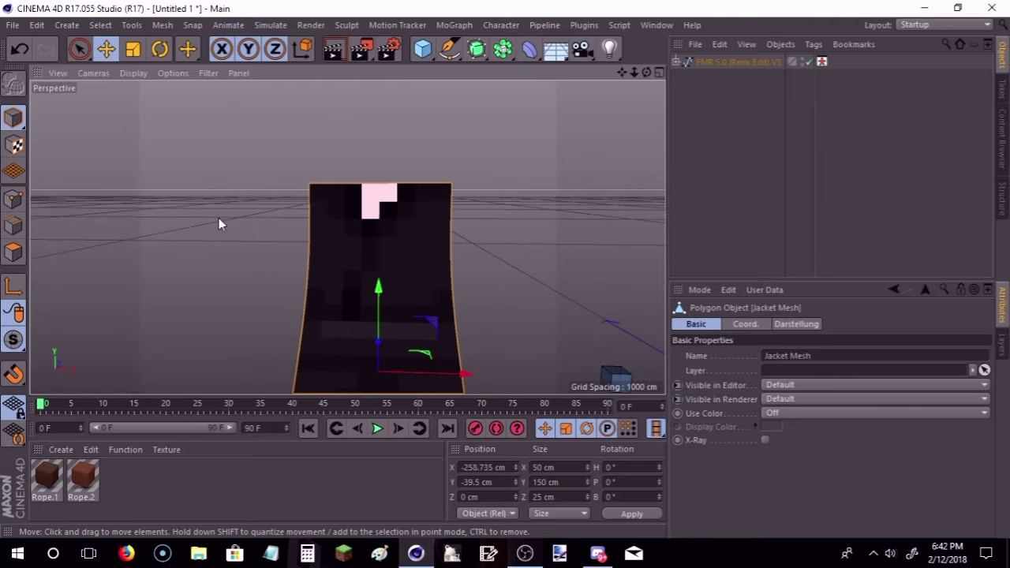
{"action": "left_click", "coordinate": [14, 251]}
Step: With Live Selection in Polygons mode, select a front block and bottom-row polygons on the Jacket Mesh
{"action": "left_click", "coordinate": [79, 49]}
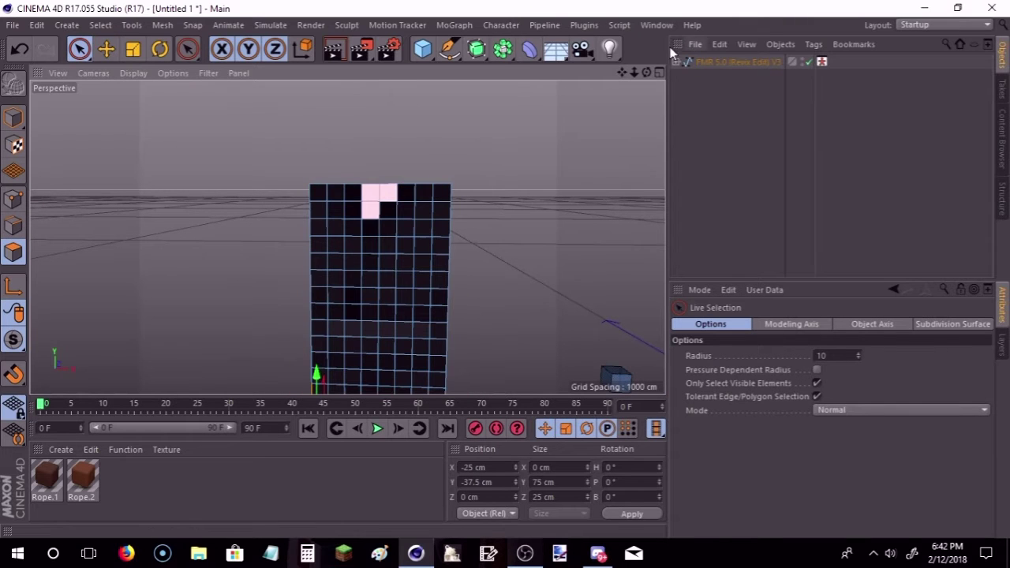
{"action": "left_click_drag", "start_coordinate": [345, 234], "coordinate": [237, 261], "text": "alt"}
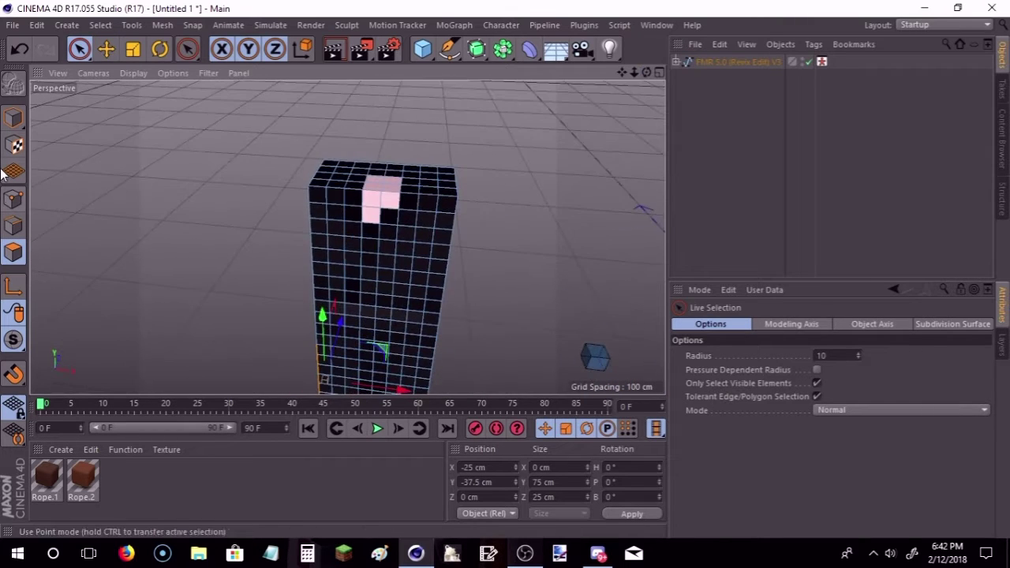
{"action": "left_click", "coordinate": [13, 118]}
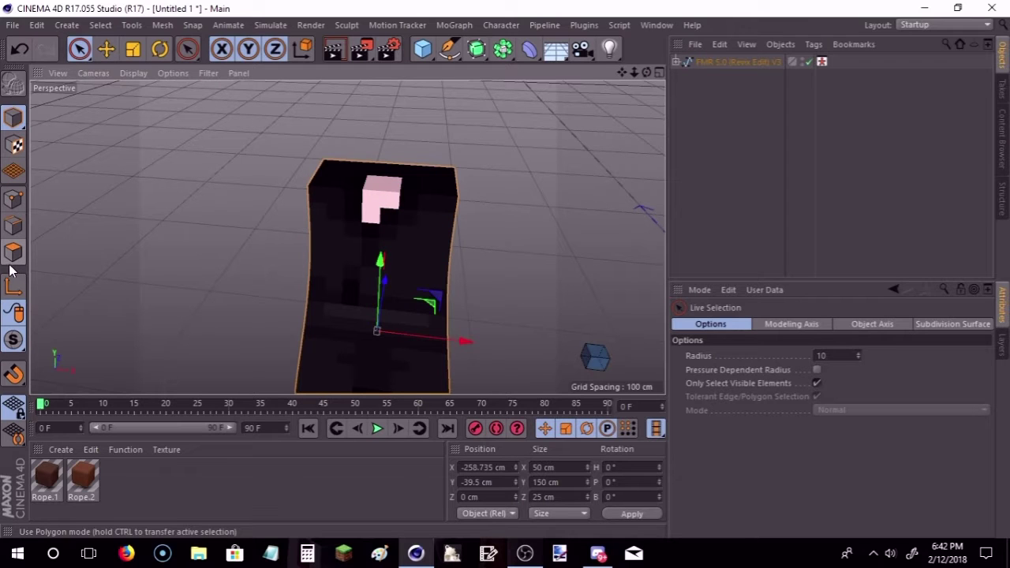
{"action": "left_click", "coordinate": [14, 254]}
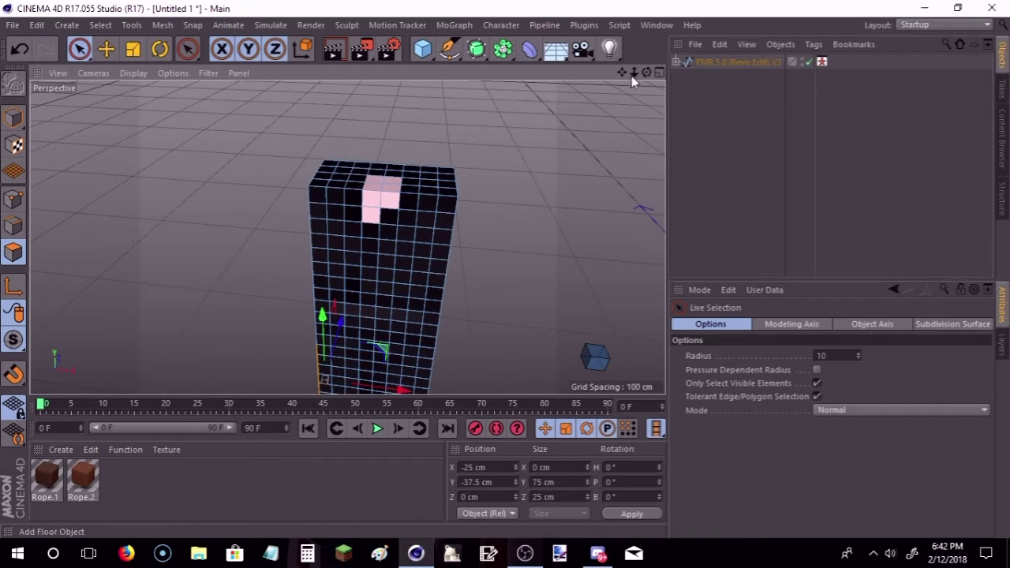
{"action": "mouse_move", "coordinate": [646, 72]}
{"action": "left_mouse_down"}
{"action": "mouse_move", "coordinate": [615, 71]}
{"action": "mouse_move", "coordinate": [663, 72]}
{"action": "left_mouse_up"}
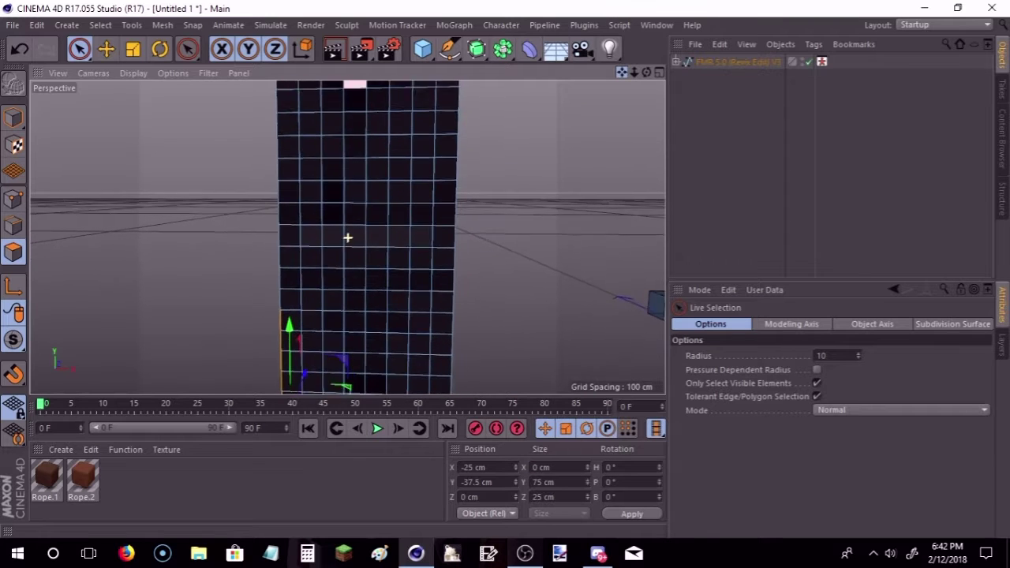
{"action": "left_click_drag", "start_coordinate": [393, 193], "coordinate": [403, 237]}
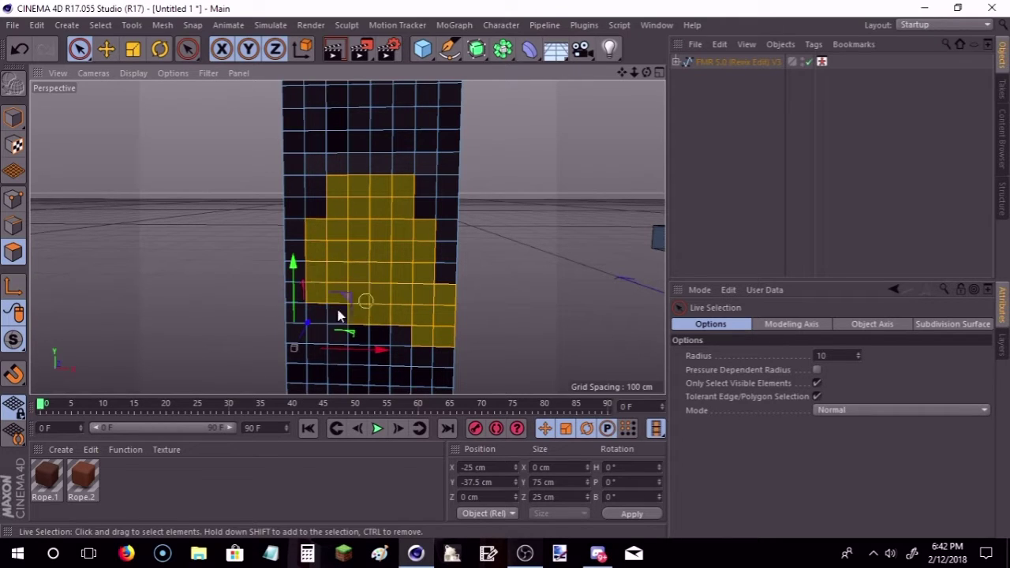
{"action": "left_click_drag", "start_coordinate": [414, 332], "coordinate": [420, 333]}
Step: Undo the stray upper-right pick and add the jacket's side polygons to the selection
{"action": "left_click_drag", "start_coordinate": [646, 72], "coordinate": [457, 284]}
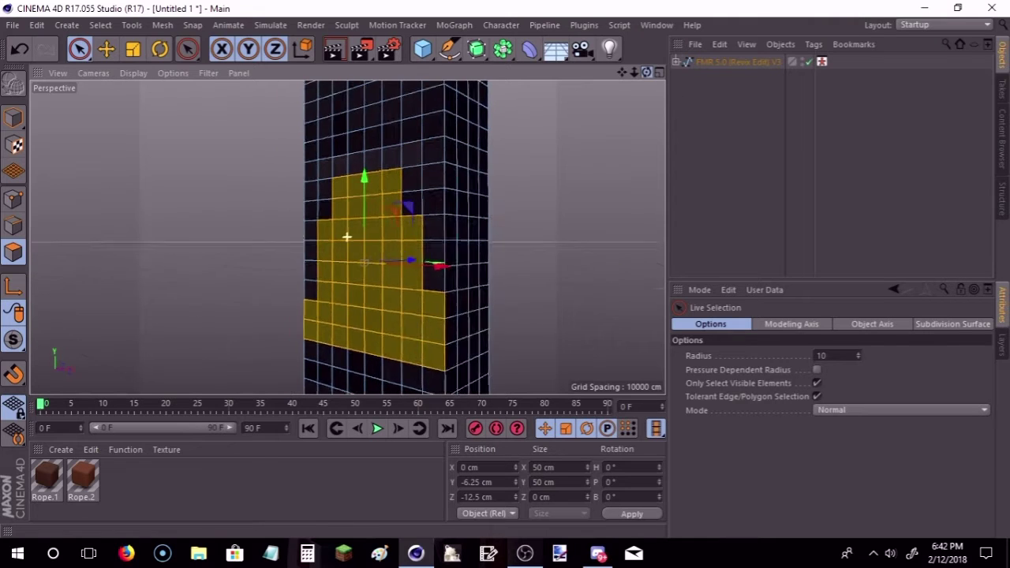
{"action": "key", "text": "ctrl+z"}
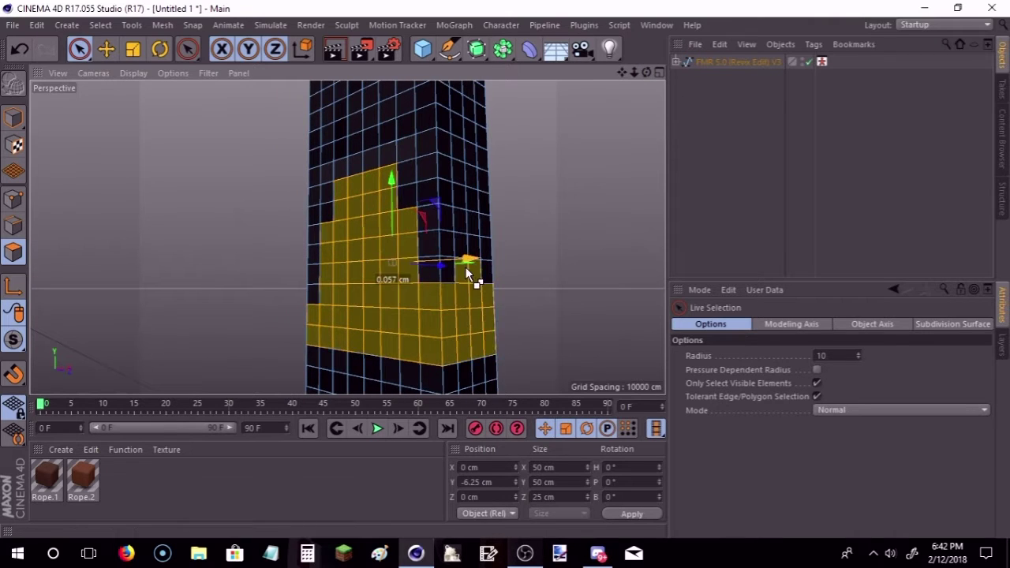
{"action": "left_click", "coordinate": [19, 48]}
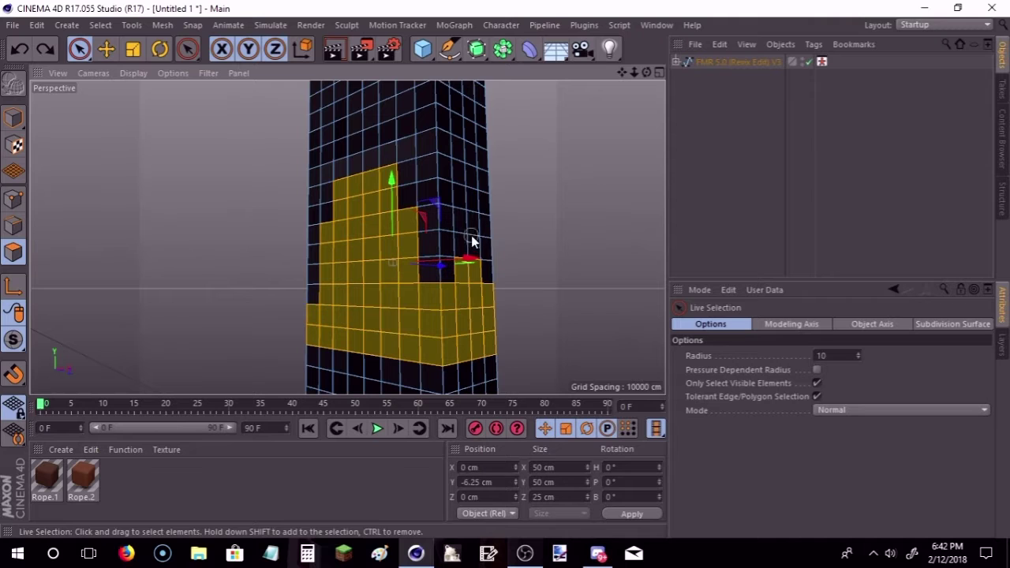
{"action": "right_click", "coordinate": [469, 285]}
{"action": "left_click", "coordinate": [484, 163]}
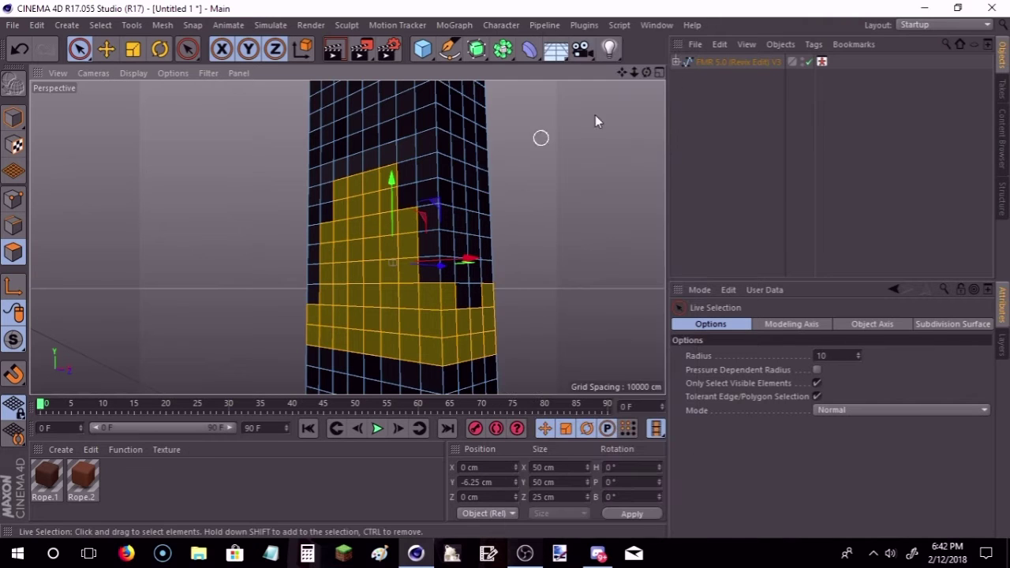
{"action": "left_click_drag", "start_coordinate": [641, 73], "coordinate": [346, 284]}
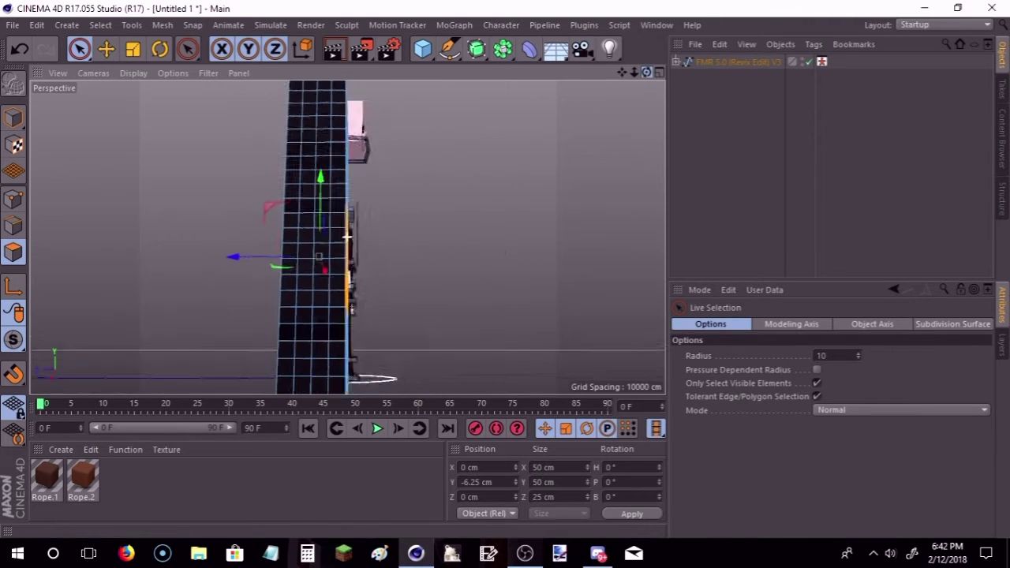
{"action": "left_click_drag", "start_coordinate": [646, 72], "coordinate": [390, 239]}
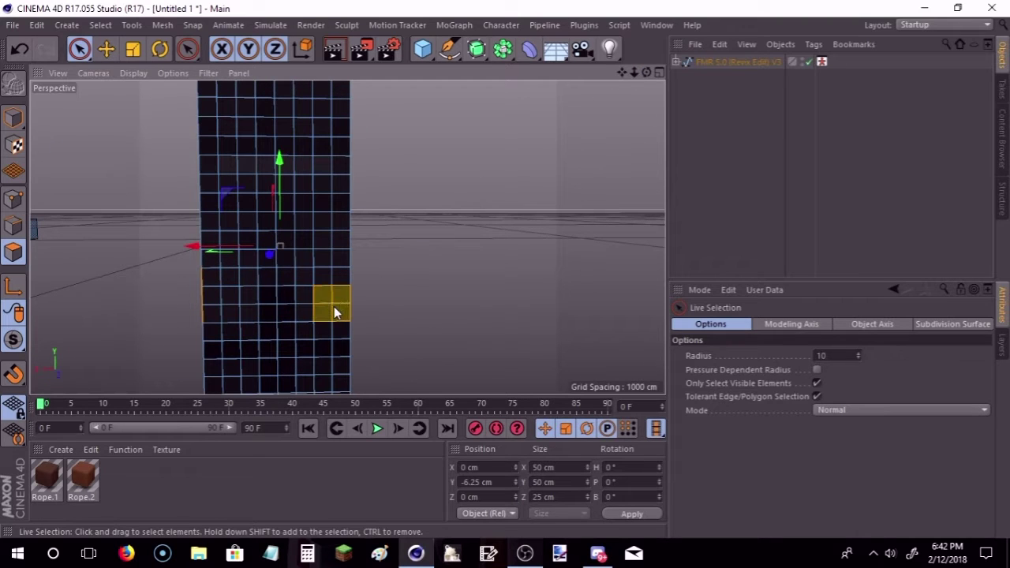
{"action": "mouse_move", "coordinate": [646, 72]}
{"action": "left_mouse_down"}
{"action": "mouse_move", "coordinate": [347, 238]}
{"action": "mouse_move", "coordinate": [538, 112]}
{"action": "left_mouse_up"}
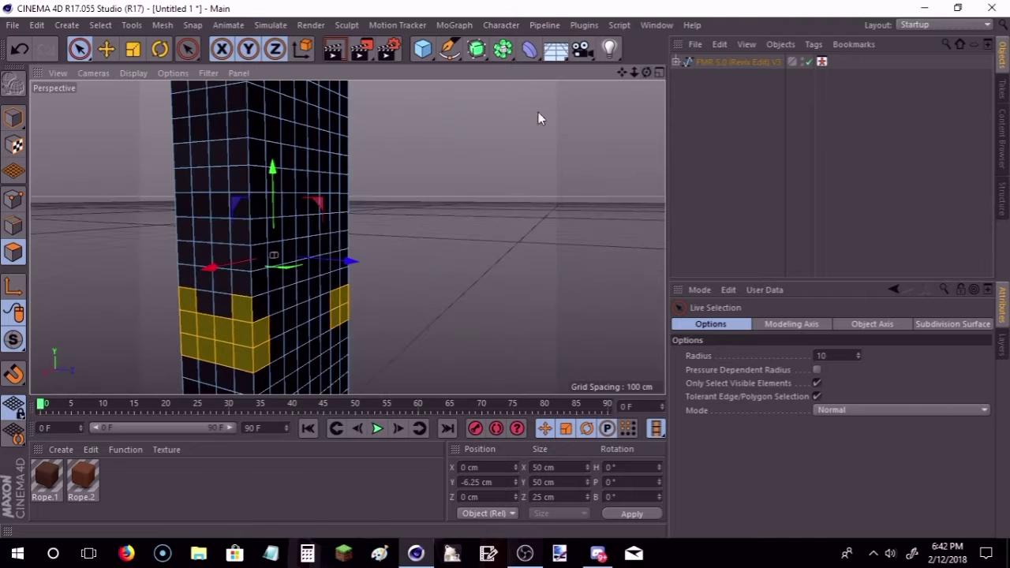
{"action": "left_click", "coordinate": [263, 316]}
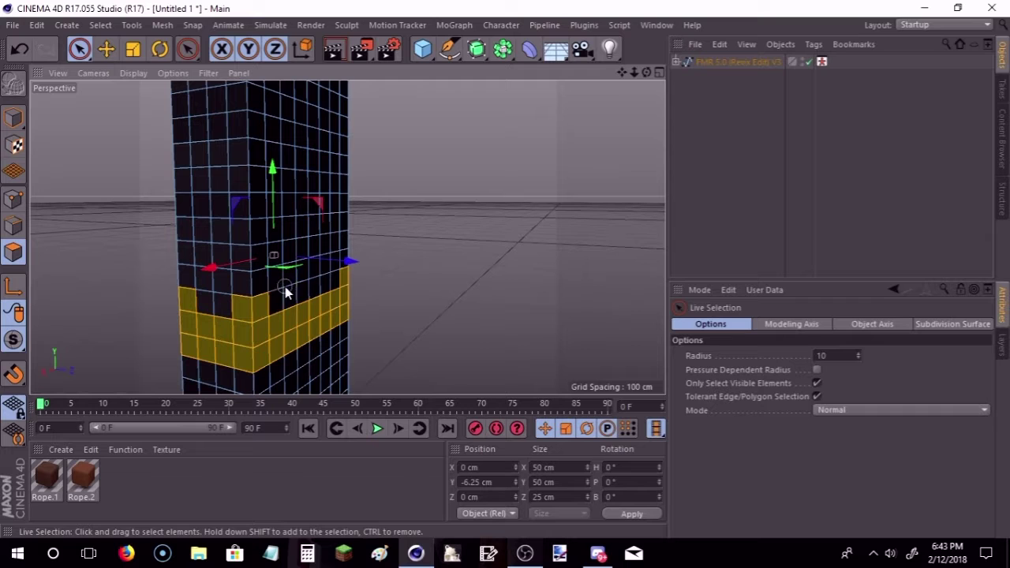
{"action": "mouse_move", "coordinate": [646, 72]}
{"action": "left_mouse_down"}
{"action": "mouse_move", "coordinate": [347, 237]}
{"action": "mouse_move", "coordinate": [546, 124]}
{"action": "left_mouse_up"}
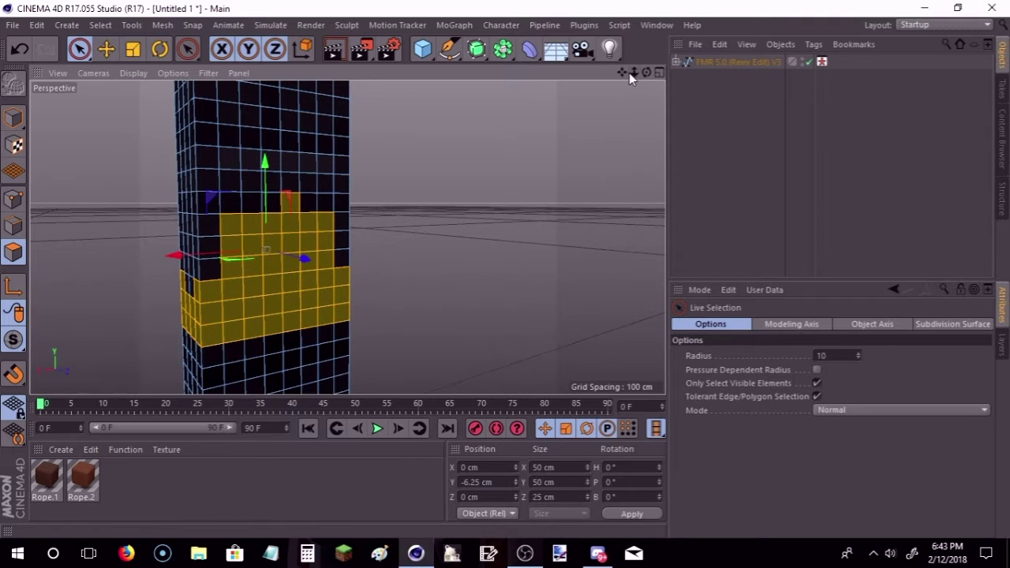
Step: Extend the polygon selection over the lower rows and most of the jacket's front
{"action": "left_click_drag", "start_coordinate": [629, 73], "coordinate": [385, 197]}
{"action": "left_click_drag", "start_coordinate": [299, 152], "coordinate": [327, 210], "text": "shift"}
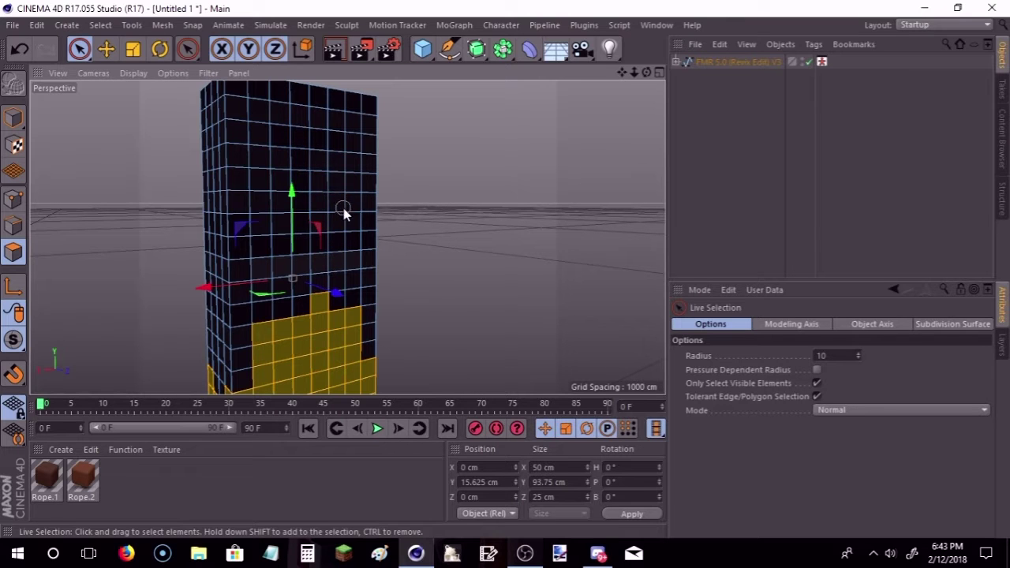
{"action": "key", "text": "ctrl+z"}
{"action": "left_click_drag", "start_coordinate": [646, 73], "coordinate": [655, 79]}
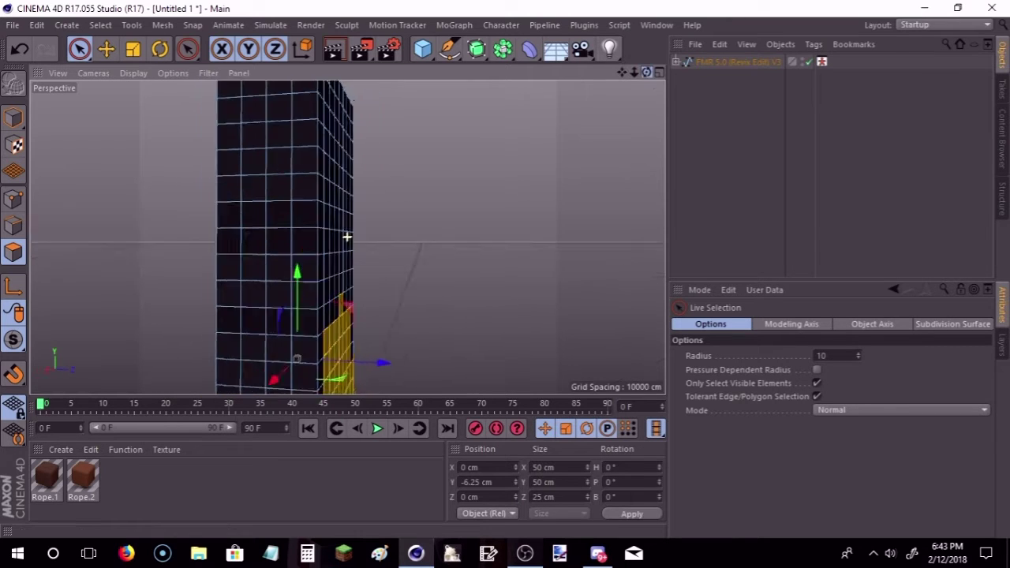
{"action": "left_click_drag", "start_coordinate": [346, 236], "coordinate": [359, 266]}
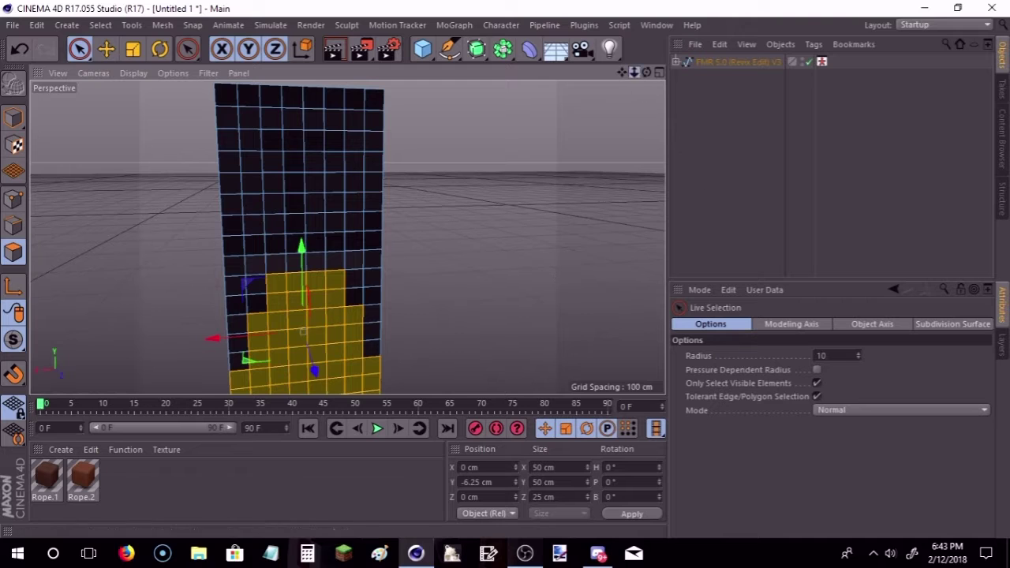
{"action": "mouse_move", "coordinate": [647, 73]}
{"action": "left_mouse_down"}
{"action": "mouse_move", "coordinate": [346, 237]}
{"action": "mouse_move", "coordinate": [363, 260]}
{"action": "left_mouse_up"}
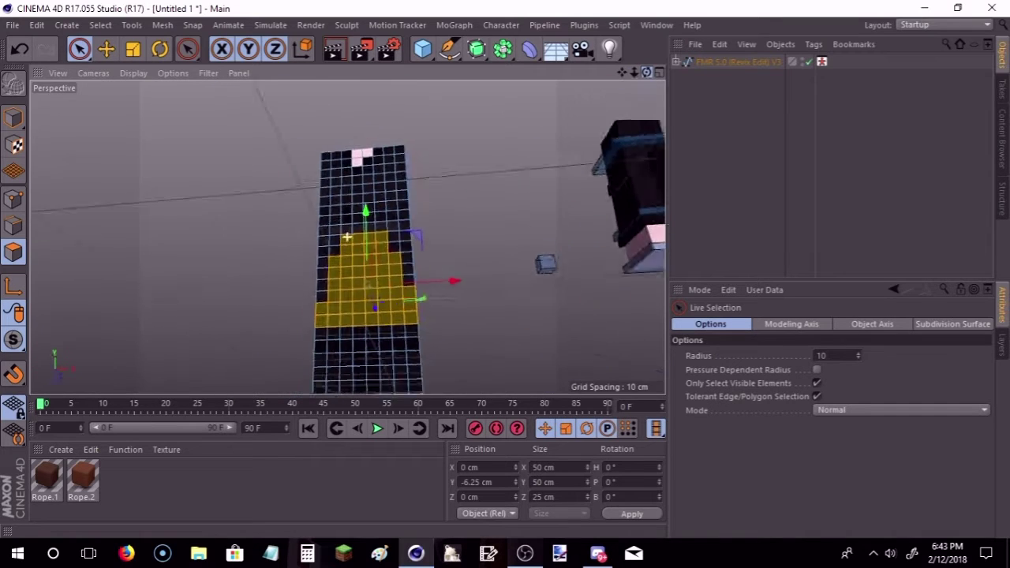
{"action": "left_click_drag", "start_coordinate": [622, 74], "coordinate": [505, 127]}
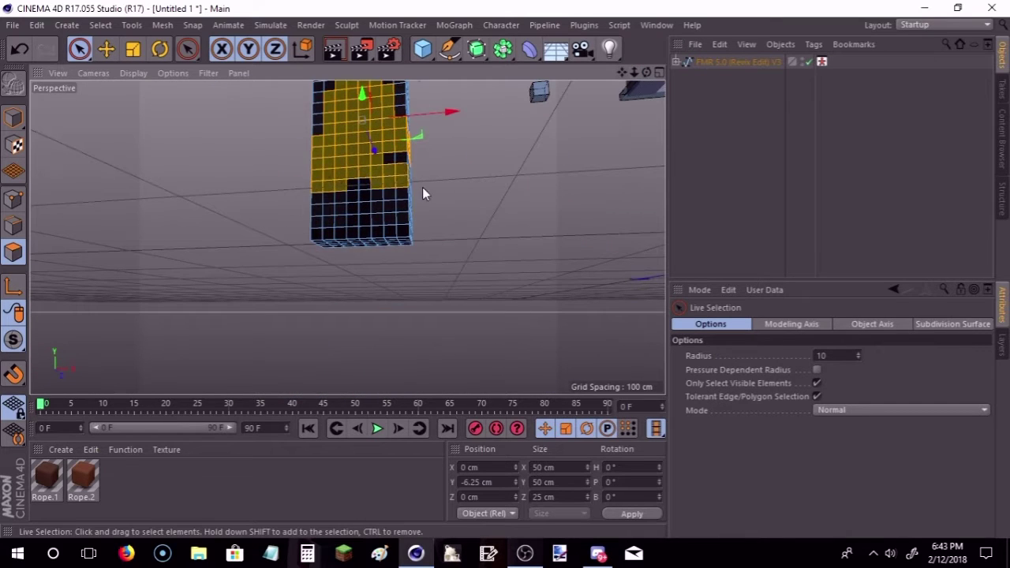
{"action": "left_click_drag", "start_coordinate": [405, 214], "coordinate": [282, 236]}
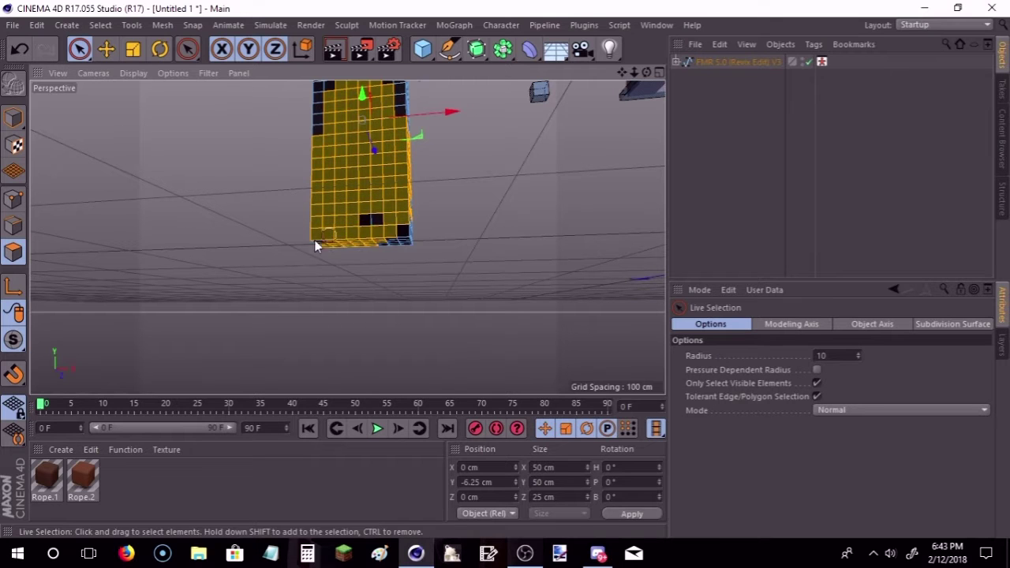
{"action": "left_click_drag", "start_coordinate": [646, 73], "coordinate": [431, 131]}
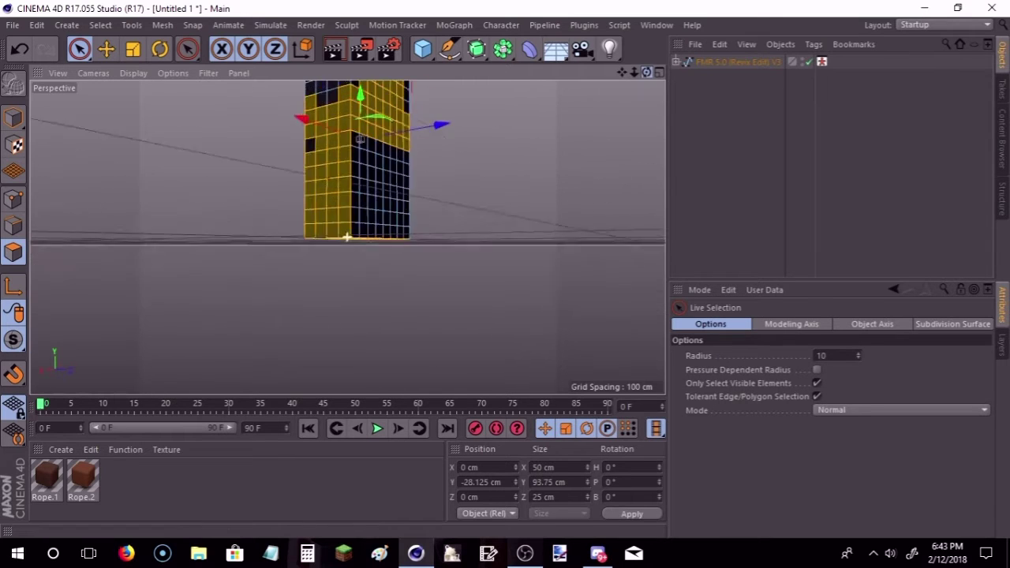
{"action": "left_click_drag", "start_coordinate": [398, 162], "coordinate": [335, 248]}
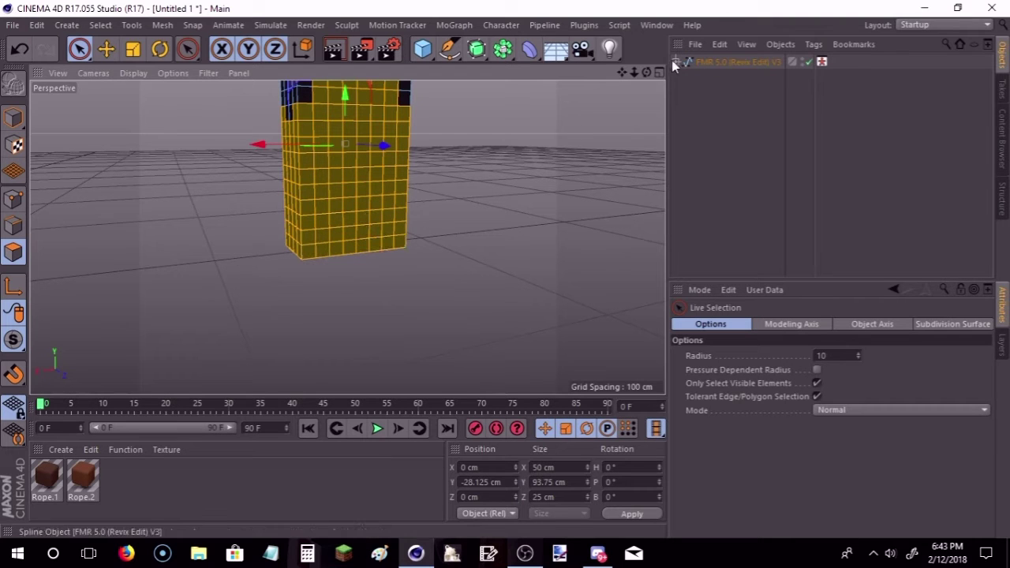
Step: Delete a few pink top polygons to leave a notch, then return to Model mode
{"action": "left_click_drag", "start_coordinate": [646, 73], "coordinate": [494, 99]}
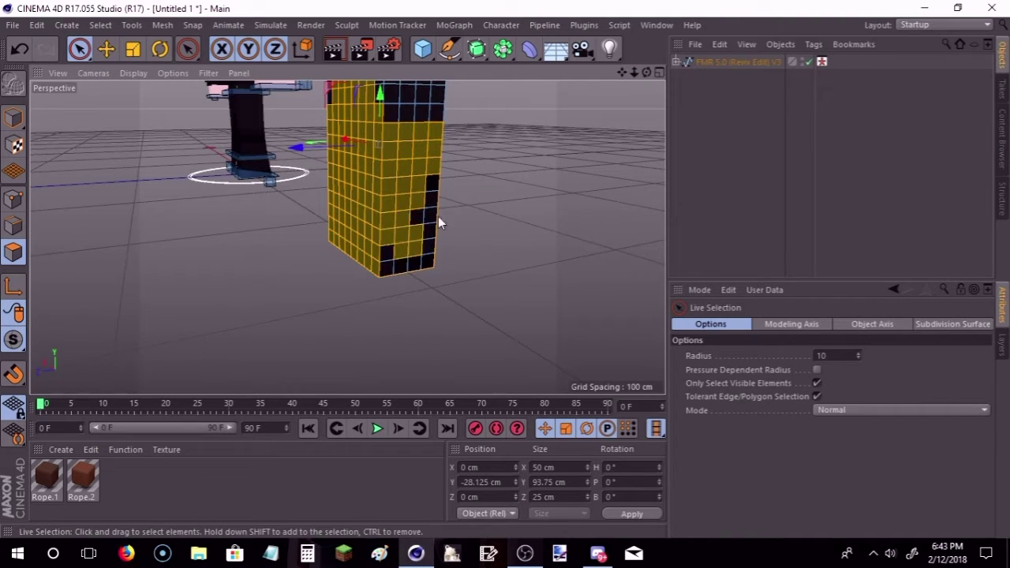
{"action": "left_click_drag", "start_coordinate": [640, 75], "coordinate": [653, 79]}
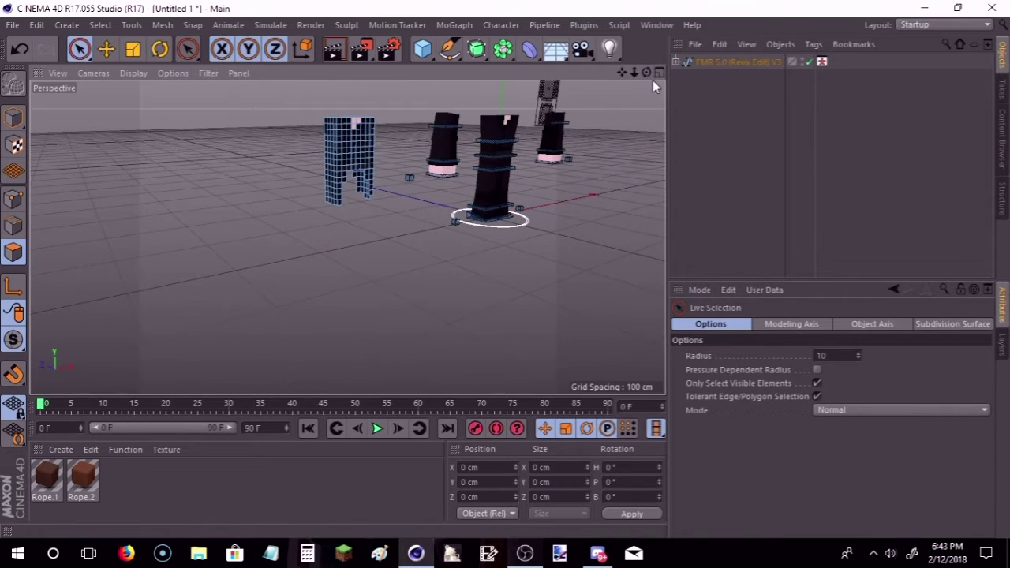
{"action": "scroll", "coordinate": [371, 102], "scroll_direction": "up", "scroll_amount": 3}
{"action": "scroll", "coordinate": [338, 135], "scroll_direction": "up", "scroll_amount": 5}
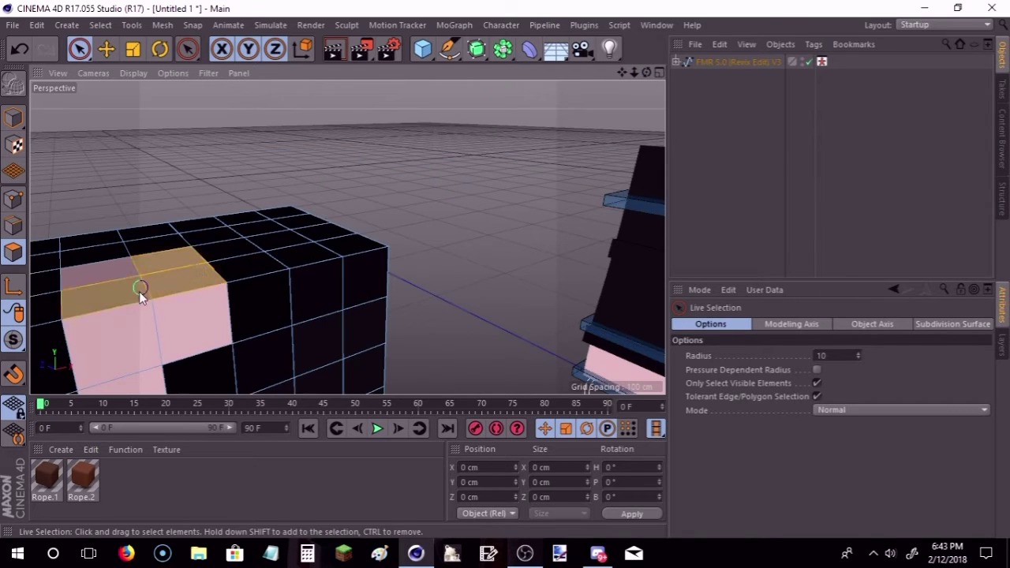
{"action": "left_click_drag", "start_coordinate": [110, 284], "coordinate": [135, 378]}
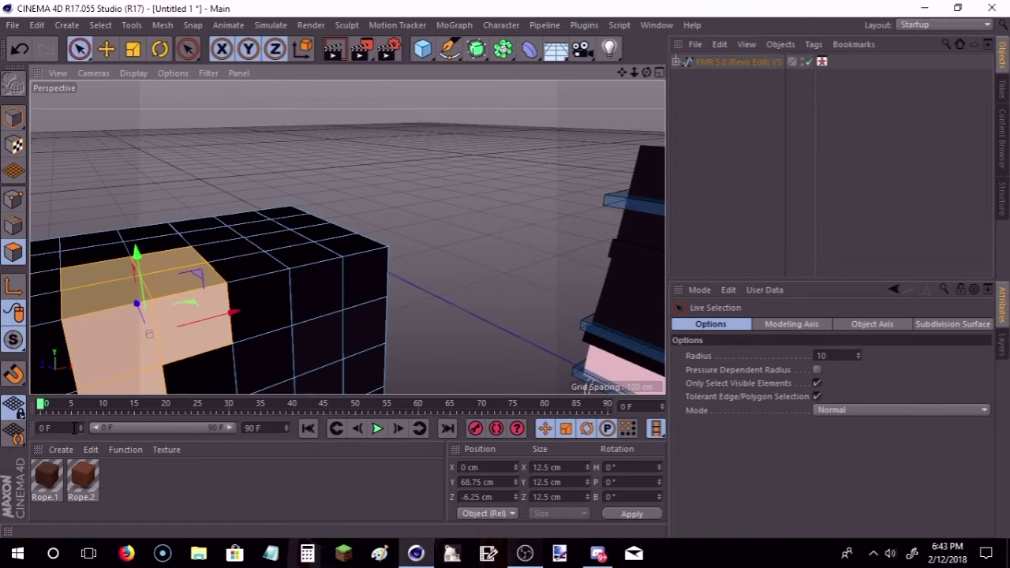
{"action": "key", "text": "Delete"}
{"action": "left_click_drag", "start_coordinate": [638, 75], "coordinate": [625, 74]}
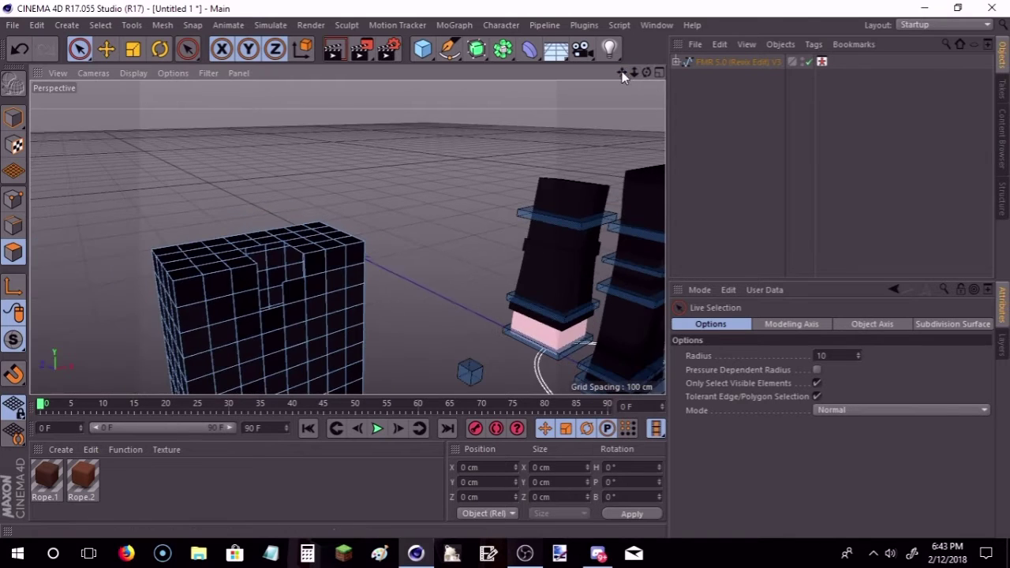
{"action": "left_click", "coordinate": [21, 123]}
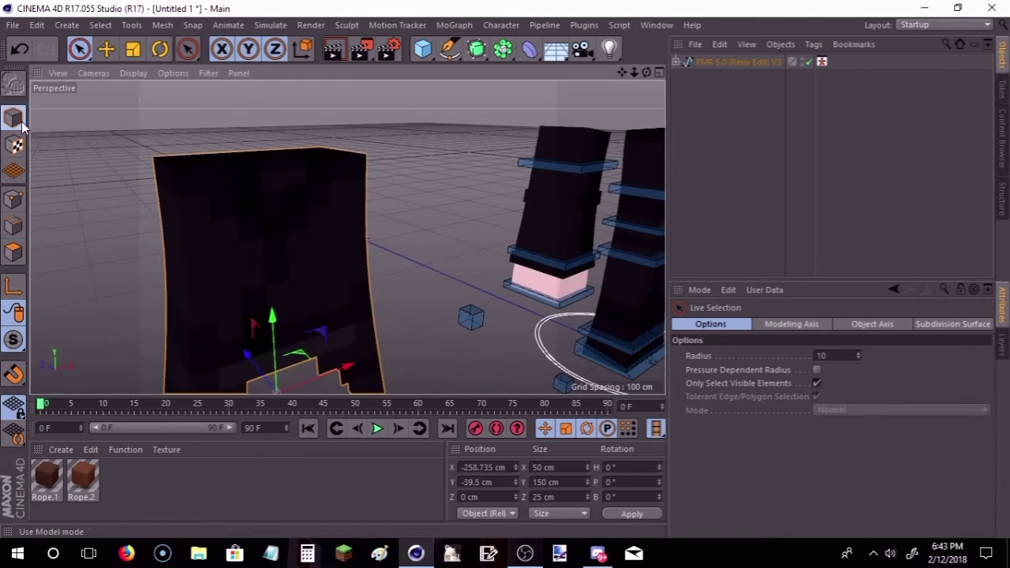
{"action": "left_click", "coordinate": [106, 49]}
{"action": "left_click", "coordinate": [546, 208]}
{"action": "key", "text": "ctrl+z"}
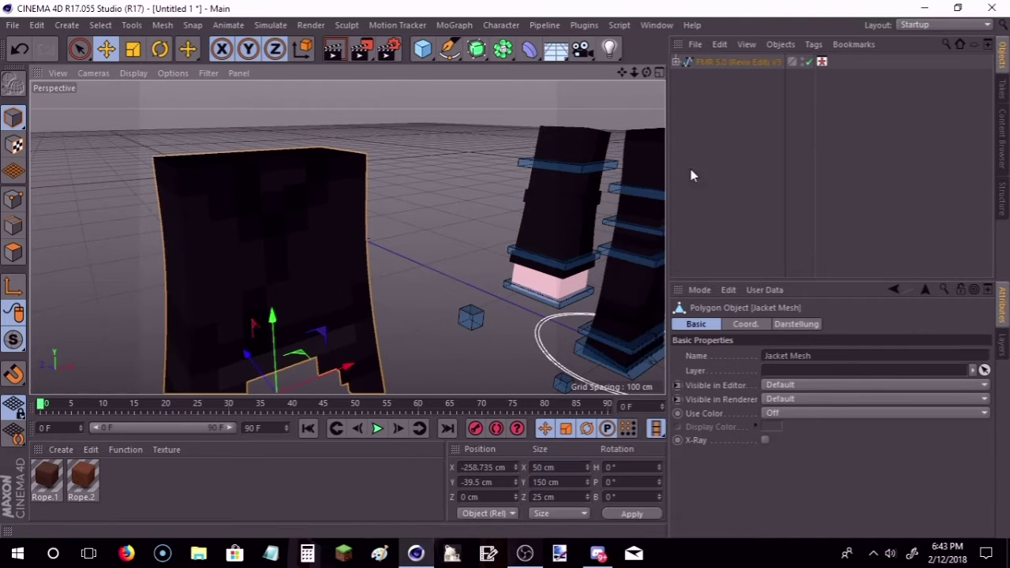
{"action": "left_click", "coordinate": [716, 60]}
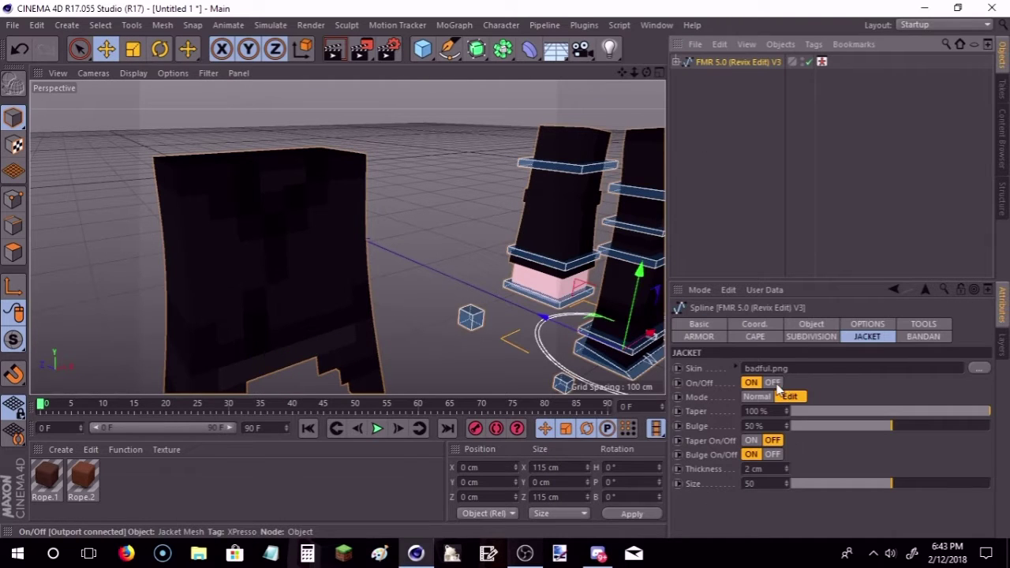
{"action": "left_click", "coordinate": [347, 190]}
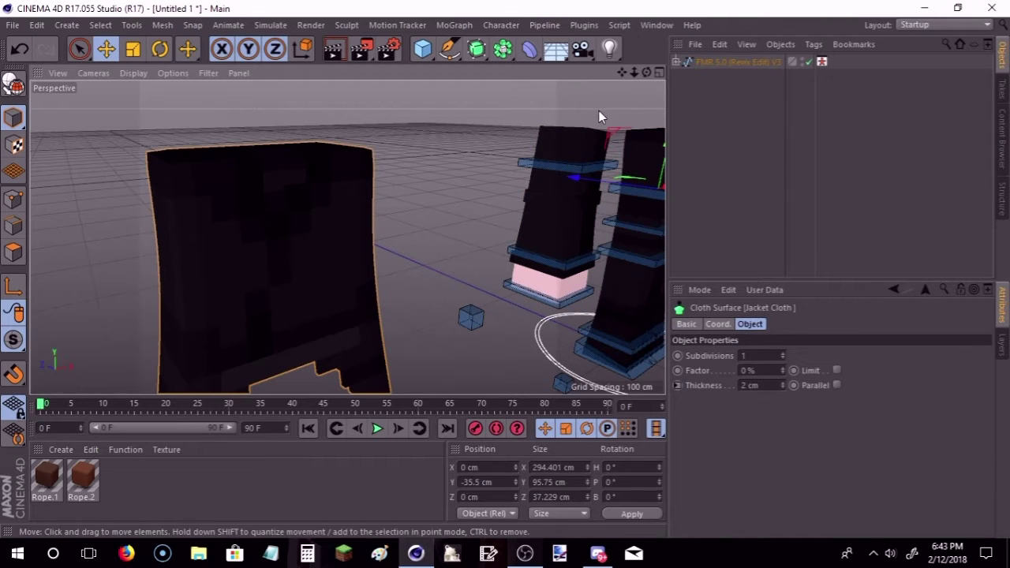
{"action": "left_click", "coordinate": [731, 61]}
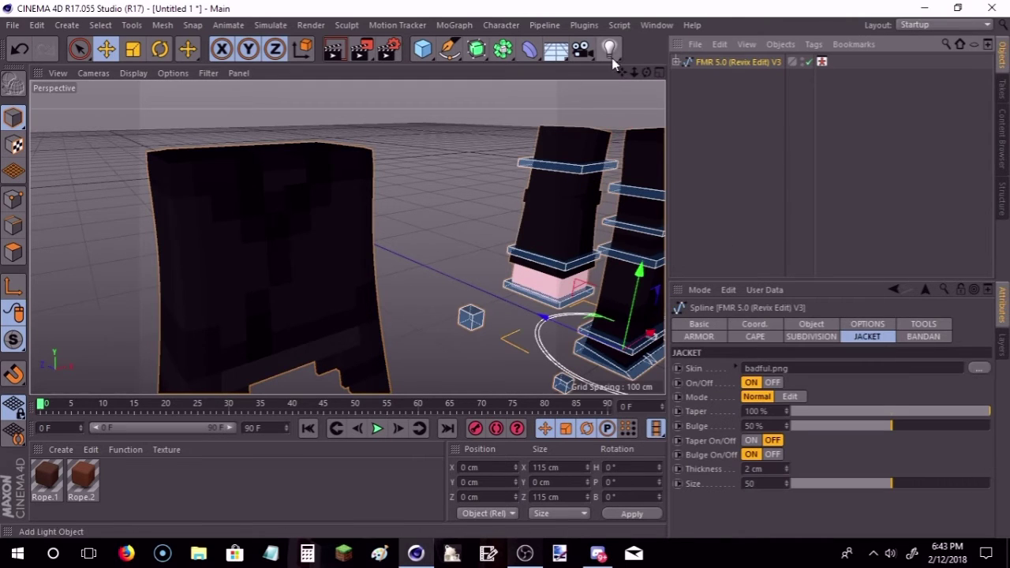
{"action": "scroll", "coordinate": [349, 237], "scroll_direction": "down", "scroll_amount": 3}
{"action": "scroll", "coordinate": [350, 237], "scroll_direction": "down", "scroll_amount": 3}
Step: Try a new vertical position for the Jacket Cloth, then undo the change
{"action": "left_click", "coordinate": [303, 241]}
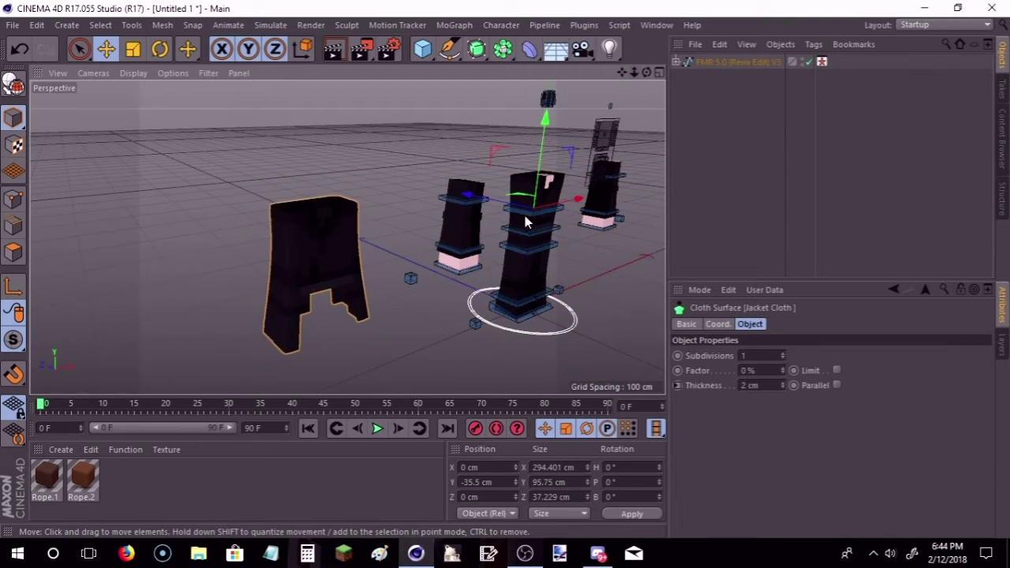
{"action": "scroll", "coordinate": [528, 222], "scroll_direction": "up", "scroll_amount": 3}
{"action": "left_click", "coordinate": [483, 482]}
{"action": "type", "text": "0"}
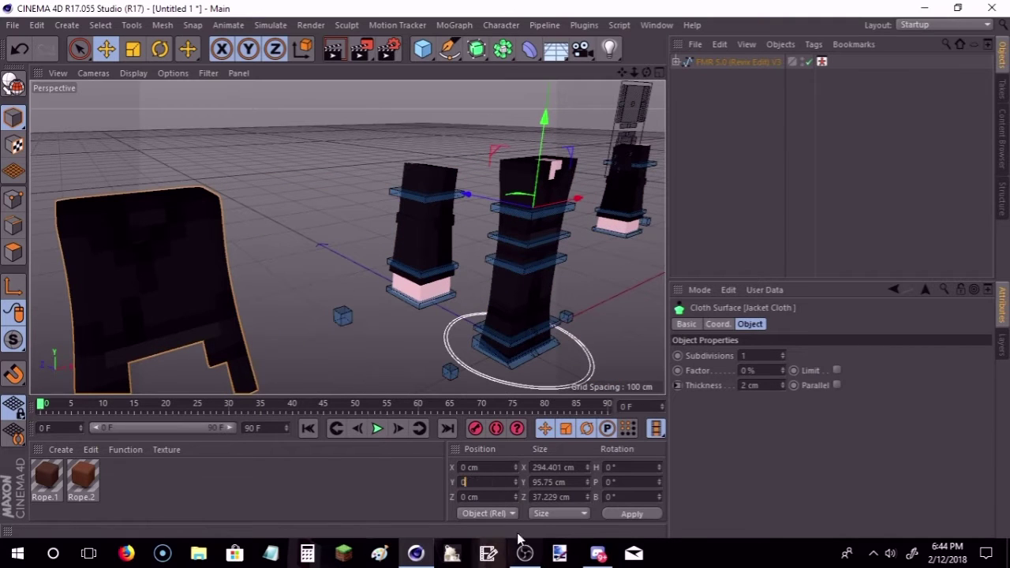
{"action": "left_click", "coordinate": [613, 517]}
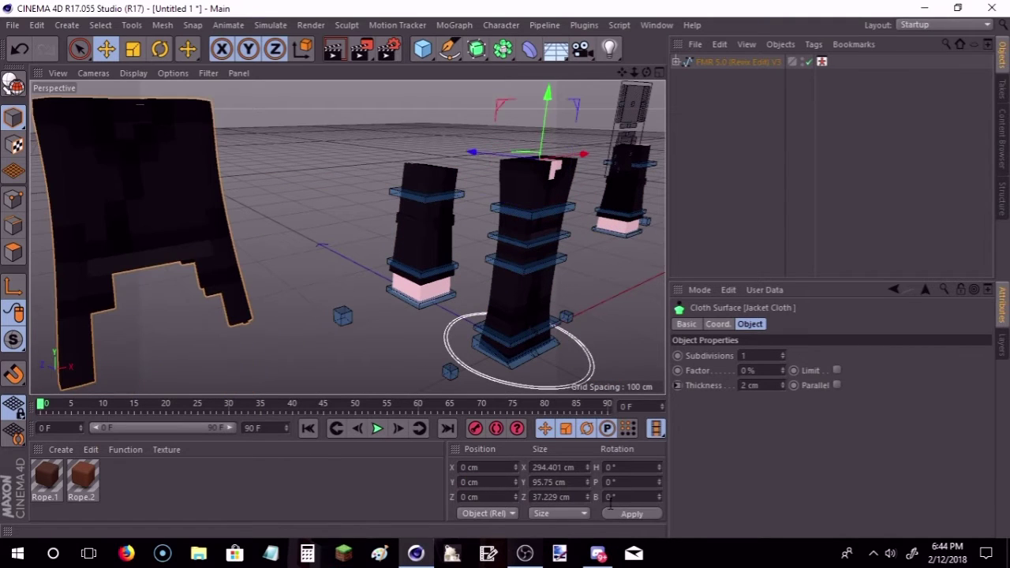
{"action": "left_click", "coordinate": [19, 50]}
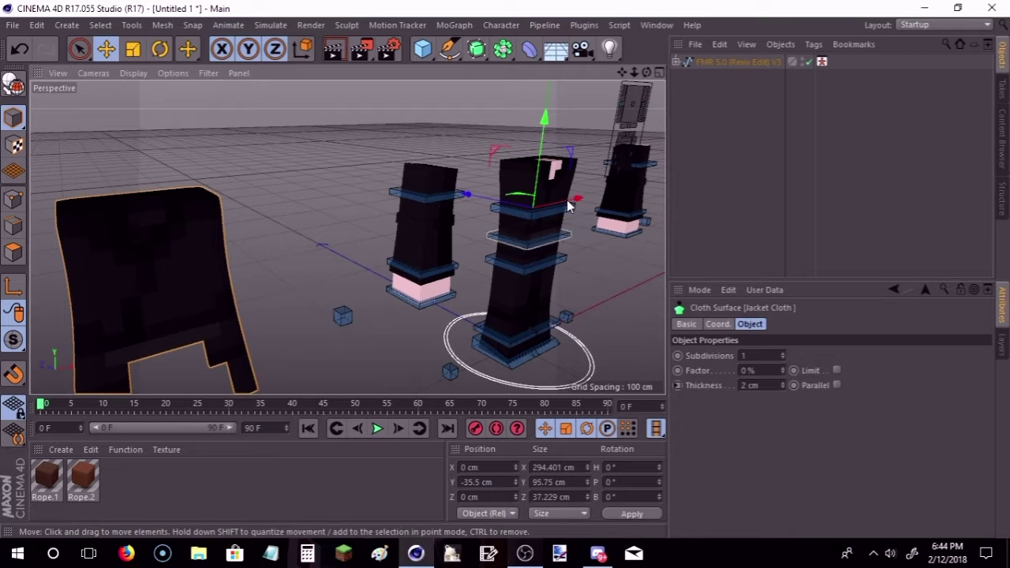
Step: Drag the Jacket Cloth sideways along X onto the pig figure
{"action": "left_click", "coordinate": [722, 62]}
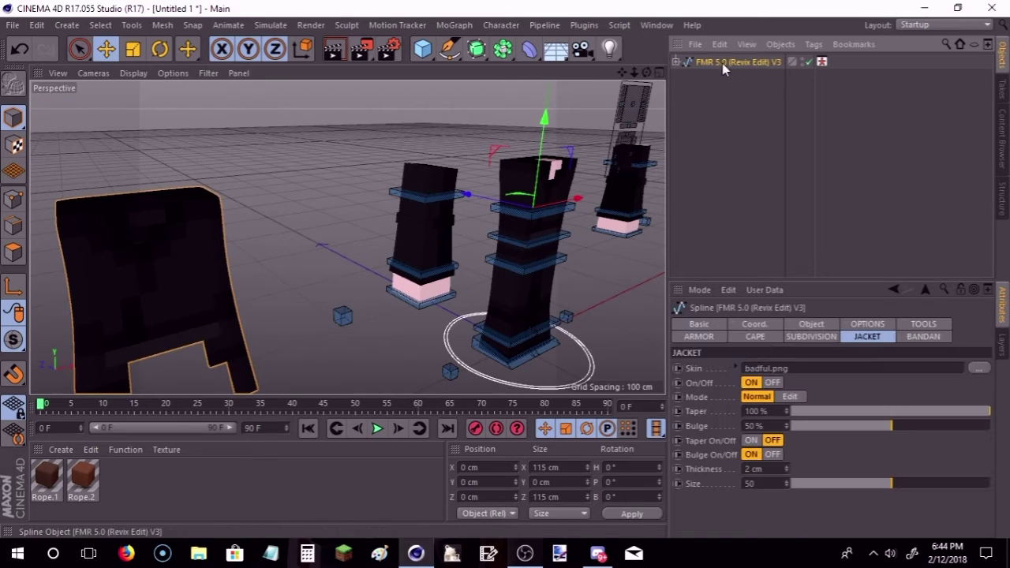
{"action": "left_click", "coordinate": [210, 299]}
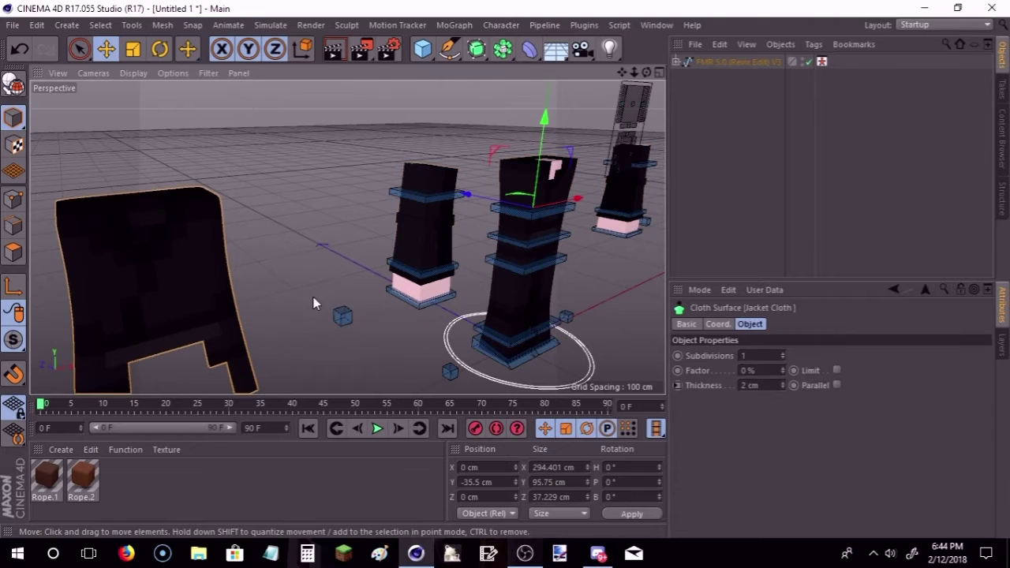
{"action": "left_click_drag", "start_coordinate": [569, 201], "coordinate": [659, 178]}
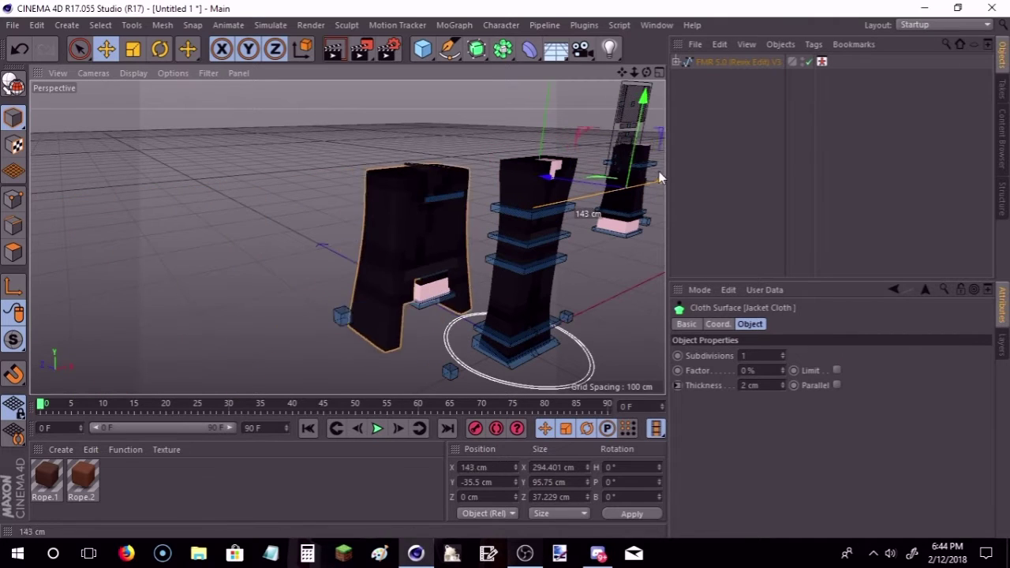
{"action": "mouse_move", "coordinate": [659, 179]}
{"action": "left_mouse_down"}
{"action": "mouse_move", "coordinate": [665, 170]}
{"action": "mouse_move", "coordinate": [653, 170]}
{"action": "left_mouse_up"}
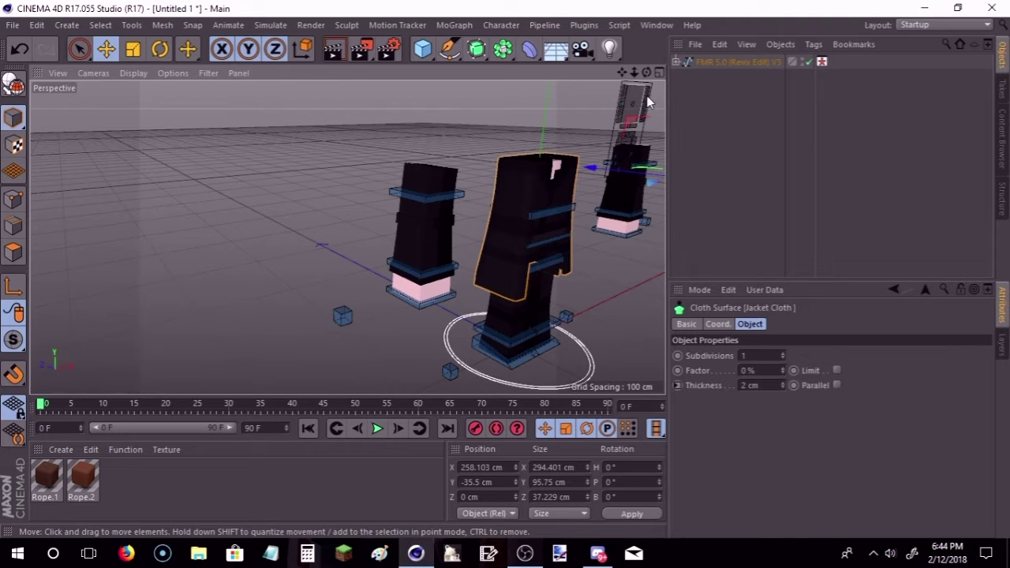
{"action": "scroll", "coordinate": [347, 237], "scroll_direction": "down", "scroll_amount": 3}
{"action": "left_click_drag", "start_coordinate": [347, 237], "coordinate": [545, 152], "text": "alt"}
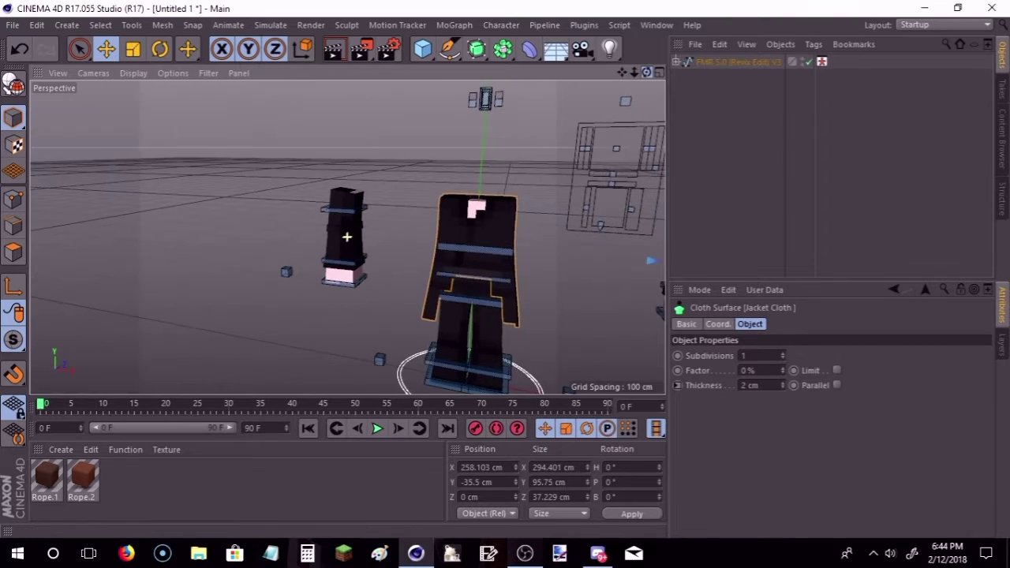
{"action": "scroll", "coordinate": [452, 236], "scroll_direction": "up", "scroll_amount": 4}
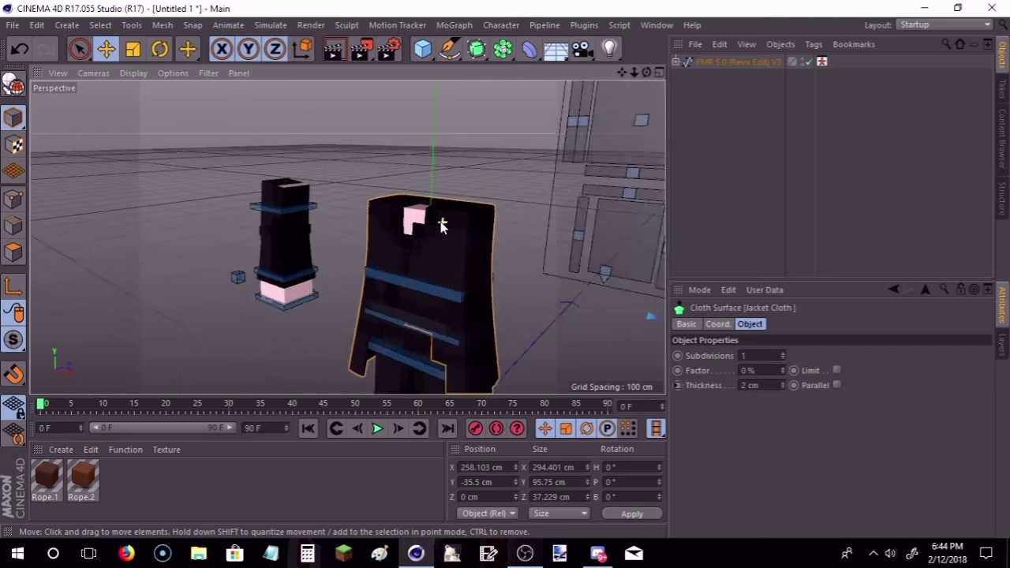
{"action": "scroll", "coordinate": [452, 236], "scroll_direction": "up", "scroll_amount": 2}
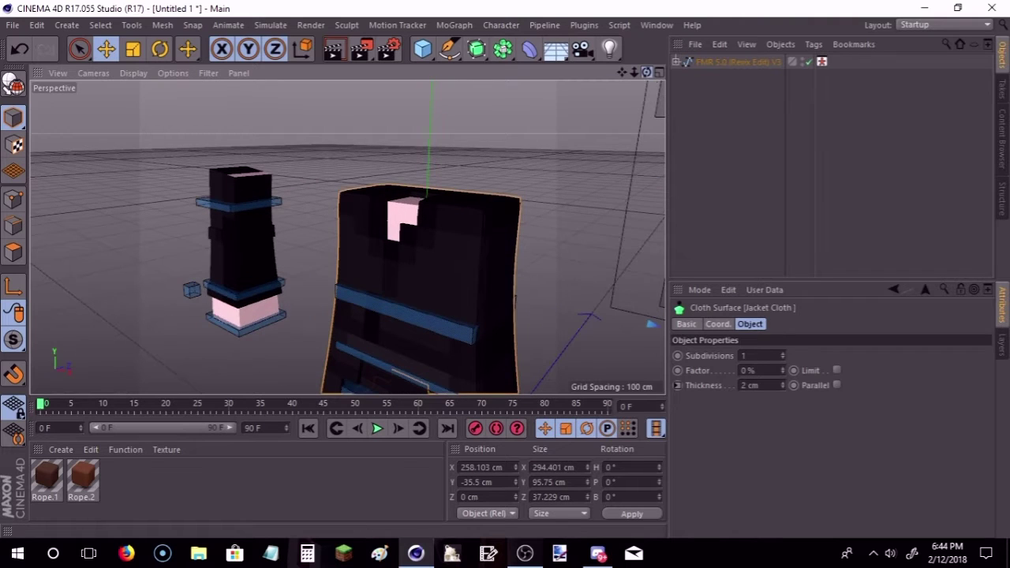
{"action": "left_click_drag", "start_coordinate": [345, 235], "coordinate": [345, 235], "text": "alt"}
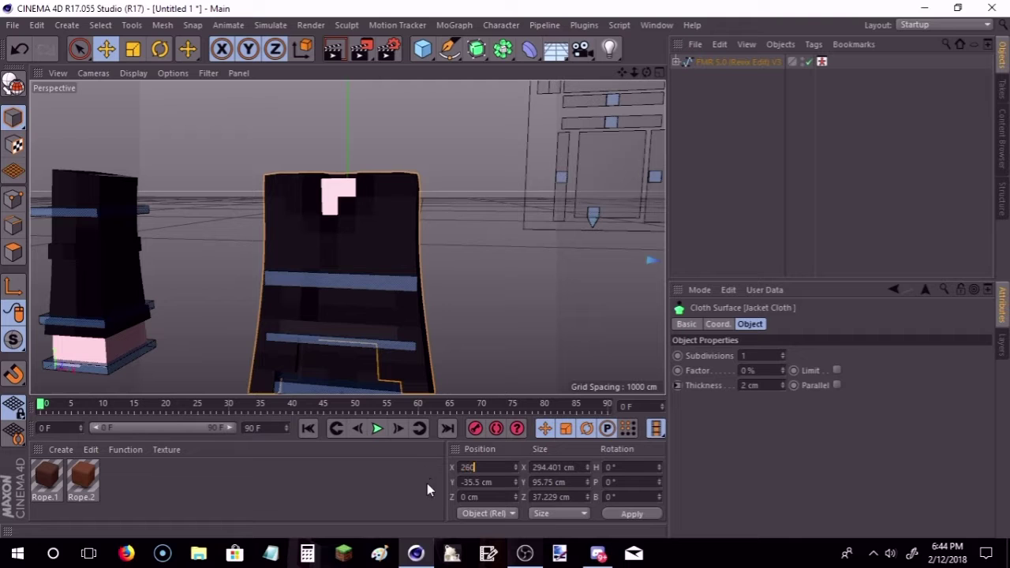
Step: Set the jacket's Position X to 280 cm and inspect the fit
{"action": "left_click", "coordinate": [565, 323]}
{"action": "left_click_drag", "start_coordinate": [647, 72], "coordinate": [431, 210]}
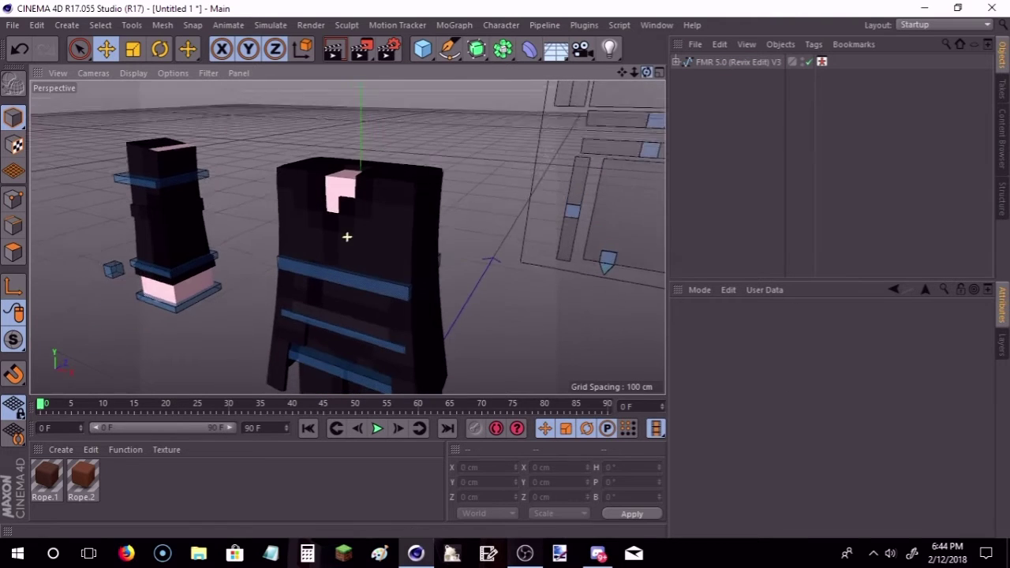
{"action": "left_click", "coordinate": [431, 209]}
{"action": "left_click", "coordinate": [493, 467]}
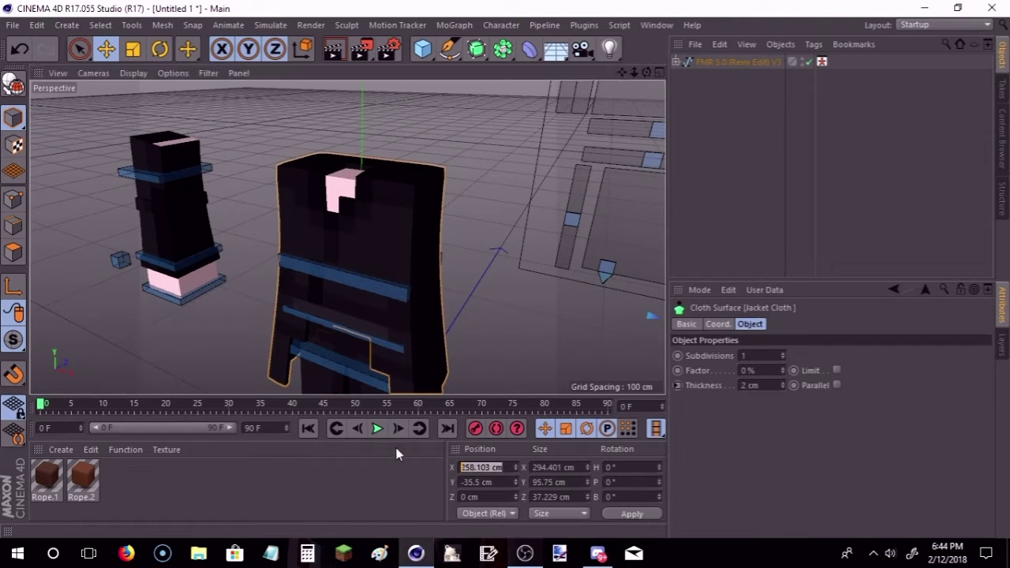
{"action": "type", "text": "280"}
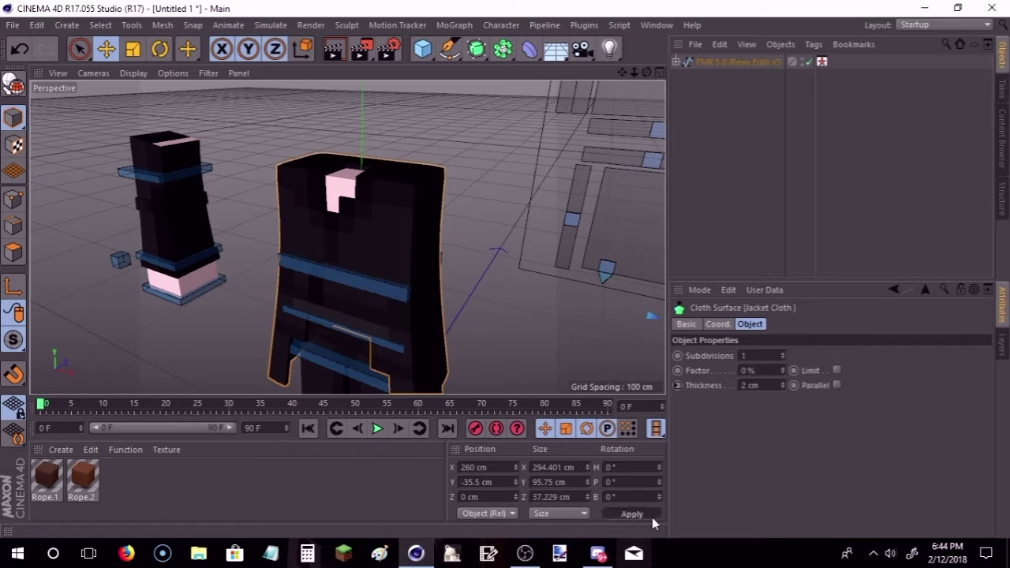
{"action": "left_click", "coordinate": [652, 517]}
{"action": "left_click", "coordinate": [519, 329]}
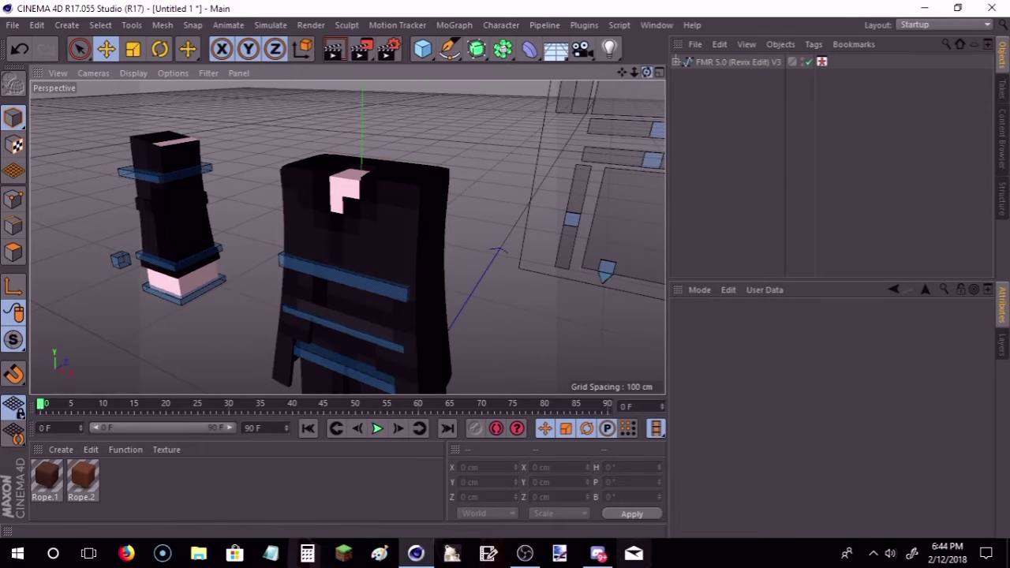
{"action": "left_click_drag", "start_coordinate": [520, 329], "coordinate": [443, 247], "text": "alt"}
Step: Refine the jacket's Position X to 259 cm and orbit to check it
{"action": "left_click", "coordinate": [342, 275]}
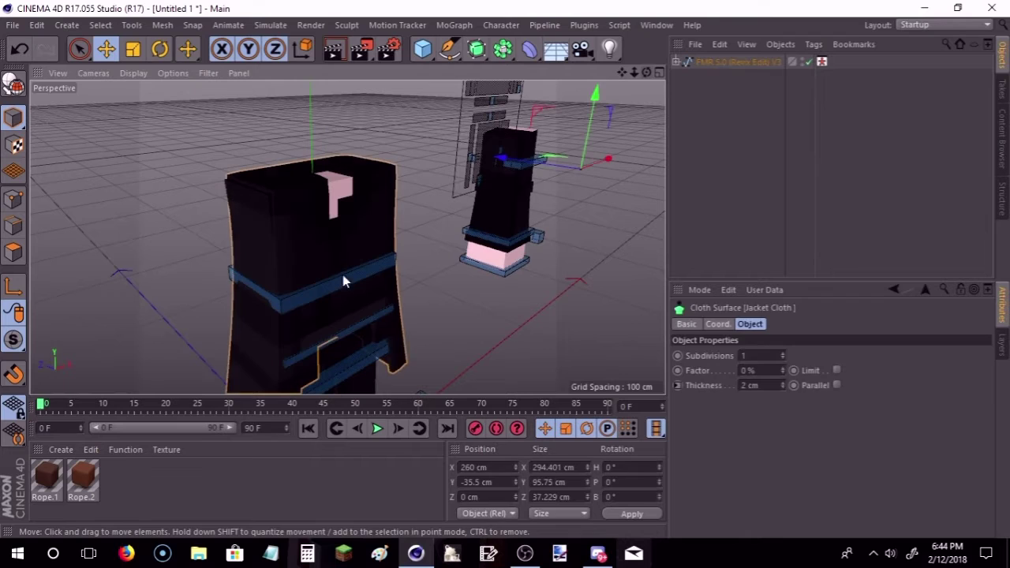
{"action": "double_click", "coordinate": [480, 467]}
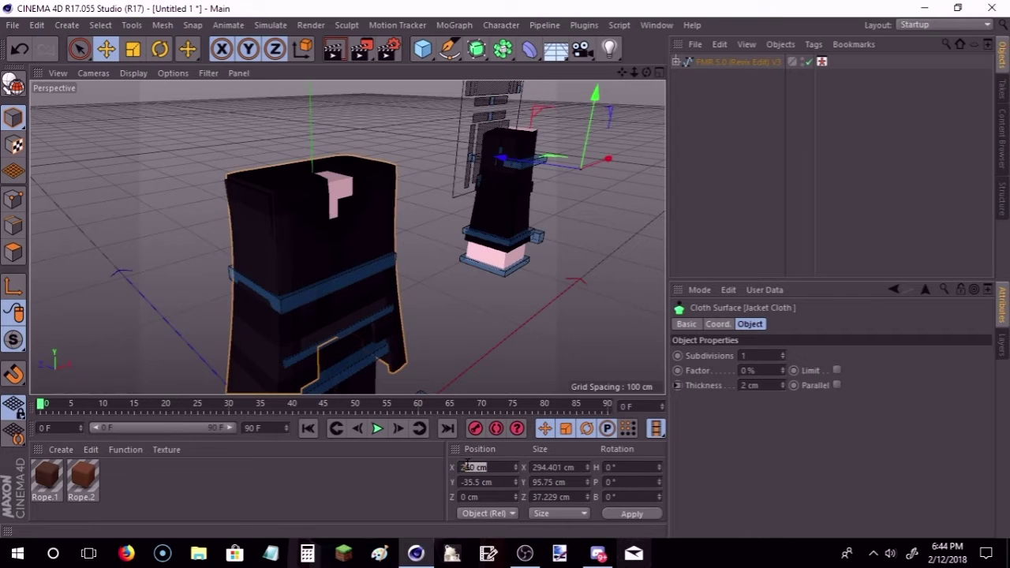
{"action": "type", "text": "259"}
{"action": "left_click", "coordinate": [623, 514]}
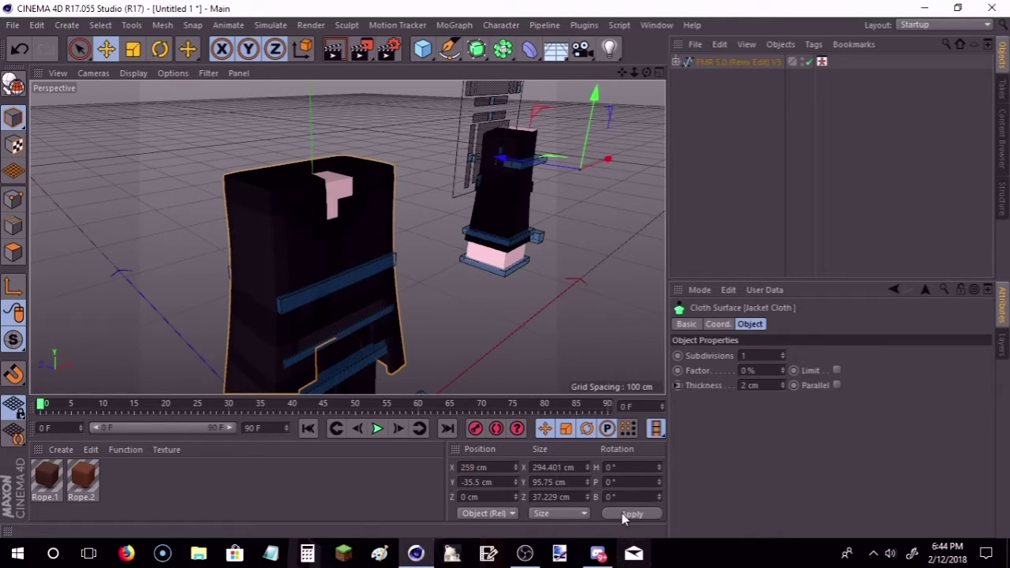
{"action": "left_click", "coordinate": [586, 352]}
{"action": "left_click_drag", "start_coordinate": [647, 72], "coordinate": [600, 87]}
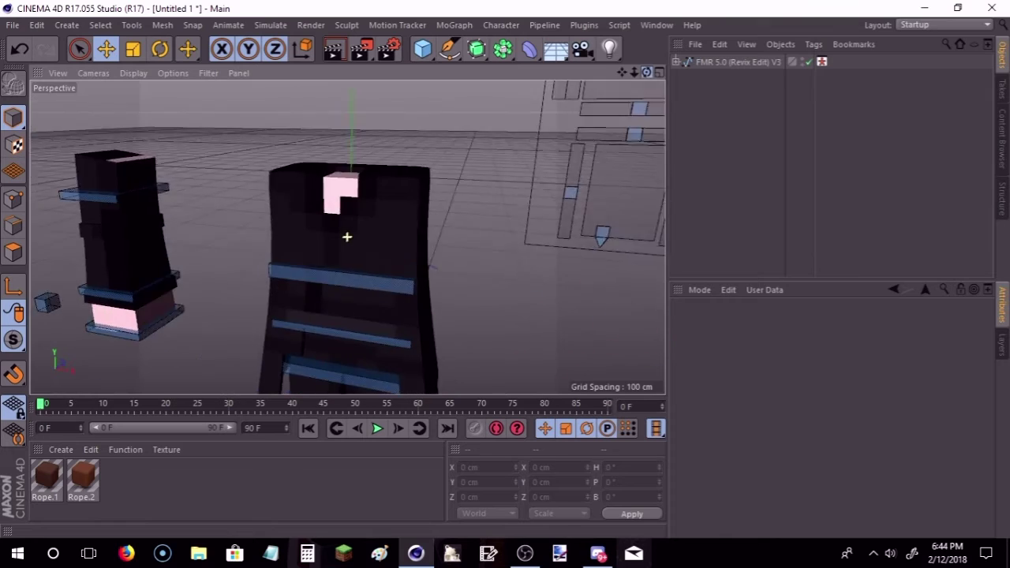
{"action": "left_click_drag", "start_coordinate": [347, 236], "coordinate": [347, 237]}
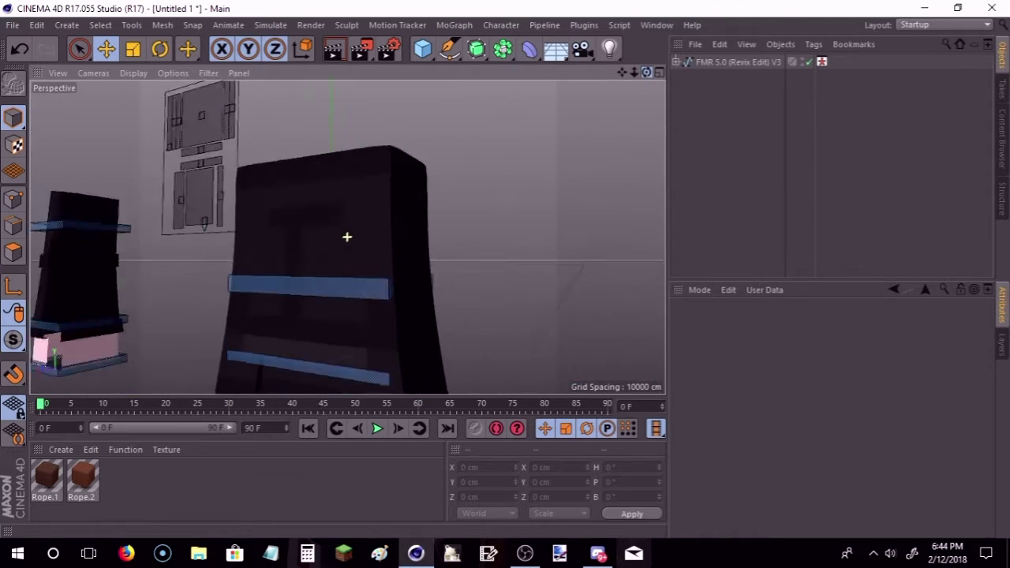
Step: Undo an accidental move of the goalLegR foot controller
{"action": "mouse_move", "coordinate": [644, 73]}
{"action": "left_mouse_down"}
{"action": "mouse_move", "coordinate": [464, 296]}
{"action": "mouse_move", "coordinate": [437, 294]}
{"action": "left_mouse_up"}
{"action": "left_click", "coordinate": [464, 294]}
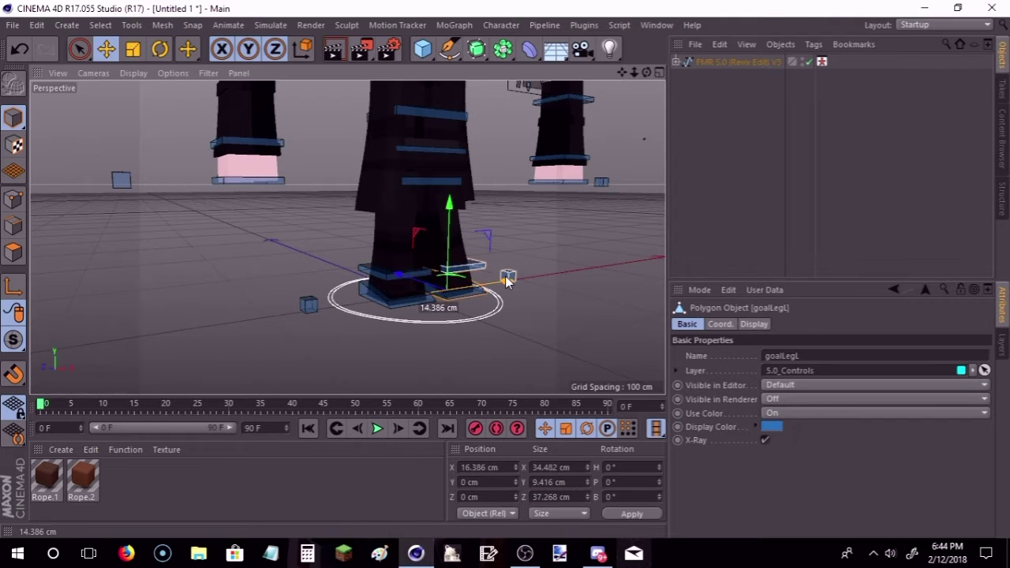
{"action": "key", "text": "ctrl+z"}
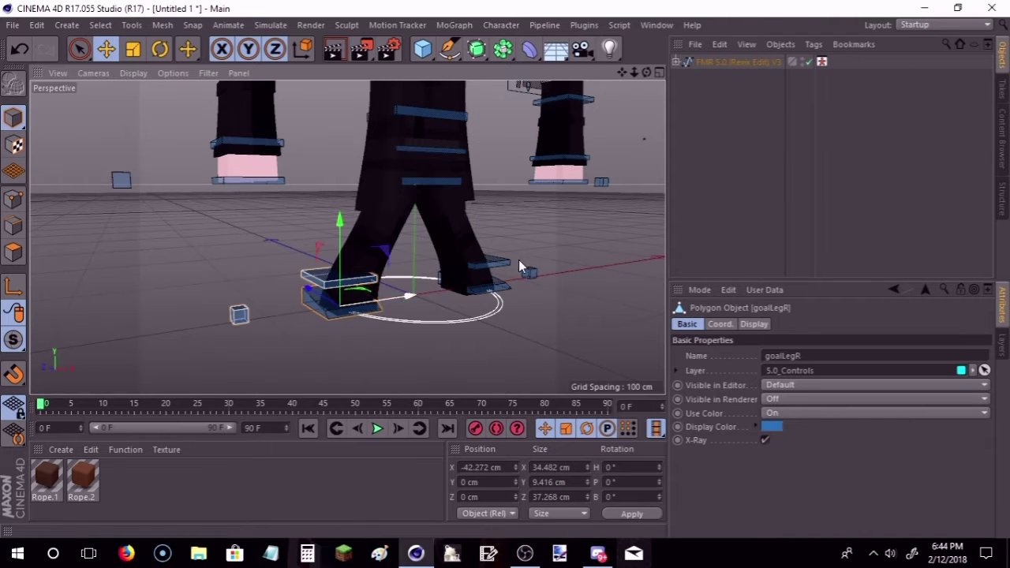
{"action": "key", "text": "ctrl+z"}
{"action": "scroll", "coordinate": [466, 237], "scroll_direction": "up", "scroll_amount": 3}
{"action": "scroll", "coordinate": [478, 292], "scroll_direction": "up", "scroll_amount": 3}
{"action": "scroll", "coordinate": [478, 292], "scroll_direction": "down", "scroll_amount": 3}
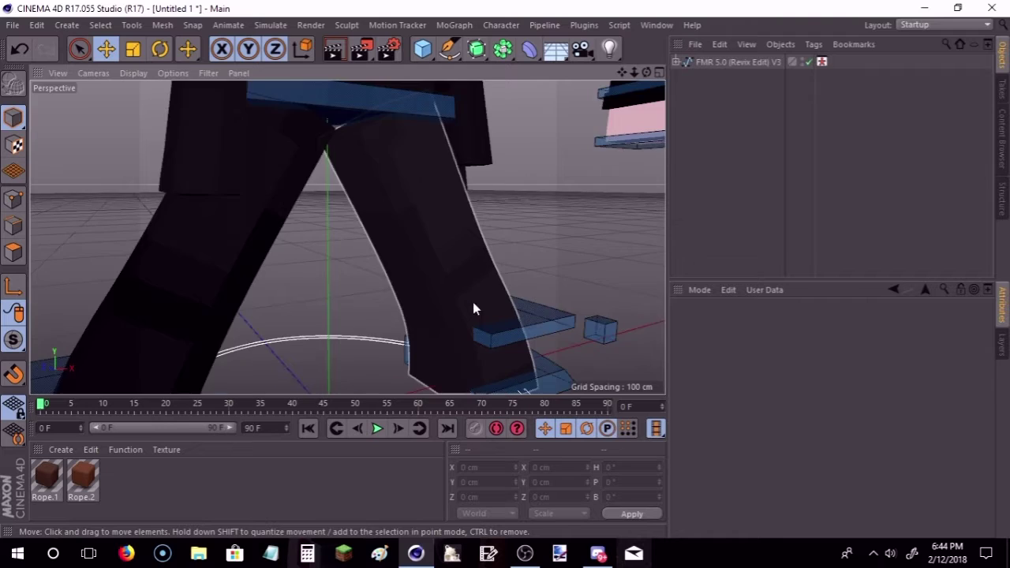
{"action": "scroll", "coordinate": [472, 302], "scroll_direction": "down", "scroll_amount": 2}
Step: Select a polygon band on the left leg meshLegL and extrude it slightly outward
{"action": "left_click", "coordinate": [465, 336]}
{"action": "left_click", "coordinate": [11, 254]}
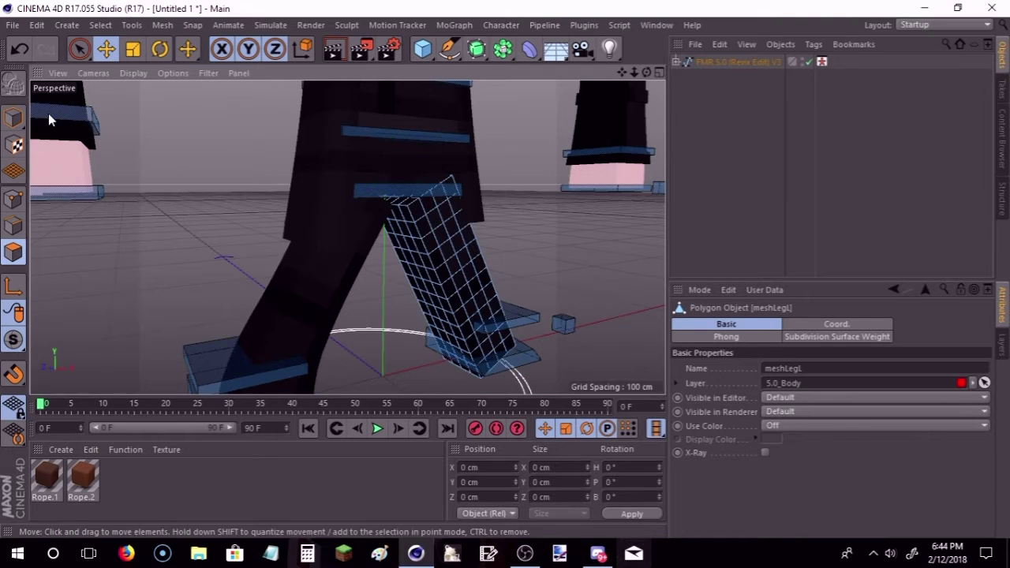
{"action": "left_click", "coordinate": [76, 51]}
{"action": "scroll", "coordinate": [402, 287], "scroll_direction": "up", "scroll_amount": 3}
{"action": "left_click_drag", "start_coordinate": [444, 292], "coordinate": [615, 219]}
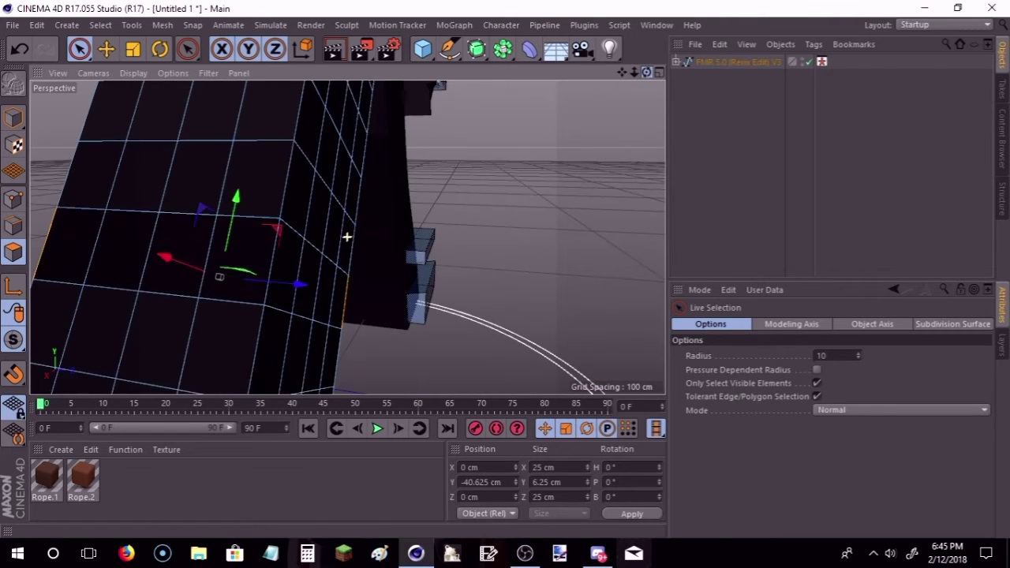
{"action": "left_click_drag", "start_coordinate": [636, 69], "coordinate": [191, 184]}
{"action": "left_click", "coordinate": [88, 253]}
{"action": "left_click_drag", "start_coordinate": [231, 297], "coordinate": [382, 322], "text": "shift"}
{"action": "key", "text": "d"}
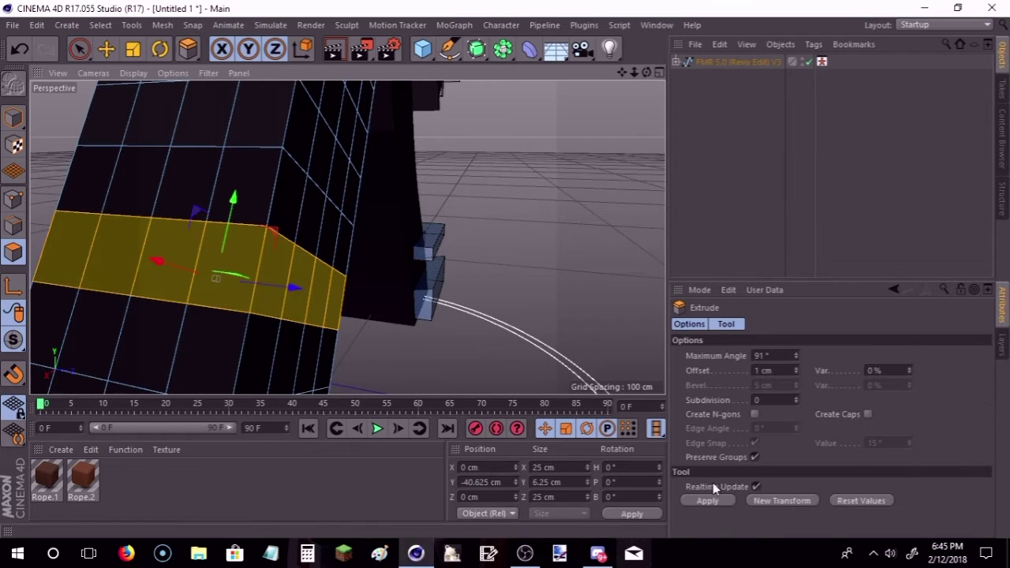
{"action": "left_click", "coordinate": [617, 128]}
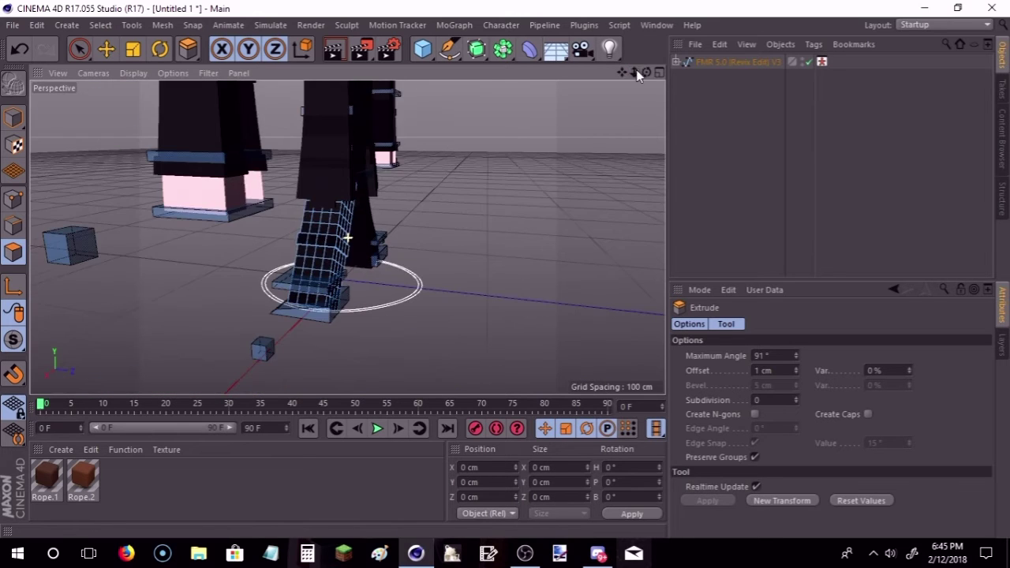
Step: Select the right leg mesh meshLegR in Polygons mode
{"action": "left_click_drag", "start_coordinate": [636, 70], "coordinate": [2, 193]}
{"action": "left_click", "coordinate": [13, 117]}
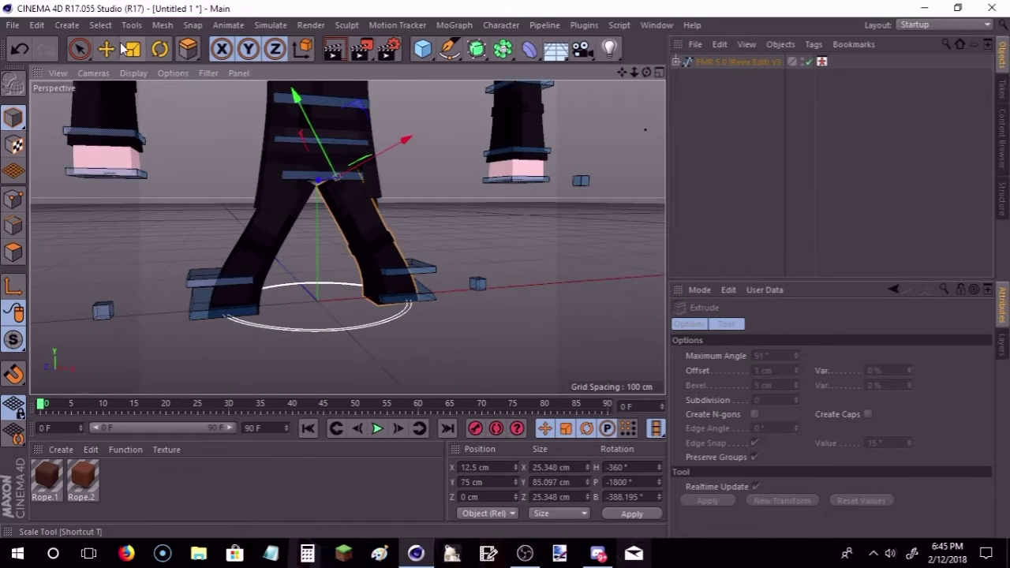
{"action": "left_click", "coordinate": [108, 49]}
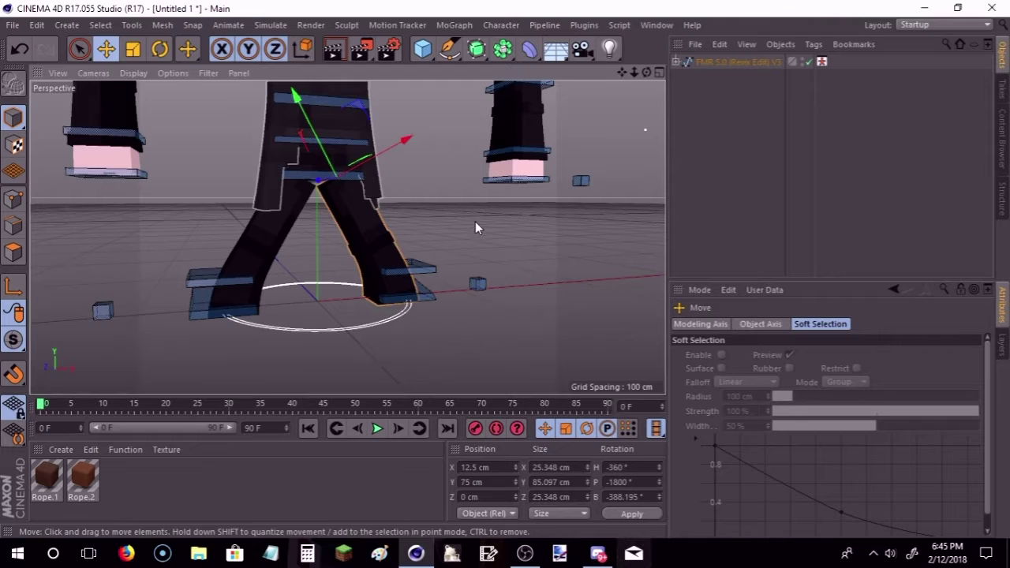
{"action": "left_click", "coordinate": [332, 218]}
{"action": "scroll", "coordinate": [220, 231], "scroll_direction": "up", "scroll_amount": 5}
{"action": "left_click", "coordinate": [278, 313]}
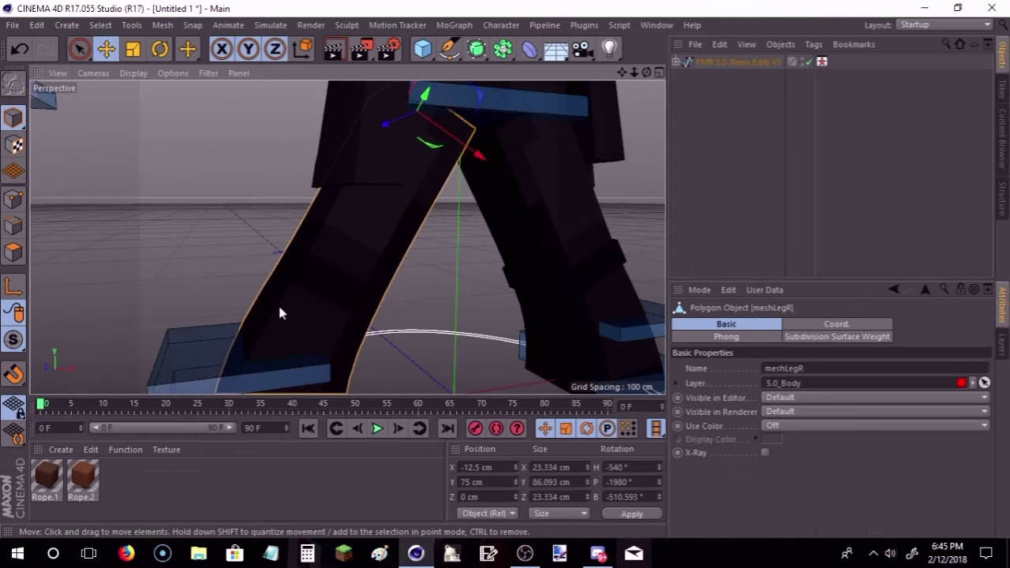
{"action": "left_click", "coordinate": [12, 251]}
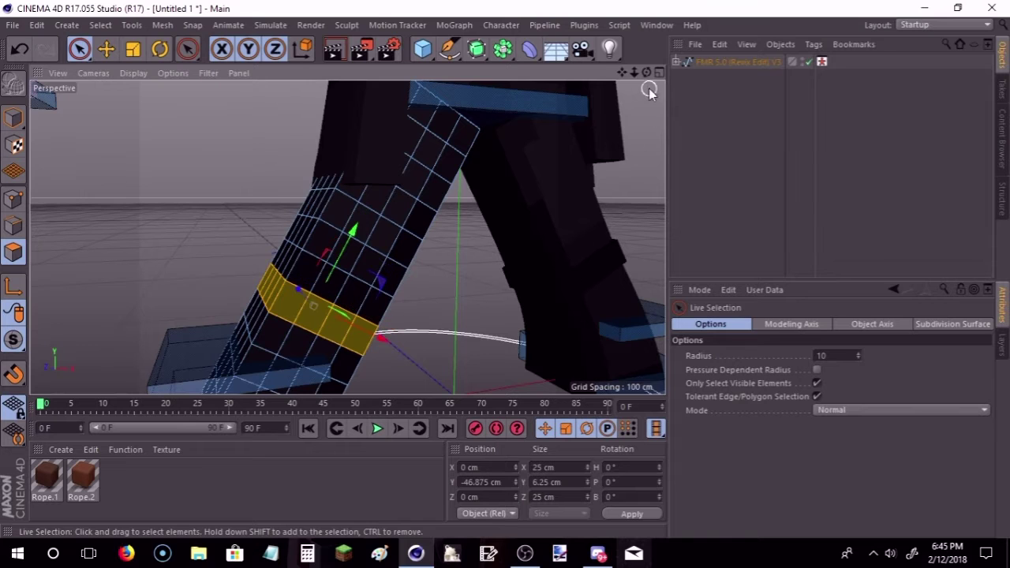
Step: Select a band of polygons around meshLegR, extrude it 1 cm, then deselect
{"action": "left_click_drag", "start_coordinate": [649, 91], "coordinate": [376, 335], "text": "alt"}
{"action": "scroll", "coordinate": [376, 335], "scroll_direction": "up", "scroll_amount": 3}
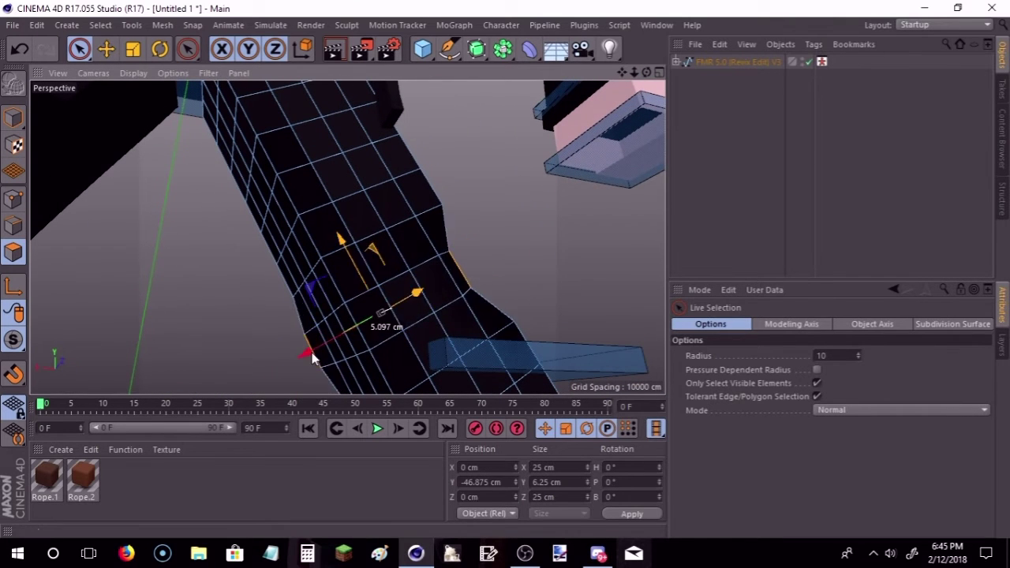
{"action": "left_click", "coordinate": [313, 357]}
{"action": "left_click_drag", "start_coordinate": [313, 357], "coordinate": [53, 72], "text": "alt"}
{"action": "left_click", "coordinate": [10, 49]}
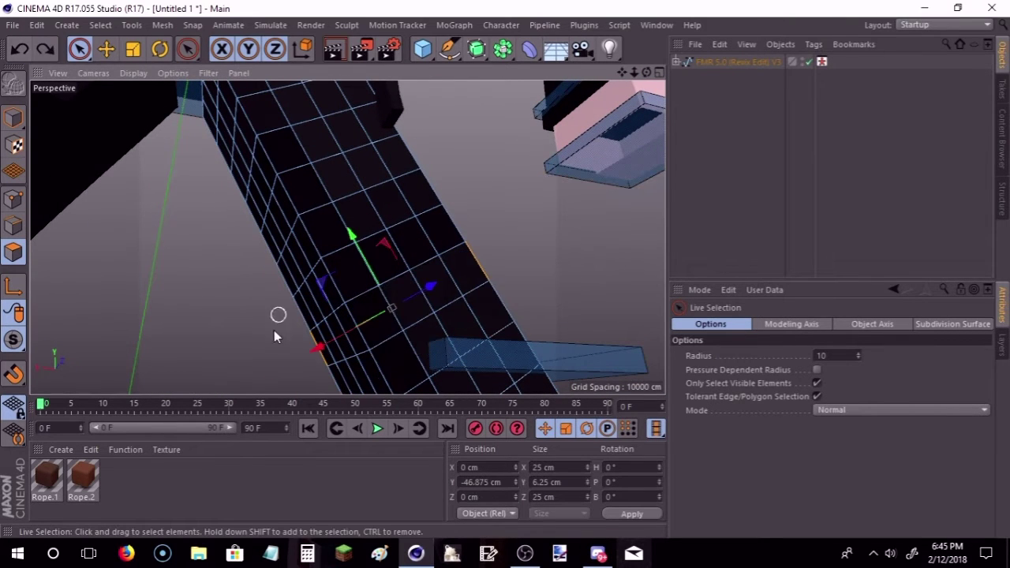
{"action": "left_click_drag", "start_coordinate": [325, 357], "coordinate": [486, 279]}
{"action": "key", "text": "d"}
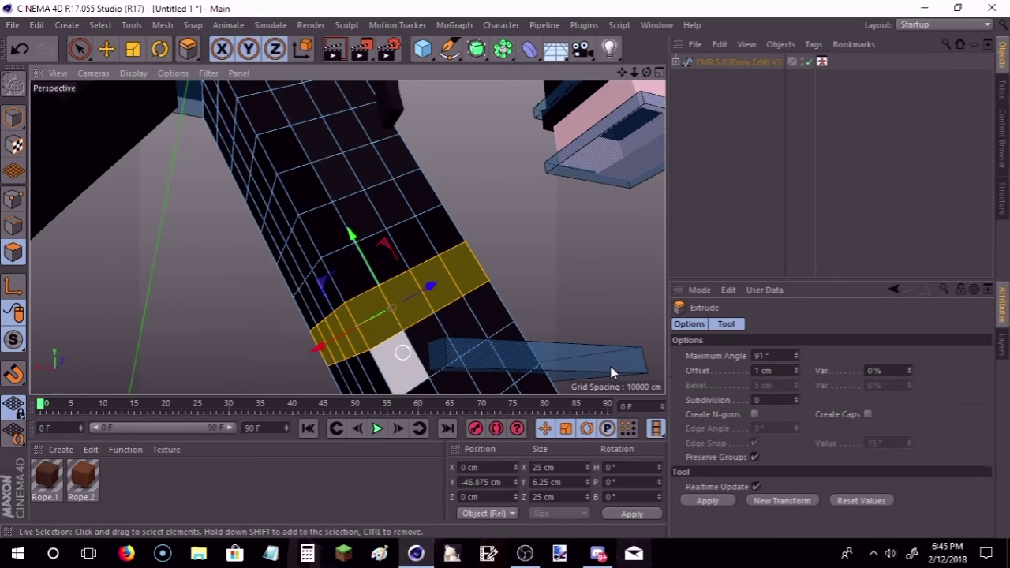
{"action": "left_click", "coordinate": [617, 312]}
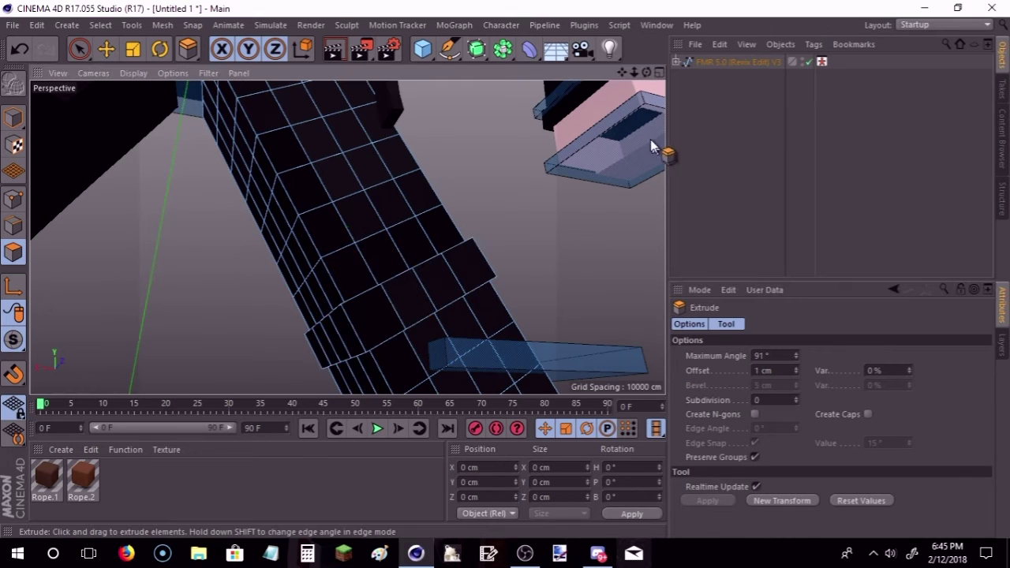
{"action": "mouse_move", "coordinate": [629, 71]}
{"action": "left_mouse_down"}
{"action": "mouse_move", "coordinate": [348, 237]}
{"action": "mouse_move", "coordinate": [561, 76]}
{"action": "left_mouse_up"}
Step: Set controlArmL's Position X to 0 cm in Model mode
{"action": "left_click", "coordinate": [20, 113]}
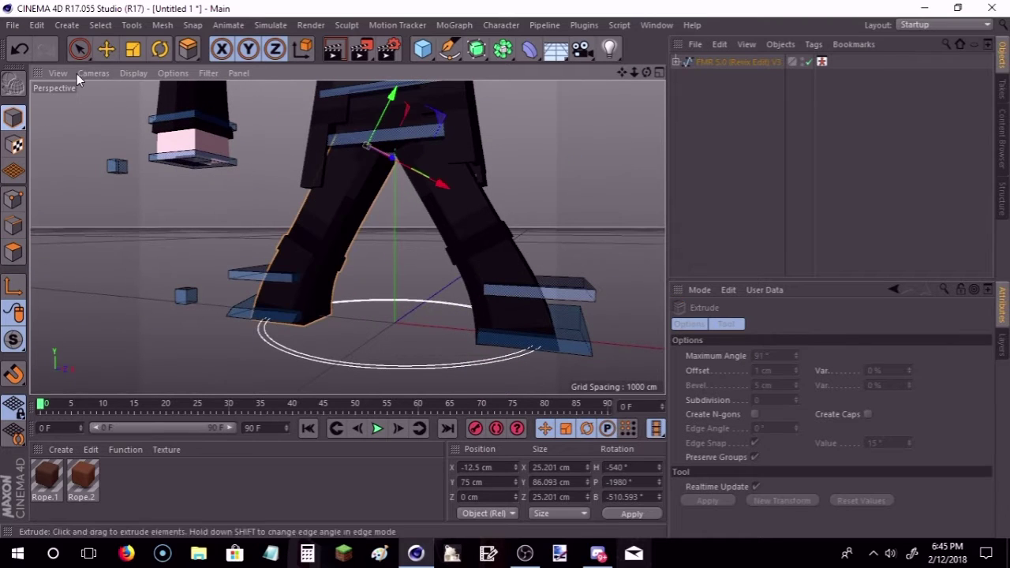
{"action": "left_click", "coordinate": [106, 49]}
{"action": "left_click", "coordinate": [234, 248]}
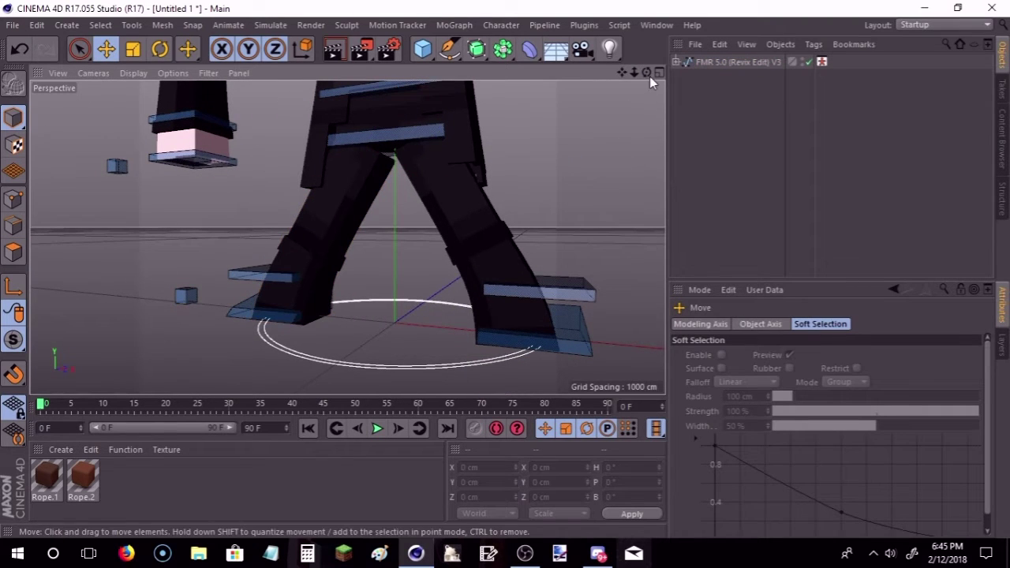
{"action": "left_click_drag", "start_coordinate": [647, 72], "coordinate": [623, 74]}
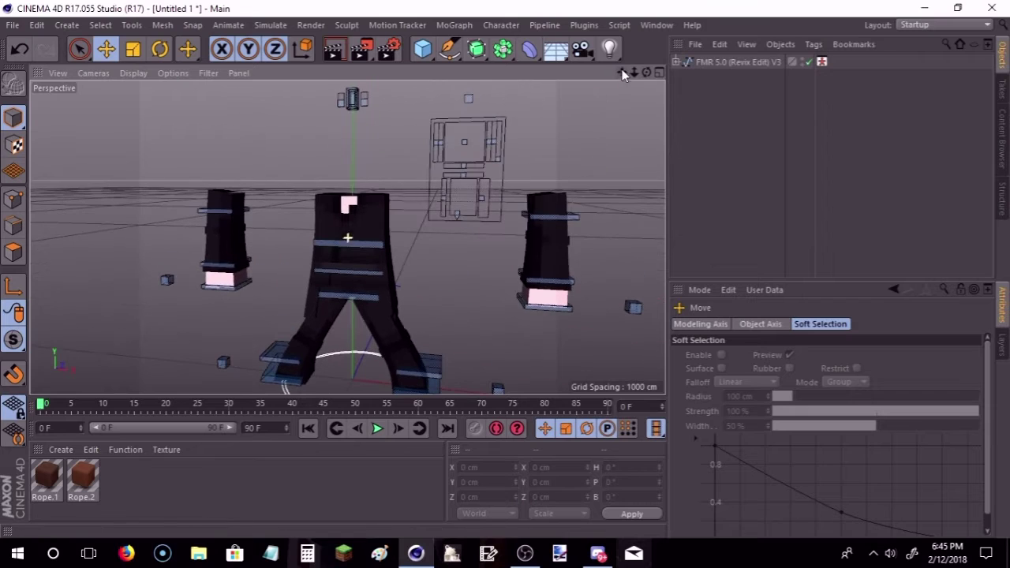
{"action": "left_click", "coordinate": [558, 218]}
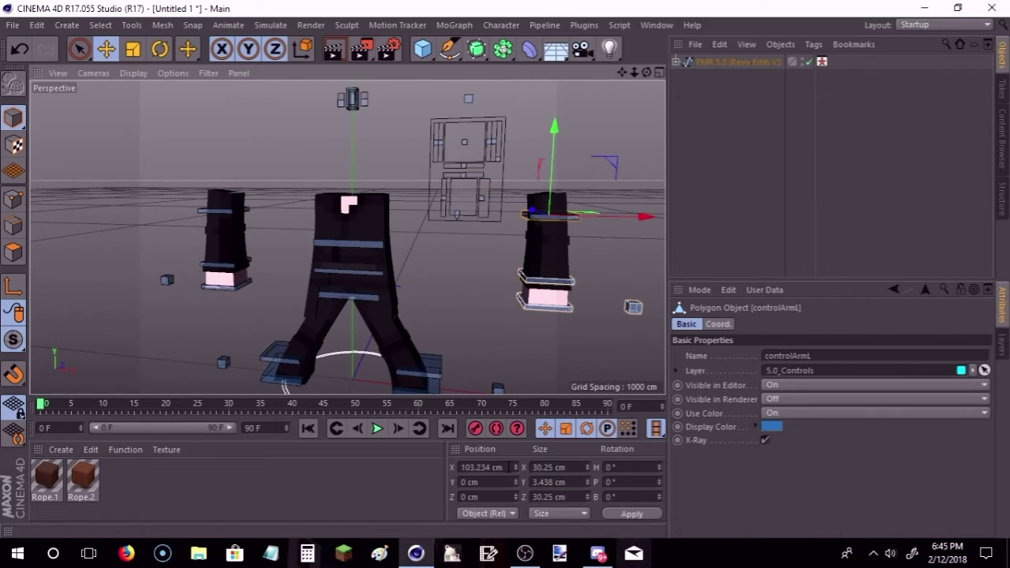
{"action": "left_click", "coordinate": [483, 468]}
{"action": "type", "text": "0"}
{"action": "left_click", "coordinate": [618, 514]}
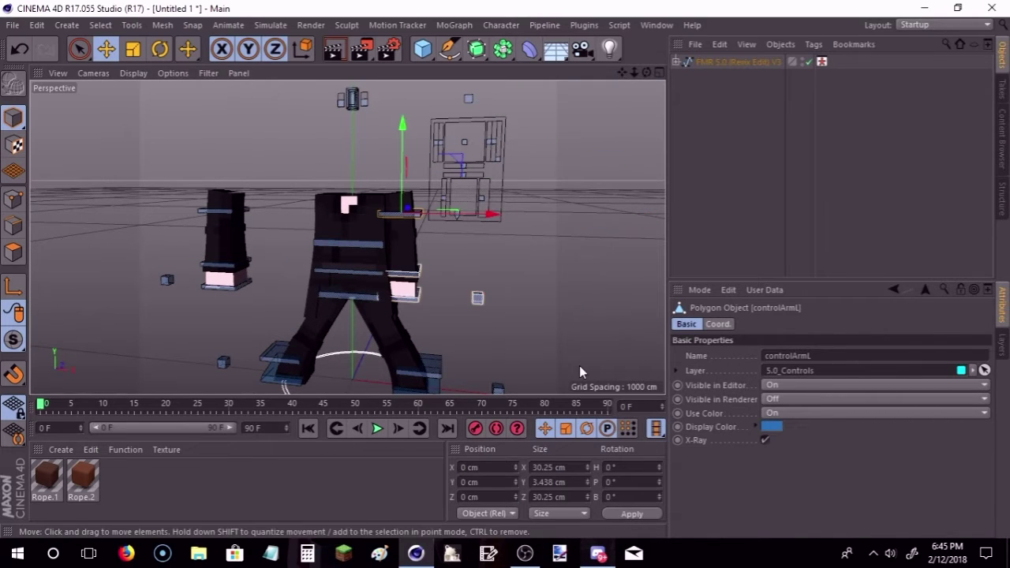
{"action": "left_click", "coordinate": [579, 365]}
Step: Set controlArmR's Position X to 0 cm and view the character from the front
{"action": "left_click", "coordinate": [227, 213]}
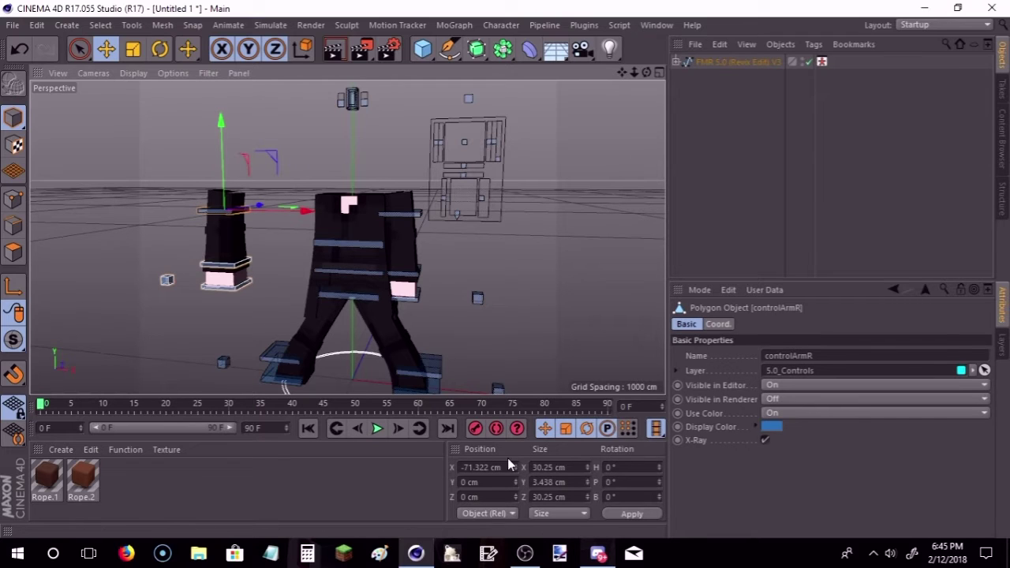
{"action": "left_click", "coordinate": [474, 469]}
{"action": "left_click", "coordinate": [557, 374]}
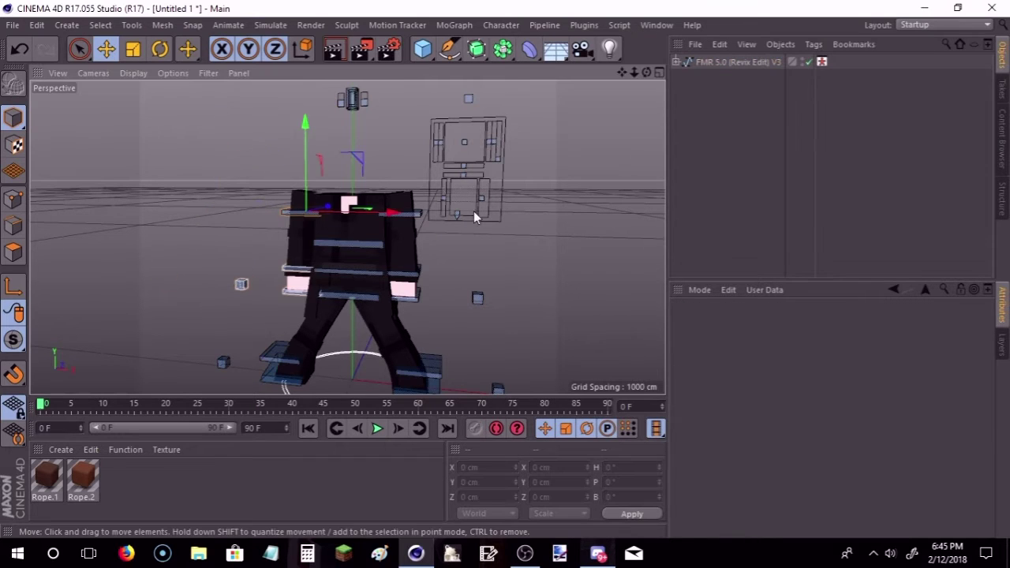
{"action": "scroll", "coordinate": [445, 115], "scroll_direction": "up", "scroll_amount": 5}
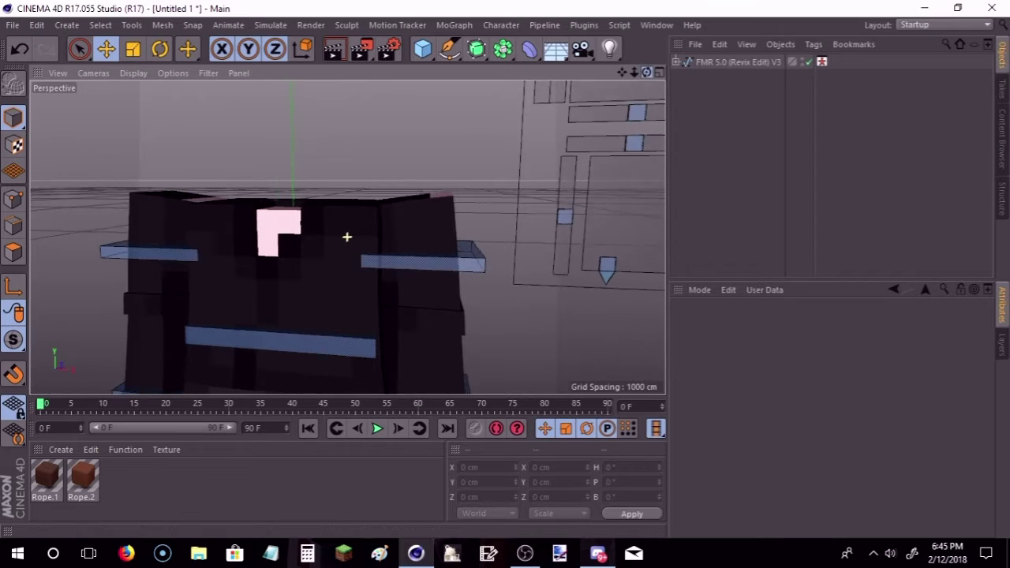
{"action": "left_click_drag", "start_coordinate": [347, 234], "coordinate": [590, 103], "text": "alt"}
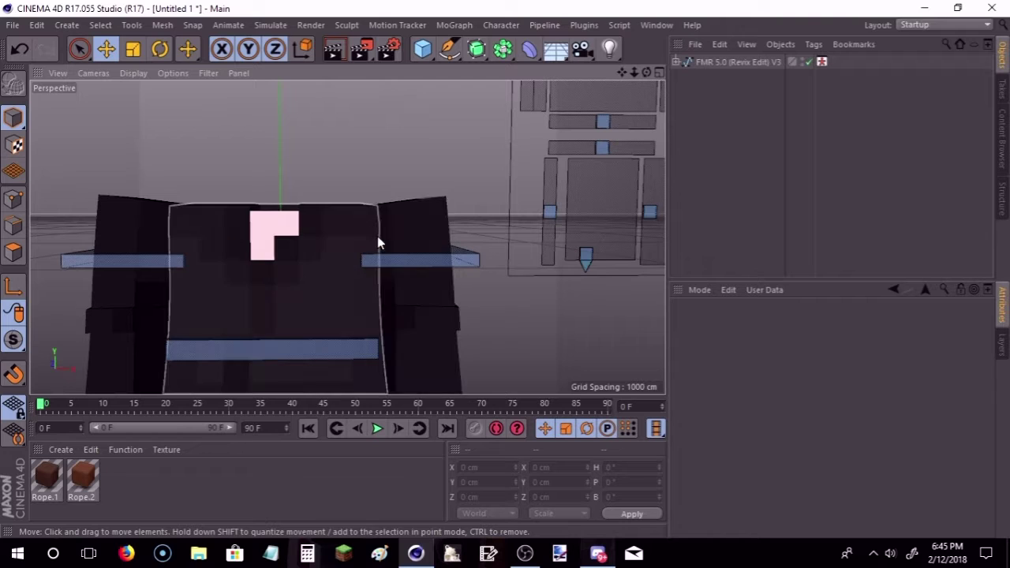
{"action": "left_click_drag", "start_coordinate": [633, 72], "coordinate": [609, 78]}
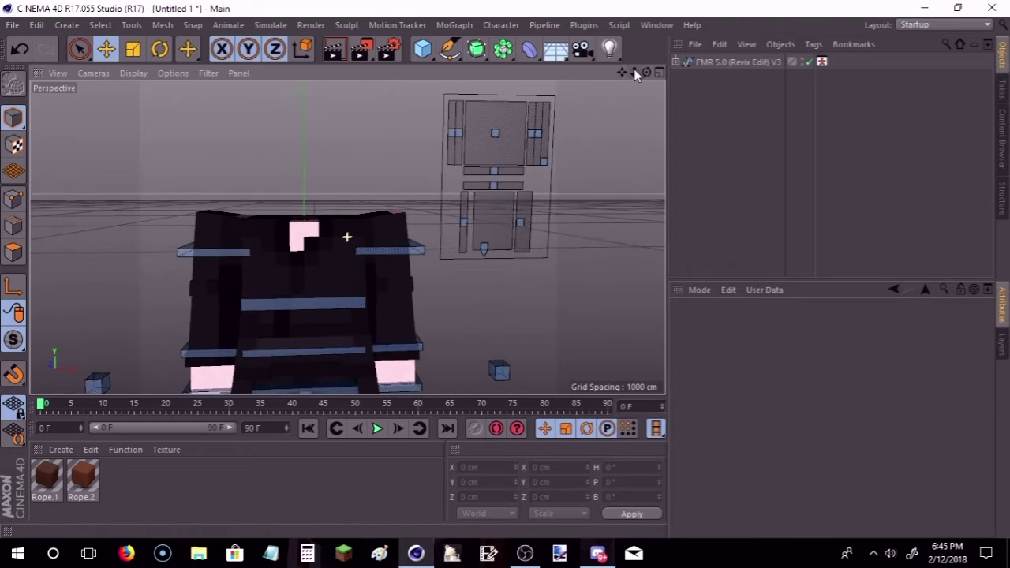
Step: Set controlNeck's Position Y to 1 cm and orbit to check the head on the body
{"action": "left_click", "coordinate": [407, 97]}
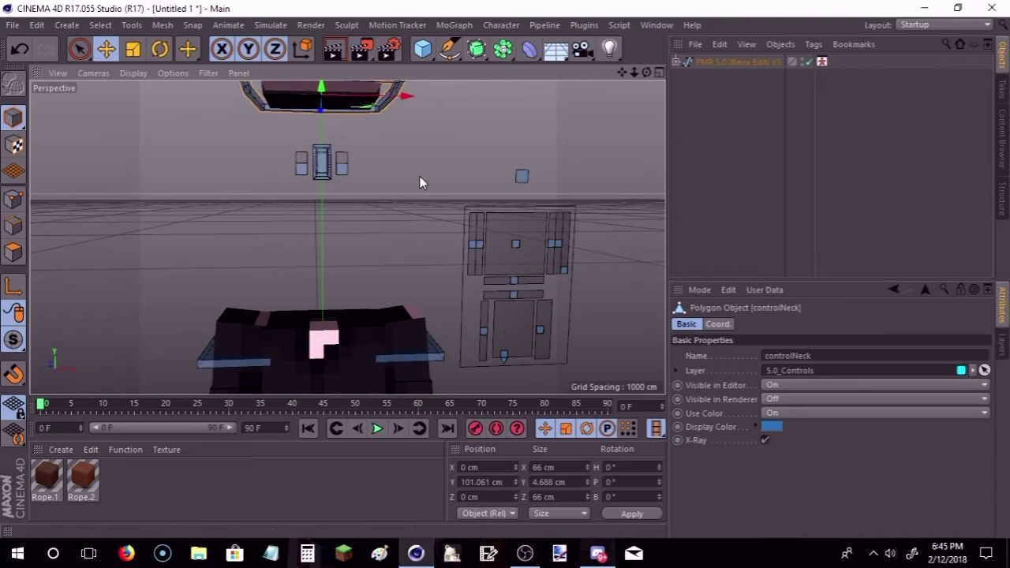
{"action": "left_click", "coordinate": [500, 482]}
{"action": "type", "text": "1"}
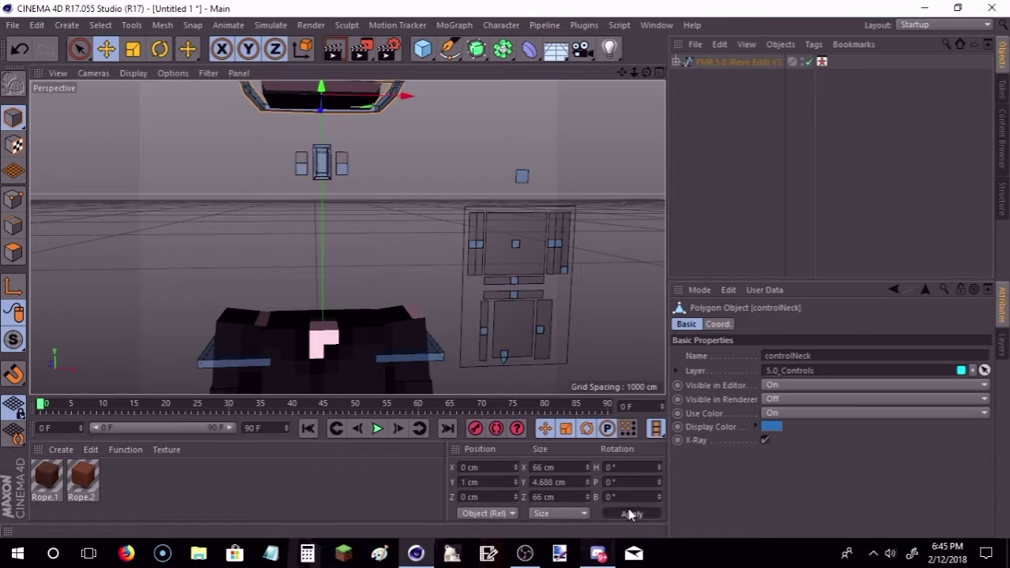
{"action": "left_click", "coordinate": [629, 512]}
{"action": "left_click", "coordinate": [630, 142]}
{"action": "left_click_drag", "start_coordinate": [647, 75], "coordinate": [347, 236]}
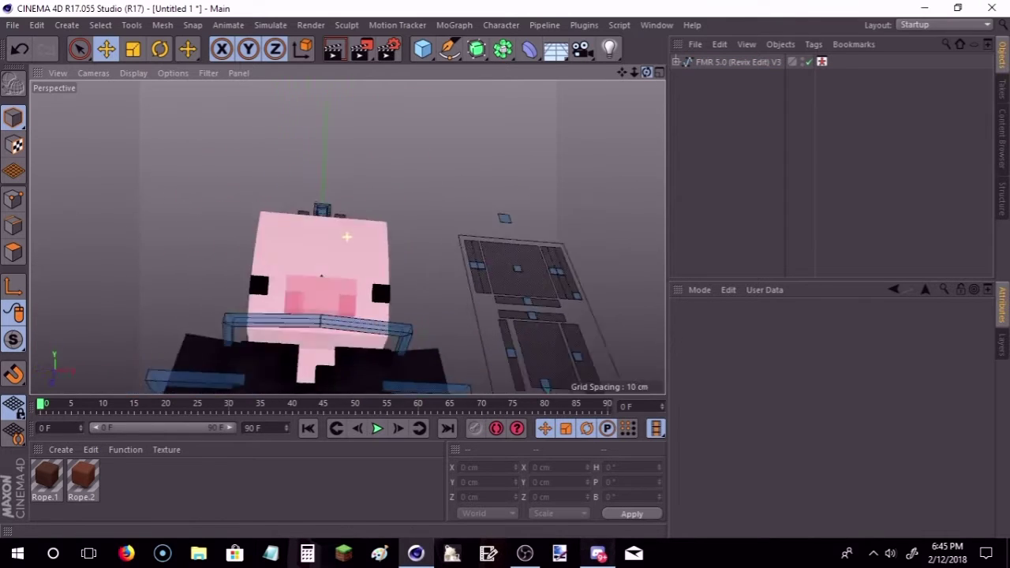
{"action": "mouse_move", "coordinate": [347, 237]}
{"action": "left_mouse_down"}
{"action": "mouse_move", "coordinate": [638, 79]}
{"action": "mouse_move", "coordinate": [344, 202]}
{"action": "left_mouse_up"}
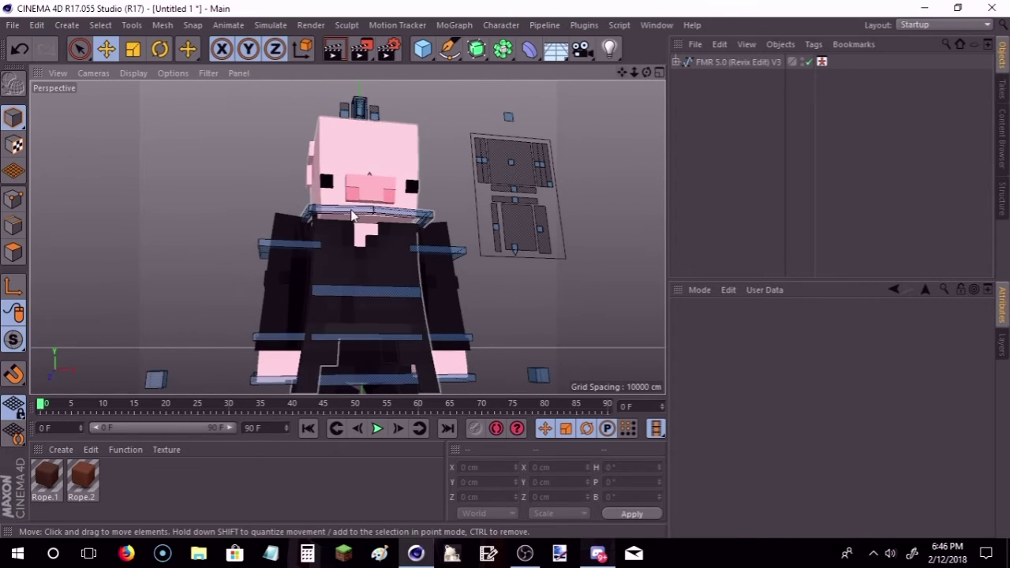
{"action": "mouse_move", "coordinate": [635, 71]}
{"action": "left_mouse_down"}
{"action": "mouse_move", "coordinate": [627, 87]}
{"action": "mouse_move", "coordinate": [569, 75]}
{"action": "left_mouse_up"}
{"action": "left_click_drag", "start_coordinate": [347, 237], "coordinate": [347, 237], "text": "alt"}
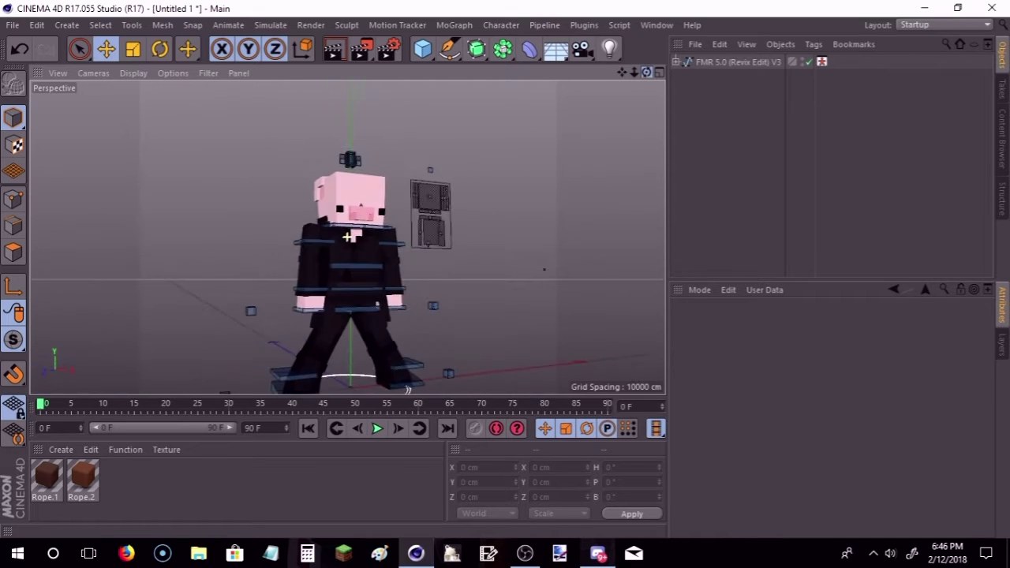
{"action": "scroll", "coordinate": [349, 232], "scroll_direction": "up", "scroll_amount": 2}
{"action": "scroll", "coordinate": [379, 248], "scroll_direction": "up", "scroll_amount": 2}
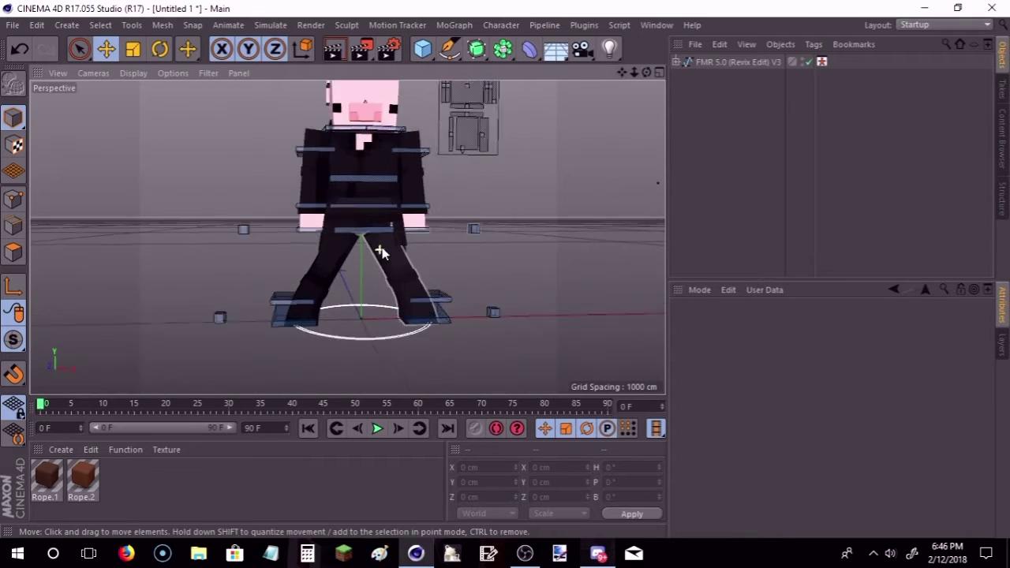
{"action": "scroll", "coordinate": [457, 340], "scroll_direction": "up", "scroll_amount": 2}
Step: Set goalLegL and goalLegR Position X to 0 cm, then frame the pig with H
{"action": "left_click", "coordinate": [457, 340]}
{"action": "left_click", "coordinate": [486, 466]}
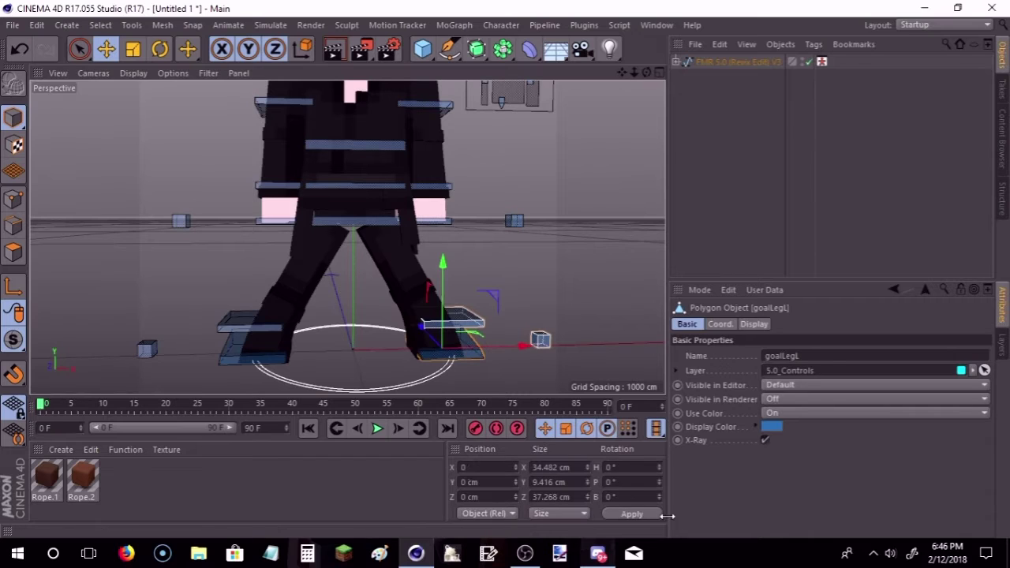
{"action": "key", "text": "Return"}
{"action": "left_click", "coordinate": [250, 335]}
{"action": "left_click", "coordinate": [477, 467]}
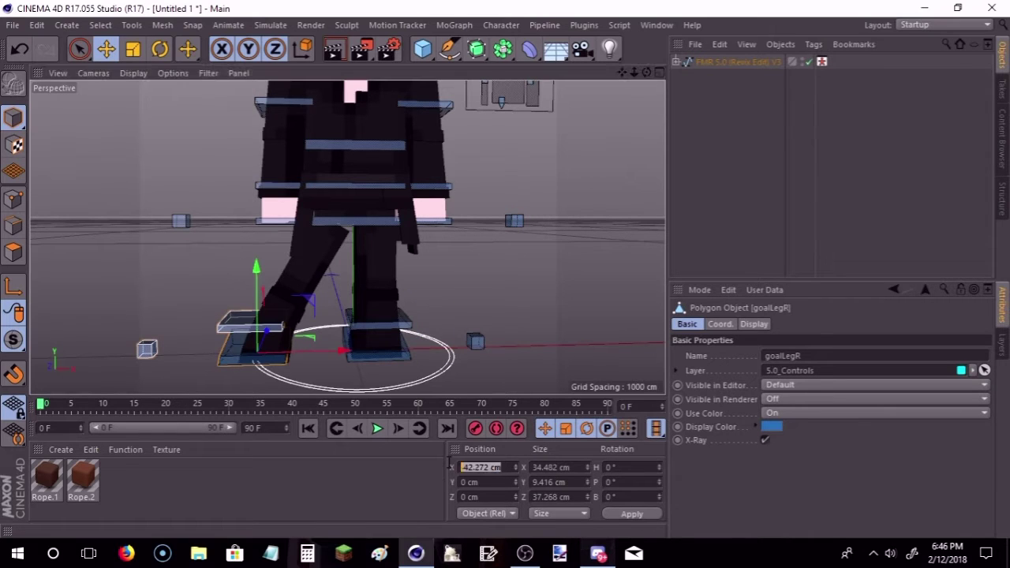
{"action": "key", "text": "Return"}
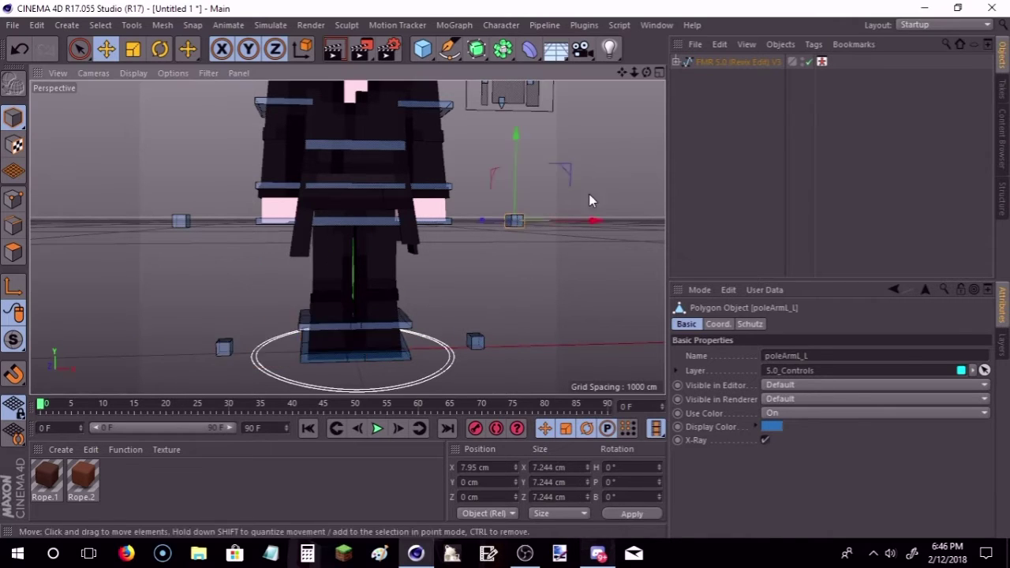
{"action": "left_click", "coordinate": [650, 103]}
{"action": "key", "text": "h"}
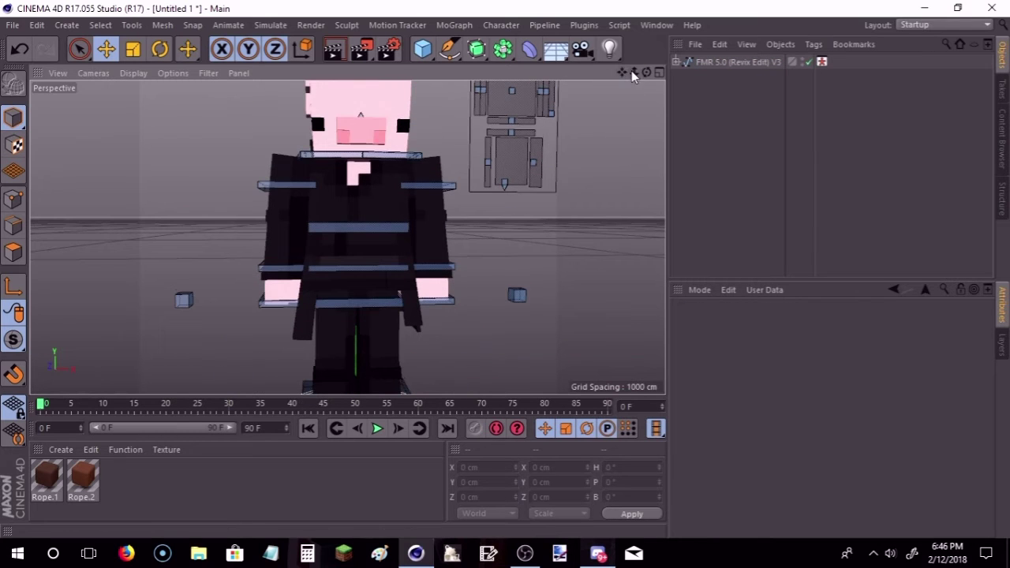
{"action": "scroll", "coordinate": [347, 237], "scroll_direction": "down", "scroll_amount": 1}
{"action": "scroll", "coordinate": [348, 237], "scroll_direction": "up", "scroll_amount": 2}
{"action": "scroll", "coordinate": [347, 237], "scroll_direction": "up", "scroll_amount": 2}
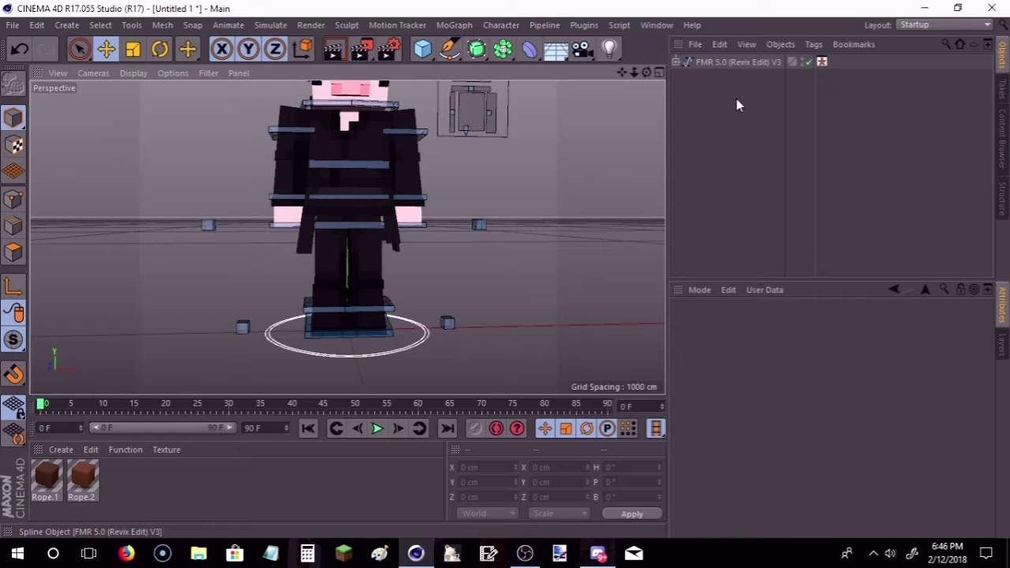
{"action": "left_click", "coordinate": [389, 330]}
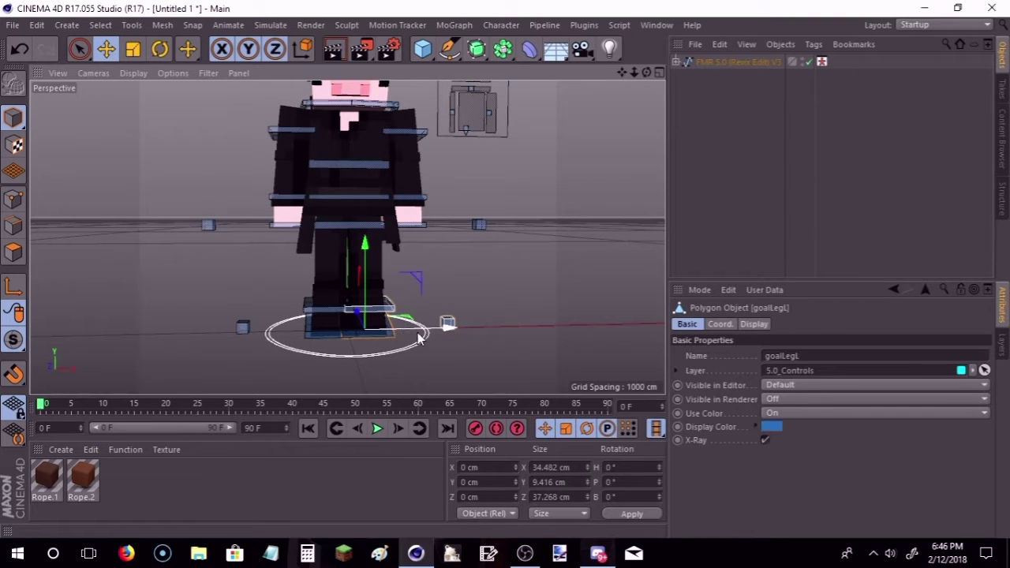
{"action": "left_click_drag", "start_coordinate": [419, 337], "coordinate": [483, 336]}
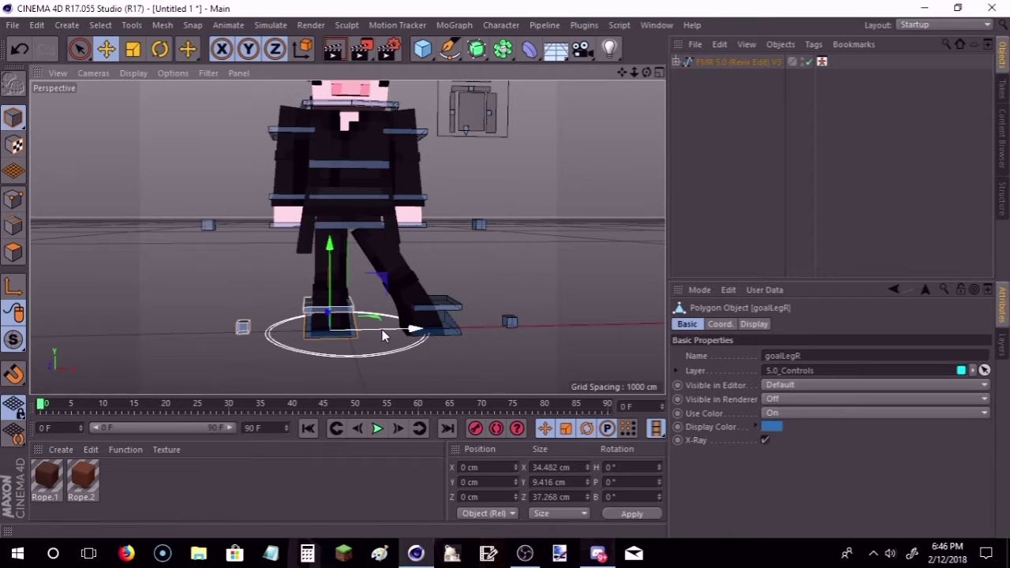
{"action": "left_click", "coordinate": [328, 316]}
{"action": "mouse_move", "coordinate": [328, 316]}
{"action": "left_mouse_down"}
{"action": "mouse_move", "coordinate": [295, 281]}
{"action": "mouse_move", "coordinate": [293, 213]}
{"action": "left_mouse_up"}
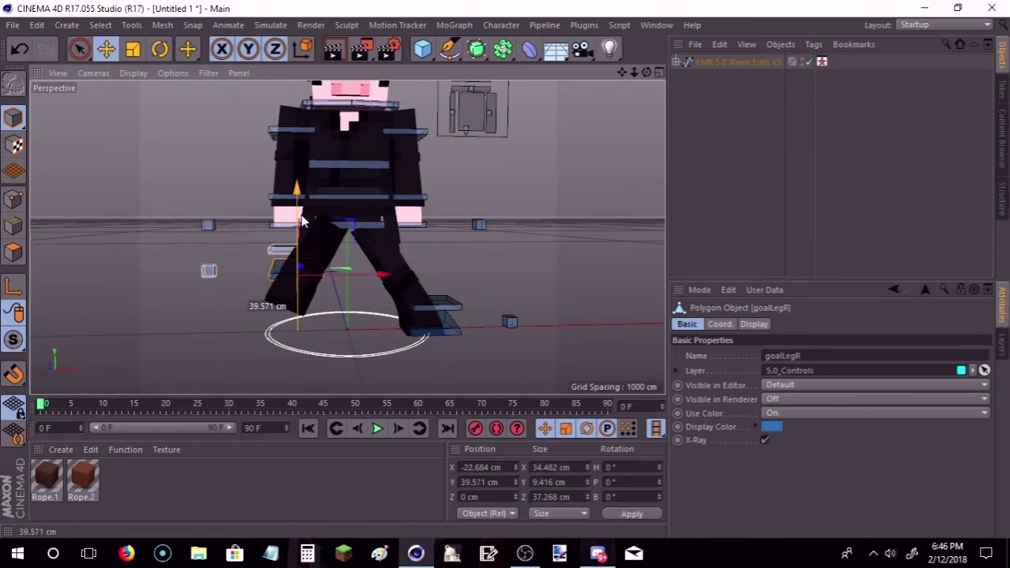
{"action": "left_click_drag", "start_coordinate": [646, 71], "coordinate": [390, 162]}
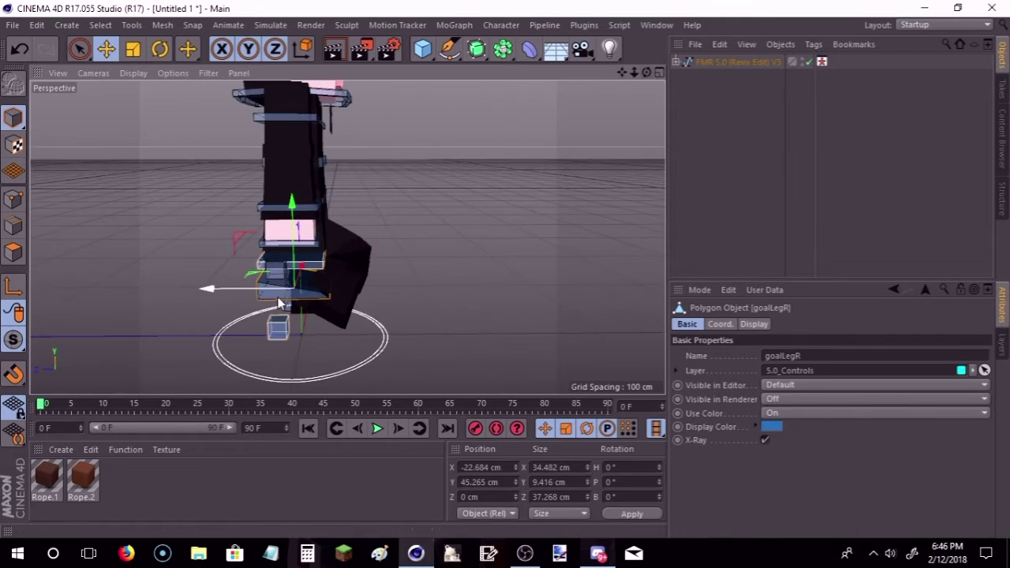
{"action": "left_click_drag", "start_coordinate": [298, 293], "coordinate": [363, 289]}
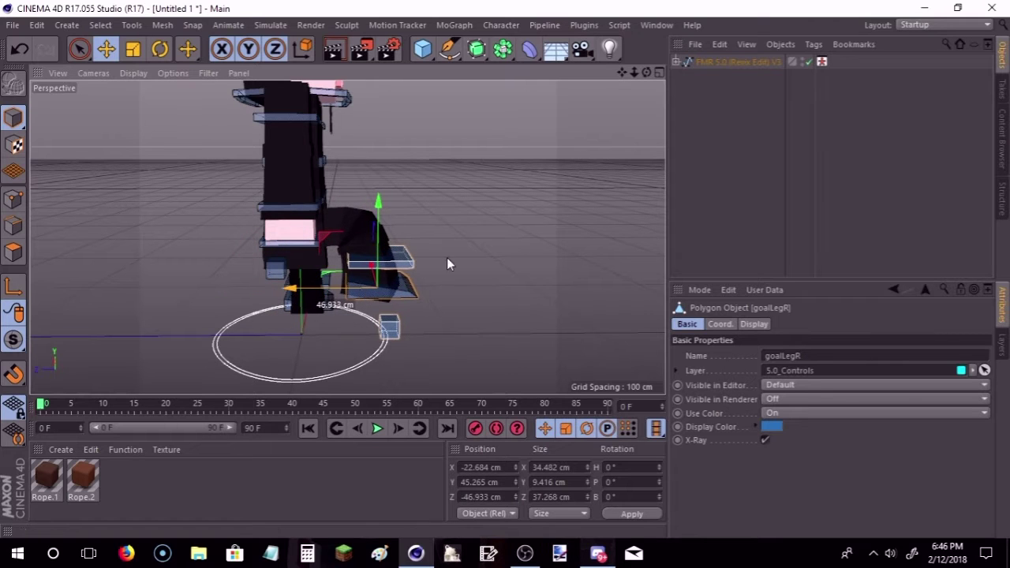
{"action": "left_click", "coordinate": [505, 181]}
{"action": "left_click_drag", "start_coordinate": [647, 72], "coordinate": [345, 232]}
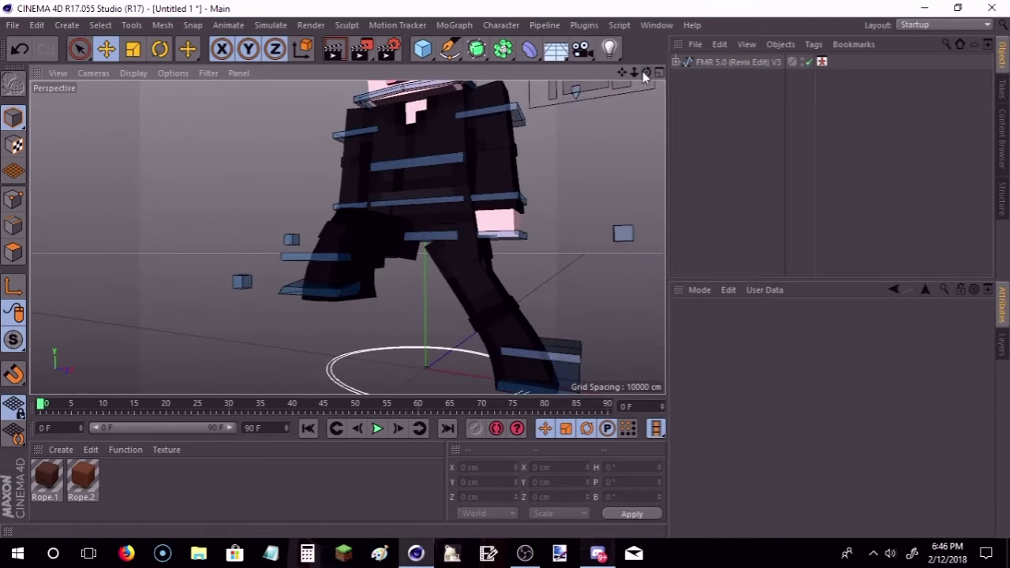
{"action": "left_click_drag", "start_coordinate": [634, 72], "coordinate": [376, 274]}
{"action": "left_click", "coordinate": [308, 254]}
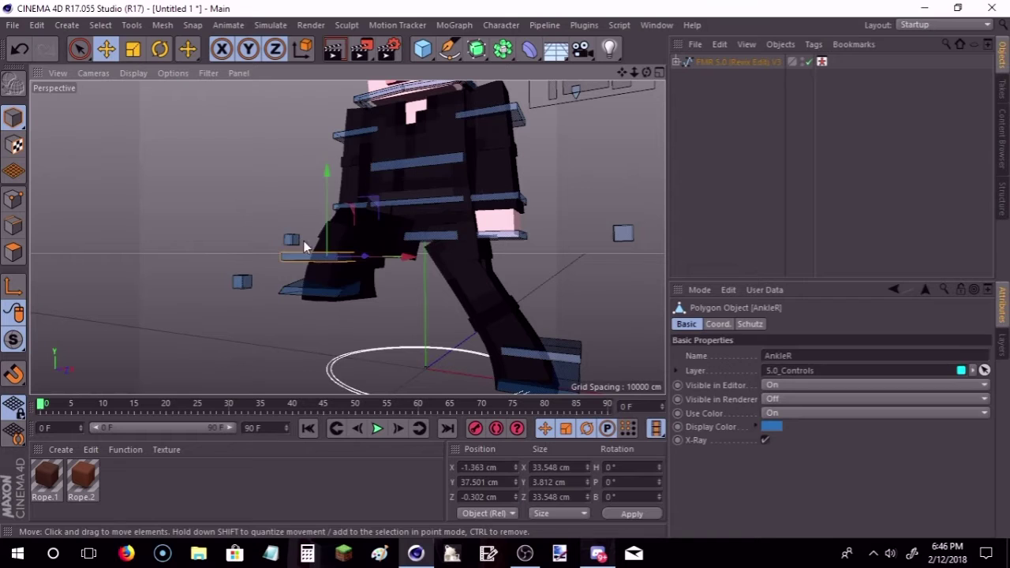
{"action": "left_click", "coordinate": [156, 49]}
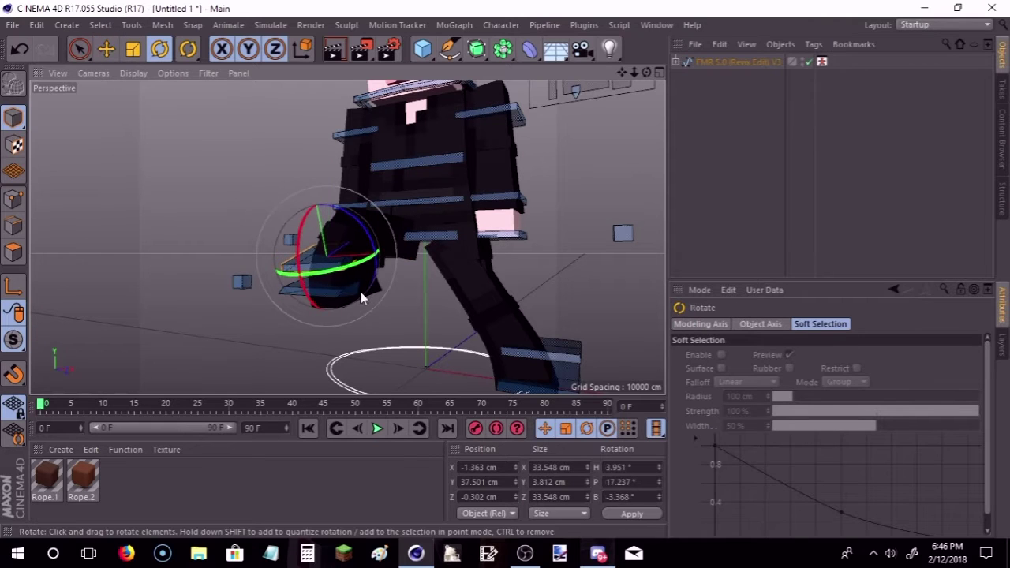
{"action": "key", "text": "ctrl+z"}
{"action": "left_click", "coordinate": [435, 231]}
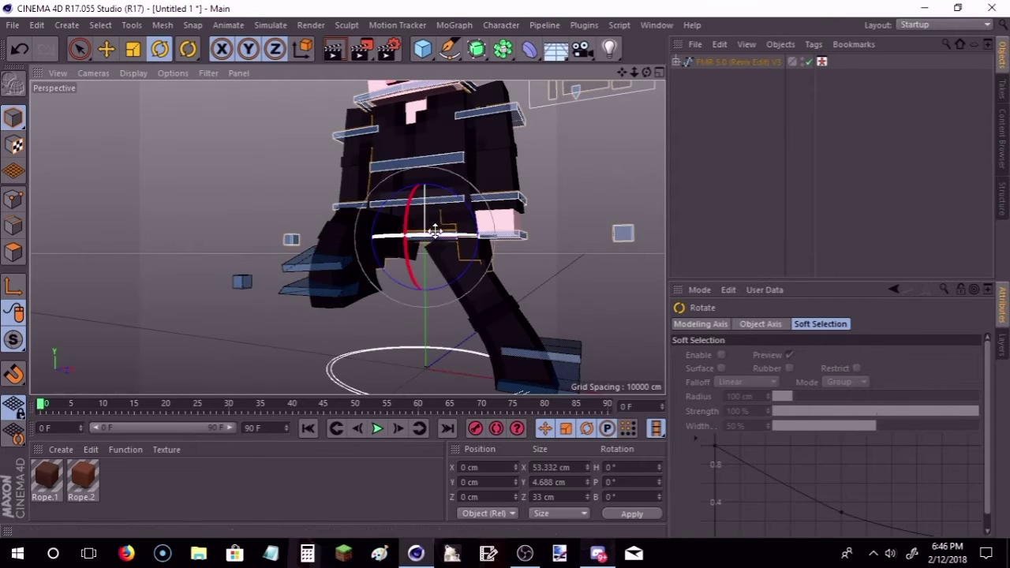
{"action": "left_click_drag", "start_coordinate": [434, 230], "coordinate": [411, 178]}
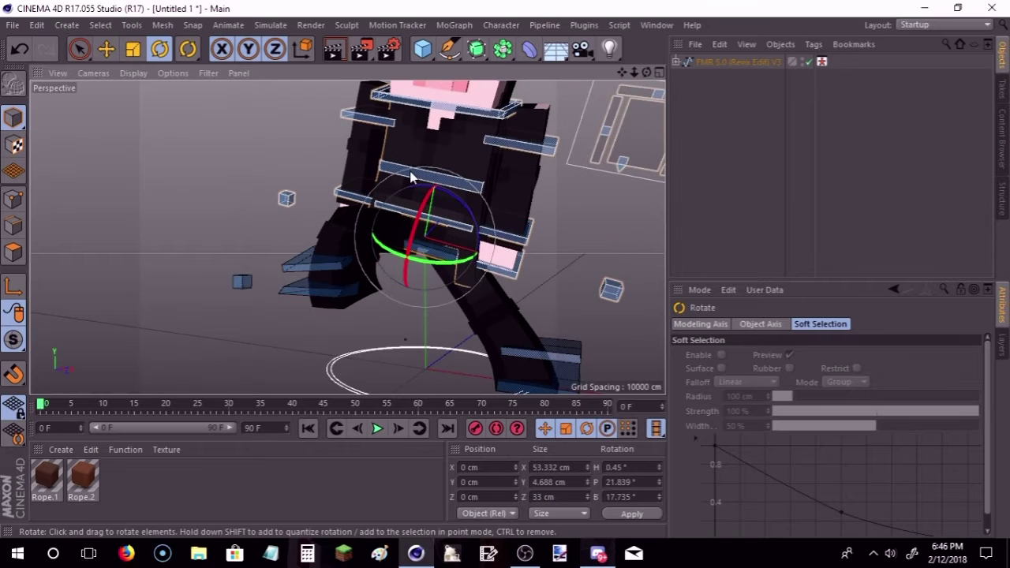
{"action": "left_click", "coordinate": [411, 177]}
{"action": "left_click_drag", "start_coordinate": [389, 149], "coordinate": [369, 179]}
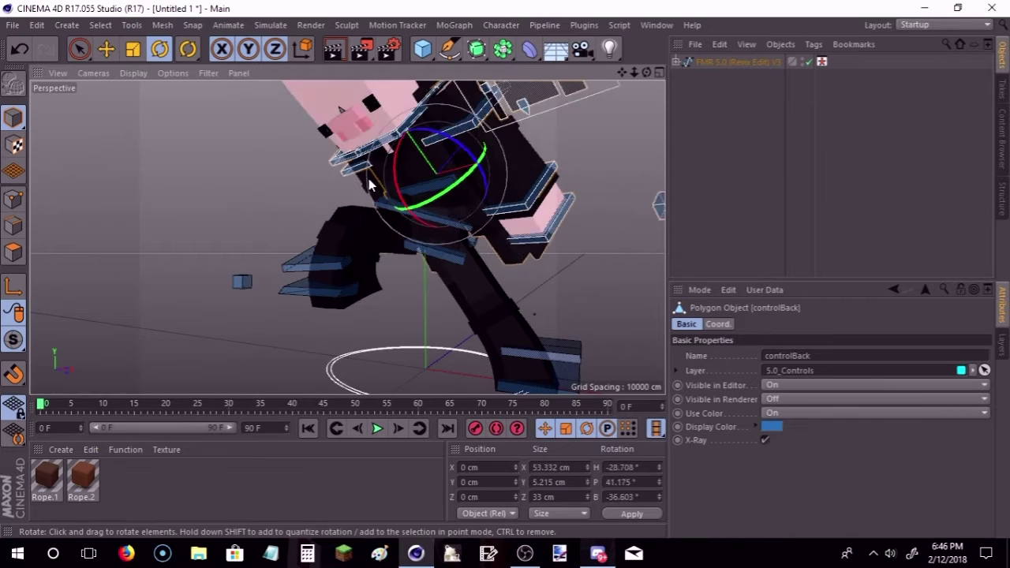
{"action": "key", "text": "ctrl+z"}
{"action": "key", "text": "ctrl+z"}
{"action": "key", "text": "ctrl+z"}
{"action": "key", "text": "ctrl+z"}
{"action": "key", "text": "ctrl+z"}
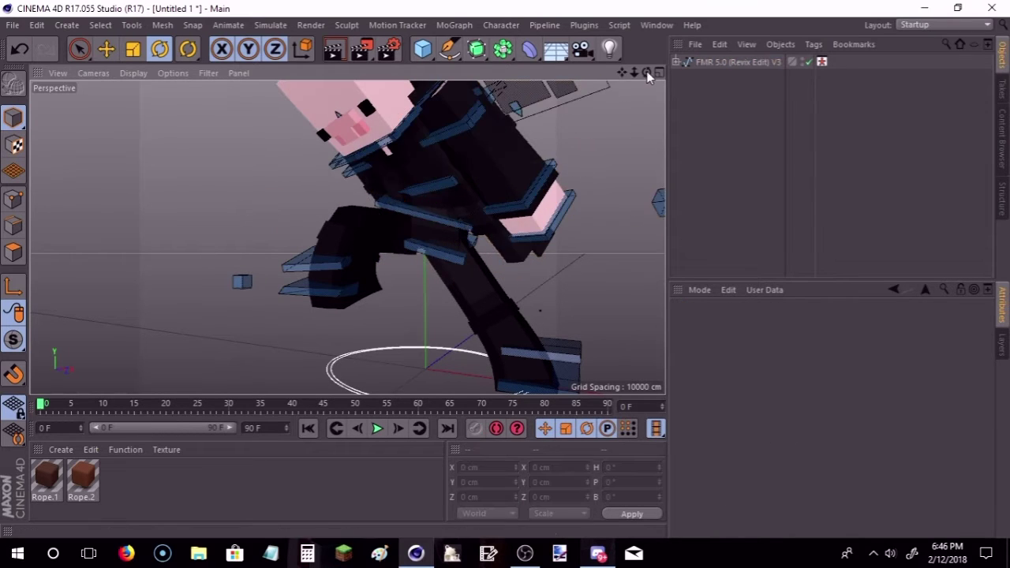
{"action": "left_click_drag", "start_coordinate": [646, 71], "coordinate": [453, 192]}
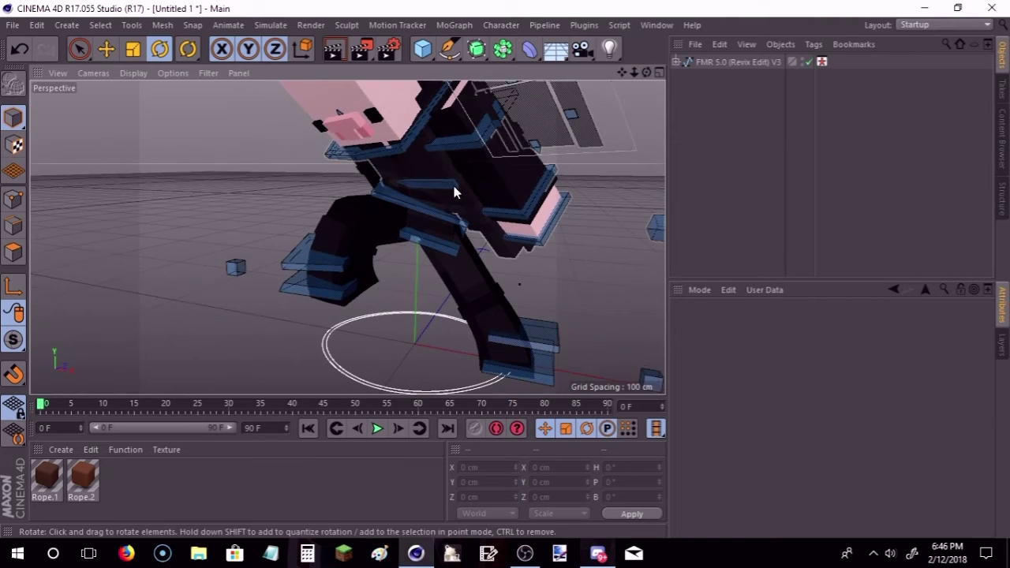
{"action": "left_click", "coordinate": [472, 184]}
{"action": "left_click_drag", "start_coordinate": [472, 183], "coordinate": [476, 219]}
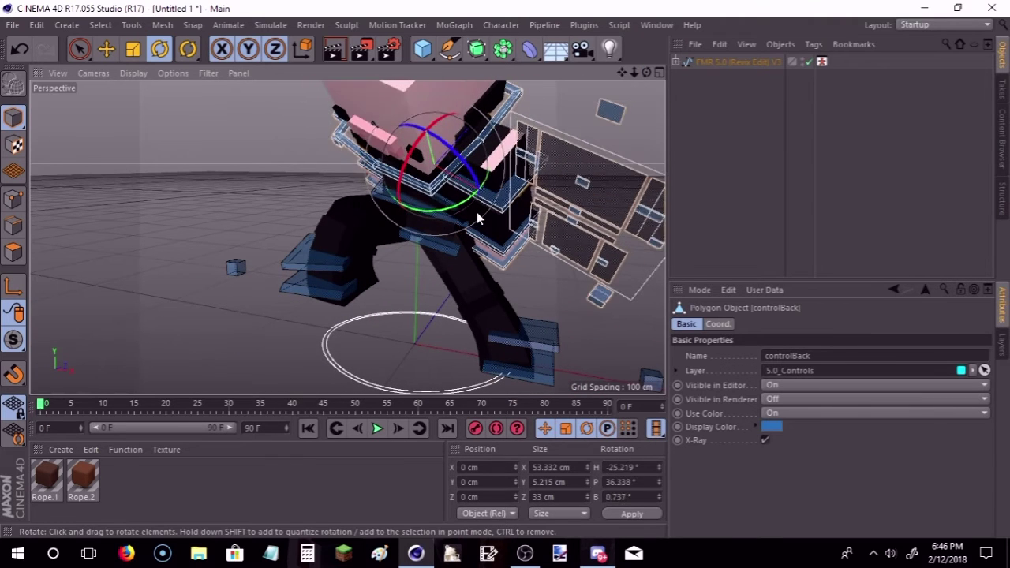
{"action": "key", "text": "ctrl+z"}
{"action": "key", "text": "ctrl+z"}
{"action": "key", "text": "ctrl+z"}
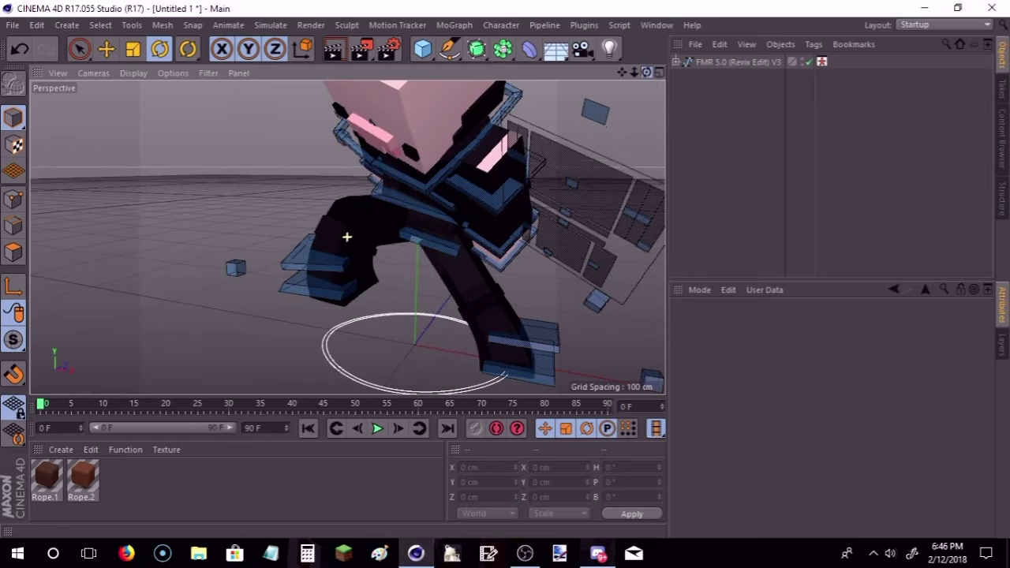
{"action": "left_click_drag", "start_coordinate": [346, 237], "coordinate": [530, 149], "text": "alt"}
{"action": "left_click", "coordinate": [479, 191]}
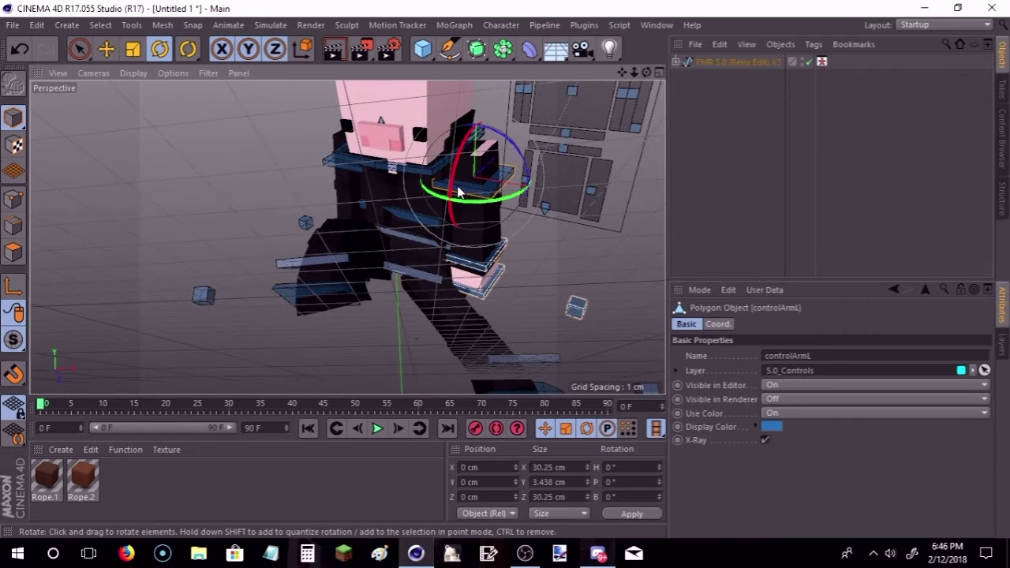
Step: Try a new left-arm angle and hand-goal position, then undo those changes
{"action": "mouse_move", "coordinate": [459, 191]}
{"action": "left_mouse_down"}
{"action": "mouse_move", "coordinate": [469, 144]}
{"action": "mouse_move", "coordinate": [492, 215]}
{"action": "left_mouse_up"}
{"action": "left_click", "coordinate": [111, 49]}
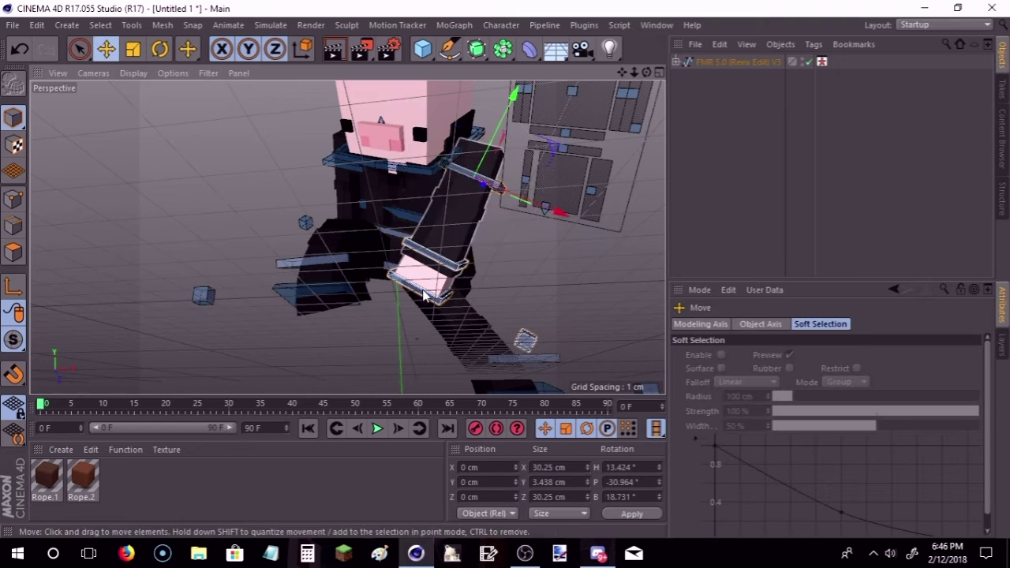
{"action": "left_click", "coordinate": [430, 278]}
{"action": "left_click_drag", "start_coordinate": [442, 245], "coordinate": [485, 187]}
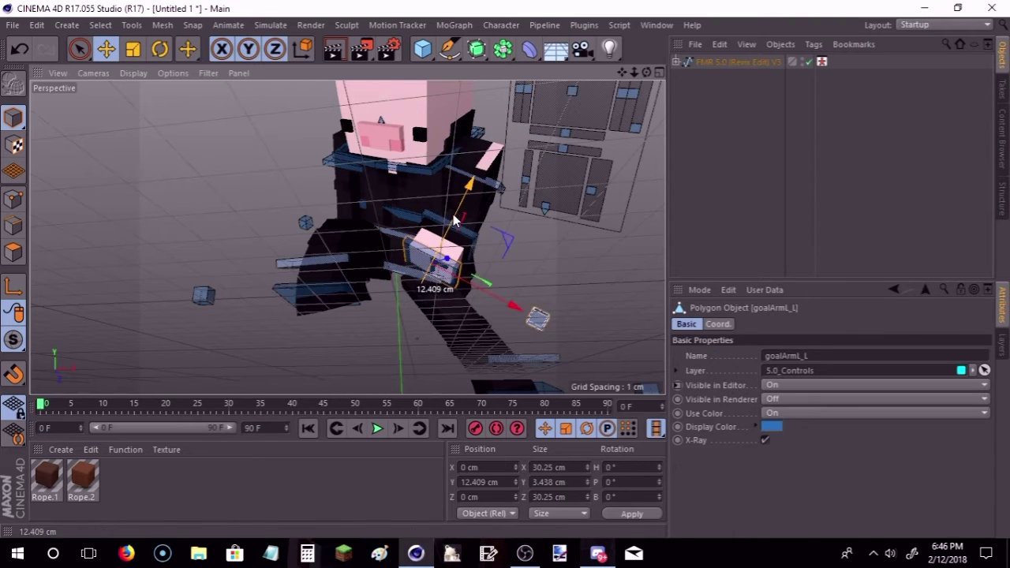
{"action": "left_click", "coordinate": [486, 188]}
{"action": "left_click", "coordinate": [159, 49]}
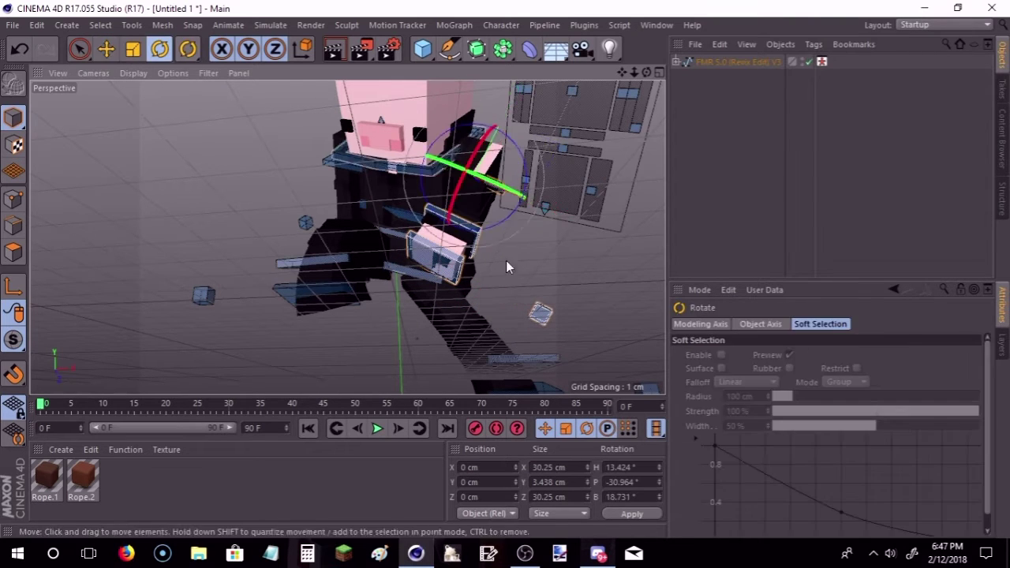
{"action": "mouse_move", "coordinate": [474, 189]}
{"action": "left_mouse_down"}
{"action": "mouse_move", "coordinate": [440, 171]}
{"action": "mouse_move", "coordinate": [430, 126]}
{"action": "left_mouse_up"}
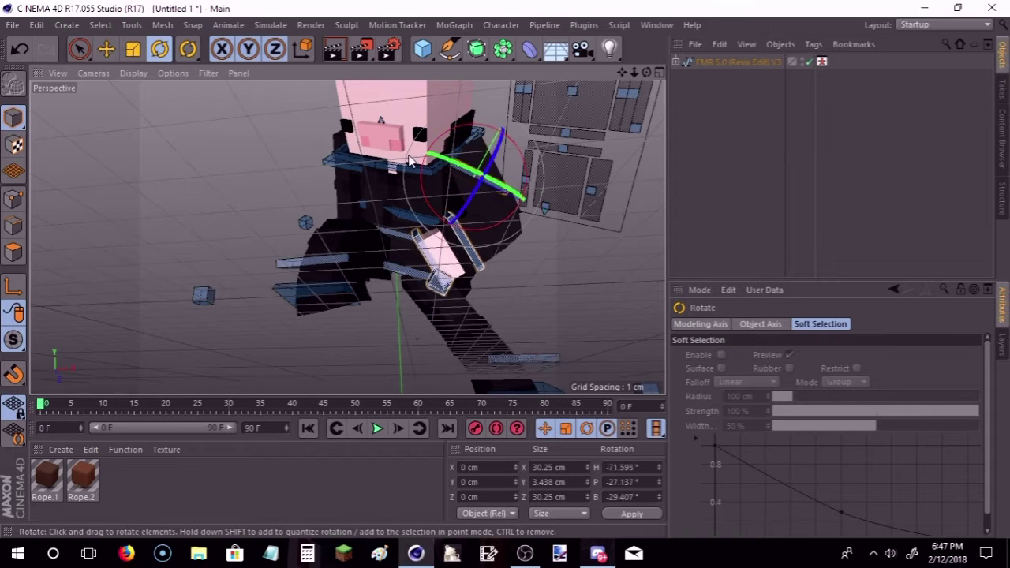
{"action": "key", "text": "ctrl+z"}
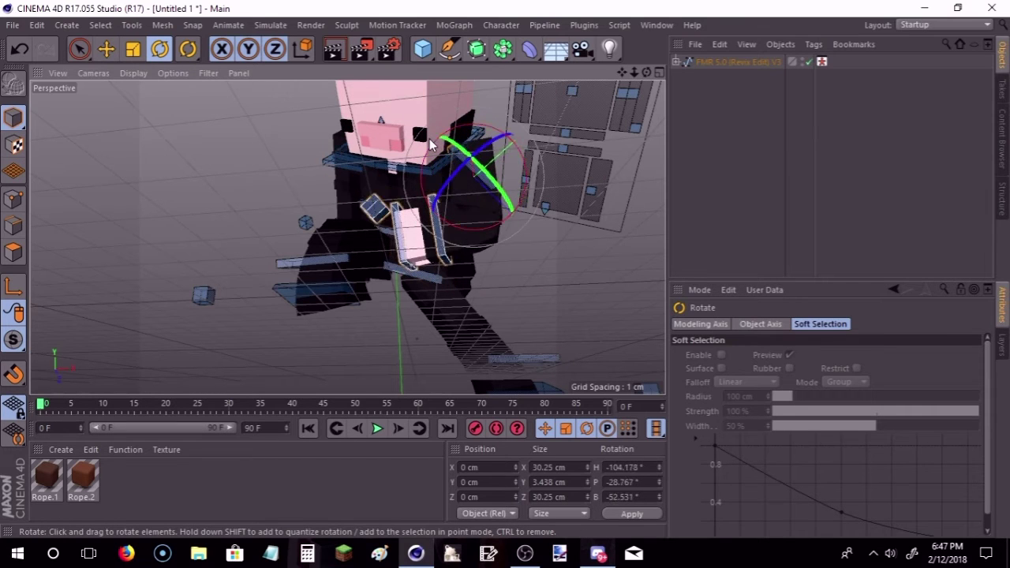
{"action": "key", "text": "ctrl+z"}
{"action": "key", "text": "ctrl+z"}
Step: Raise the right arm by rotating controlArmR and lifting goalArmR_R higher
{"action": "mouse_move", "coordinate": [645, 74]}
{"action": "left_mouse_down"}
{"action": "mouse_move", "coordinate": [347, 237]}
{"action": "mouse_move", "coordinate": [644, 60]}
{"action": "mouse_move", "coordinate": [373, 122]}
{"action": "left_mouse_up"}
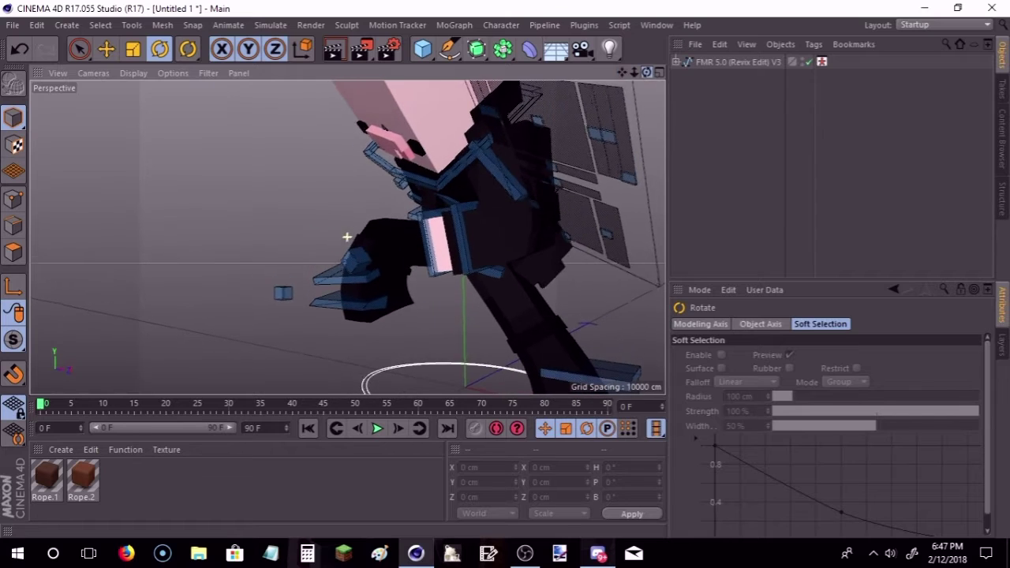
{"action": "left_click", "coordinate": [374, 122]}
{"action": "mouse_move", "coordinate": [404, 126]}
{"action": "left_mouse_down"}
{"action": "mouse_move", "coordinate": [444, 171]}
{"action": "mouse_move", "coordinate": [269, 117]}
{"action": "left_mouse_up"}
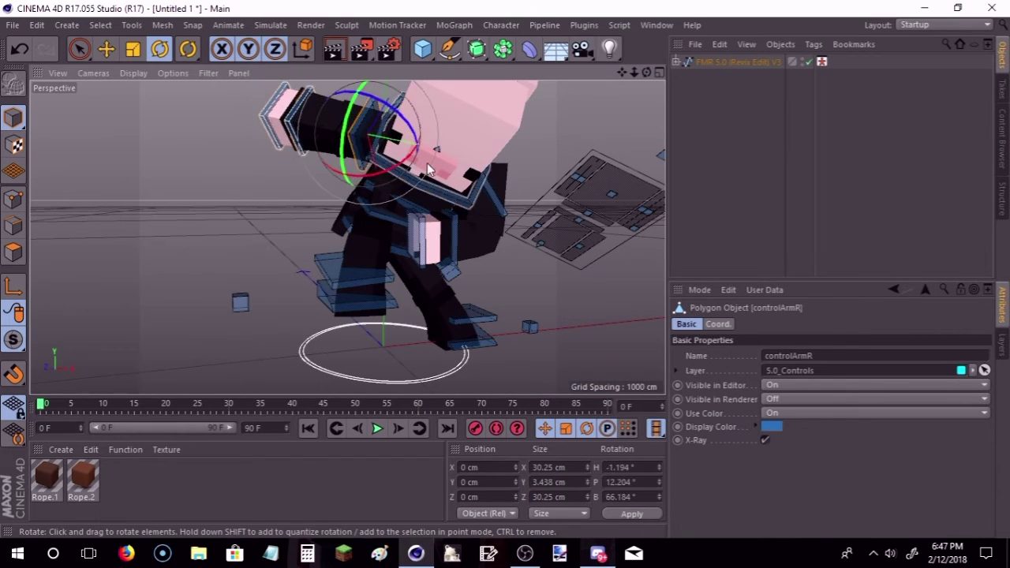
{"action": "left_click", "coordinate": [268, 117]}
{"action": "left_click", "coordinate": [110, 52]}
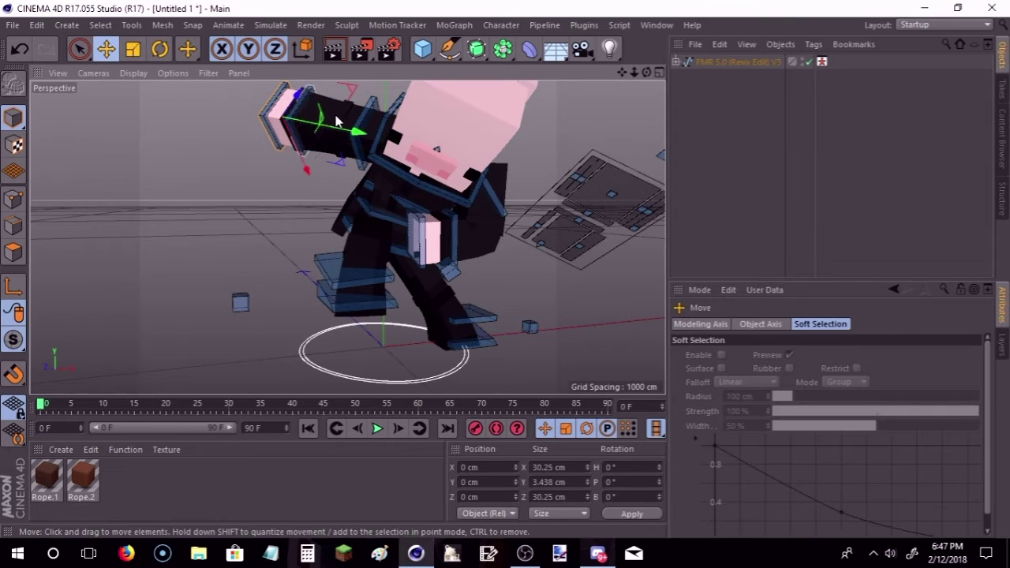
{"action": "left_click_drag", "start_coordinate": [353, 134], "coordinate": [357, 135]}
{"action": "left_click", "coordinate": [367, 124]}
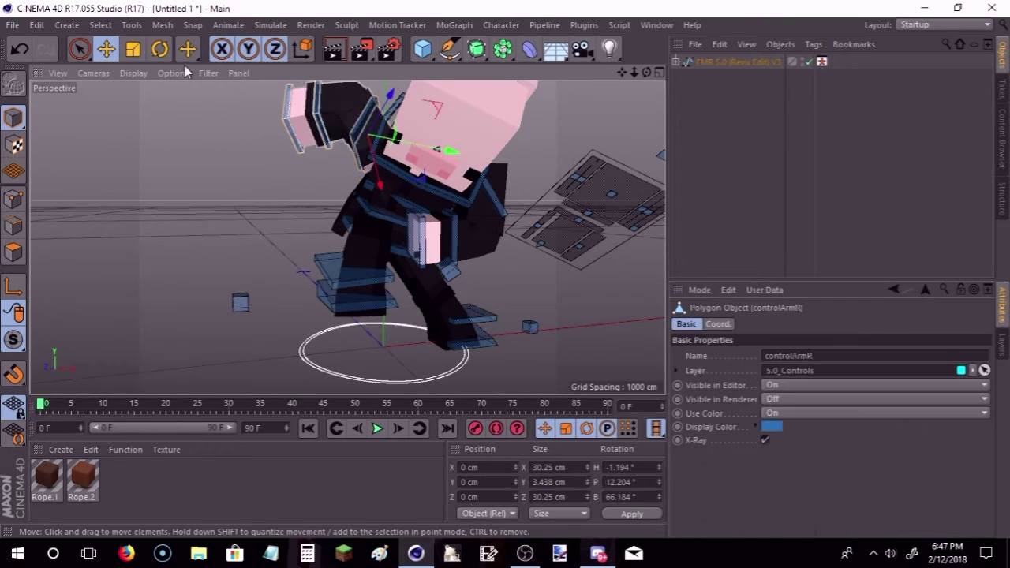
{"action": "key", "text": "r"}
{"action": "left_click_drag", "start_coordinate": [397, 172], "coordinate": [416, 156]}
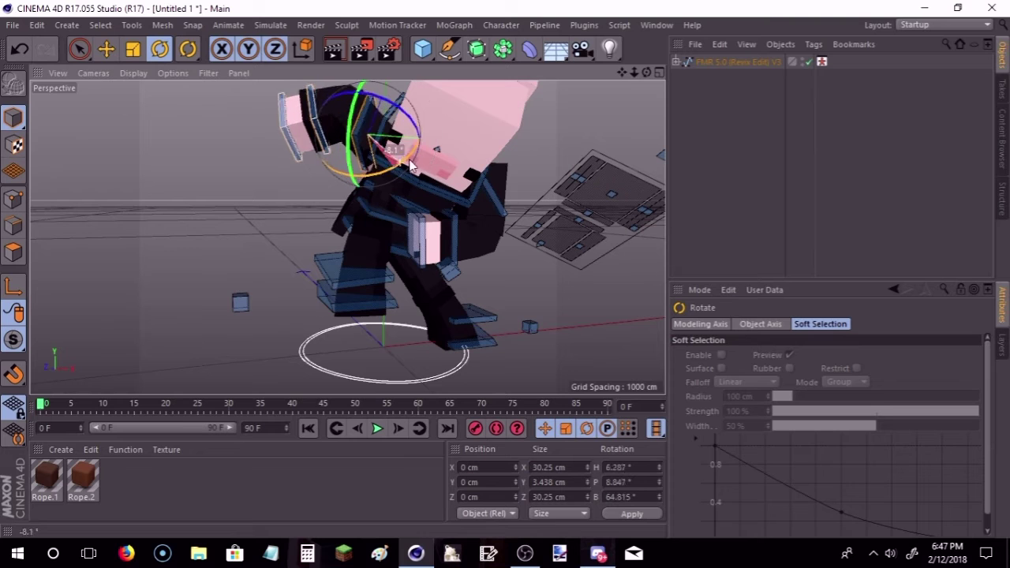
Step: Turn the pig's head about 80° to the side with controlNeck
{"action": "left_click", "coordinate": [582, 134]}
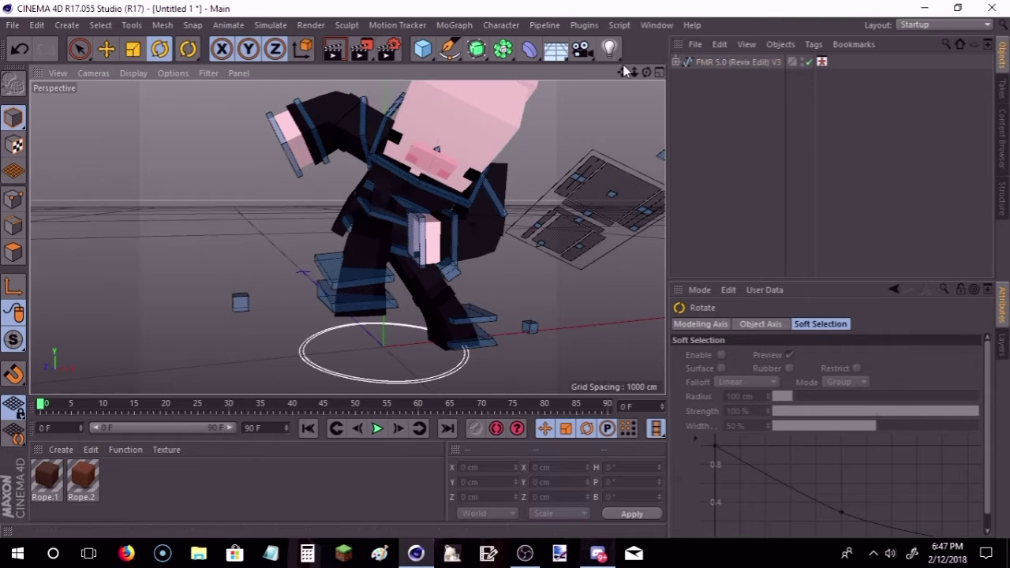
{"action": "mouse_move", "coordinate": [624, 71]}
{"action": "left_mouse_down"}
{"action": "mouse_move", "coordinate": [347, 237]}
{"action": "mouse_move", "coordinate": [364, 196]}
{"action": "left_mouse_up"}
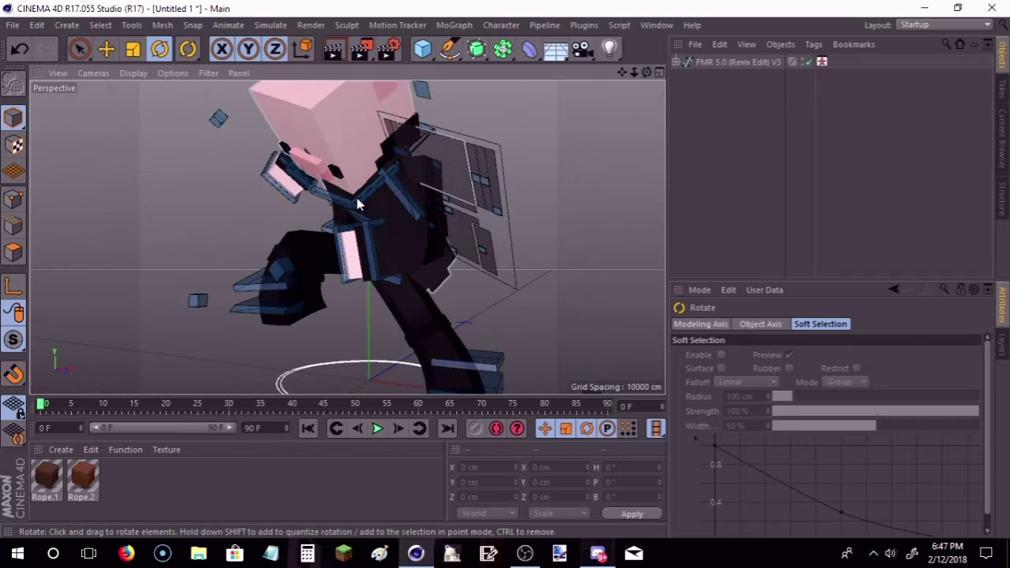
{"action": "left_click", "coordinate": [358, 205]}
{"action": "mouse_move", "coordinate": [361, 199]}
{"action": "left_mouse_down"}
{"action": "mouse_move", "coordinate": [418, 143]}
{"action": "mouse_move", "coordinate": [376, 191]}
{"action": "left_mouse_up"}
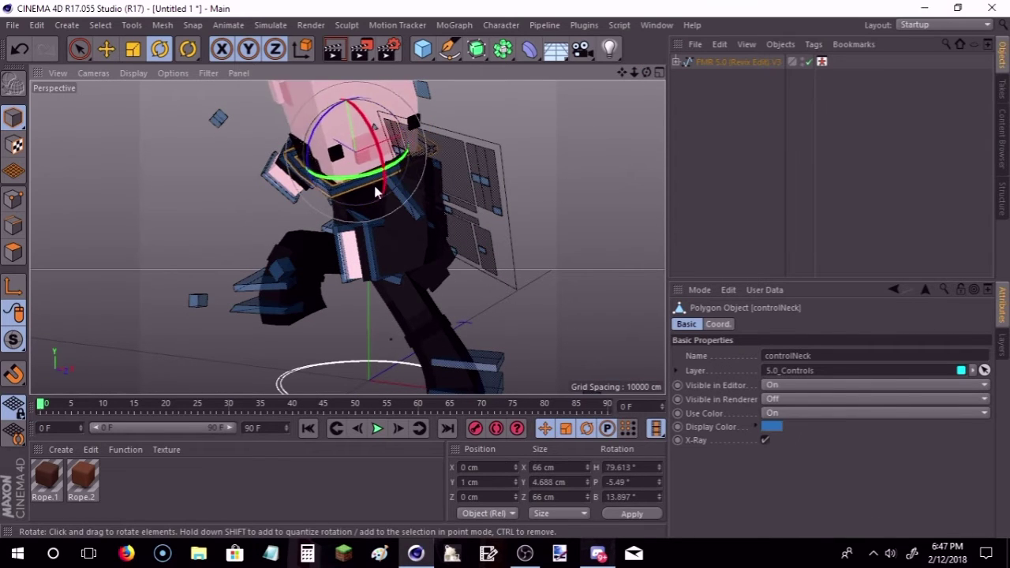
{"action": "left_click", "coordinate": [612, 92]}
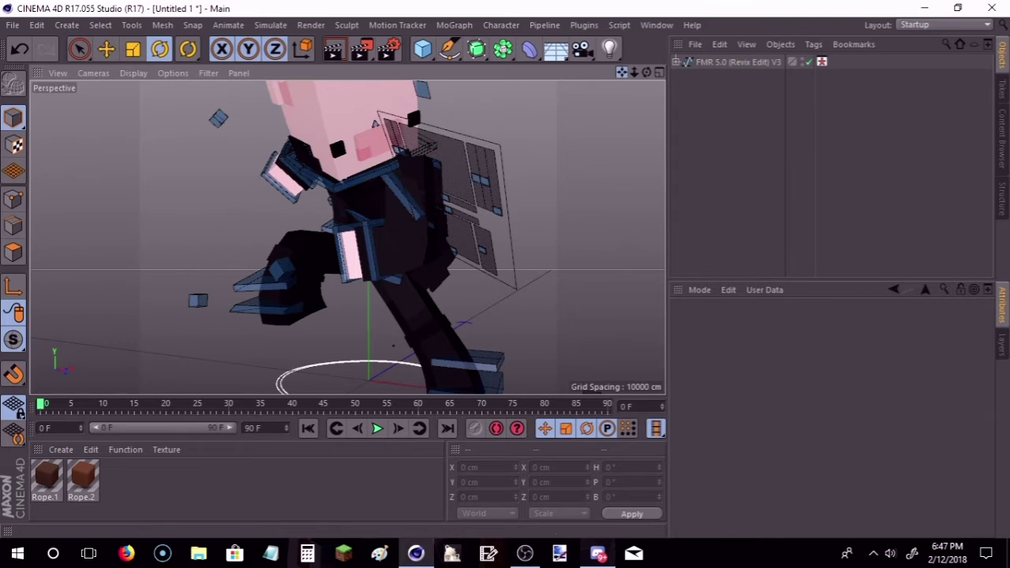
Step: Add a camera, widen its field of view to 80.13°, and look through it
{"action": "left_click", "coordinate": [582, 48]}
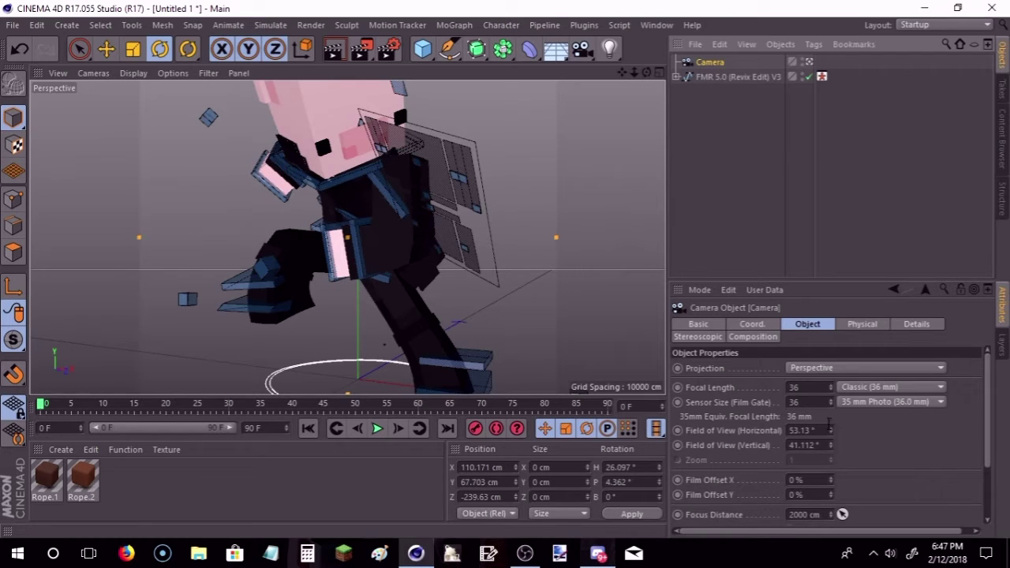
{"action": "left_click_drag", "start_coordinate": [831, 430], "coordinate": [831, 367]}
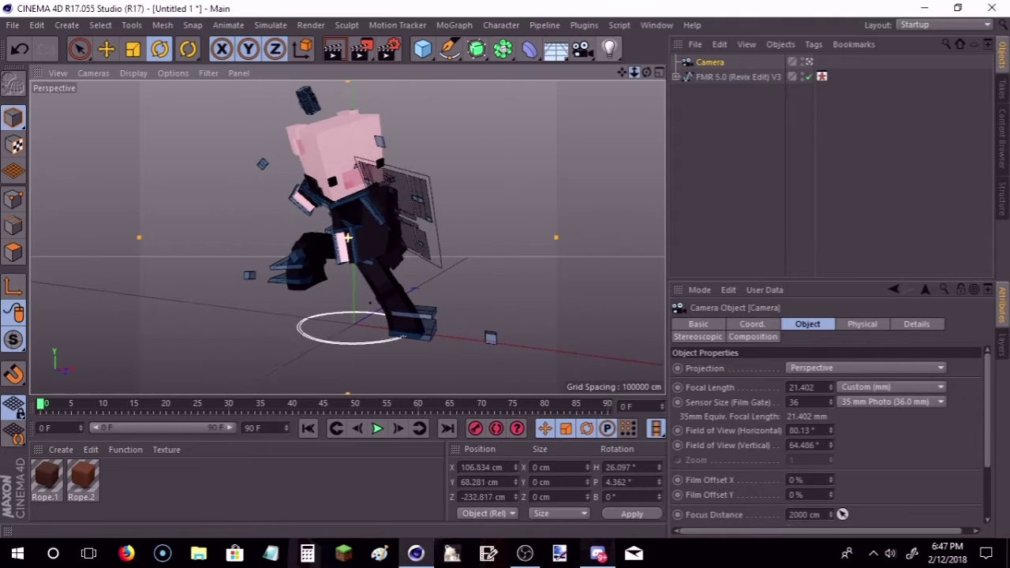
{"action": "mouse_move", "coordinate": [634, 73]}
{"action": "left_mouse_down"}
{"action": "mouse_move", "coordinate": [663, 79]}
{"action": "mouse_move", "coordinate": [638, 75]}
{"action": "left_mouse_up"}
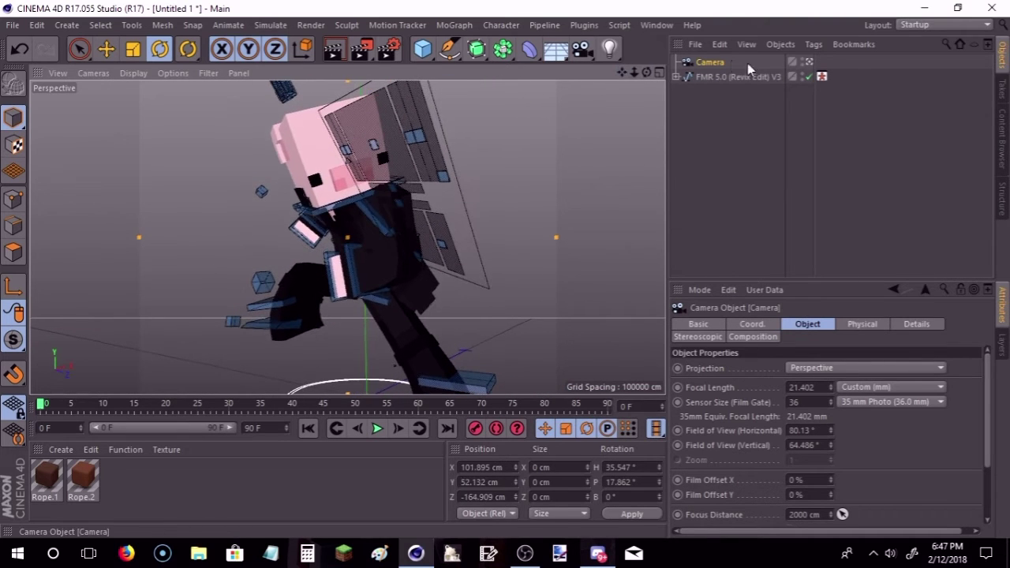
{"action": "left_click_drag", "start_coordinate": [490, 198], "coordinate": [419, 269], "text": "alt"}
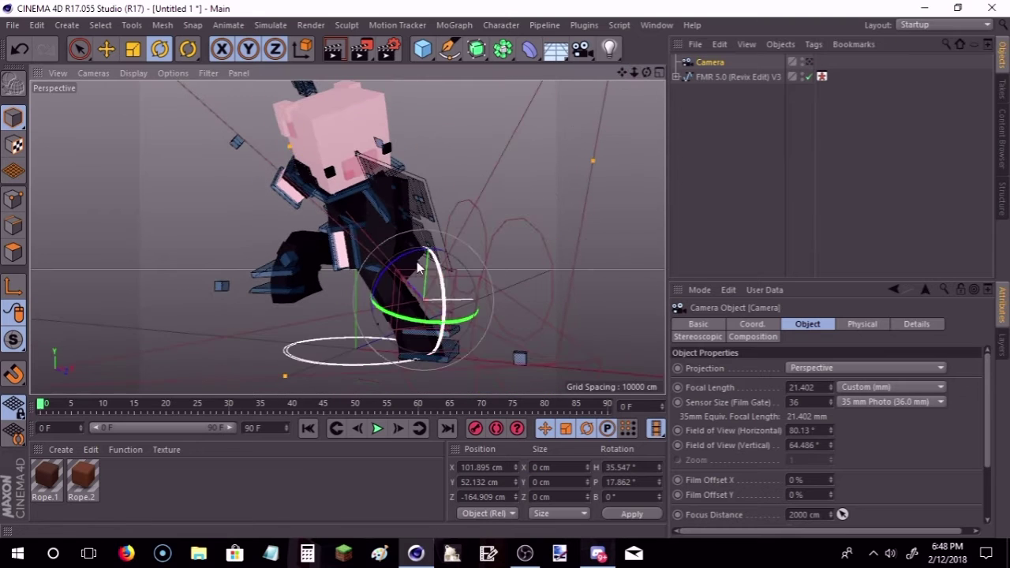
{"action": "left_click_drag", "start_coordinate": [410, 256], "coordinate": [423, 255]}
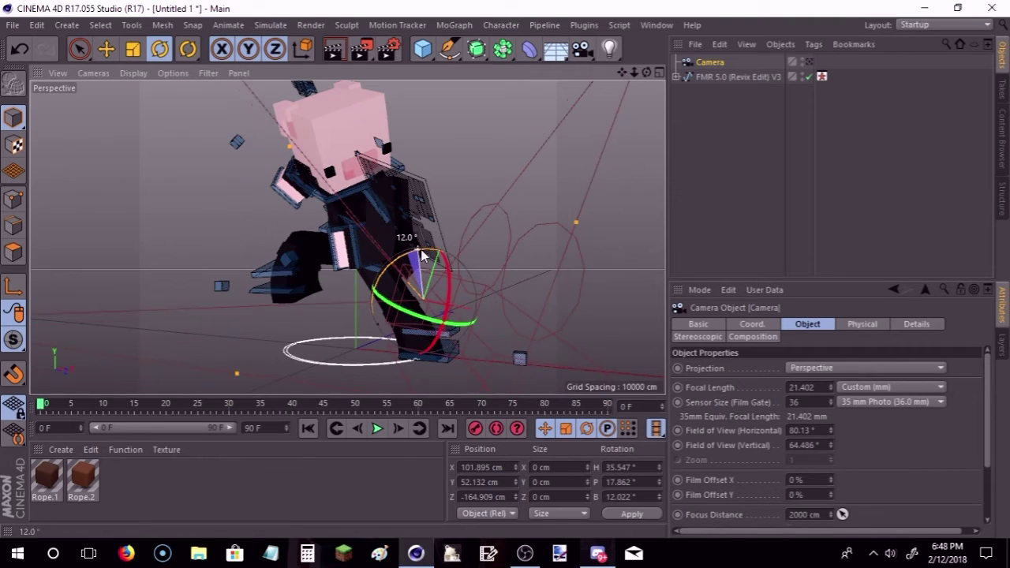
{"action": "left_click", "coordinate": [808, 61]}
{"action": "left_click", "coordinate": [637, 85]}
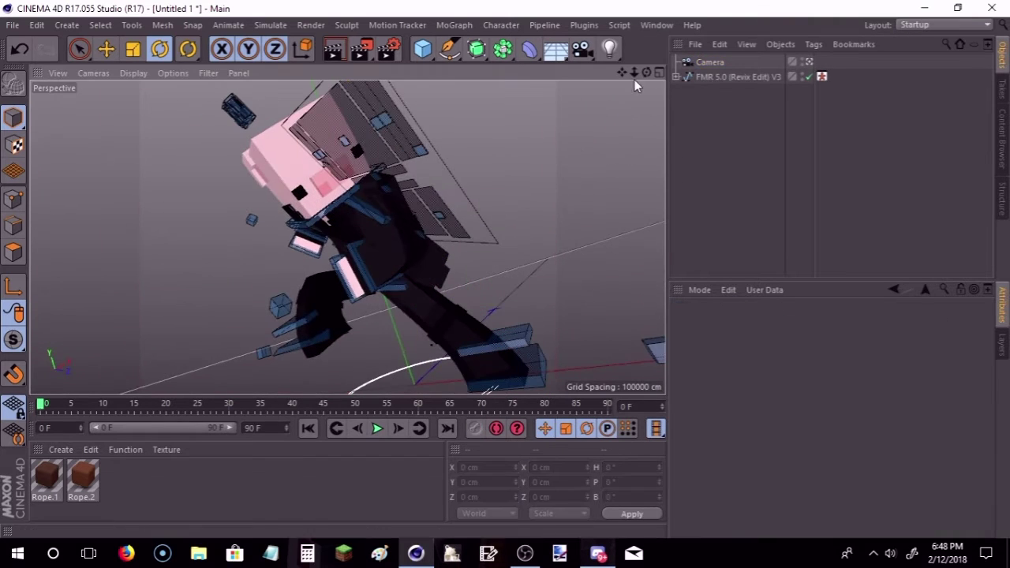
{"action": "mouse_move", "coordinate": [633, 71]}
{"action": "left_mouse_down"}
{"action": "mouse_move", "coordinate": [649, 72]}
{"action": "mouse_move", "coordinate": [620, 80]}
{"action": "left_mouse_up"}
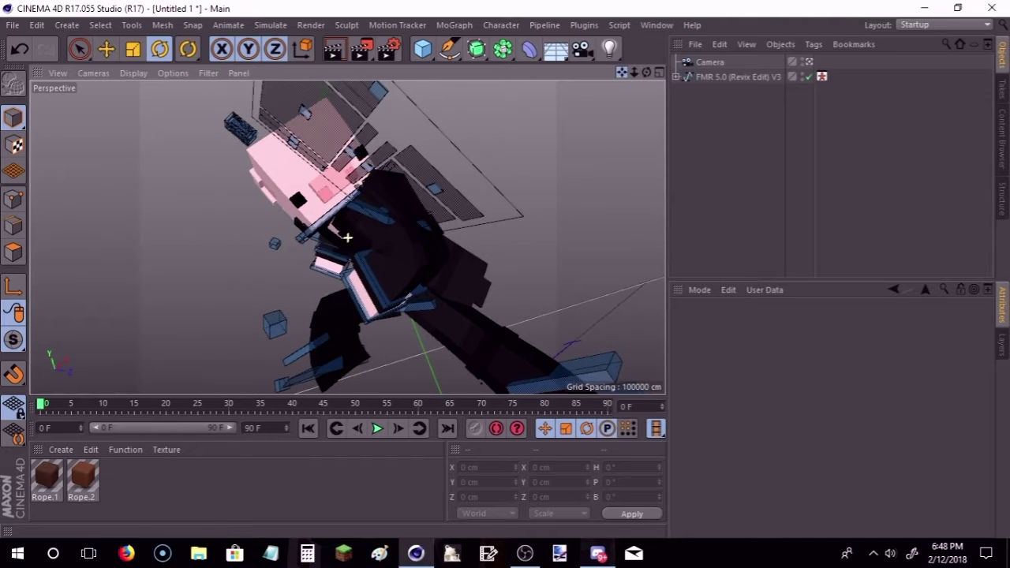
Step: Widen the camera's vertical field of view again, then undo back to 64.486°
{"action": "left_click", "coordinate": [726, 76]}
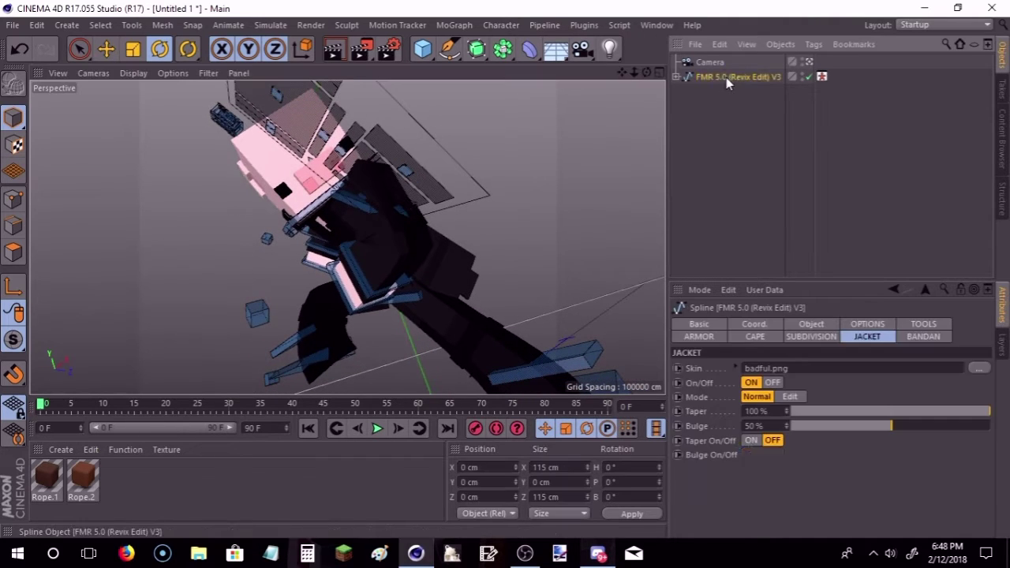
{"action": "left_click", "coordinate": [710, 61]}
{"action": "mouse_move", "coordinate": [831, 445]}
{"action": "left_mouse_down"}
{"action": "mouse_move", "coordinate": [831, 379]}
{"action": "mouse_move", "coordinate": [831, 407]}
{"action": "left_mouse_up"}
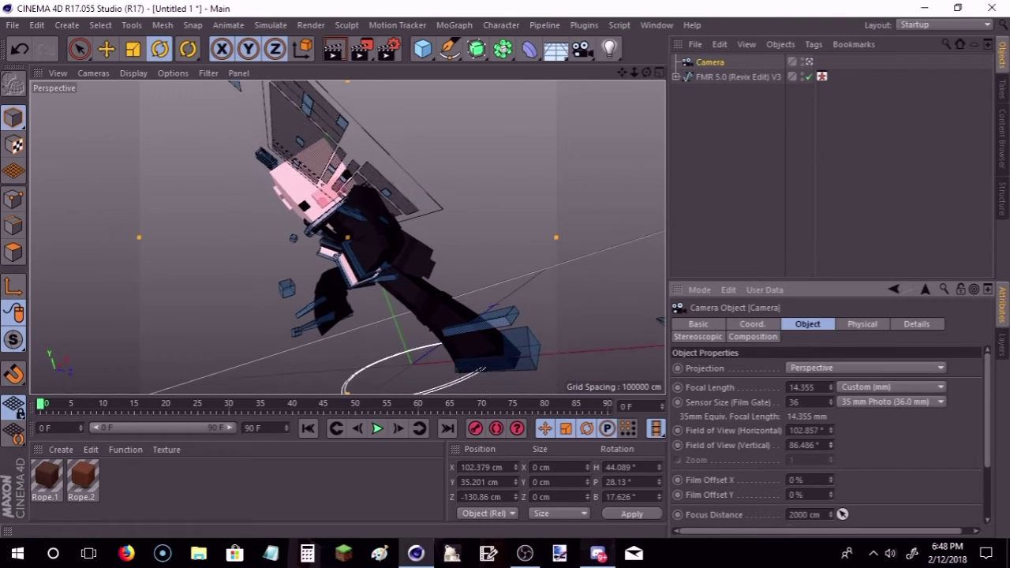
{"action": "left_click", "coordinate": [18, 49]}
Step: Rotate controlArmL to give the left arm a new pose
{"action": "left_click", "coordinate": [710, 63]}
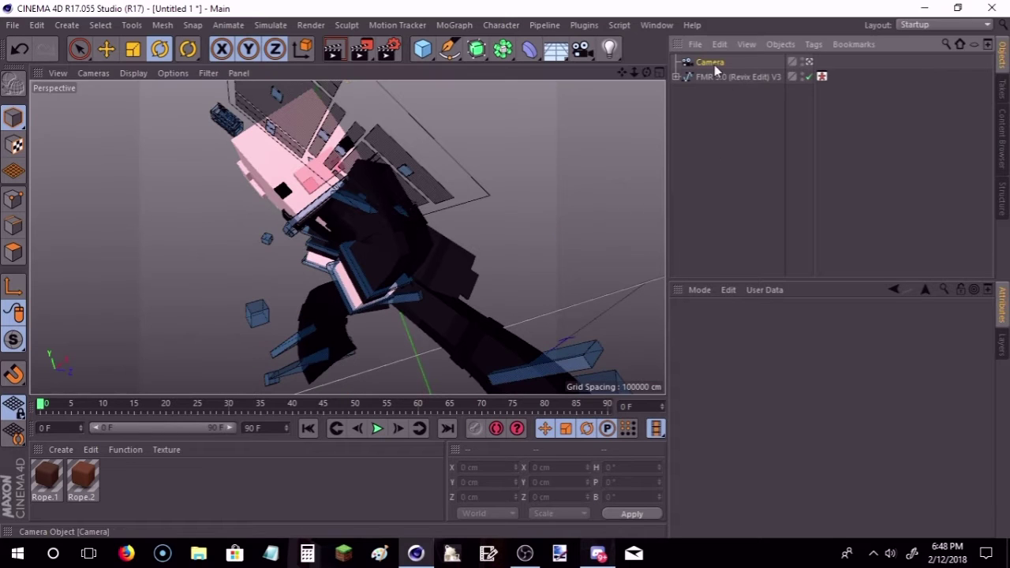
{"action": "left_click", "coordinate": [741, 100]}
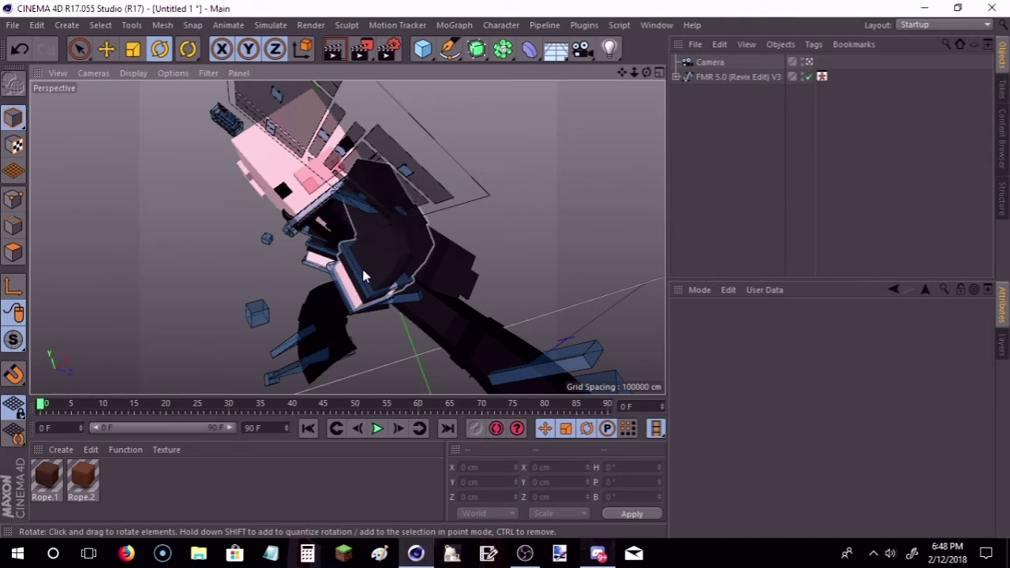
{"action": "left_click", "coordinate": [350, 203]}
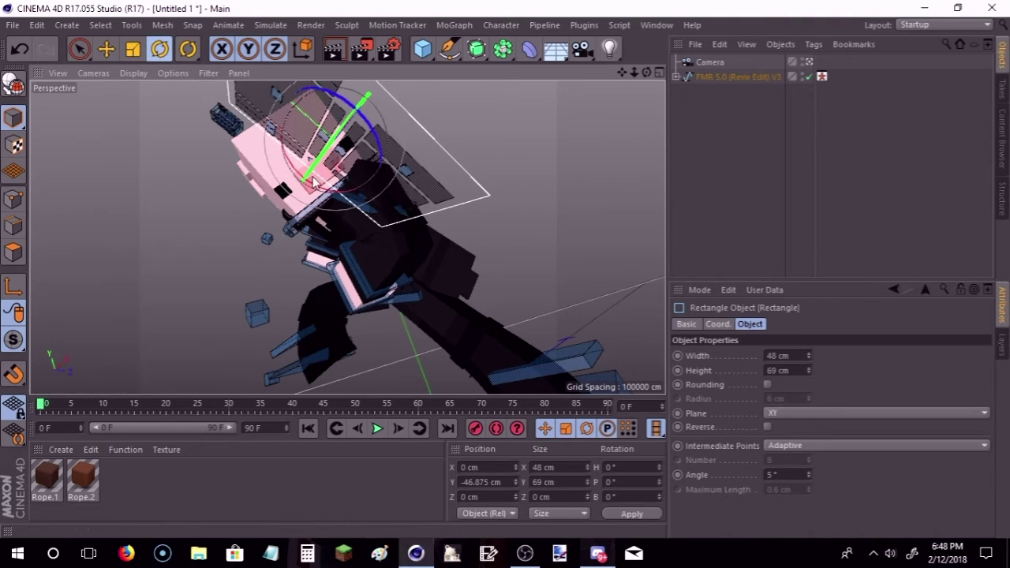
{"action": "left_click", "coordinate": [208, 245]}
{"action": "left_click", "coordinate": [339, 203]}
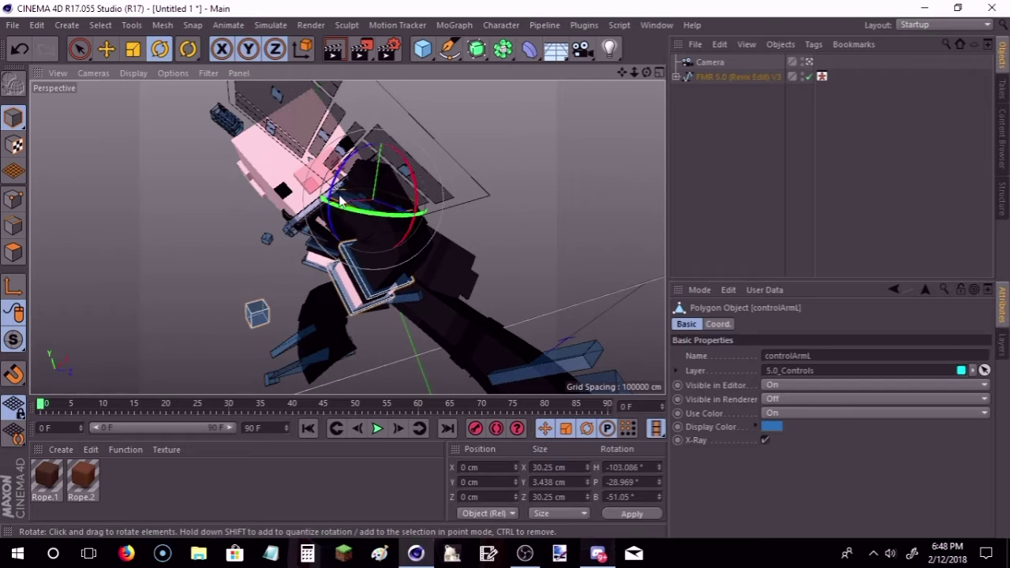
{"action": "mouse_move", "coordinate": [382, 178]}
{"action": "left_mouse_down"}
{"action": "mouse_move", "coordinate": [385, 161]}
{"action": "mouse_move", "coordinate": [394, 170]}
{"action": "mouse_move", "coordinate": [345, 199]}
{"action": "left_mouse_up"}
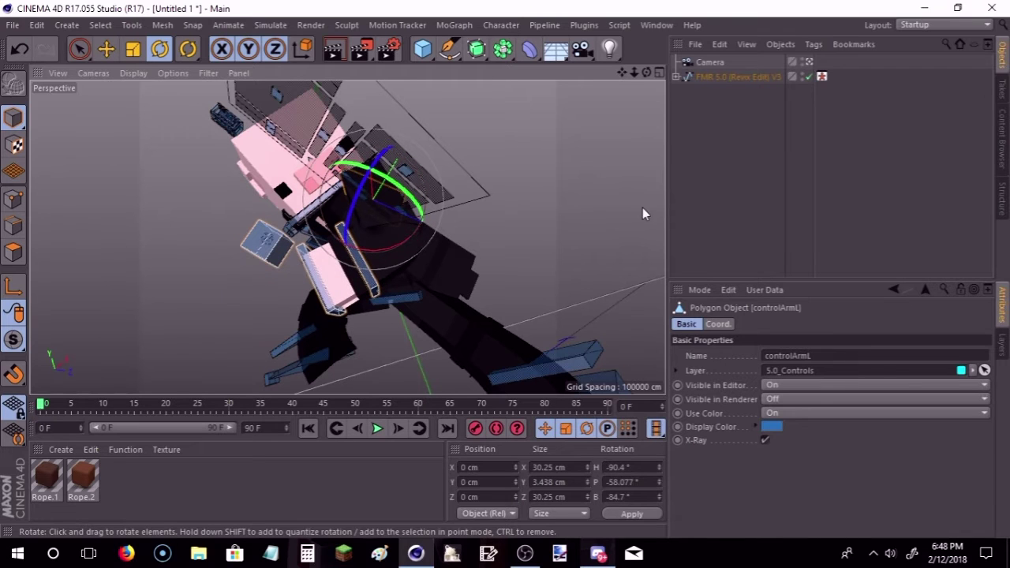
{"action": "left_click", "coordinate": [585, 207]}
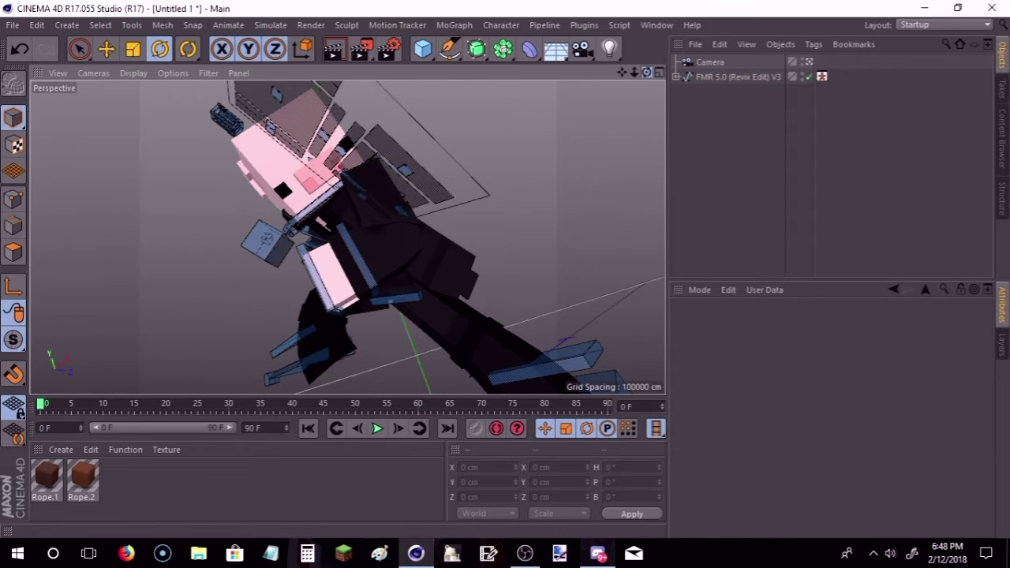
Step: Rotate controlArmR into a new right-arm pose and orbit to check it
{"action": "left_click_drag", "start_coordinate": [647, 72], "coordinate": [568, 113]}
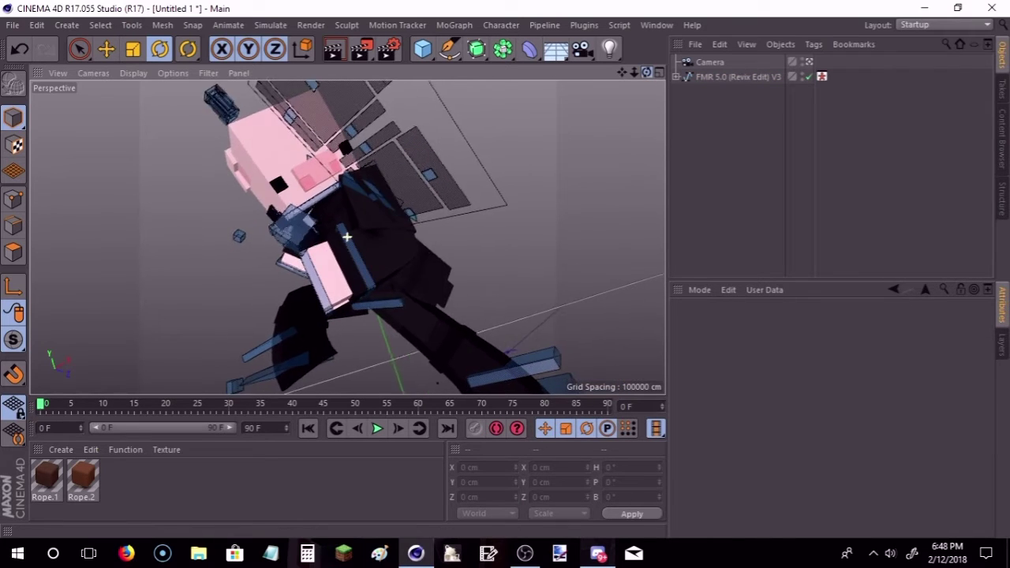
{"action": "left_click", "coordinate": [270, 242]}
{"action": "left_click", "coordinate": [188, 234]}
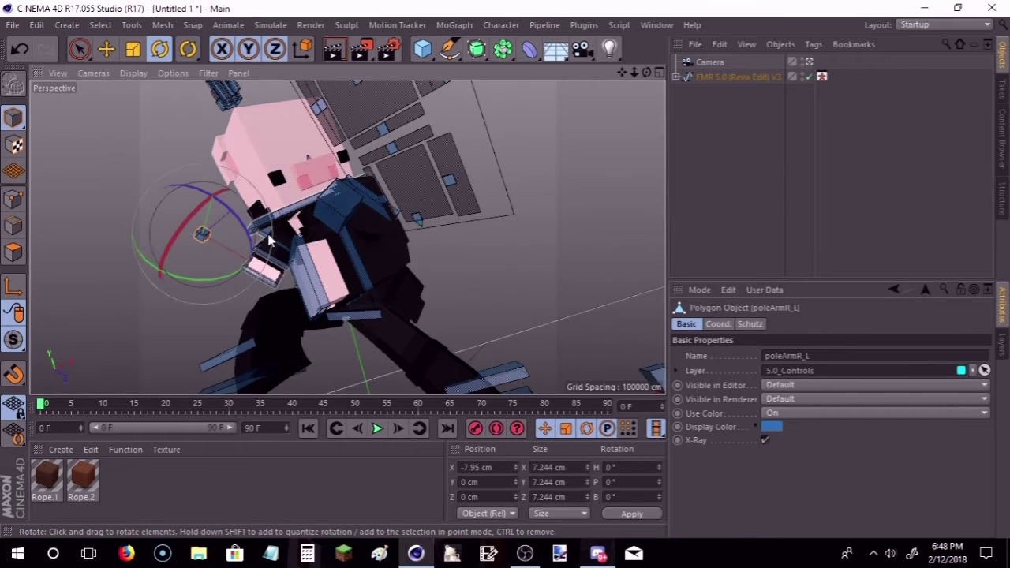
{"action": "left_click", "coordinate": [316, 235]}
{"action": "mouse_move", "coordinate": [318, 233]}
{"action": "left_mouse_down"}
{"action": "mouse_move", "coordinate": [324, 241]}
{"action": "mouse_move", "coordinate": [347, 225]}
{"action": "mouse_move", "coordinate": [425, 247]}
{"action": "left_mouse_up"}
{"action": "left_click", "coordinate": [599, 152]}
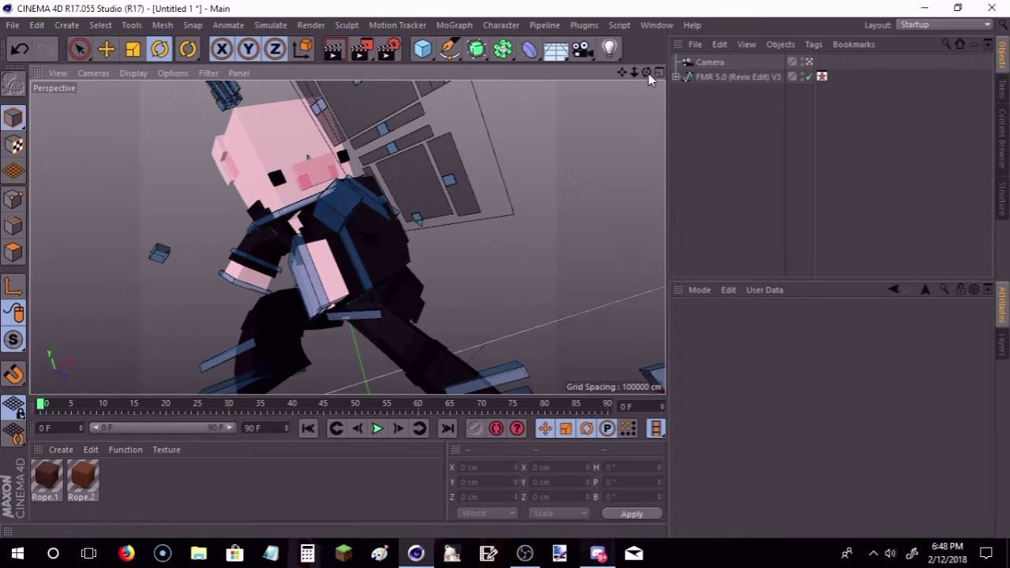
{"action": "left_click_drag", "start_coordinate": [646, 73], "coordinate": [624, 79]}
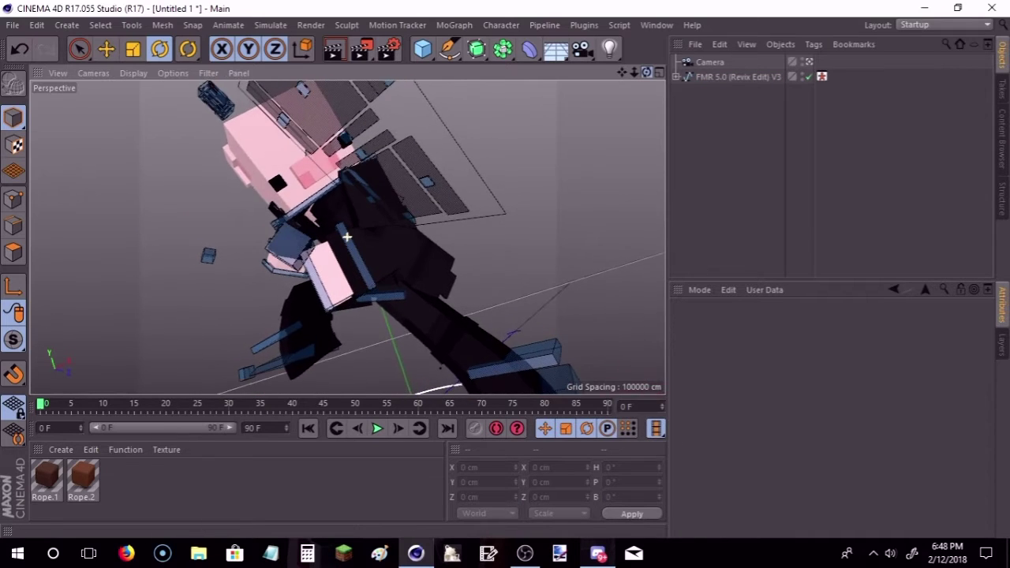
{"action": "left_click_drag", "start_coordinate": [623, 78], "coordinate": [619, 115]}
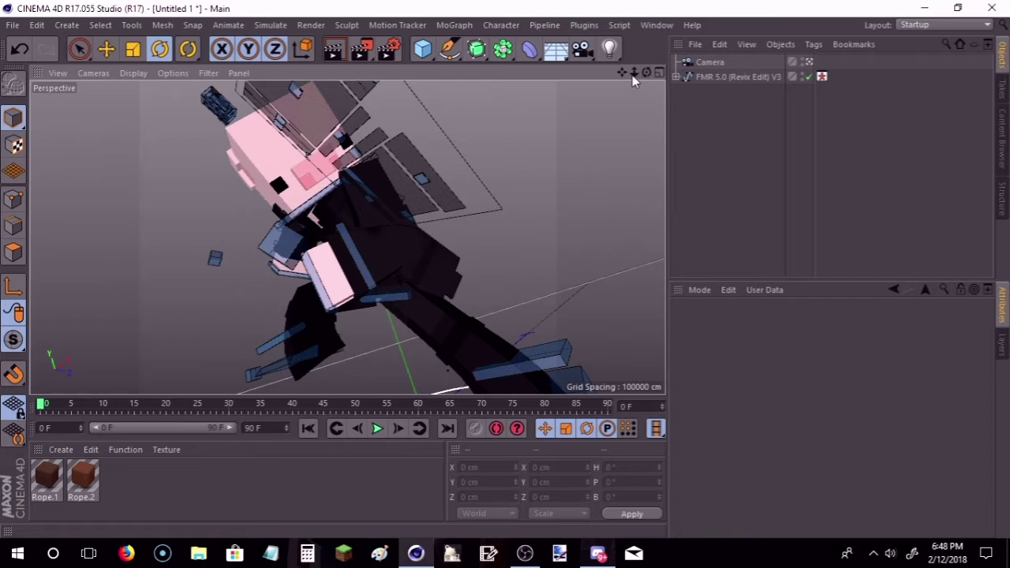
{"action": "left_click_drag", "start_coordinate": [623, 72], "coordinate": [609, 74]}
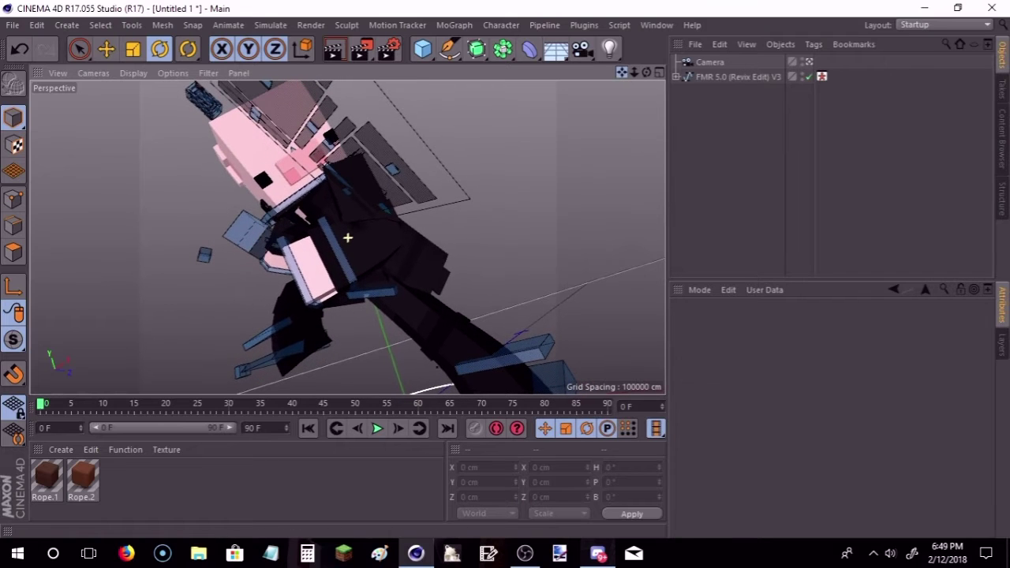
{"action": "left_click", "coordinate": [718, 77]}
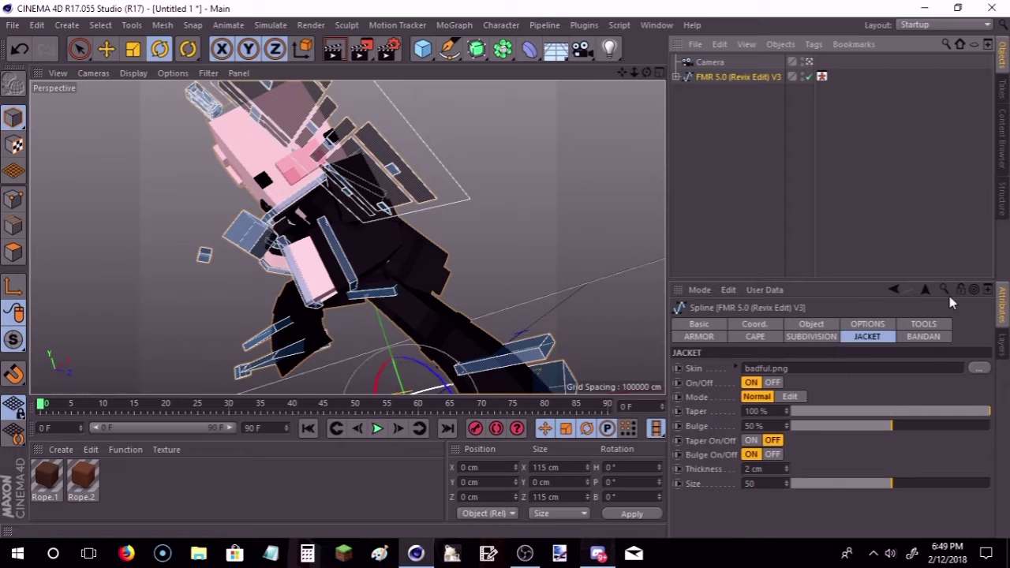
Step: Zoom in on the torso and select the pig's back control
{"action": "left_click_drag", "start_coordinate": [646, 73], "coordinate": [552, 198]}
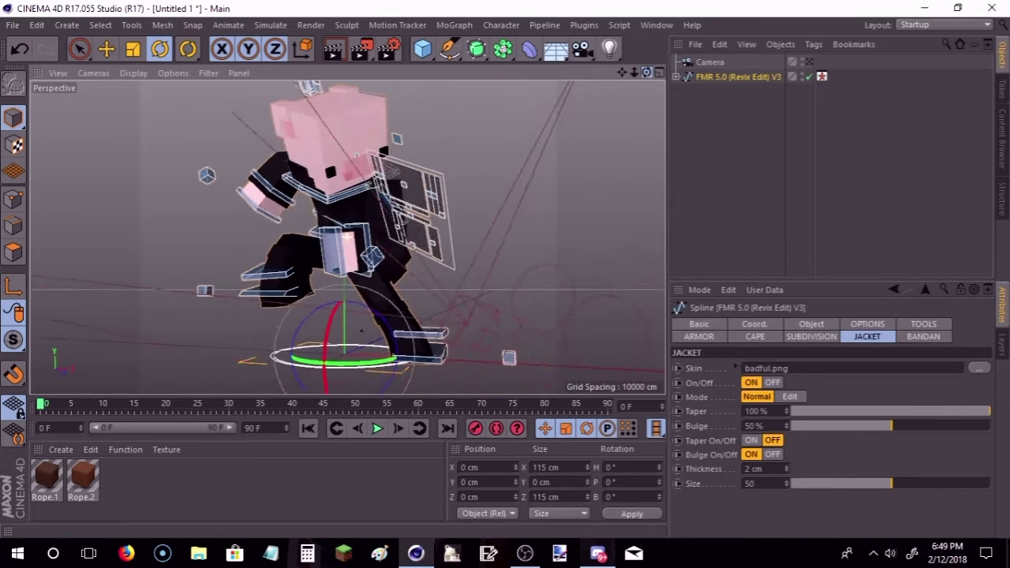
{"action": "left_click_drag", "start_coordinate": [634, 72], "coordinate": [326, 245]}
{"action": "left_click_drag", "start_coordinate": [646, 73], "coordinate": [616, 110]}
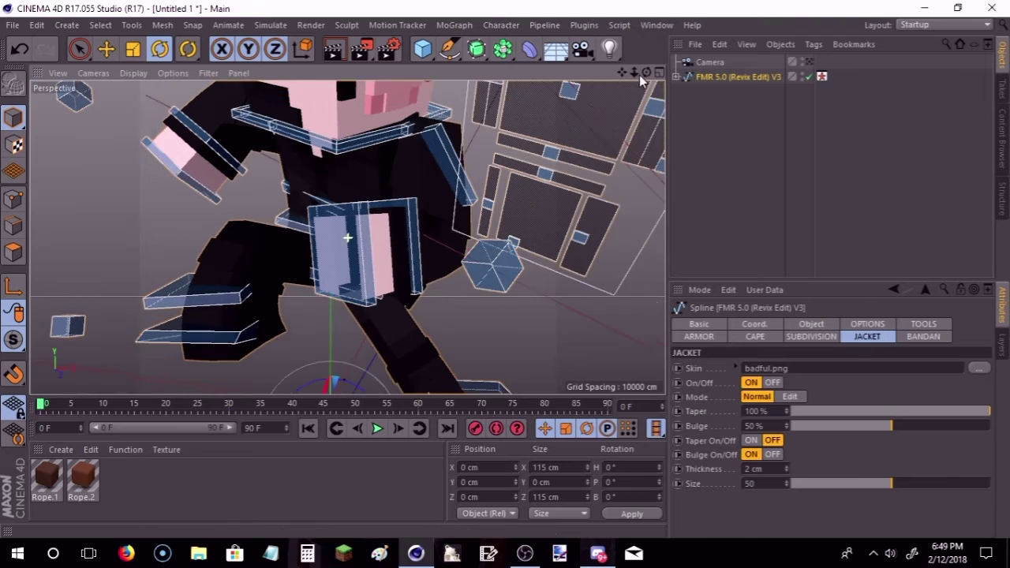
{"action": "left_click_drag", "start_coordinate": [346, 237], "coordinate": [242, 175], "text": "alt"}
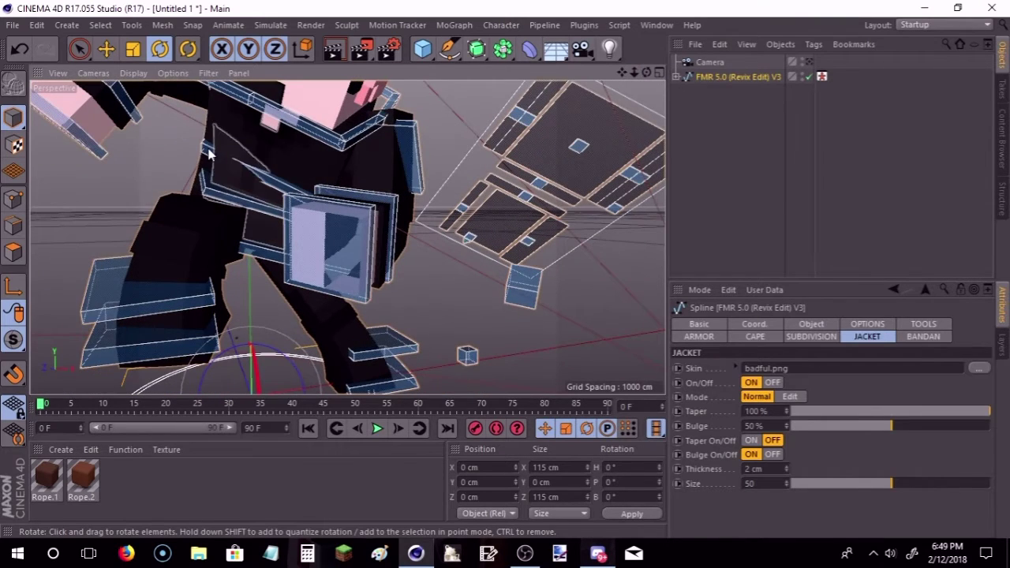
{"action": "left_click", "coordinate": [247, 160]}
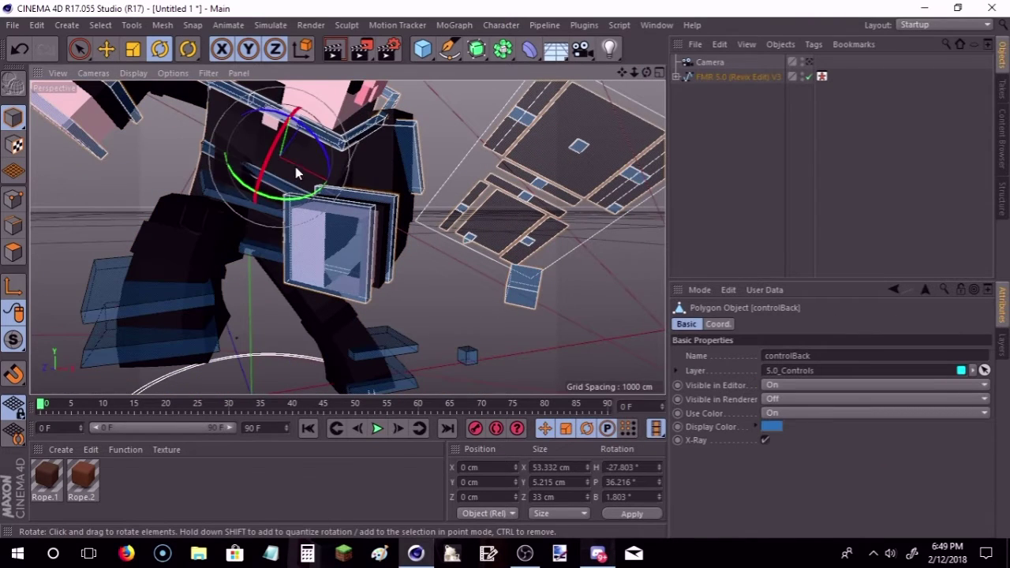
{"action": "mouse_move", "coordinate": [316, 237]}
{"action": "left_mouse_down", "text": "alt"}
{"action": "mouse_move", "coordinate": [348, 236]}
{"action": "mouse_move", "coordinate": [4, 205]}
{"action": "left_mouse_up", "text": "alt"}
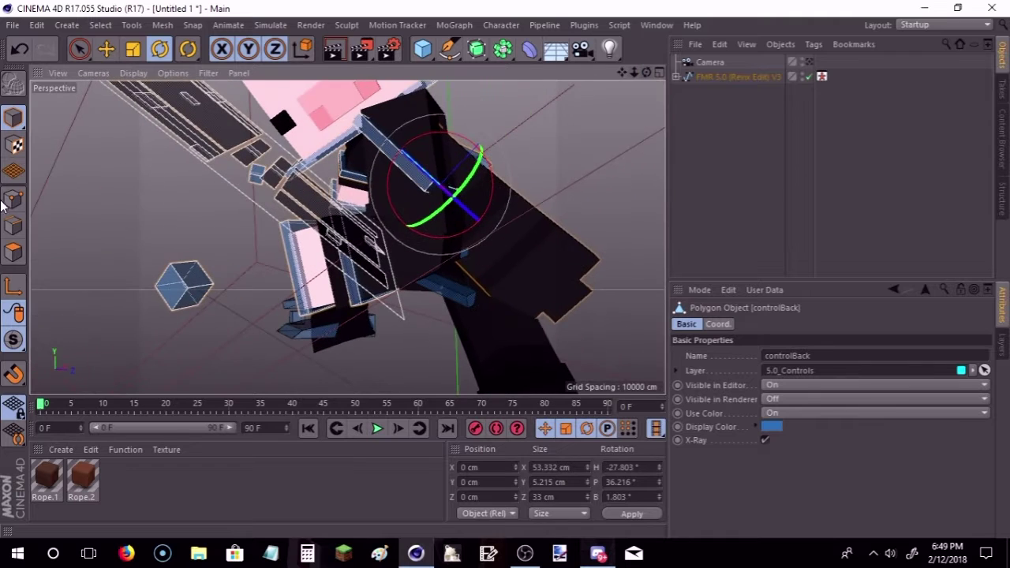
Step: Set the FMR 5.0 rig's jacket Mode to Edit
{"action": "left_click", "coordinate": [715, 74]}
{"action": "left_click", "coordinate": [789, 396]}
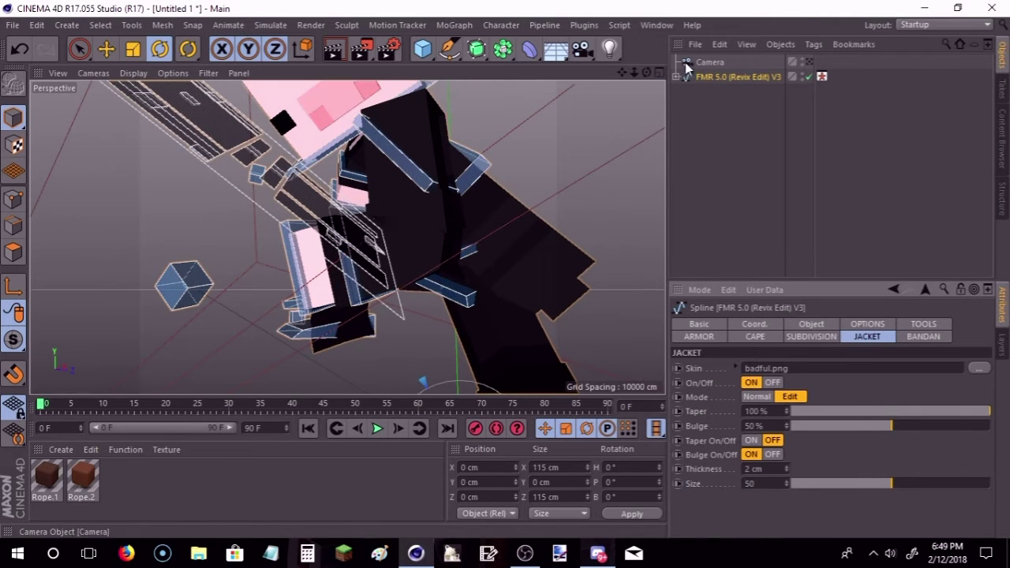
{"action": "left_click_drag", "start_coordinate": [348, 237], "coordinate": [3, 198], "text": "alt"}
Step: Select the Jacket Mesh and set up a Smear sculpt brush at 50% strength, 50 cm radius
{"action": "left_click", "coordinate": [79, 48]}
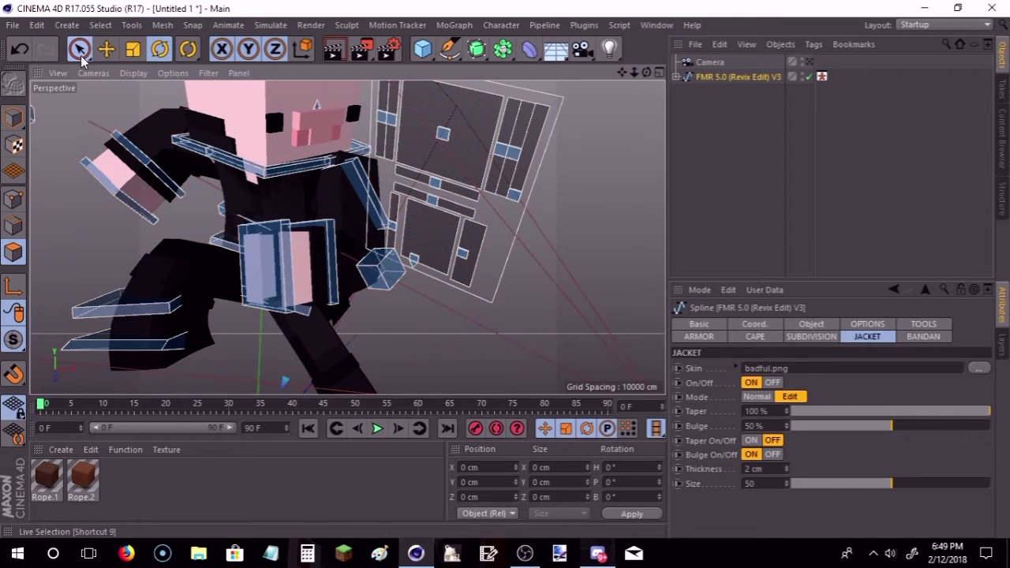
{"action": "right_click", "coordinate": [53, 164]}
{"action": "left_click", "coordinate": [89, 128]}
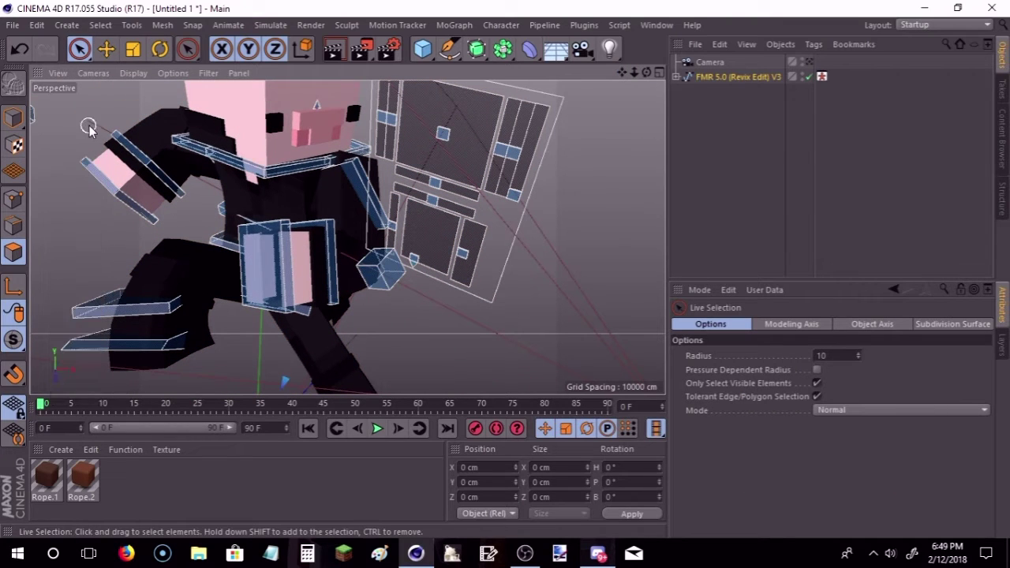
{"action": "left_click", "coordinate": [13, 118]}
{"action": "key", "text": "e"}
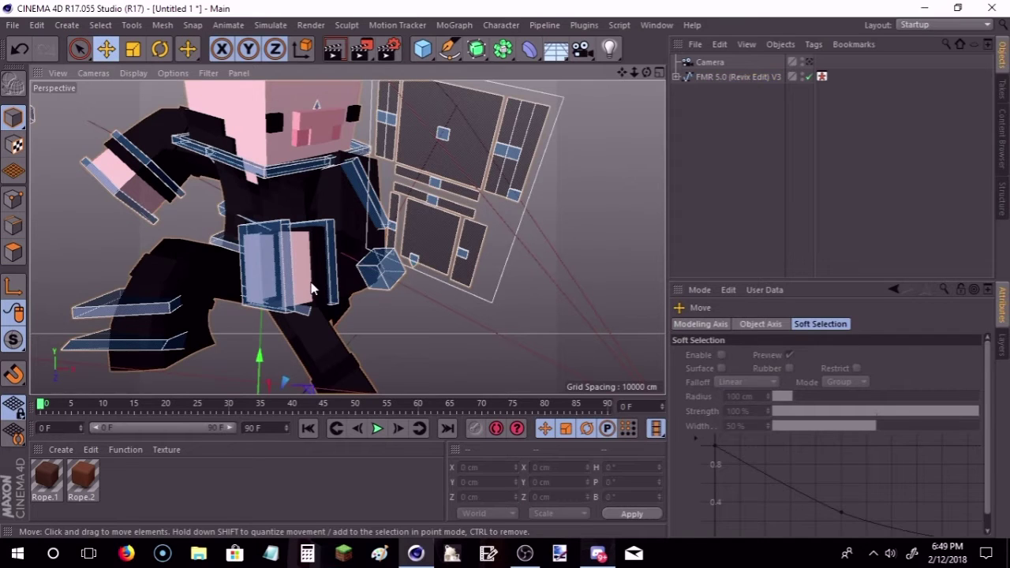
{"action": "left_click", "coordinate": [341, 318]}
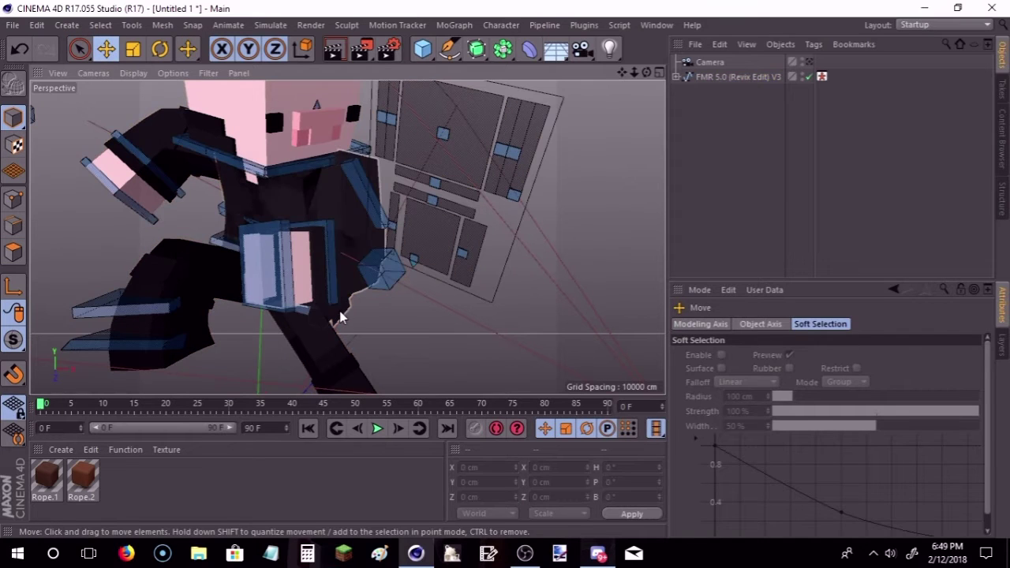
{"action": "left_click", "coordinate": [79, 49]}
{"action": "right_click", "coordinate": [57, 99]}
{"action": "left_click", "coordinate": [94, 91]}
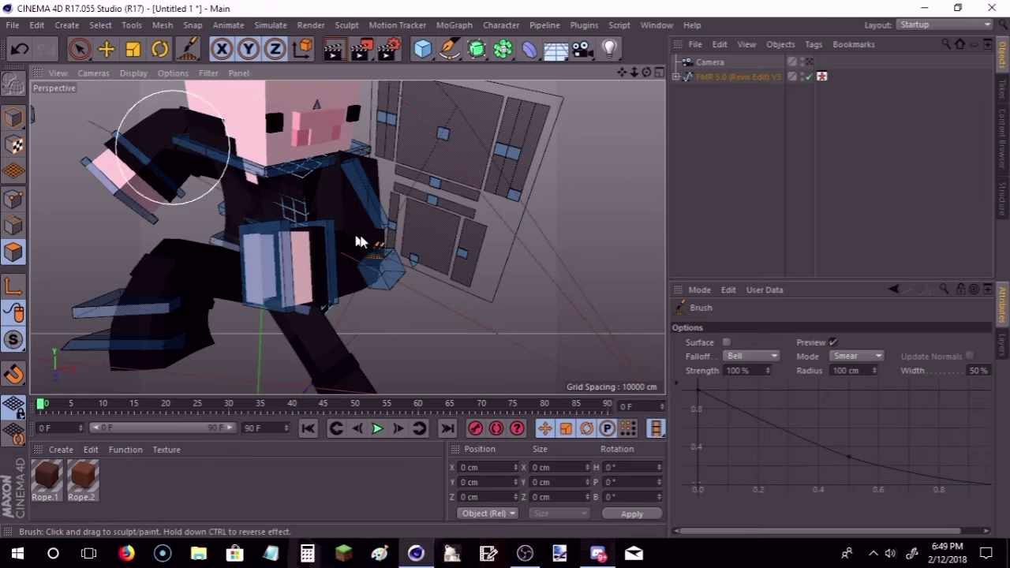
{"action": "left_click", "coordinate": [761, 373]}
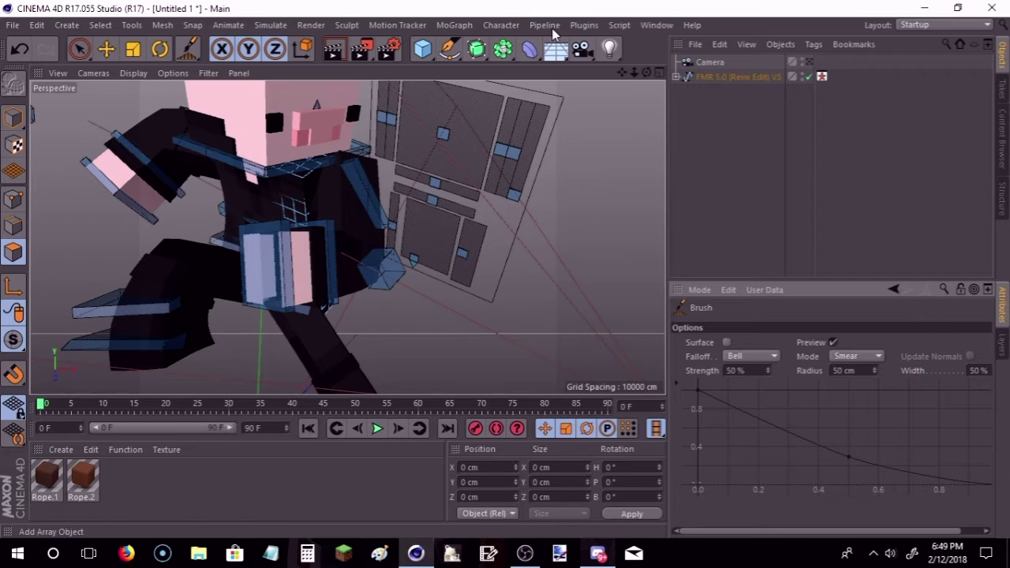
Step: Smear and stretch the jacket mesh across the chest, orbiting between strokes
{"action": "left_click_drag", "start_coordinate": [647, 72], "coordinate": [573, 274]}
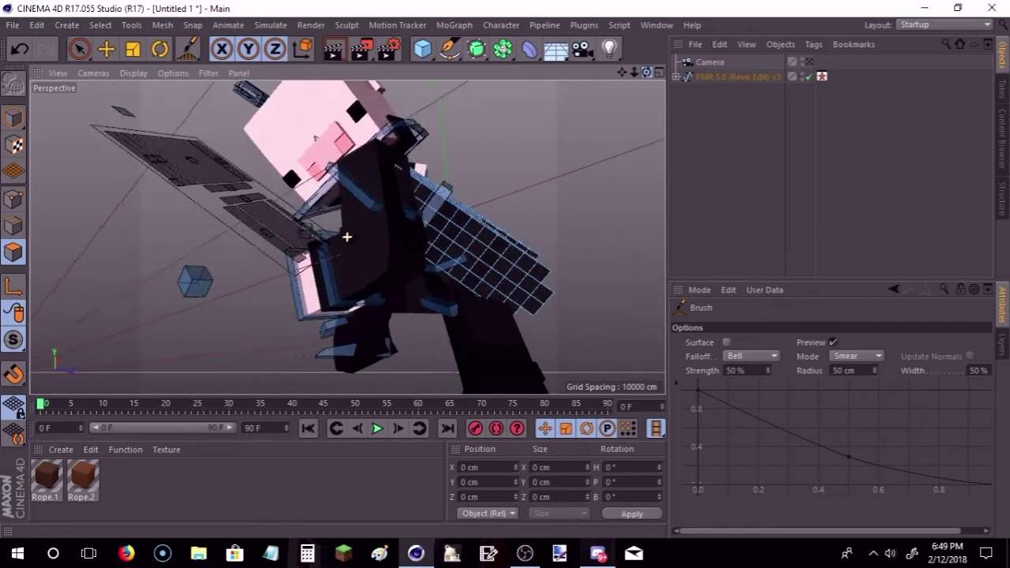
{"action": "left_click_drag", "start_coordinate": [483, 304], "coordinate": [536, 336]}
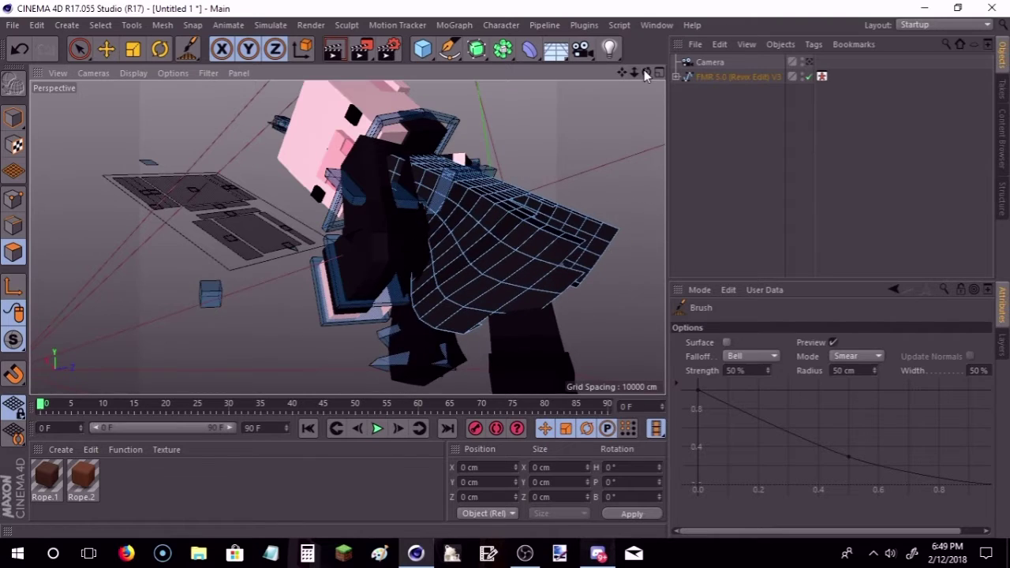
{"action": "mouse_move", "coordinate": [648, 74]}
{"action": "left_mouse_down"}
{"action": "mouse_move", "coordinate": [548, 232]}
{"action": "mouse_move", "coordinate": [435, 266]}
{"action": "mouse_move", "coordinate": [433, 288]}
{"action": "mouse_move", "coordinate": [624, 111]}
{"action": "left_mouse_up"}
{"action": "left_click_drag", "start_coordinate": [647, 73], "coordinate": [242, 293]}
{"action": "left_click_drag", "start_coordinate": [647, 73], "coordinate": [213, 177]}
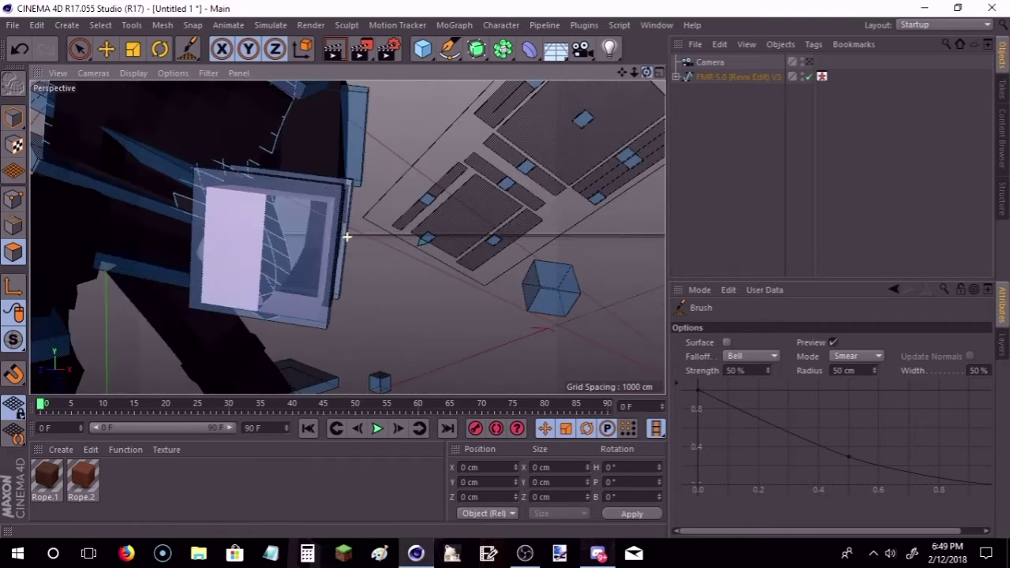
{"action": "mouse_move", "coordinate": [245, 221]}
{"action": "left_mouse_down"}
{"action": "mouse_move", "coordinate": [284, 226]}
{"action": "mouse_move", "coordinate": [562, 116]}
{"action": "left_mouse_up"}
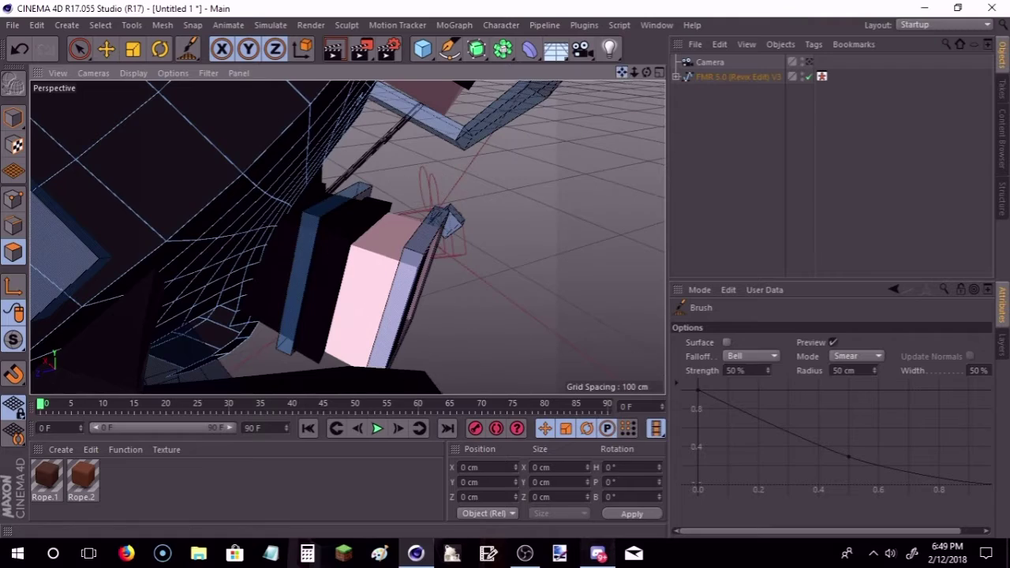
{"action": "scroll", "coordinate": [350, 236], "scroll_direction": "down", "scroll_amount": 3}
{"action": "mouse_move", "coordinate": [648, 73]}
{"action": "left_mouse_down"}
{"action": "mouse_move", "coordinate": [346, 237]}
{"action": "mouse_move", "coordinate": [624, 73]}
{"action": "mouse_move", "coordinate": [459, 215]}
{"action": "mouse_move", "coordinate": [305, 304]}
{"action": "left_mouse_up"}
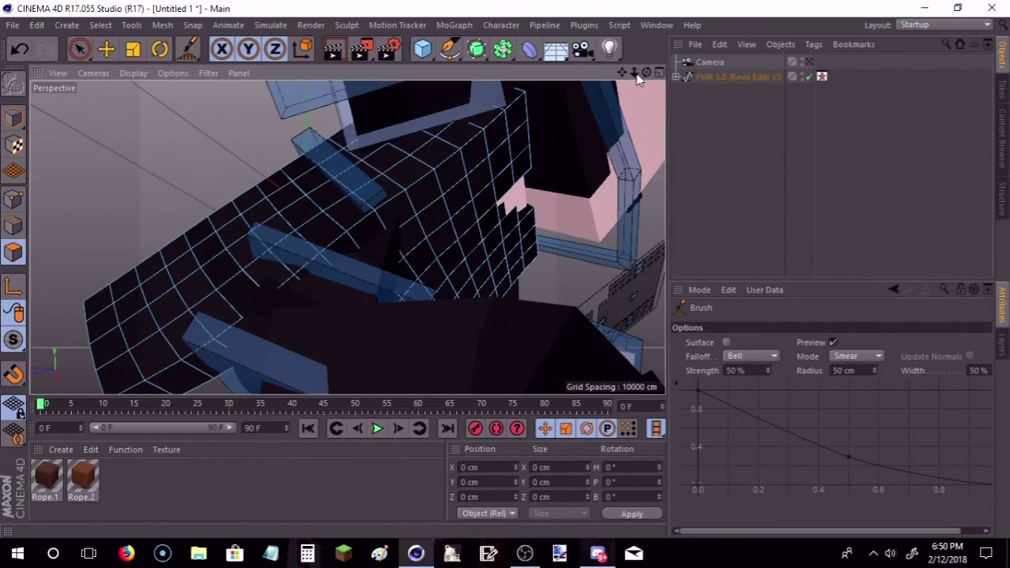
{"action": "mouse_move", "coordinate": [637, 77]}
{"action": "left_mouse_down"}
{"action": "mouse_move", "coordinate": [344, 302]}
{"action": "mouse_move", "coordinate": [406, 281]}
{"action": "mouse_move", "coordinate": [327, 271]}
{"action": "mouse_move", "coordinate": [341, 293]}
{"action": "mouse_move", "coordinate": [308, 242]}
{"action": "mouse_move", "coordinate": [314, 229]}
{"action": "mouse_move", "coordinate": [331, 238]}
{"action": "left_mouse_up"}
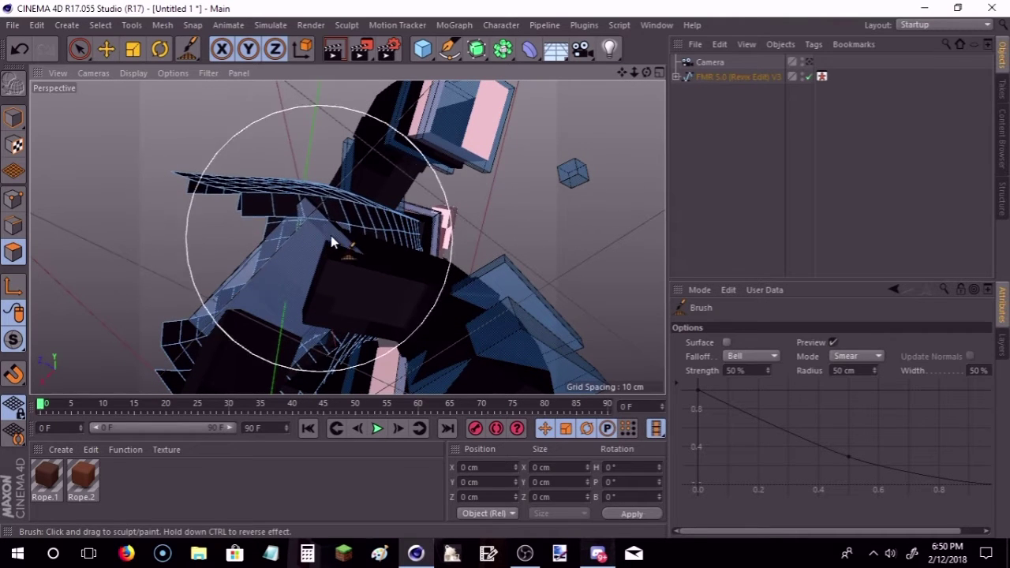
{"action": "mouse_move", "coordinate": [645, 71]}
{"action": "left_mouse_down"}
{"action": "mouse_move", "coordinate": [276, 186]}
{"action": "mouse_move", "coordinate": [269, 154]}
{"action": "mouse_move", "coordinate": [268, 165]}
{"action": "left_mouse_up"}
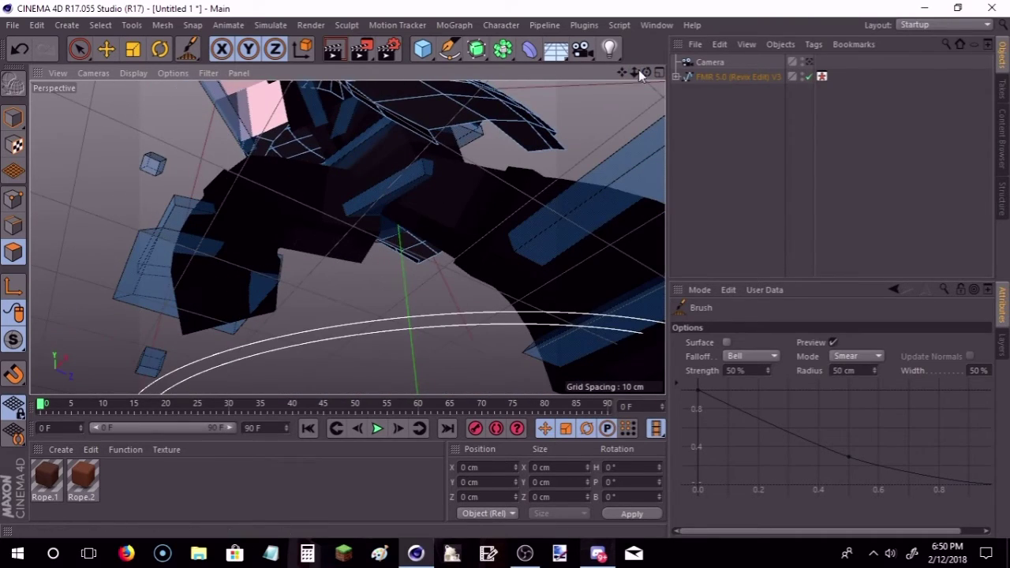
{"action": "left_click_drag", "start_coordinate": [634, 73], "coordinate": [636, 79]}
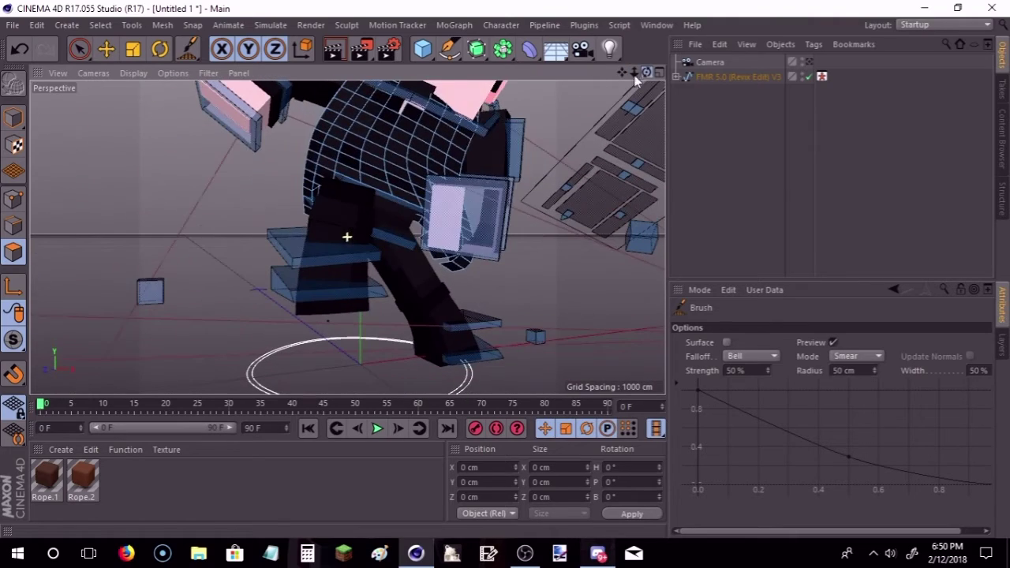
{"action": "left_click_drag", "start_coordinate": [645, 72], "coordinate": [547, 102]}
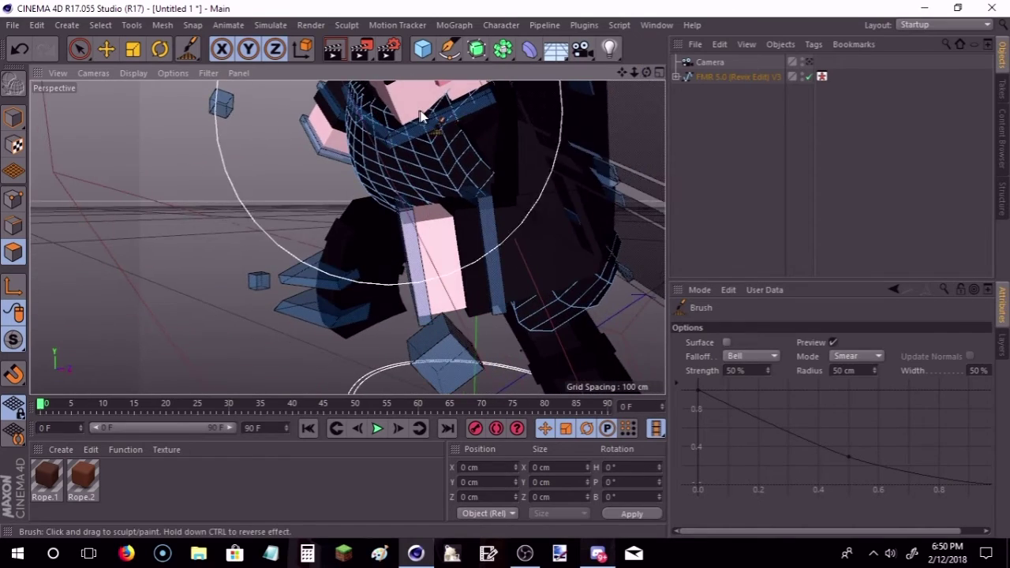
Step: Smear the neck cloth and reshape the jacket around the neck and torso
{"action": "left_click_drag", "start_coordinate": [420, 117], "coordinate": [439, 120]}
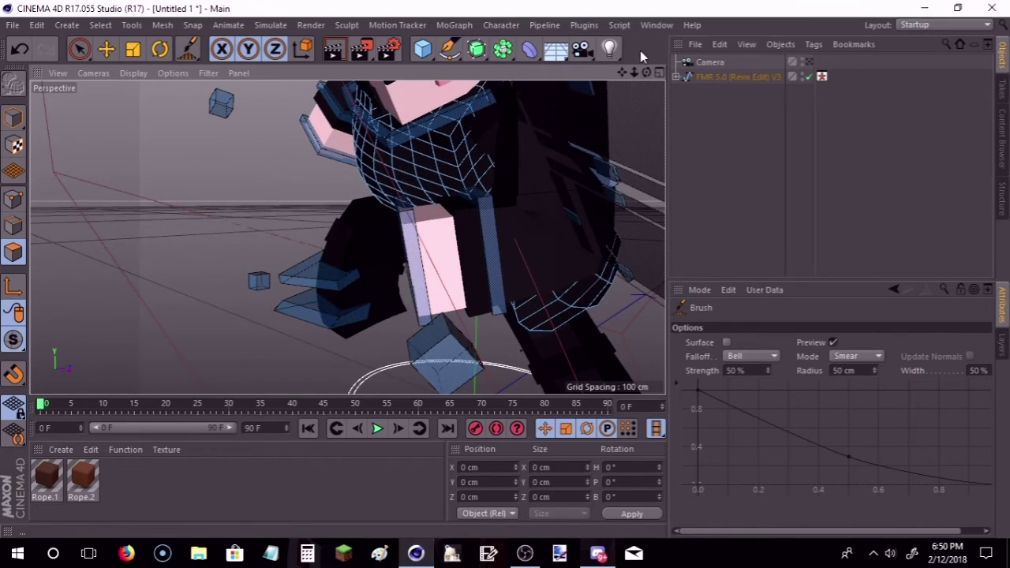
{"action": "left_click_drag", "start_coordinate": [646, 72], "coordinate": [553, 118]}
{"action": "left_click_drag", "start_coordinate": [646, 72], "coordinate": [473, 153]}
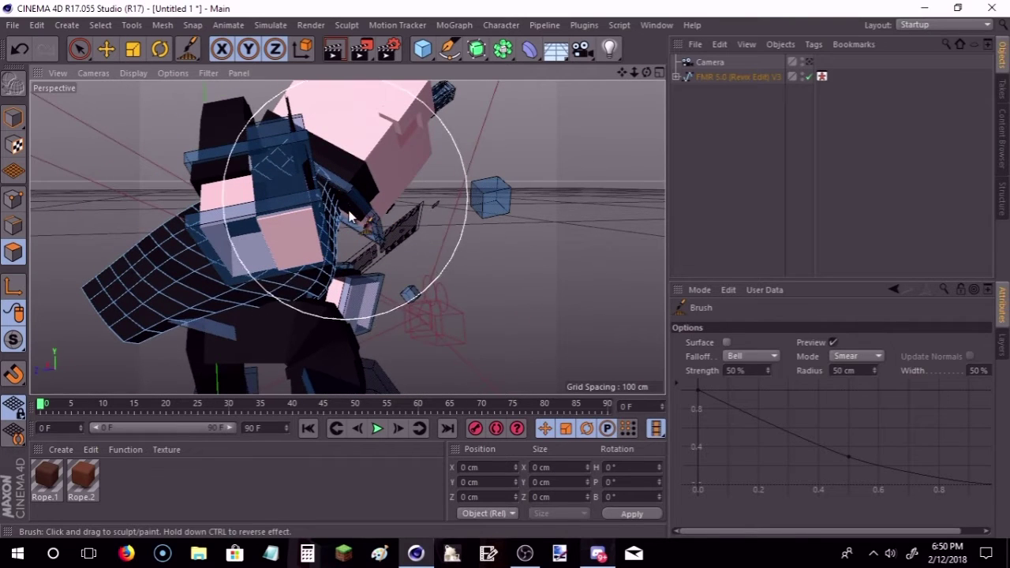
{"action": "left_click_drag", "start_coordinate": [350, 217], "coordinate": [308, 166]}
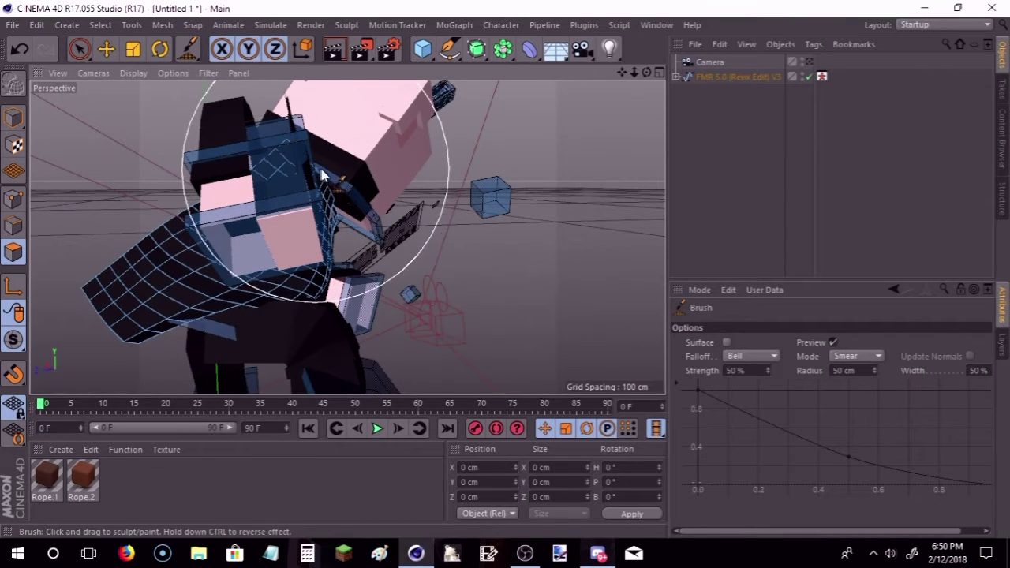
{"action": "left_click_drag", "start_coordinate": [473, 236], "coordinate": [331, 249], "text": "alt"}
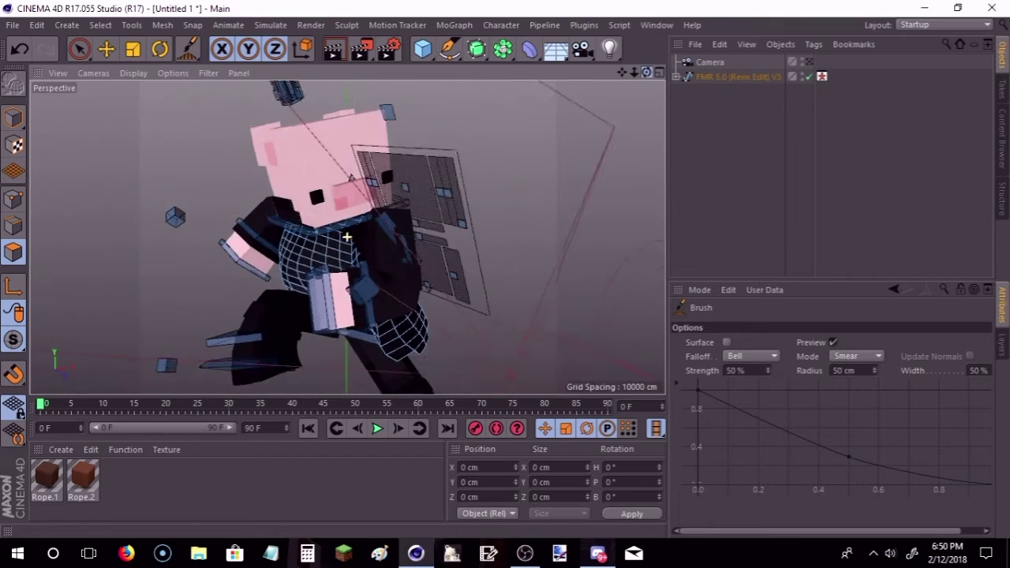
{"action": "left_click_drag", "start_coordinate": [293, 279], "coordinate": [302, 287]}
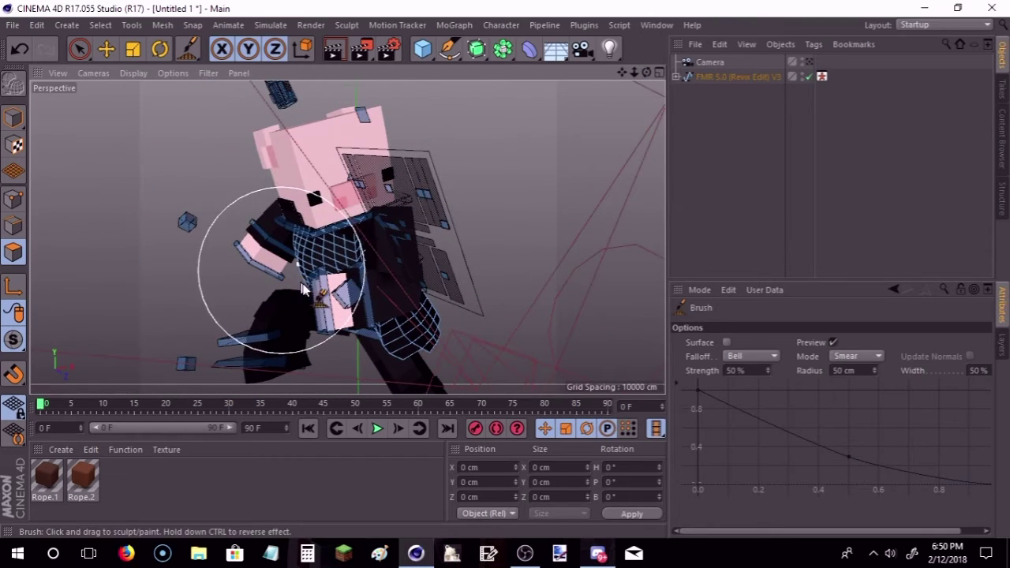
{"action": "mouse_move", "coordinate": [647, 72]}
{"action": "left_mouse_down"}
{"action": "mouse_move", "coordinate": [537, 245]}
{"action": "mouse_move", "coordinate": [550, 235]}
{"action": "mouse_move", "coordinate": [463, 214]}
{"action": "mouse_move", "coordinate": [428, 223]}
{"action": "mouse_move", "coordinate": [428, 187]}
{"action": "mouse_move", "coordinate": [403, 190]}
{"action": "mouse_move", "coordinate": [375, 220]}
{"action": "mouse_move", "coordinate": [346, 201]}
{"action": "left_mouse_up"}
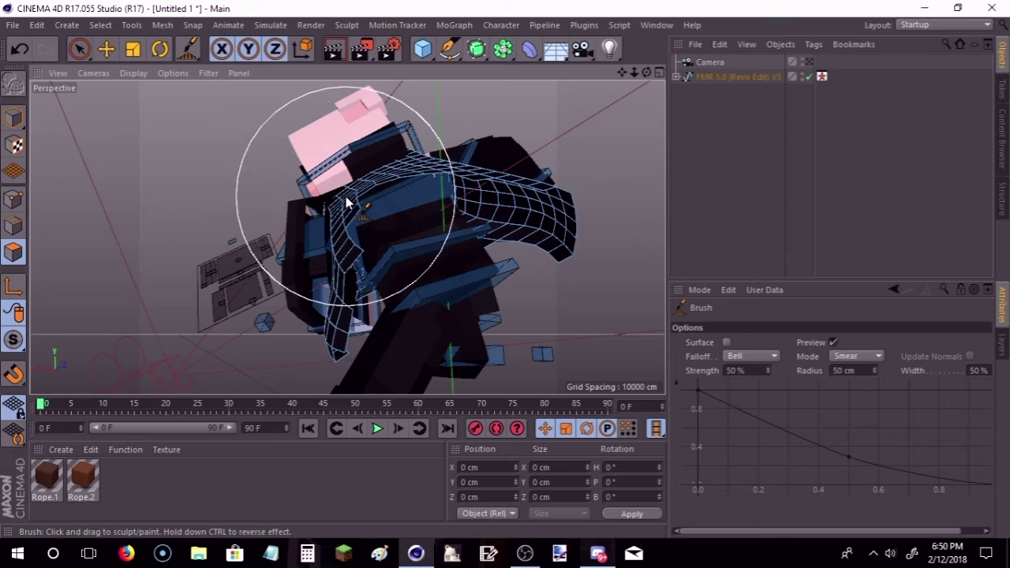
{"action": "left_click_drag", "start_coordinate": [648, 72], "coordinate": [490, 115]}
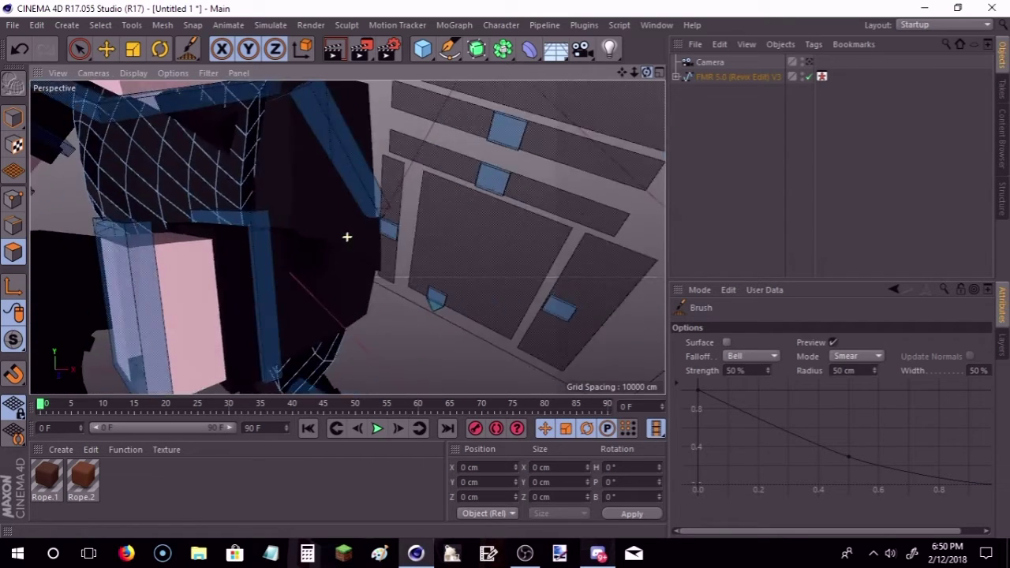
{"action": "mouse_move", "coordinate": [205, 199]}
{"action": "left_mouse_down"}
{"action": "mouse_move", "coordinate": [221, 164]}
{"action": "mouse_move", "coordinate": [252, 163]}
{"action": "mouse_move", "coordinate": [337, 105]}
{"action": "mouse_move", "coordinate": [320, 113]}
{"action": "left_mouse_up"}
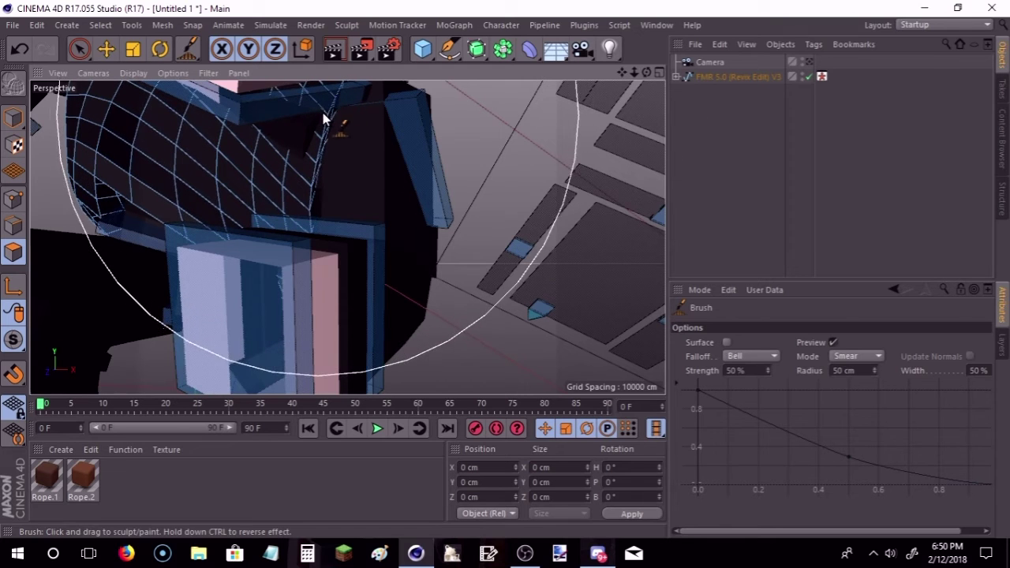
{"action": "mouse_move", "coordinate": [624, 74]}
{"action": "left_mouse_down"}
{"action": "mouse_move", "coordinate": [346, 237]}
{"action": "mouse_move", "coordinate": [411, 148]}
{"action": "left_mouse_up"}
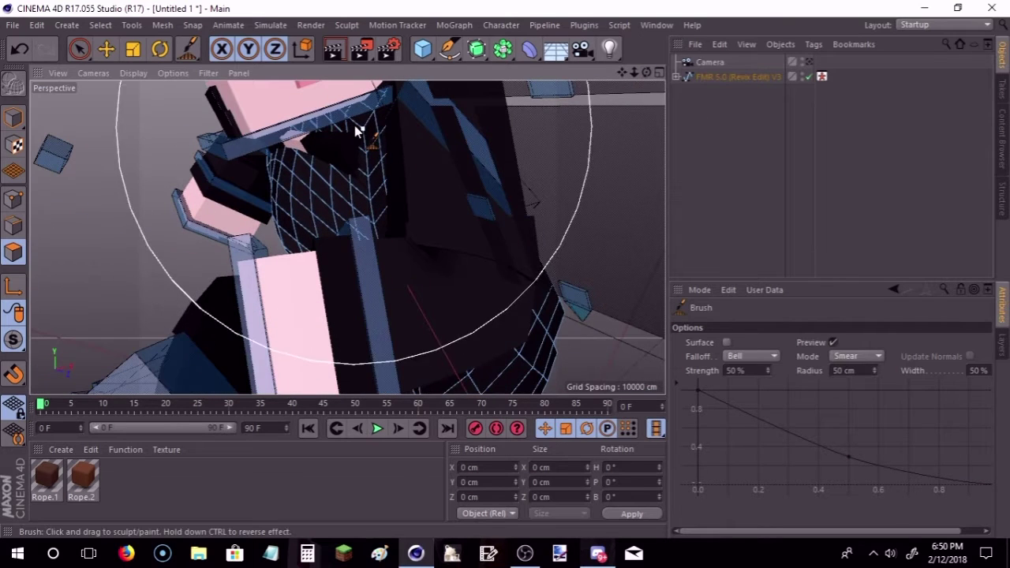
{"action": "mouse_move", "coordinate": [355, 130]}
{"action": "left_mouse_down"}
{"action": "mouse_move", "coordinate": [318, 151]}
{"action": "mouse_move", "coordinate": [306, 191]}
{"action": "mouse_move", "coordinate": [326, 214]}
{"action": "mouse_move", "coordinate": [295, 194]}
{"action": "left_mouse_up"}
{"action": "mouse_move", "coordinate": [582, 100]}
{"action": "left_mouse_down", "text": "alt"}
{"action": "mouse_move", "coordinate": [347, 236]}
{"action": "mouse_move", "coordinate": [345, 225]}
{"action": "left_mouse_up", "text": "alt"}
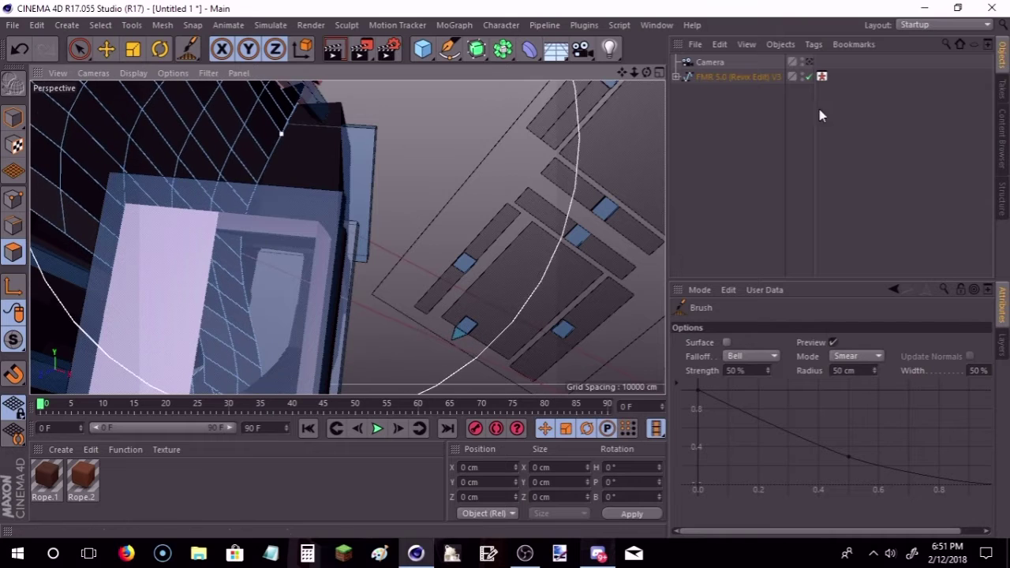
Step: Return to the camera view and switch to Model mode with the Move tool
{"action": "left_click", "coordinate": [802, 62]}
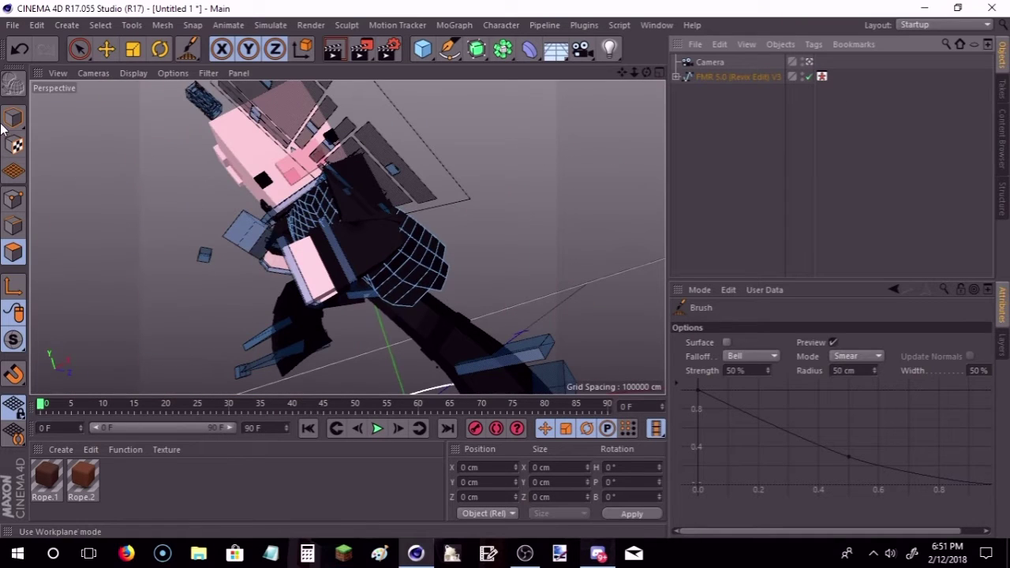
{"action": "left_click", "coordinate": [10, 120]}
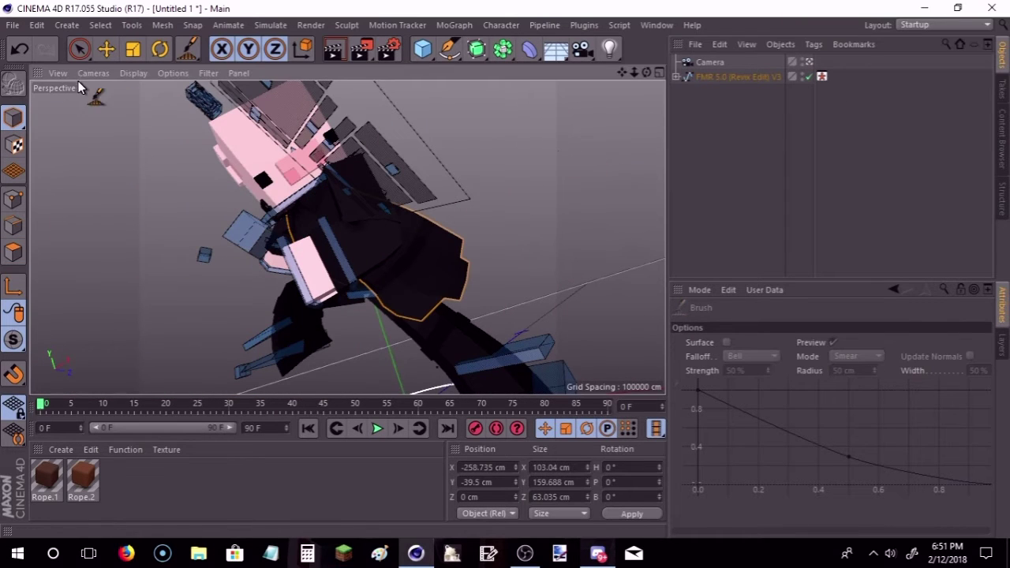
{"action": "left_click", "coordinate": [105, 48]}
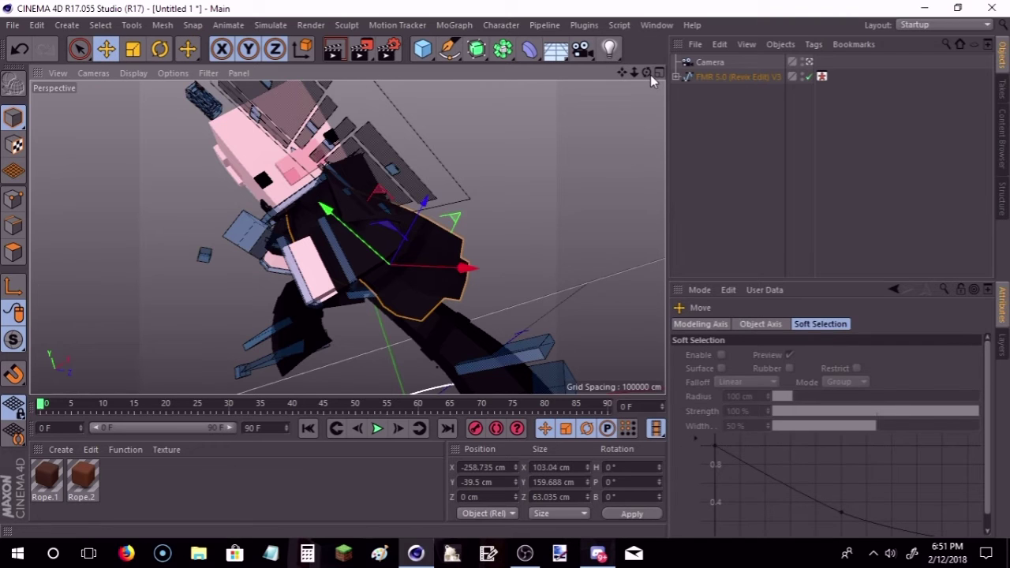
{"action": "left_click_drag", "start_coordinate": [647, 73], "coordinate": [600, 102]}
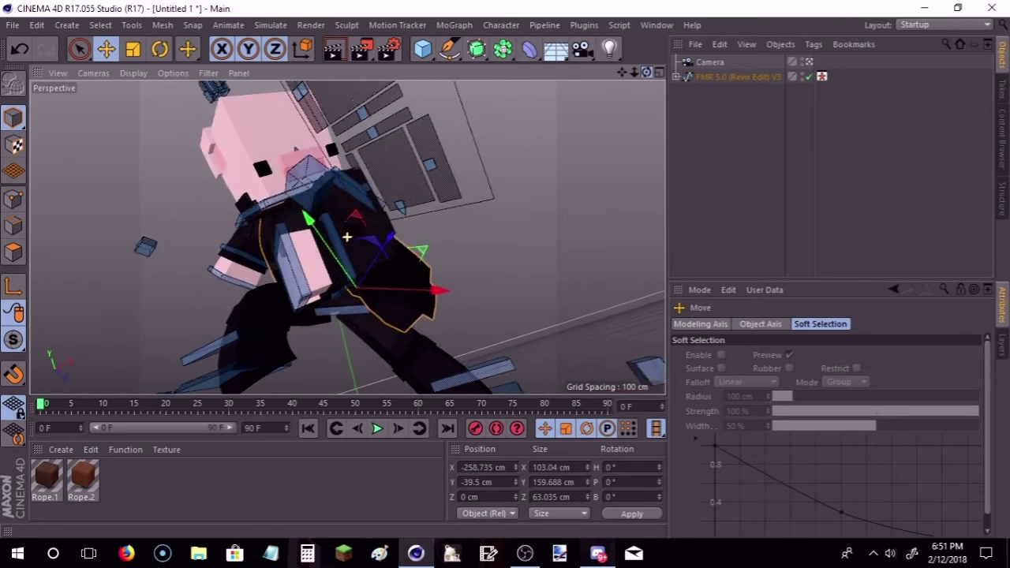
{"action": "left_click_drag", "start_coordinate": [346, 237], "coordinate": [346, 236], "text": "alt"}
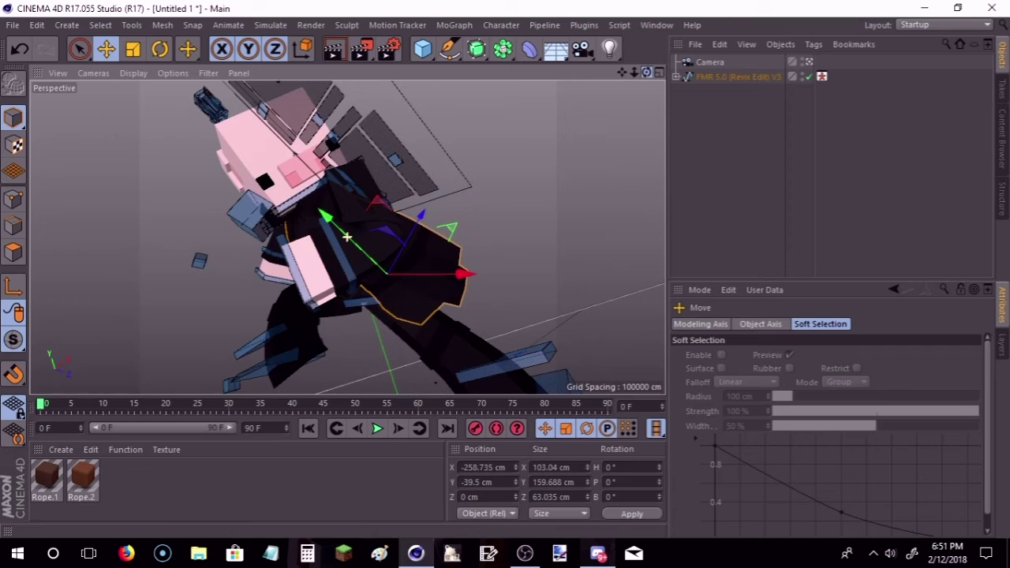
{"action": "left_click", "coordinate": [501, 251]}
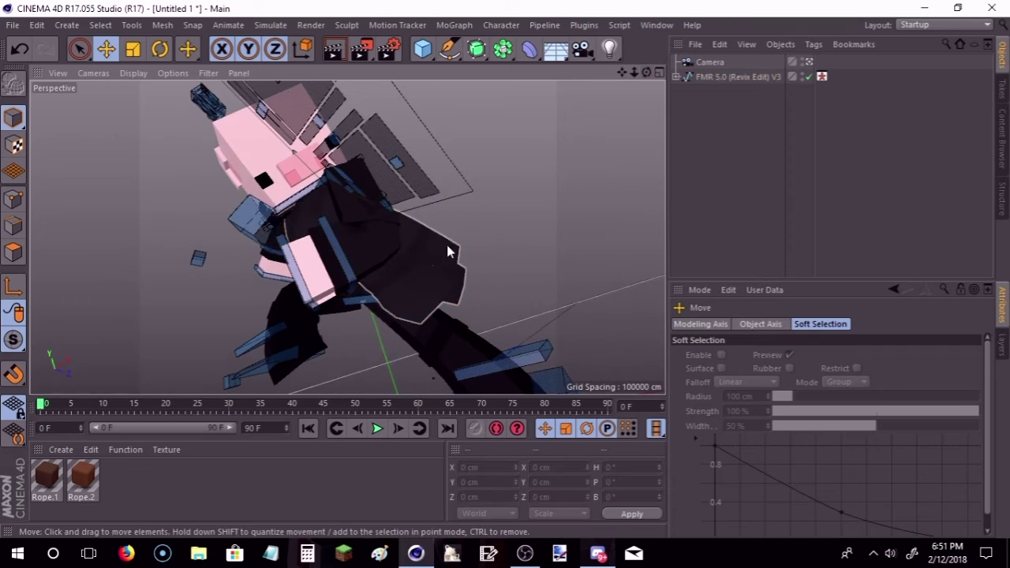
Step: Set the FMR 5.0 jacket back to Normal mode and bring up the Content Browser
{"action": "left_click", "coordinate": [721, 78]}
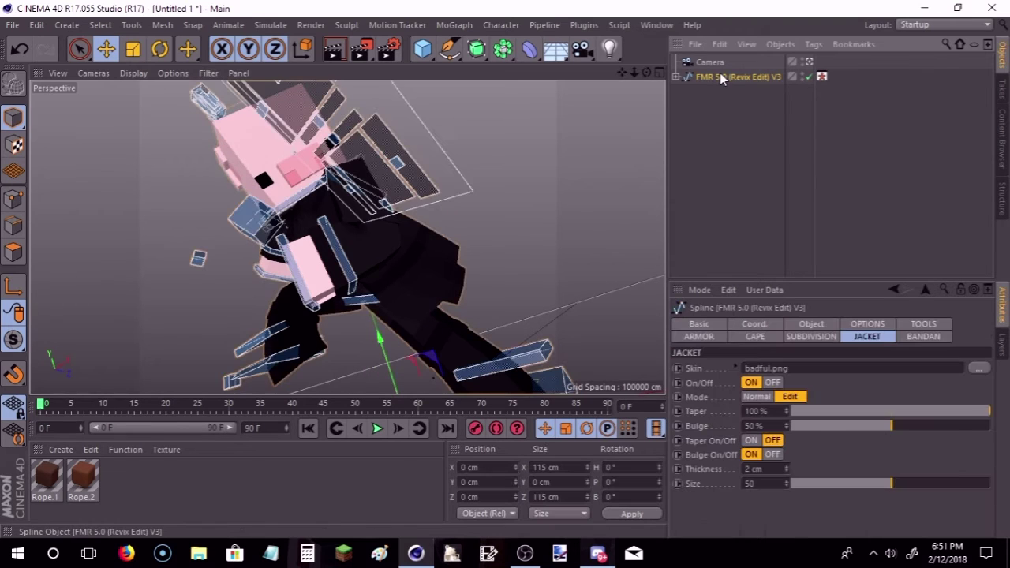
{"action": "left_click", "coordinate": [759, 397]}
{"action": "left_click", "coordinate": [562, 251]}
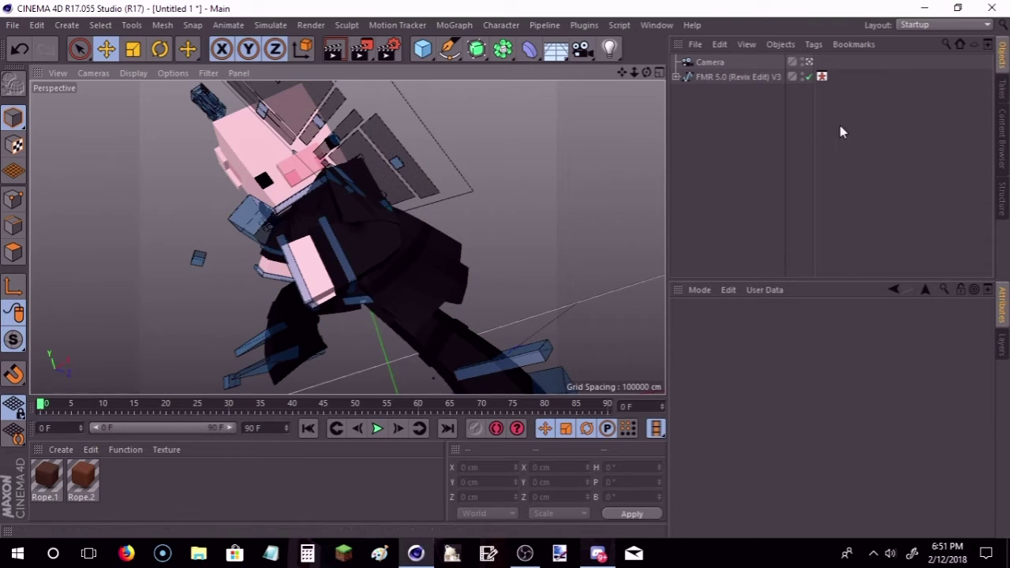
{"action": "left_click", "coordinate": [1000, 134]}
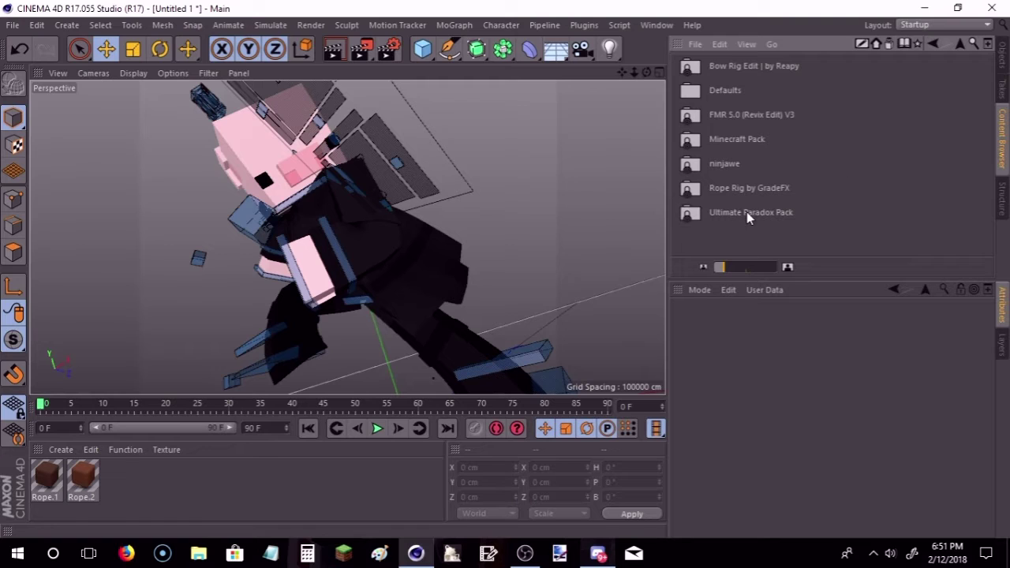
Step: Load the GradeFX preset from the Rope Rig by GradeFX folder
{"action": "double_click", "coordinate": [765, 190]}
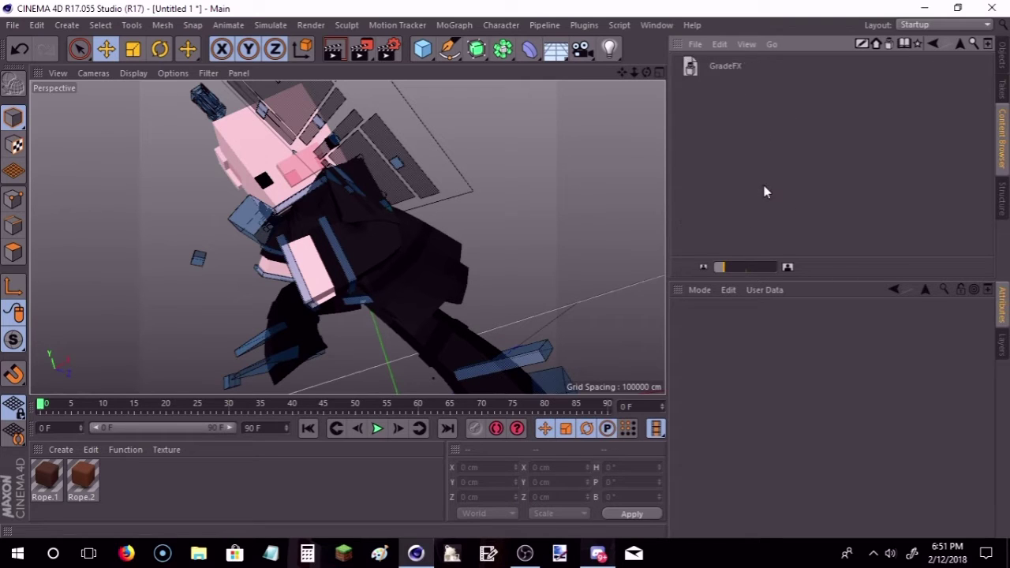
{"action": "double_click", "coordinate": [740, 66]}
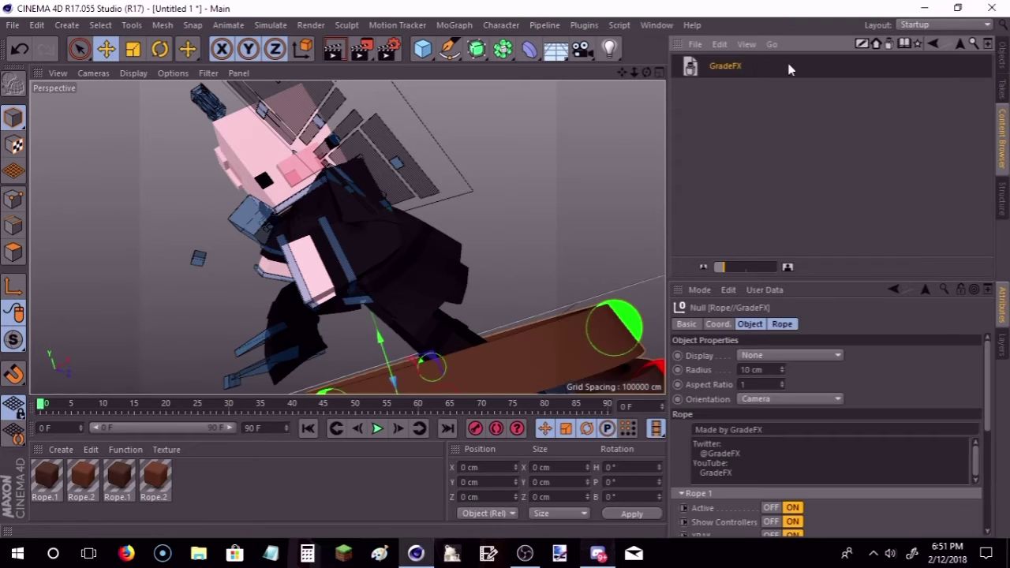
{"action": "left_click", "coordinate": [1000, 62]}
Step: Try shrinking the rope ring with the Scale tool, then undo it
{"action": "left_click_drag", "start_coordinate": [646, 72], "coordinate": [637, 73]}
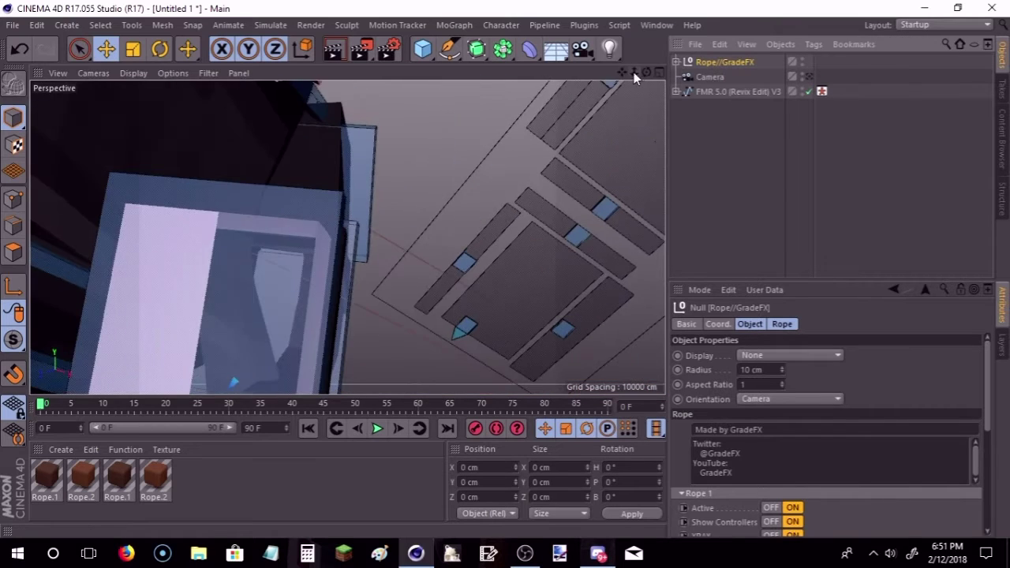
{"action": "left_click_drag", "start_coordinate": [347, 236], "coordinate": [346, 236], "text": "alt"}
{"action": "key", "text": "t"}
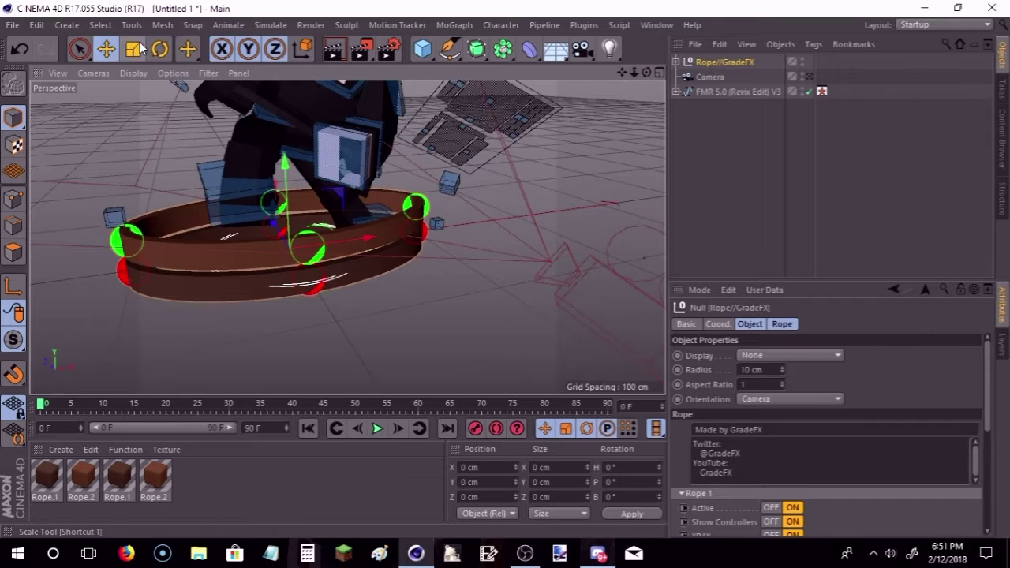
{"action": "mouse_move", "coordinate": [516, 234]}
{"action": "left_mouse_down"}
{"action": "mouse_move", "coordinate": [419, 251]}
{"action": "mouse_move", "coordinate": [233, 312]}
{"action": "left_mouse_up"}
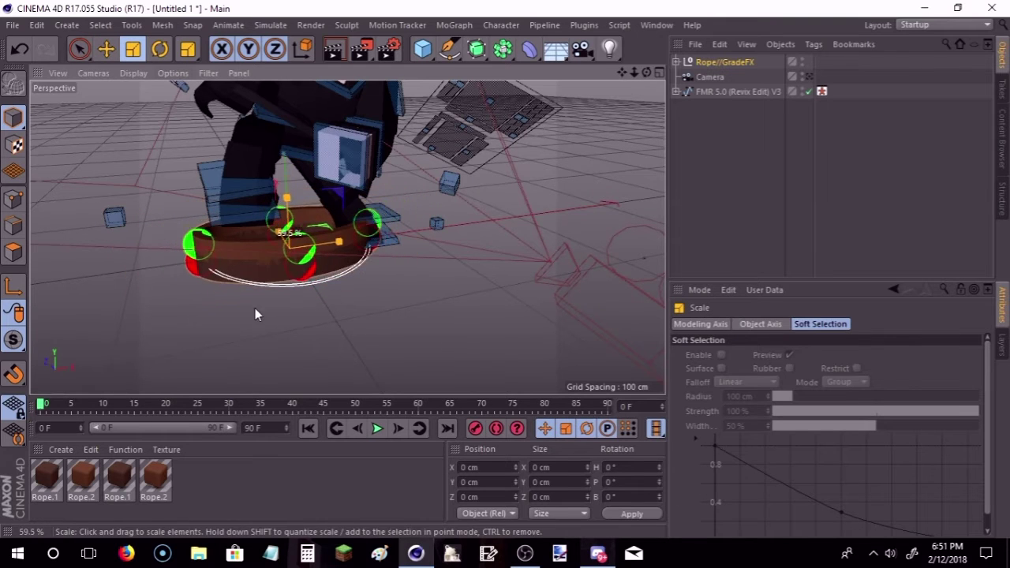
{"action": "left_click", "coordinate": [29, 48]}
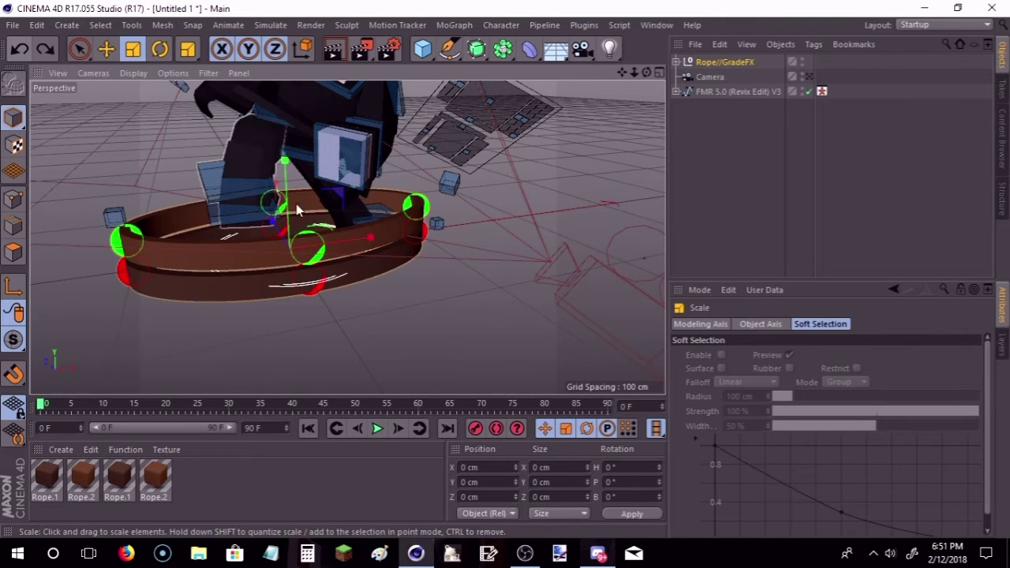
{"action": "left_click", "coordinate": [105, 49]}
{"action": "left_click", "coordinate": [403, 338]}
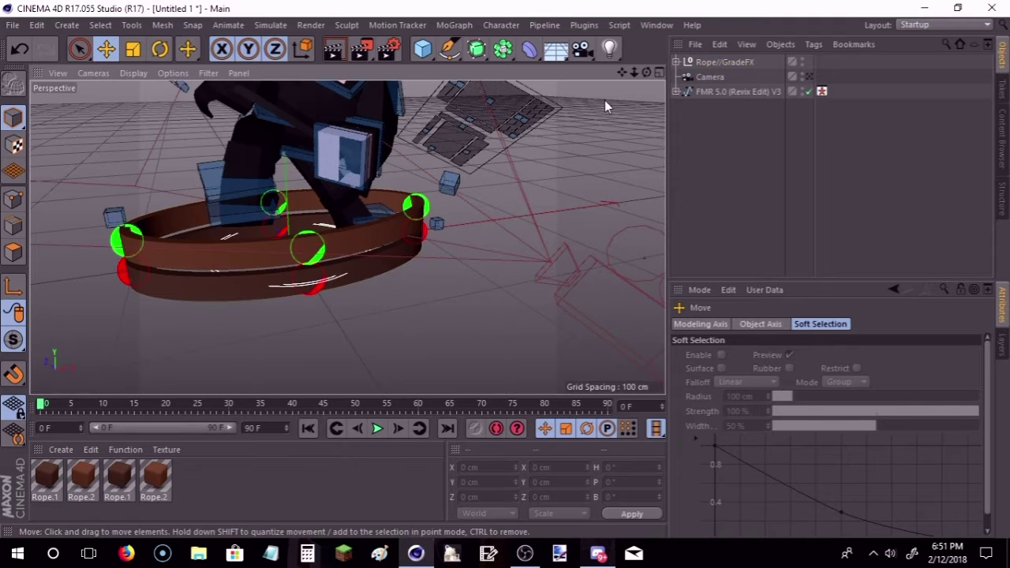
{"action": "left_click_drag", "start_coordinate": [604, 100], "coordinate": [356, 382], "text": "alt"}
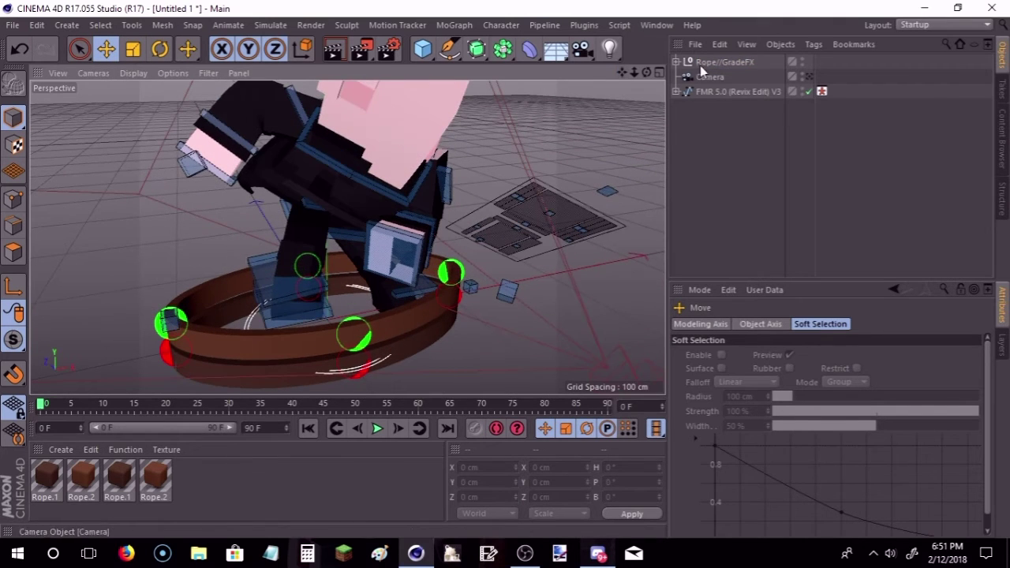
Step: Raise the Rope/GradeFX rig to about 72.8 cm so it circles the pig's waist
{"action": "left_click", "coordinate": [722, 62]}
{"action": "mouse_move", "coordinate": [646, 72]}
{"action": "left_mouse_down"}
{"action": "mouse_move", "coordinate": [600, 110]}
{"action": "mouse_move", "coordinate": [516, 134]}
{"action": "left_mouse_up"}
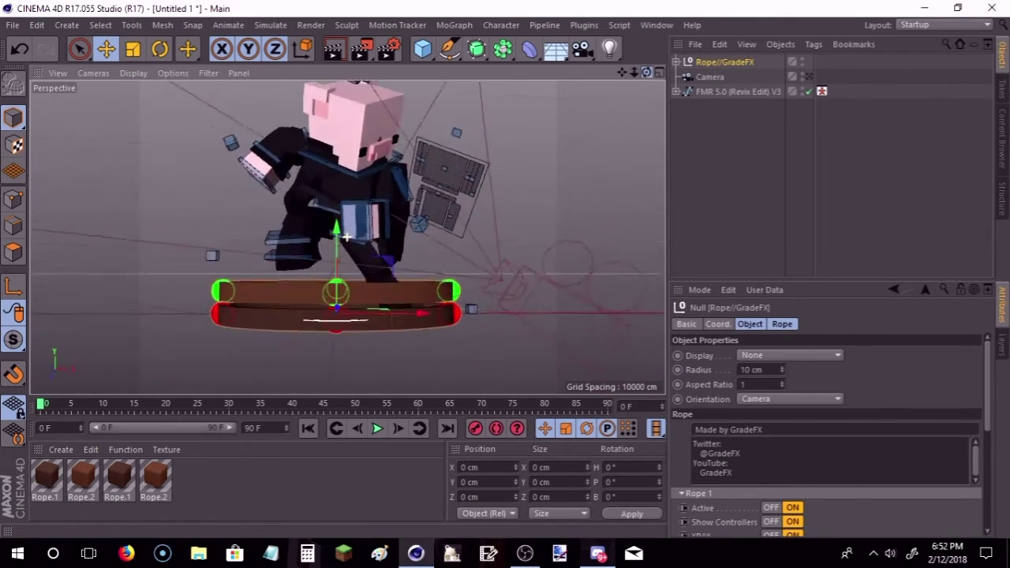
{"action": "scroll", "coordinate": [338, 270], "scroll_direction": "up", "scroll_amount": 5}
{"action": "left_click_drag", "start_coordinate": [337, 270], "coordinate": [340, 103]}
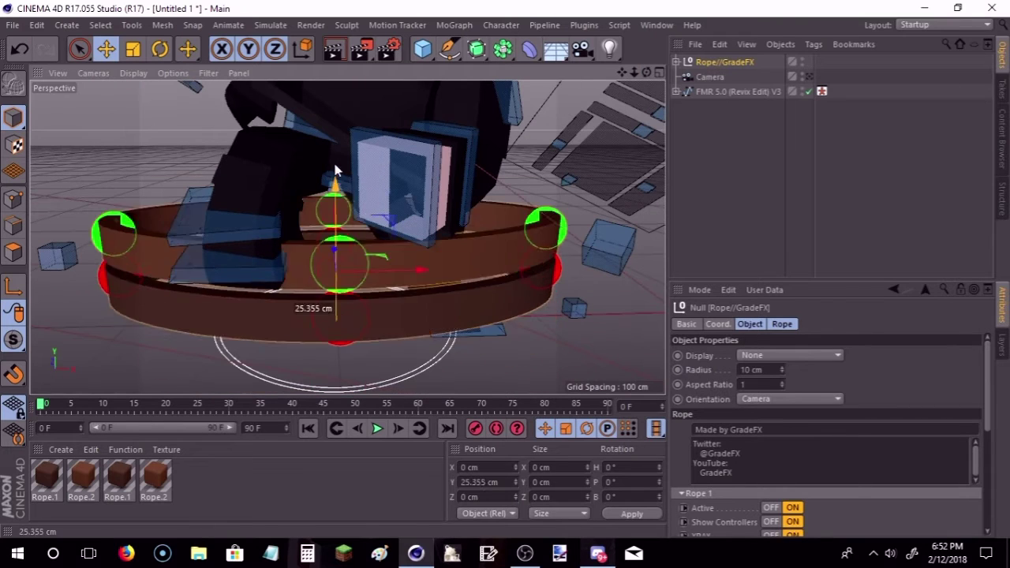
{"action": "left_click_drag", "start_coordinate": [646, 72], "coordinate": [600, 110]}
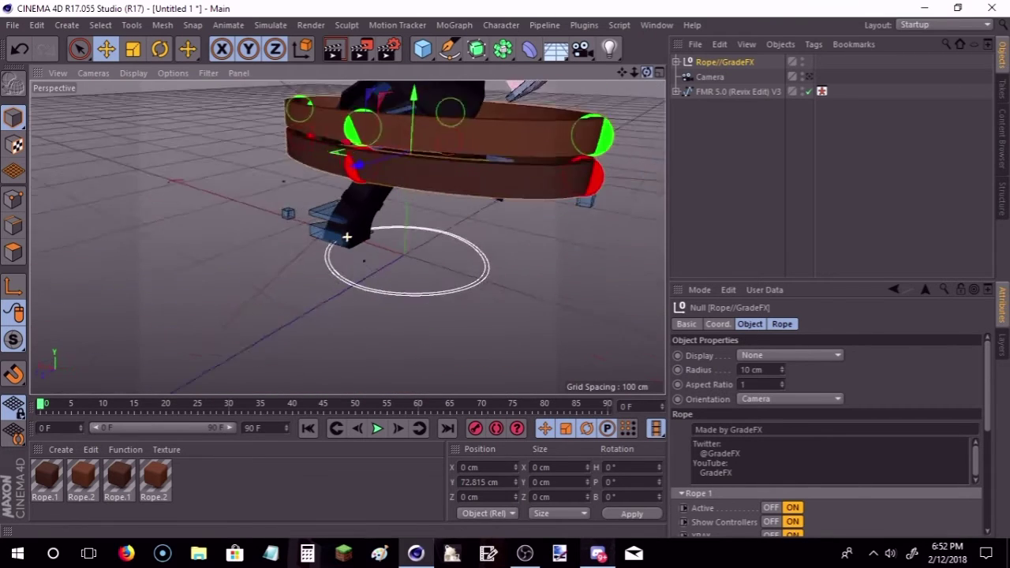
{"action": "mouse_move", "coordinate": [646, 72]}
{"action": "left_mouse_down"}
{"action": "mouse_move", "coordinate": [623, 103]}
{"action": "mouse_move", "coordinate": [600, 111]}
{"action": "left_mouse_up"}
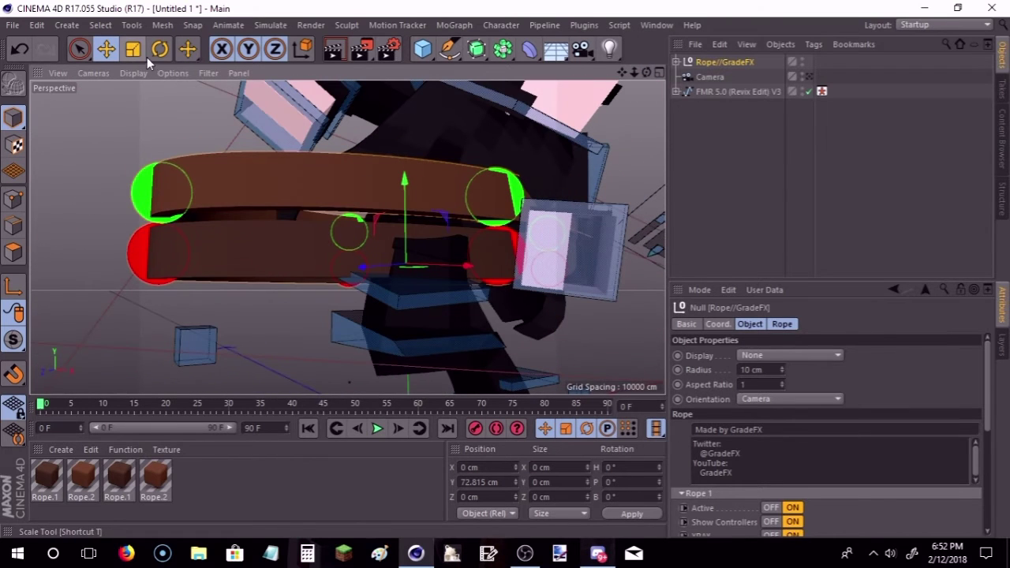
{"action": "left_click_drag", "start_coordinate": [647, 72], "coordinate": [595, 177]}
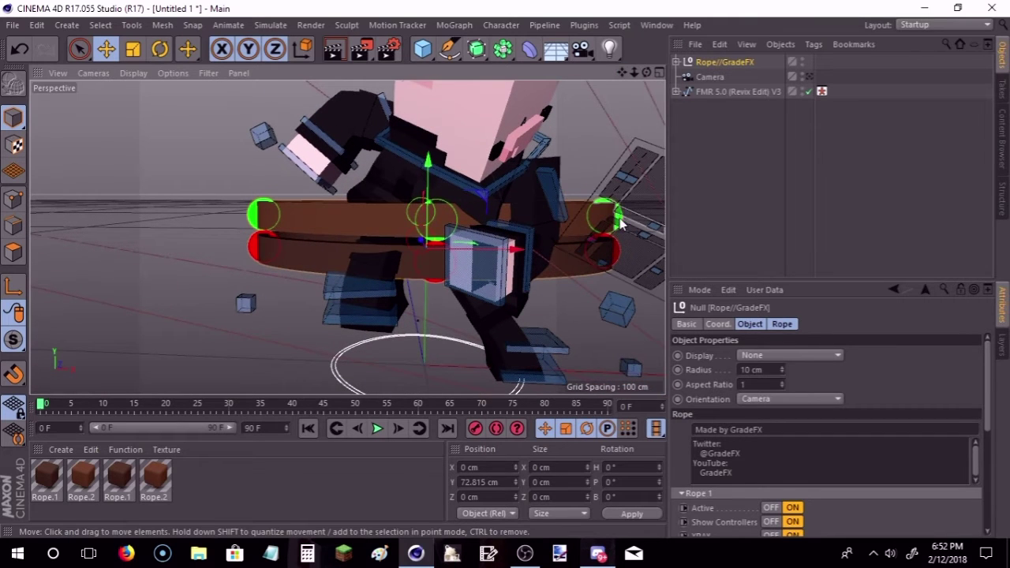
Step: Shift the belt controller joints to shape the rope around the waist
{"action": "mouse_move", "coordinate": [620, 220]}
{"action": "left_mouse_down"}
{"action": "mouse_move", "coordinate": [563, 237]}
{"action": "mouse_move", "coordinate": [553, 229]}
{"action": "mouse_move", "coordinate": [552, 252]}
{"action": "left_mouse_up"}
{"action": "left_click", "coordinate": [608, 241]}
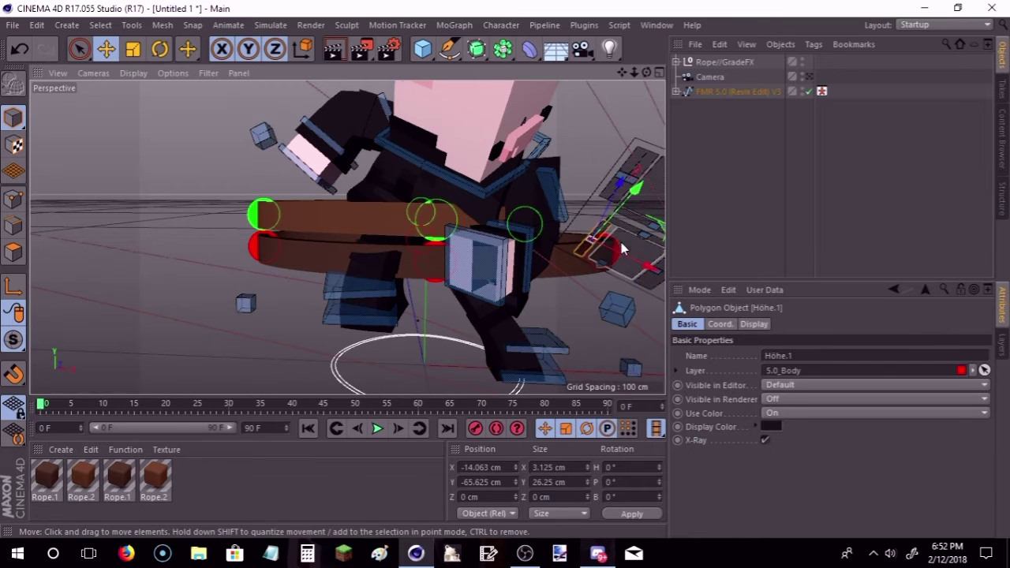
{"action": "left_click", "coordinate": [87, 109]}
{"action": "mouse_move", "coordinate": [642, 72]}
{"action": "left_mouse_down"}
{"action": "mouse_move", "coordinate": [348, 237]}
{"action": "mouse_move", "coordinate": [395, 221]}
{"action": "left_mouse_up"}
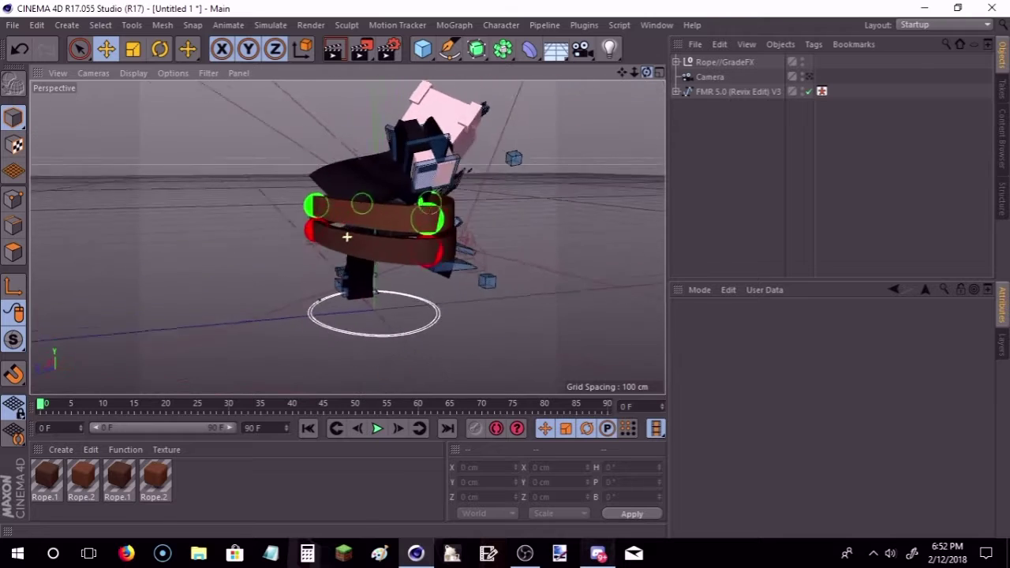
{"action": "scroll", "coordinate": [428, 210], "scroll_direction": "up", "scroll_amount": 5}
{"action": "scroll", "coordinate": [473, 221], "scroll_direction": "up", "scroll_amount": 2}
{"action": "left_click", "coordinate": [499, 231]}
Step: Slide a rope belt controller around the belt and lift it onto the pig's waist
{"action": "left_click_drag", "start_coordinate": [498, 231], "coordinate": [273, 232]}
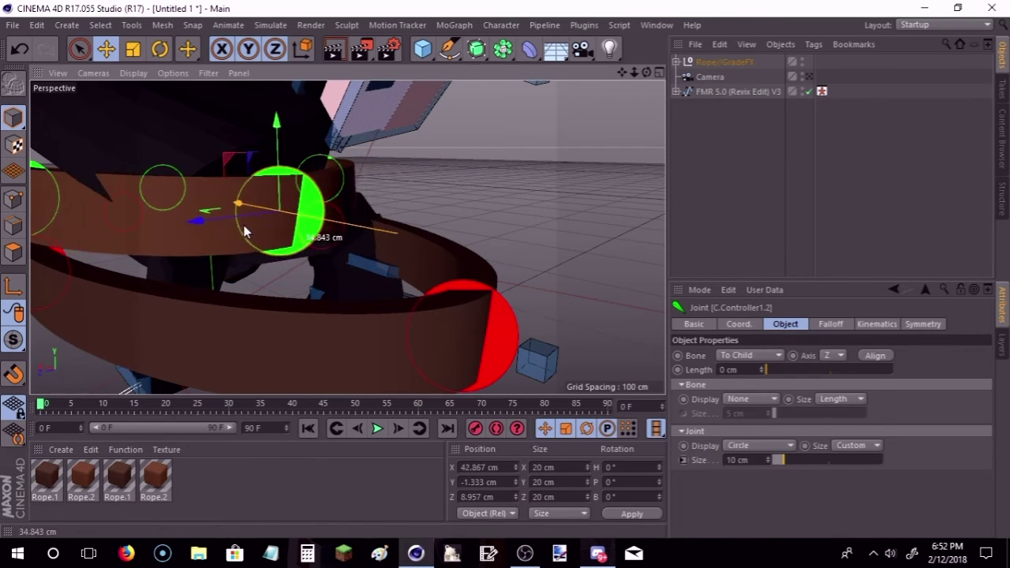
{"action": "left_click_drag", "start_coordinate": [272, 231], "coordinate": [237, 214]}
{"action": "left_click_drag", "start_coordinate": [613, 74], "coordinate": [536, 91], "text": "alt"}
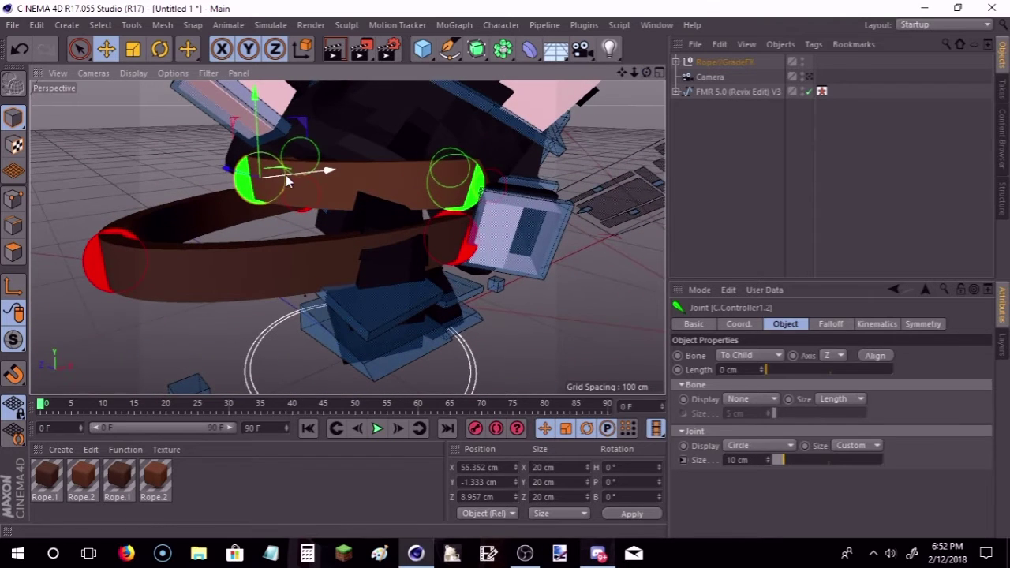
{"action": "mouse_move", "coordinate": [271, 179]}
{"action": "left_mouse_down"}
{"action": "mouse_move", "coordinate": [295, 178]}
{"action": "mouse_move", "coordinate": [244, 151]}
{"action": "left_mouse_up"}
{"action": "left_click", "coordinate": [166, 49]}
{"action": "key", "text": "ctrl+z"}
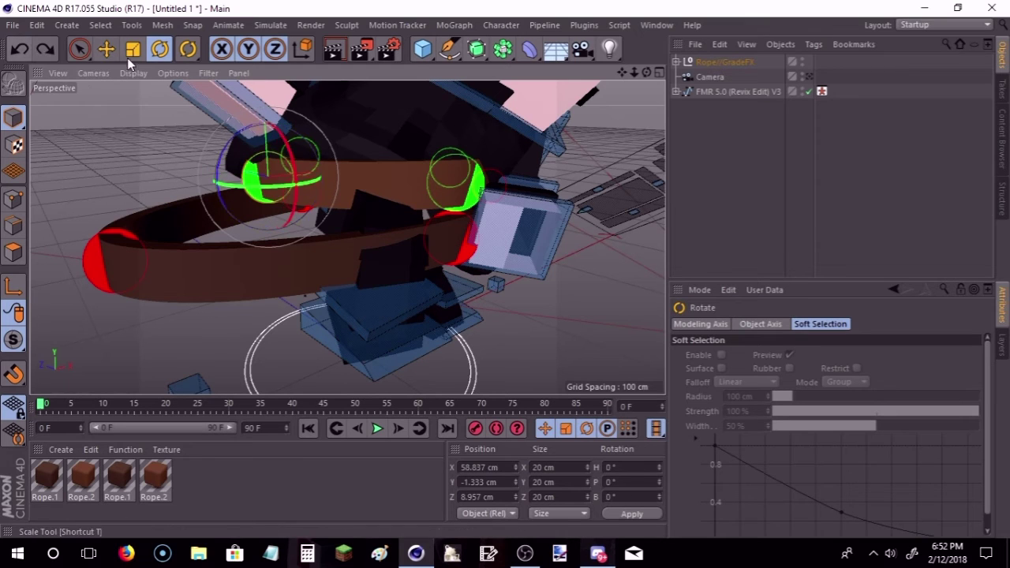
{"action": "left_click_drag", "start_coordinate": [276, 158], "coordinate": [265, 130]}
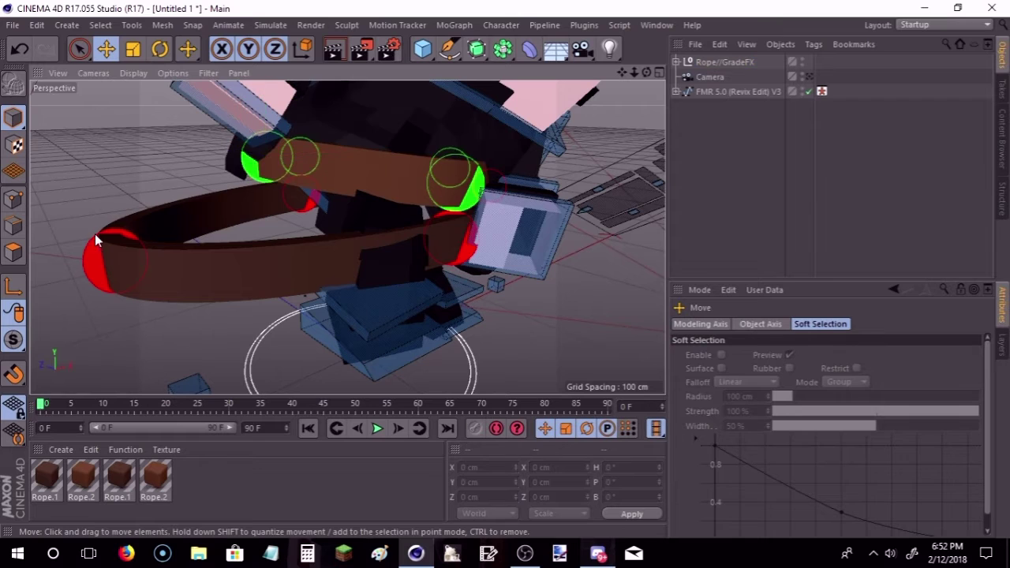
Step: Reposition the red belt controllers and their neighbours so the rope follows the waist
{"action": "left_click", "coordinate": [124, 251]}
{"action": "left_click_drag", "start_coordinate": [125, 251], "coordinate": [344, 209]}
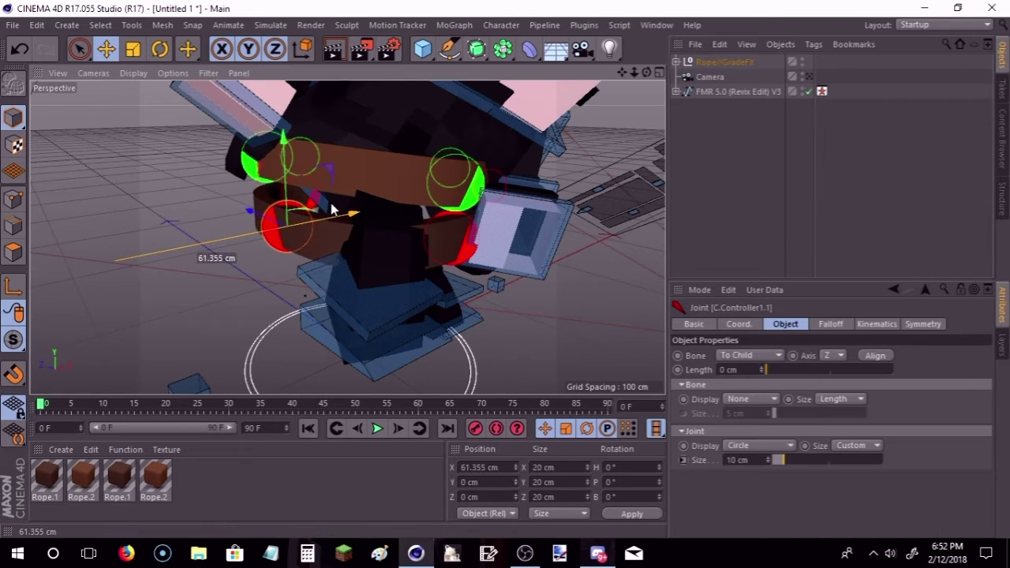
{"action": "left_click", "coordinate": [564, 334]}
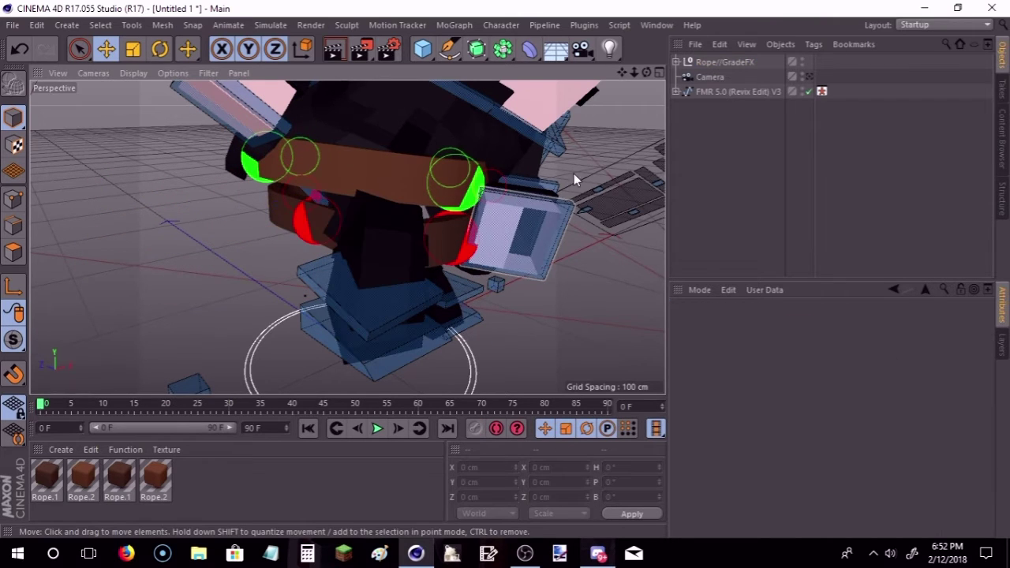
{"action": "left_click_drag", "start_coordinate": [646, 72], "coordinate": [531, 125]}
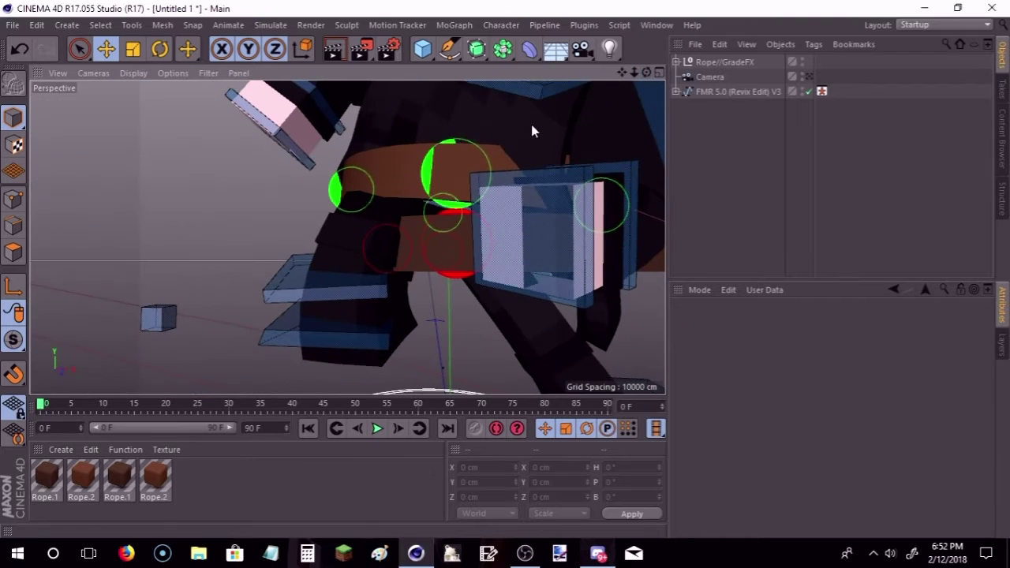
{"action": "left_click", "coordinate": [454, 145]}
{"action": "mouse_move", "coordinate": [457, 153]}
{"action": "left_mouse_down"}
{"action": "mouse_move", "coordinate": [436, 249]}
{"action": "mouse_move", "coordinate": [432, 135]}
{"action": "left_mouse_up"}
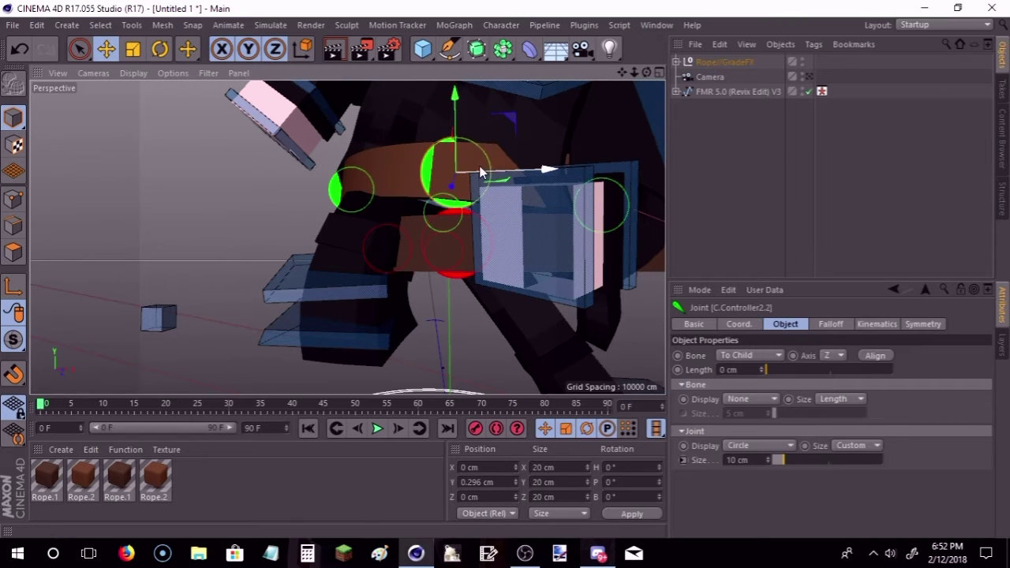
{"action": "left_click_drag", "start_coordinate": [482, 172], "coordinate": [446, 160]}
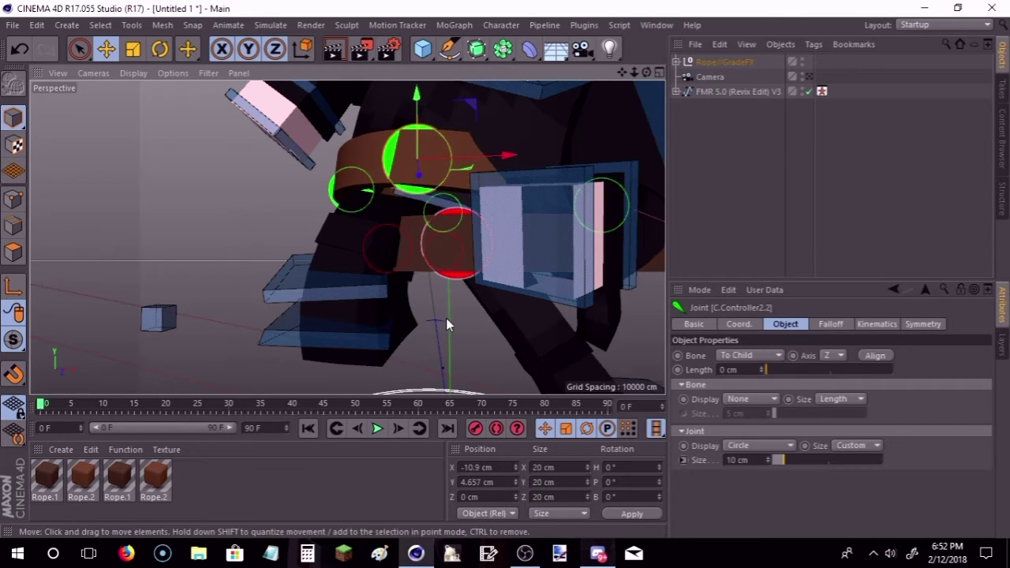
{"action": "left_click", "coordinate": [454, 241]}
{"action": "mouse_move", "coordinate": [498, 229]}
{"action": "left_mouse_down"}
{"action": "mouse_move", "coordinate": [501, 296]}
{"action": "mouse_move", "coordinate": [483, 305]}
{"action": "left_mouse_up"}
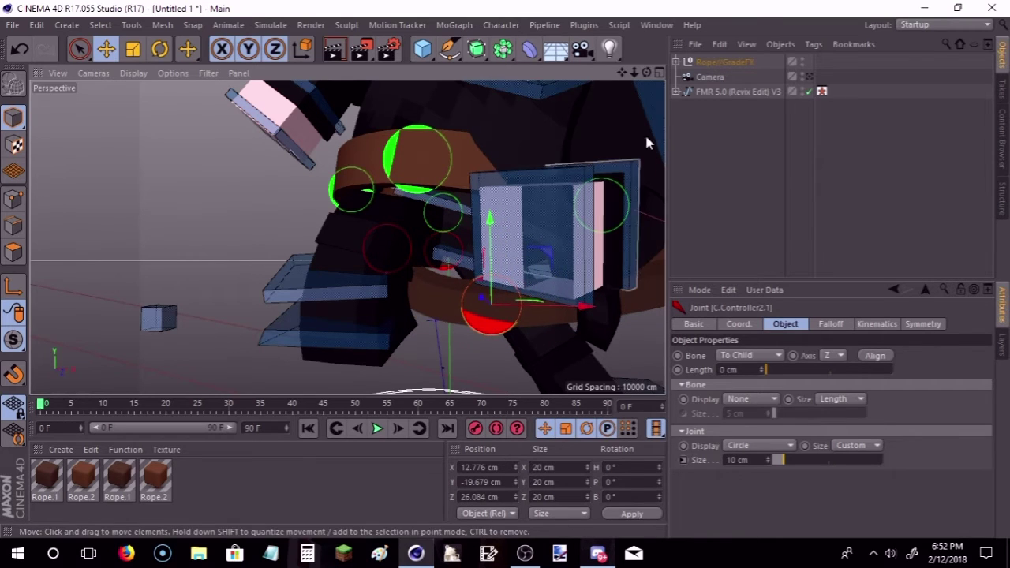
Step: Pull the edge belt controller in toward the body and adjust the next red one
{"action": "mouse_move", "coordinate": [646, 71]}
{"action": "left_mouse_down"}
{"action": "mouse_move", "coordinate": [552, 118]}
{"action": "mouse_move", "coordinate": [601, 205]}
{"action": "left_mouse_up"}
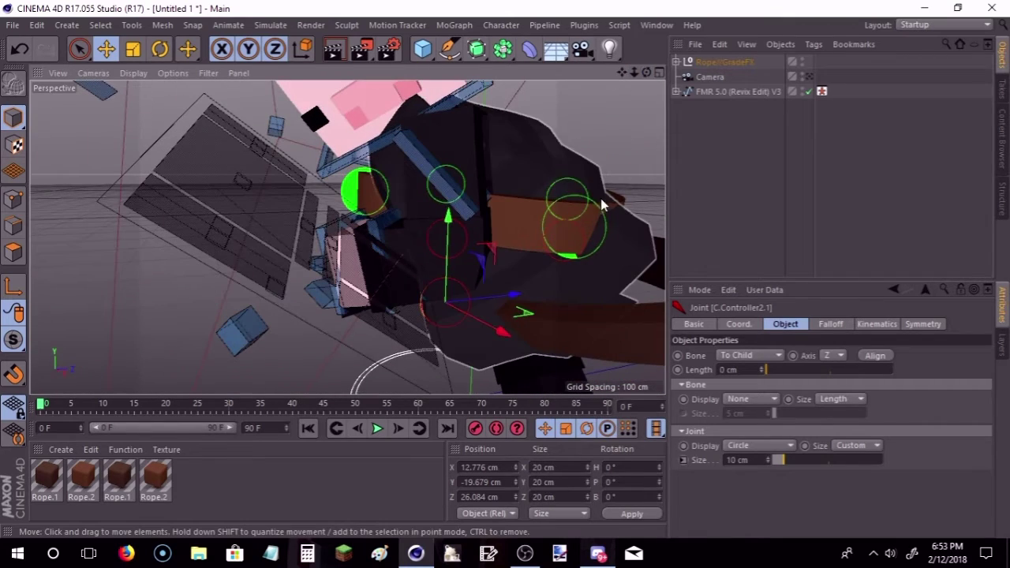
{"action": "mouse_move", "coordinate": [645, 72]}
{"action": "left_mouse_down"}
{"action": "mouse_move", "coordinate": [663, 78]}
{"action": "mouse_move", "coordinate": [601, 202]}
{"action": "left_mouse_up"}
{"action": "left_click", "coordinate": [601, 202]}
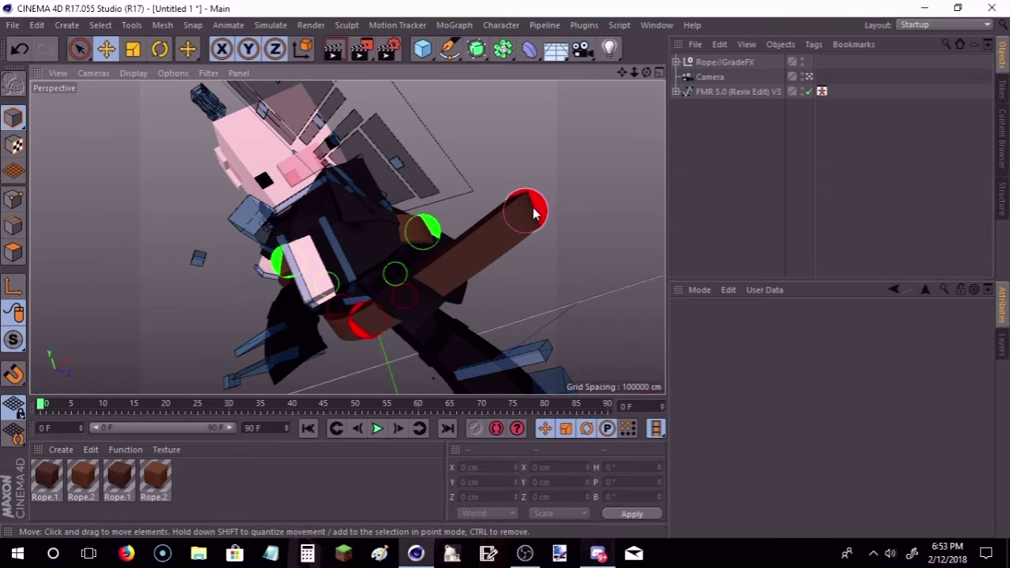
{"action": "left_click", "coordinate": [535, 208]}
{"action": "mouse_move", "coordinate": [534, 254]}
{"action": "left_mouse_down"}
{"action": "mouse_move", "coordinate": [452, 297]}
{"action": "mouse_move", "coordinate": [458, 272]}
{"action": "mouse_move", "coordinate": [447, 287]}
{"action": "mouse_move", "coordinate": [462, 275]}
{"action": "left_mouse_up"}
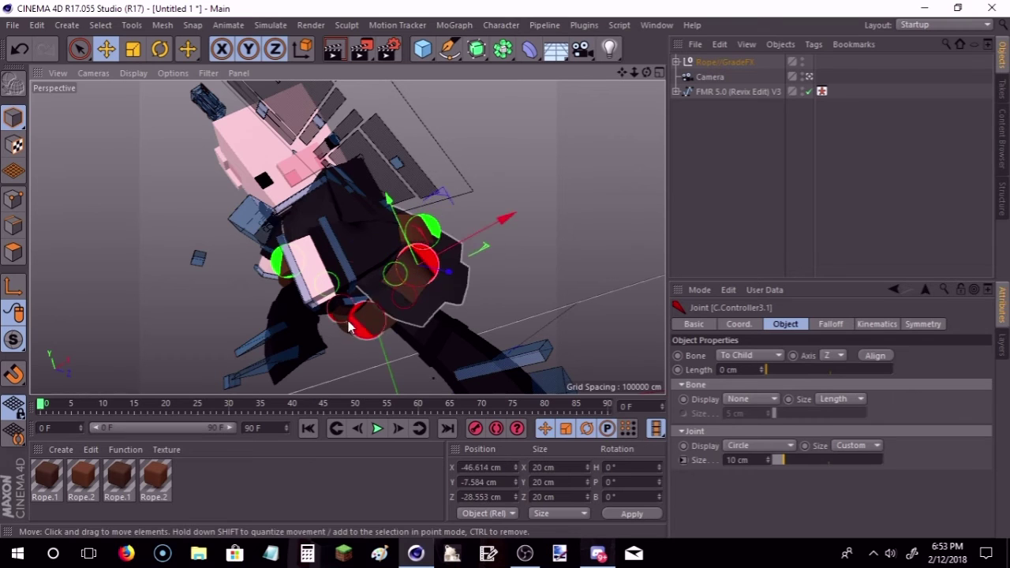
{"action": "left_click", "coordinate": [369, 317]}
{"action": "mouse_move", "coordinate": [392, 318]}
{"action": "left_mouse_down"}
{"action": "mouse_move", "coordinate": [390, 300]}
{"action": "mouse_move", "coordinate": [377, 324]}
{"action": "mouse_move", "coordinate": [413, 283]}
{"action": "left_mouse_up"}
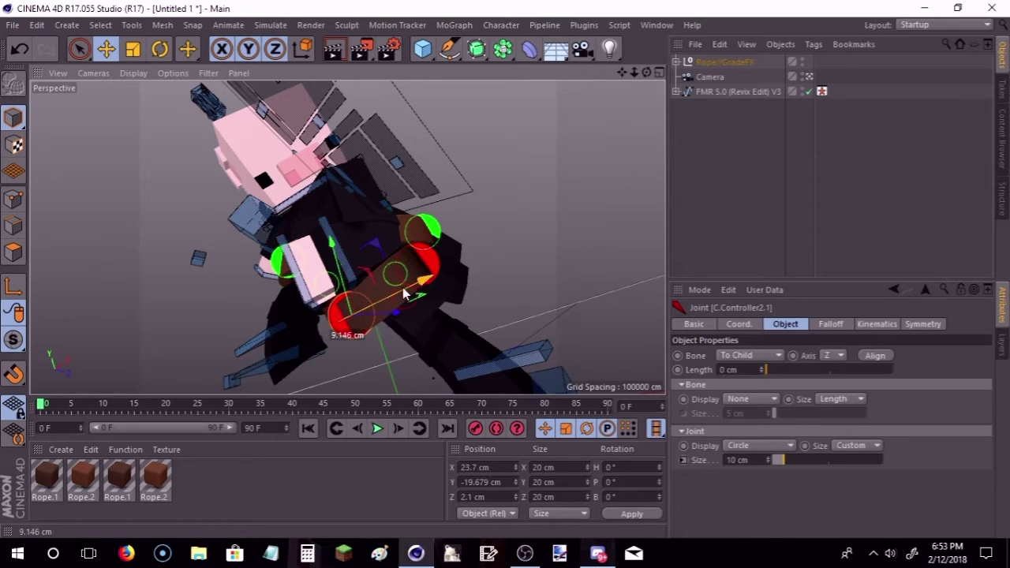
Step: Adjust the green belt controllers so the rope wraps the waist snugly
{"action": "left_click", "coordinate": [281, 258]}
{"action": "left_click", "coordinate": [426, 229]}
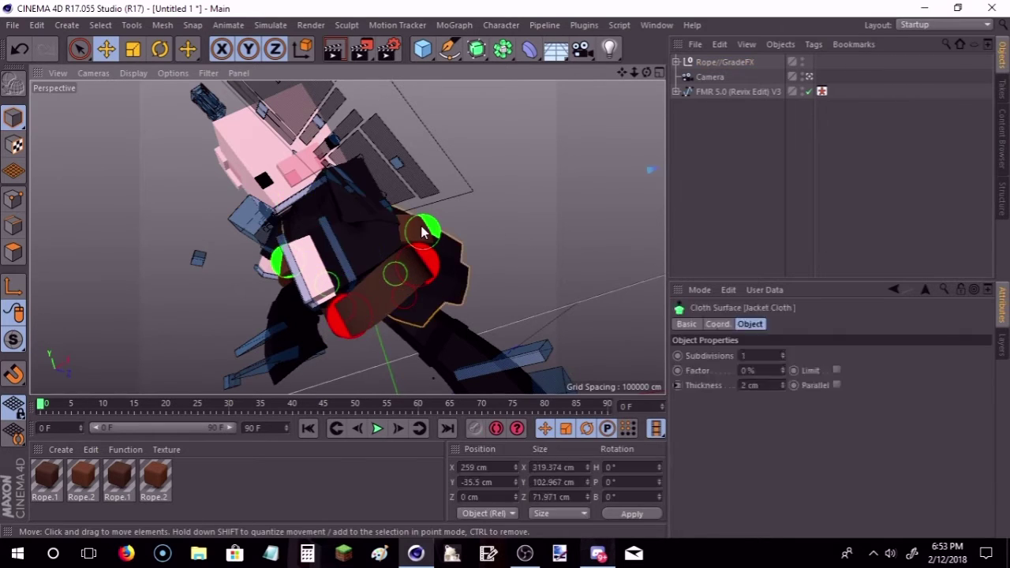
{"action": "left_click", "coordinate": [446, 235]}
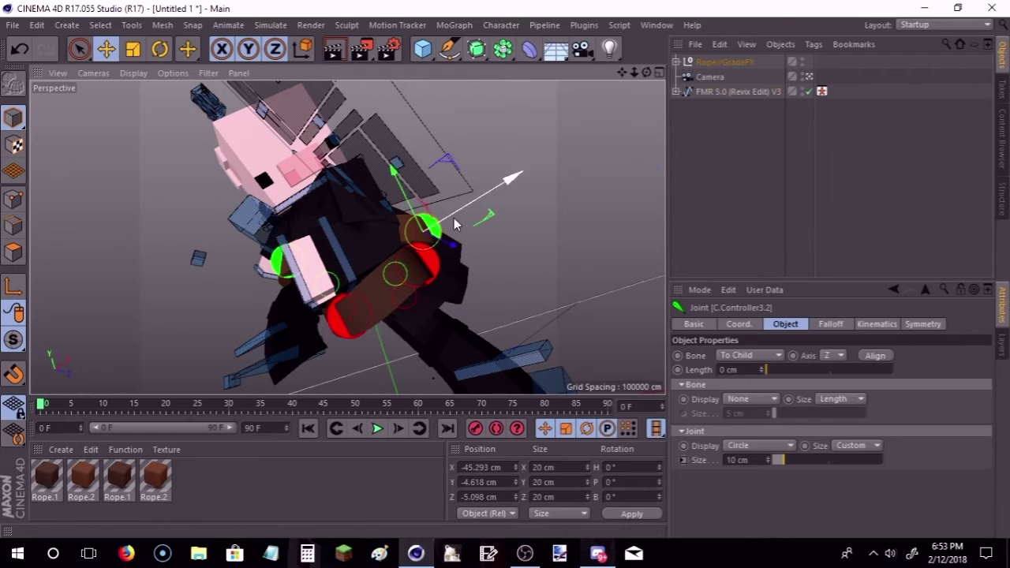
{"action": "mouse_move", "coordinate": [484, 219]}
{"action": "left_mouse_down"}
{"action": "mouse_move", "coordinate": [477, 212]}
{"action": "mouse_move", "coordinate": [472, 222]}
{"action": "mouse_move", "coordinate": [515, 226]}
{"action": "mouse_move", "coordinate": [494, 239]}
{"action": "left_mouse_up"}
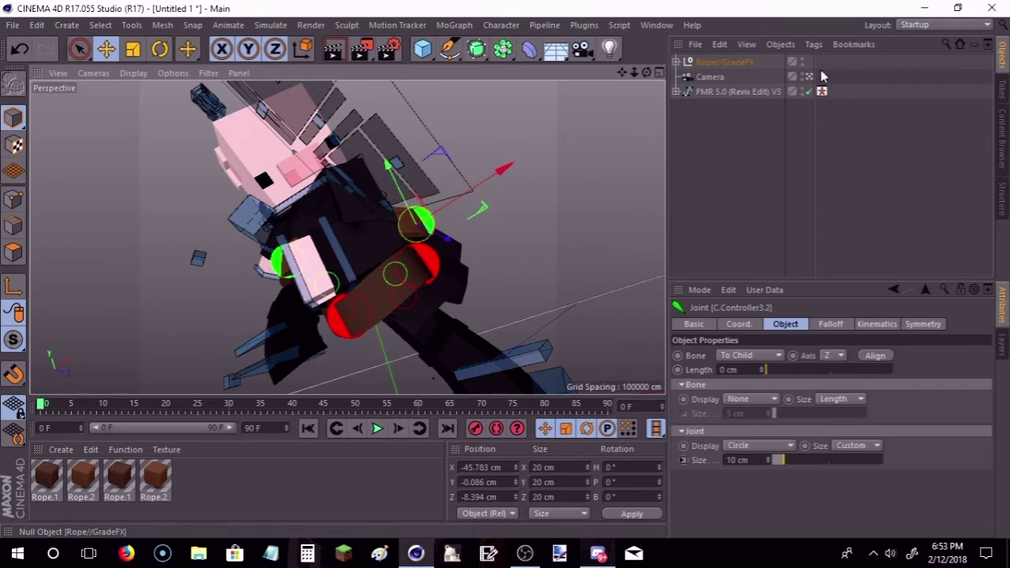
{"action": "mouse_move", "coordinate": [646, 73]}
{"action": "left_mouse_down"}
{"action": "mouse_move", "coordinate": [628, 77]}
{"action": "mouse_move", "coordinate": [641, 76]}
{"action": "left_mouse_up"}
{"action": "scroll", "coordinate": [347, 235], "scroll_direction": "up", "scroll_amount": 3}
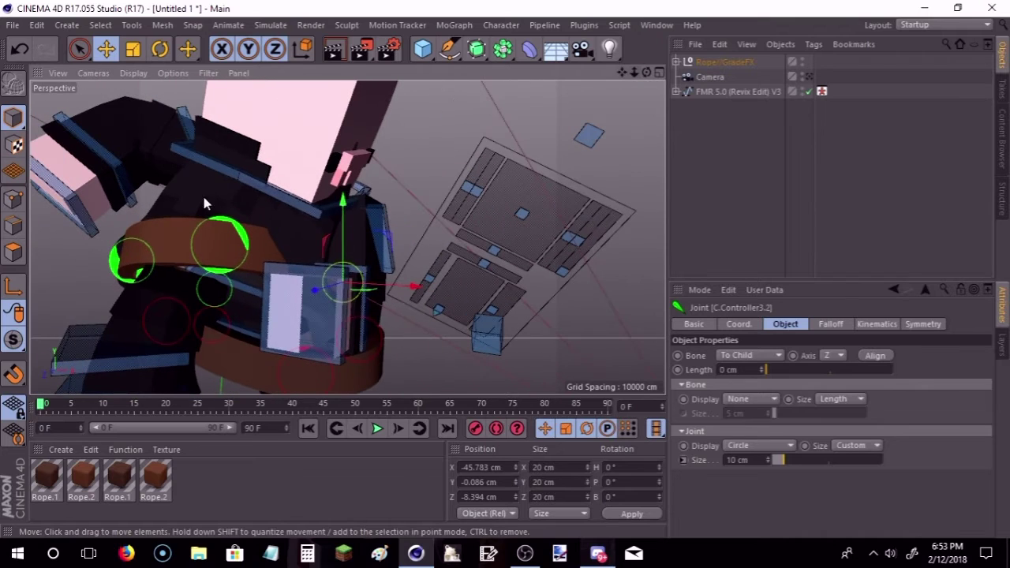
{"action": "left_click", "coordinate": [224, 241]}
{"action": "left_click_drag", "start_coordinate": [231, 249], "coordinate": [248, 257]}
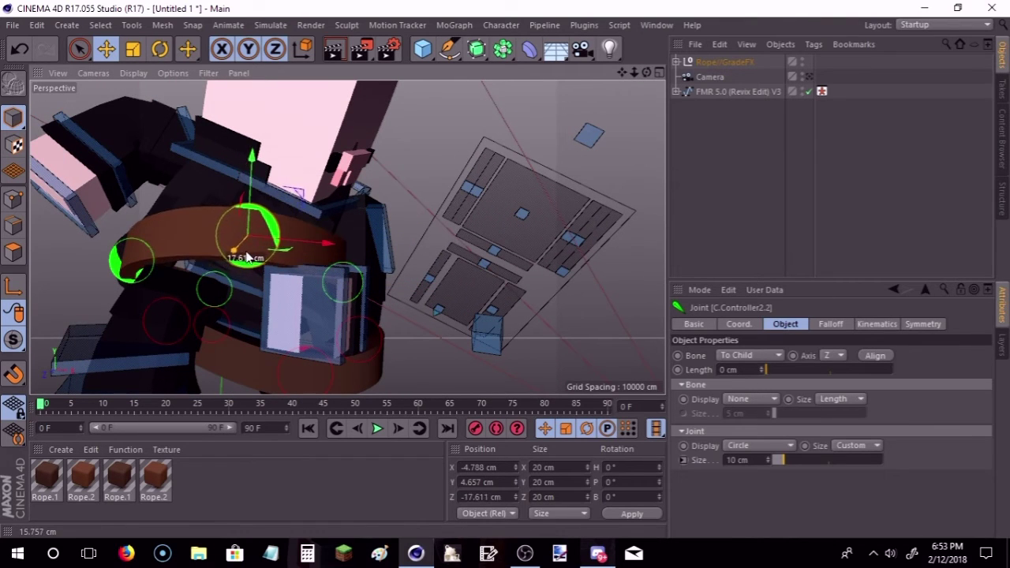
Step: Check the belt through the scene camera and try shrinking the whole rope with Scale
{"action": "left_click", "coordinate": [808, 76]}
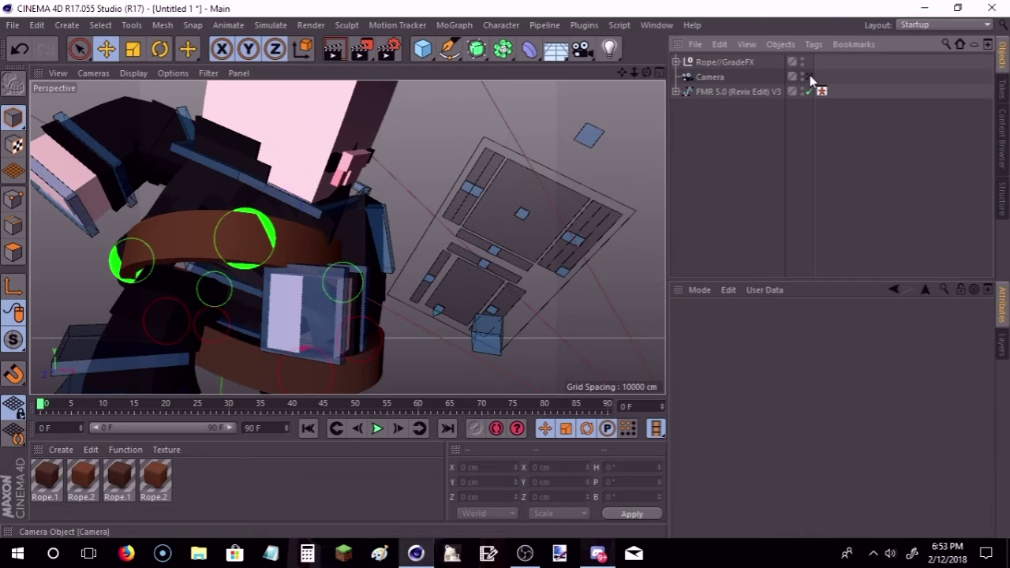
{"action": "left_click", "coordinate": [808, 77]}
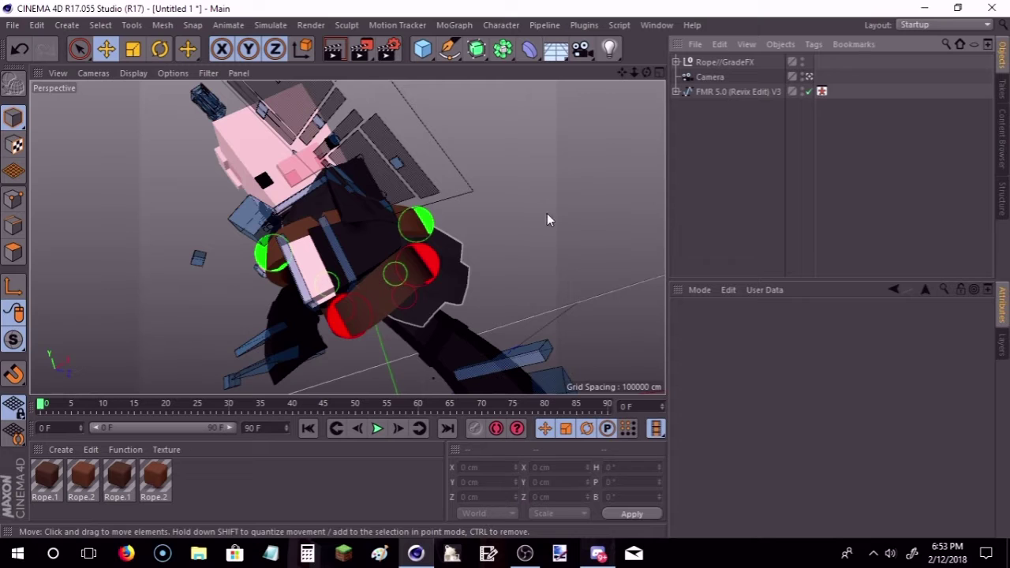
{"action": "left_click", "coordinate": [730, 63]}
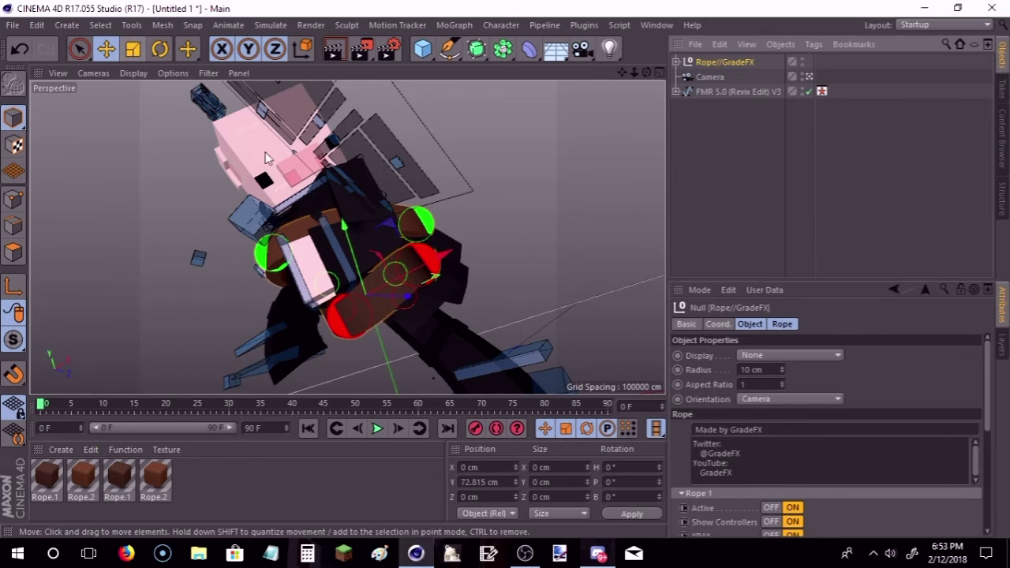
{"action": "left_click", "coordinate": [133, 49]}
{"action": "mouse_move", "coordinate": [386, 260]}
{"action": "left_mouse_down"}
{"action": "mouse_move", "coordinate": [356, 263]}
{"action": "mouse_move", "coordinate": [425, 272]}
{"action": "left_mouse_up"}
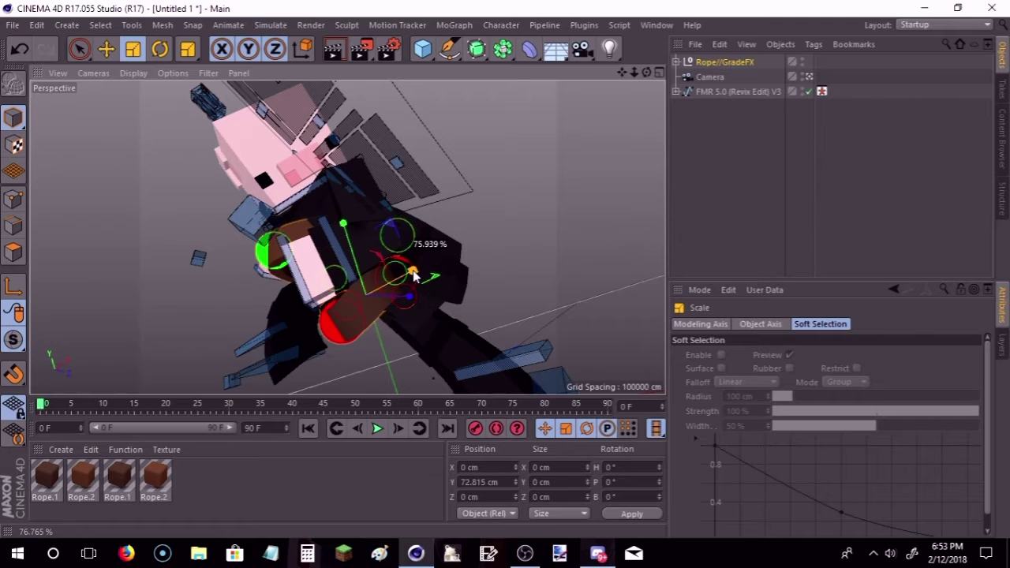
{"action": "left_click", "coordinate": [14, 53]}
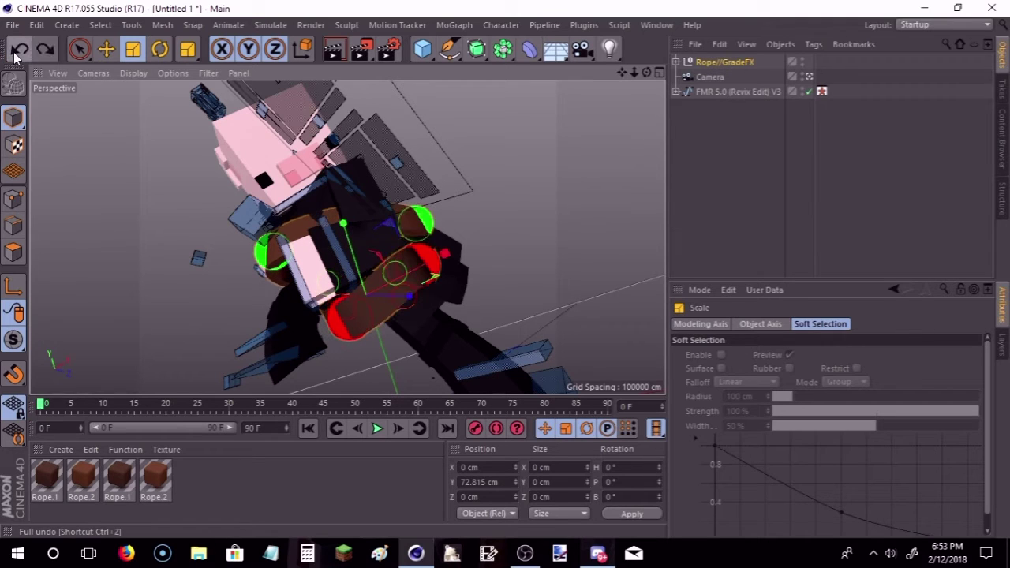
{"action": "left_click", "coordinate": [14, 52]}
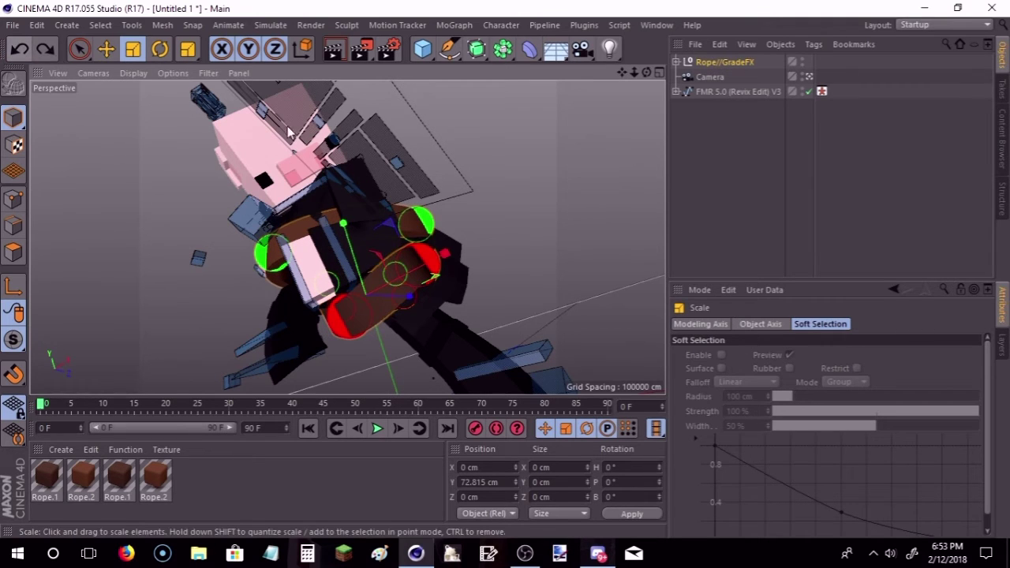
{"action": "left_click", "coordinate": [35, 48]}
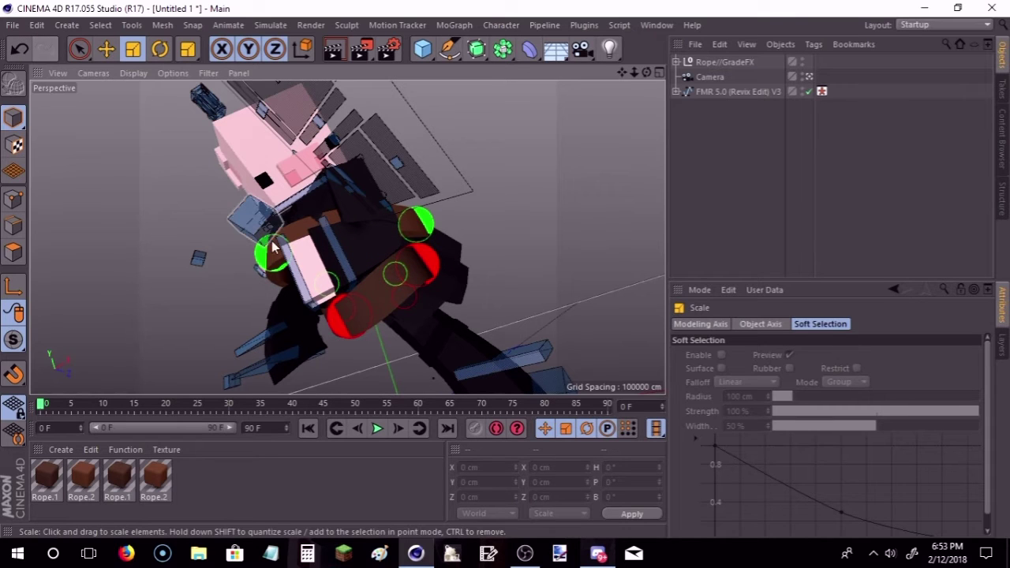
Step: Move the pig's poleArm control to a new position to re-pose the arm
{"action": "left_click", "coordinate": [248, 215]}
{"action": "left_click", "coordinate": [261, 251]}
{"action": "left_click", "coordinate": [105, 48]}
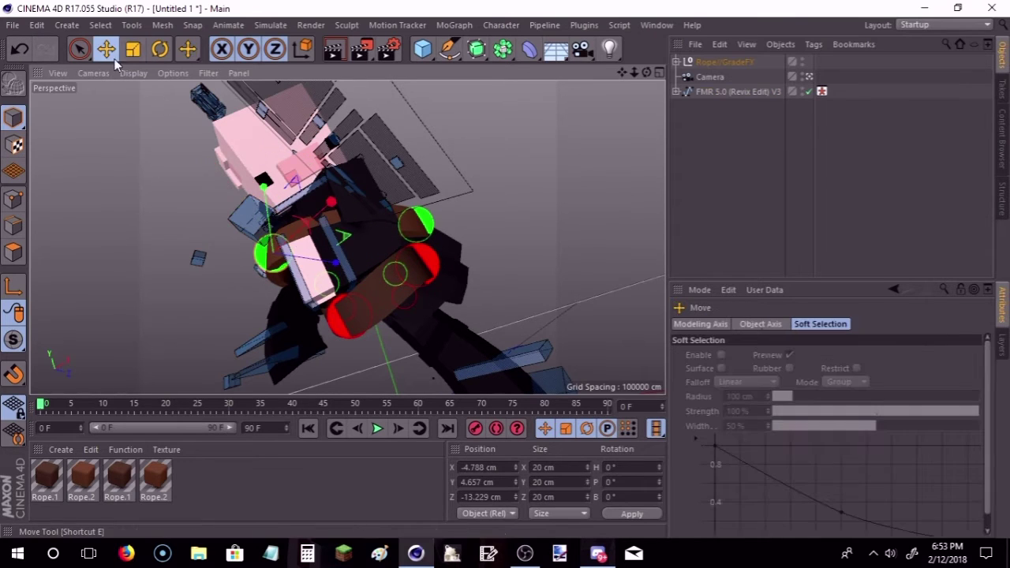
{"action": "left_click_drag", "start_coordinate": [278, 254], "coordinate": [294, 259]}
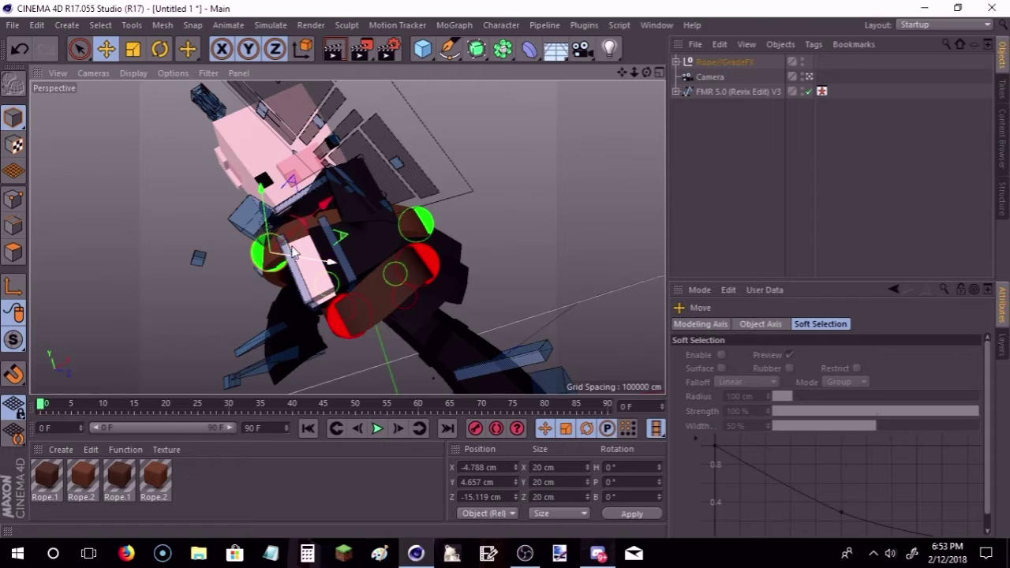
{"action": "mouse_move", "coordinate": [307, 214]}
{"action": "left_mouse_down"}
{"action": "mouse_move", "coordinate": [353, 229]}
{"action": "mouse_move", "coordinate": [384, 205]}
{"action": "left_mouse_up"}
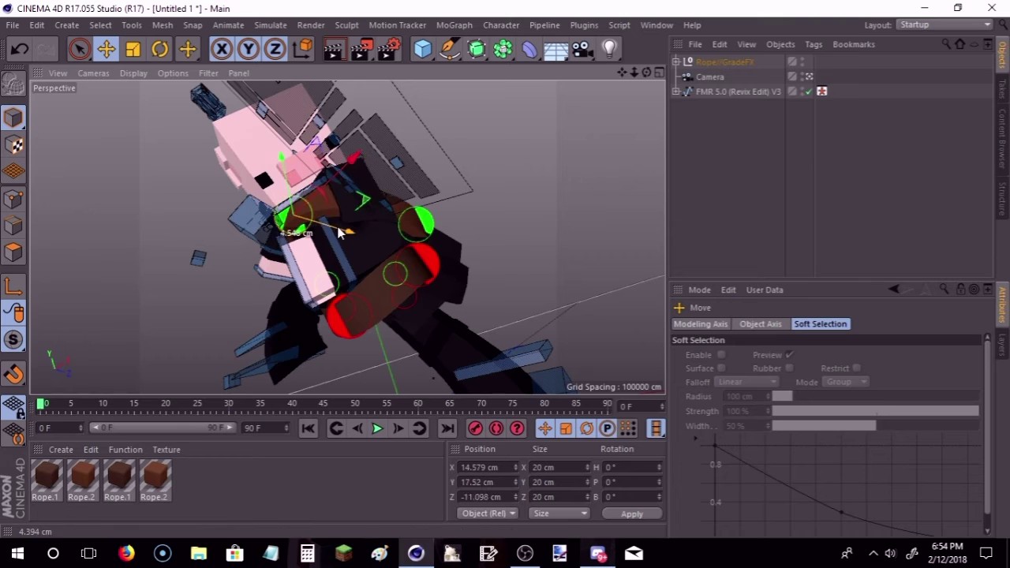
{"action": "mouse_move", "coordinate": [361, 220]}
{"action": "left_mouse_down"}
{"action": "mouse_move", "coordinate": [340, 227]}
{"action": "mouse_move", "coordinate": [342, 201]}
{"action": "left_mouse_up"}
{"action": "left_click", "coordinate": [574, 179]}
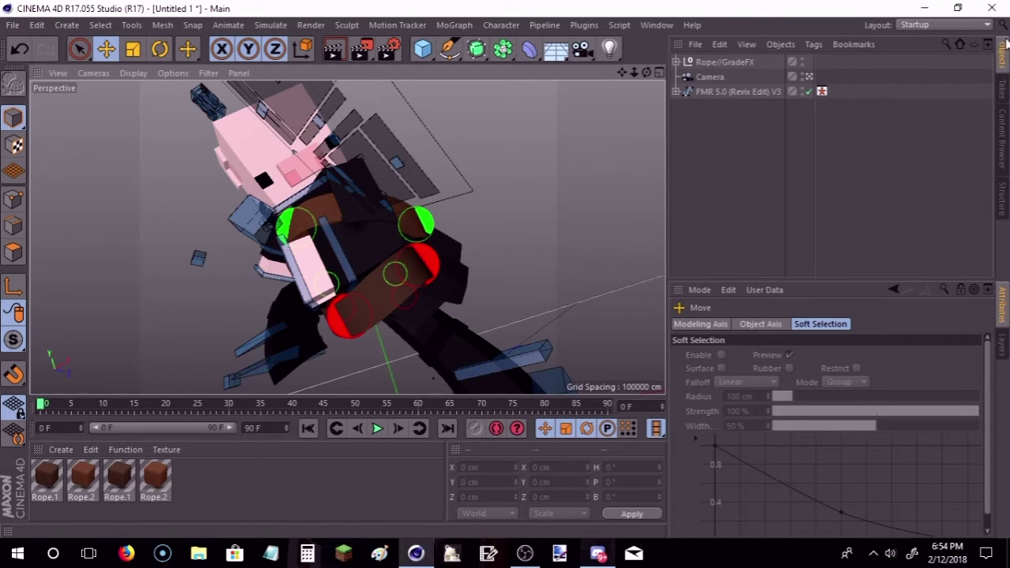
Step: Load the Paradox (Black & Silver Edit) sword from Ultimate Paradox Pack with its logo hidden
{"action": "left_click", "coordinate": [1002, 138]}
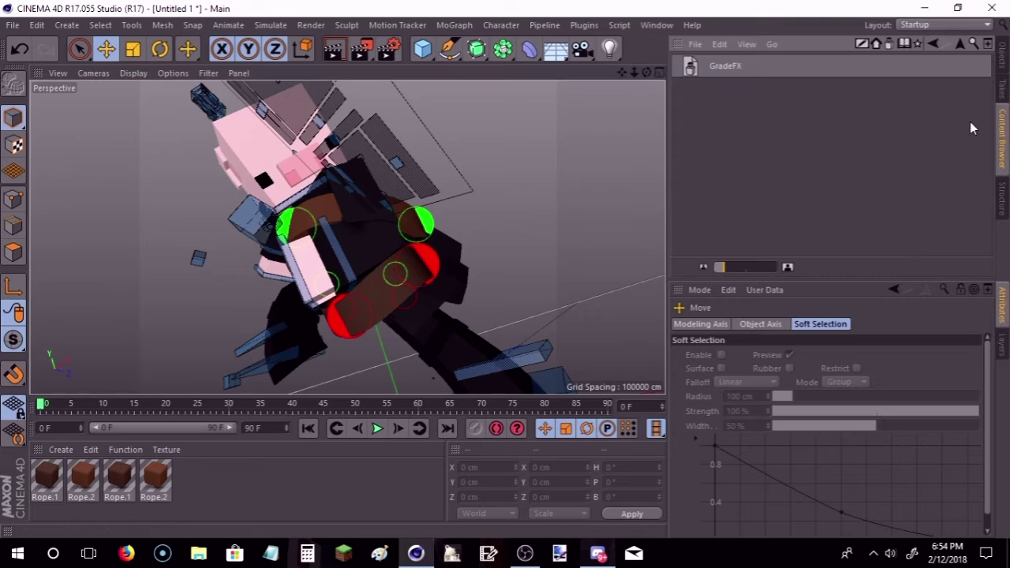
{"action": "left_click", "coordinate": [932, 44]}
{"action": "double_click", "coordinate": [784, 211]}
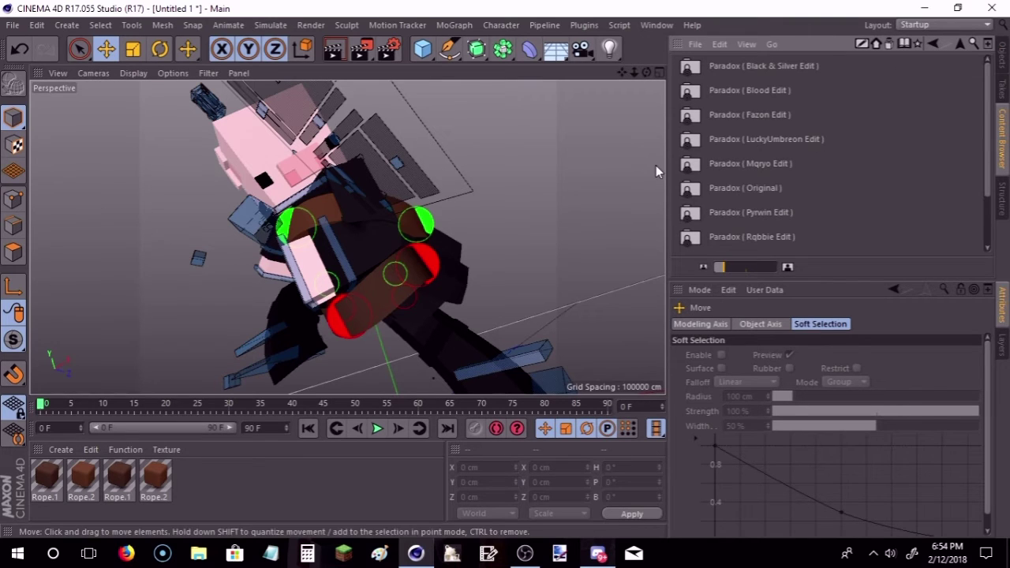
{"action": "double_click", "coordinate": [753, 71]}
{"action": "double_click", "coordinate": [751, 91]}
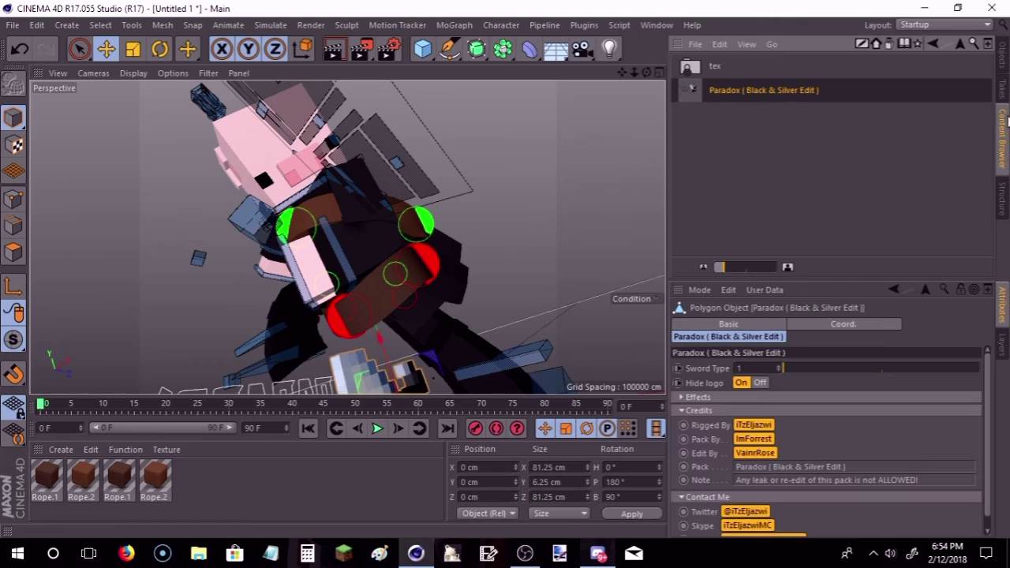
{"action": "left_click", "coordinate": [1000, 63]}
{"action": "left_click", "coordinate": [760, 382]}
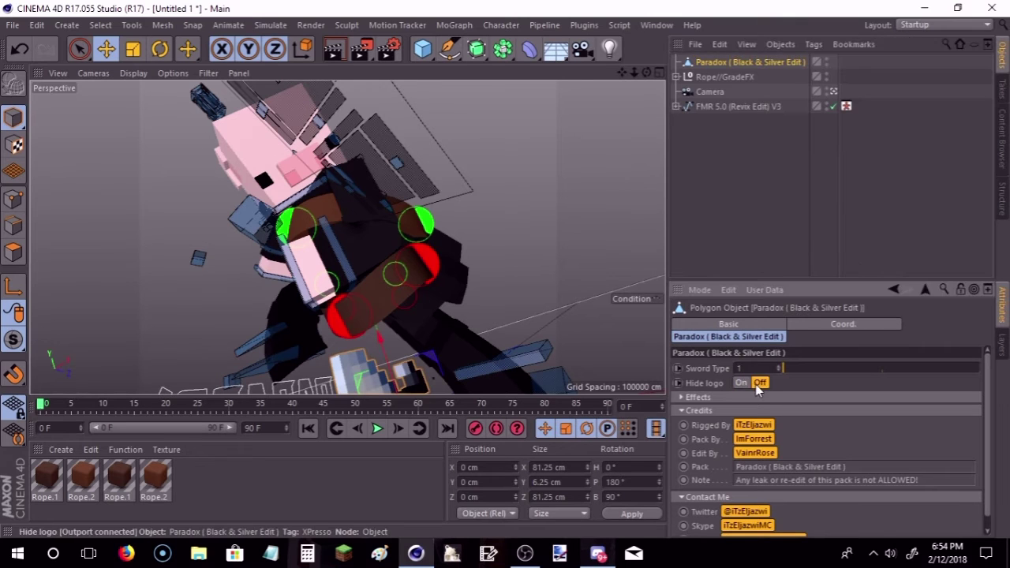
{"action": "left_click_drag", "start_coordinate": [349, 369], "coordinate": [458, 190]}
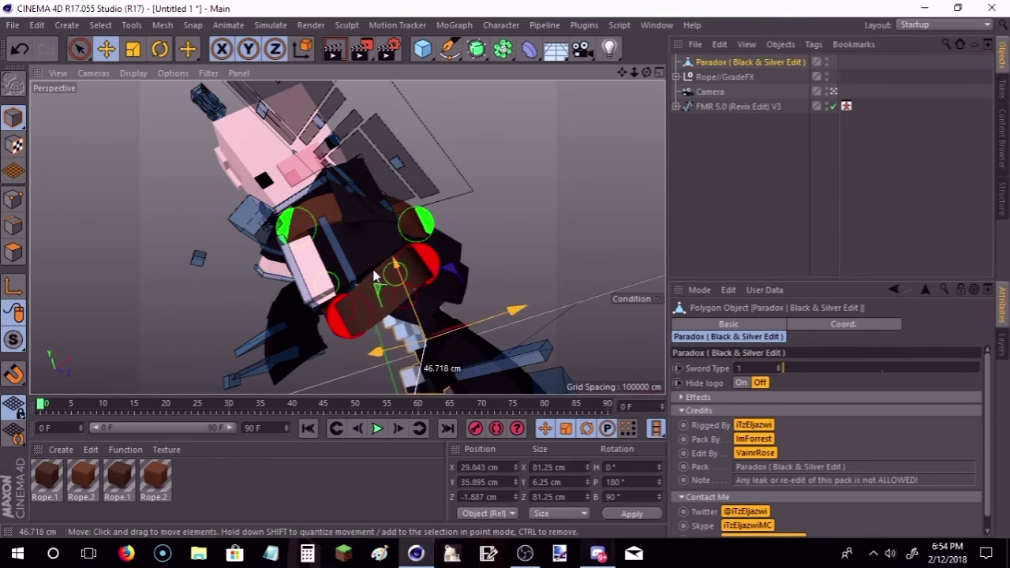
Step: Load the Paradox (Blood Edit) sword from the same Ultimate Paradox Pack
{"action": "left_click", "coordinate": [1002, 138]}
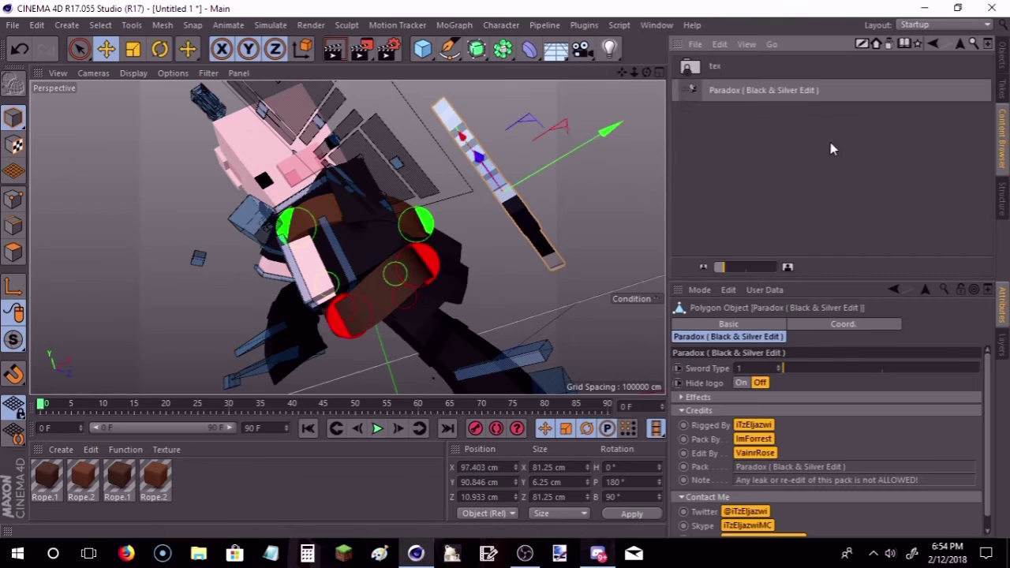
{"action": "left_click", "coordinate": [934, 44]}
{"action": "left_click", "coordinate": [936, 45]}
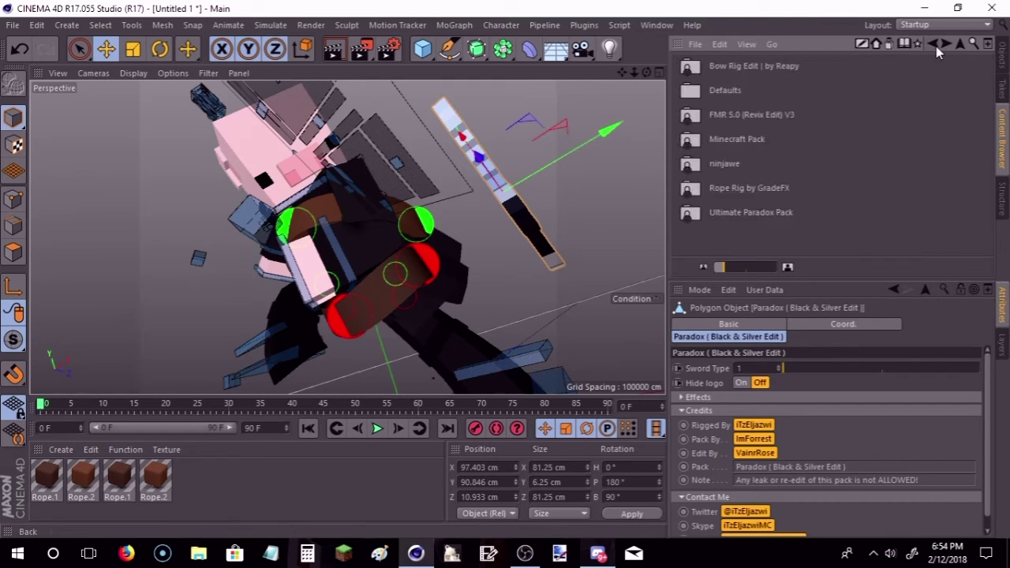
{"action": "double_click", "coordinate": [730, 220]}
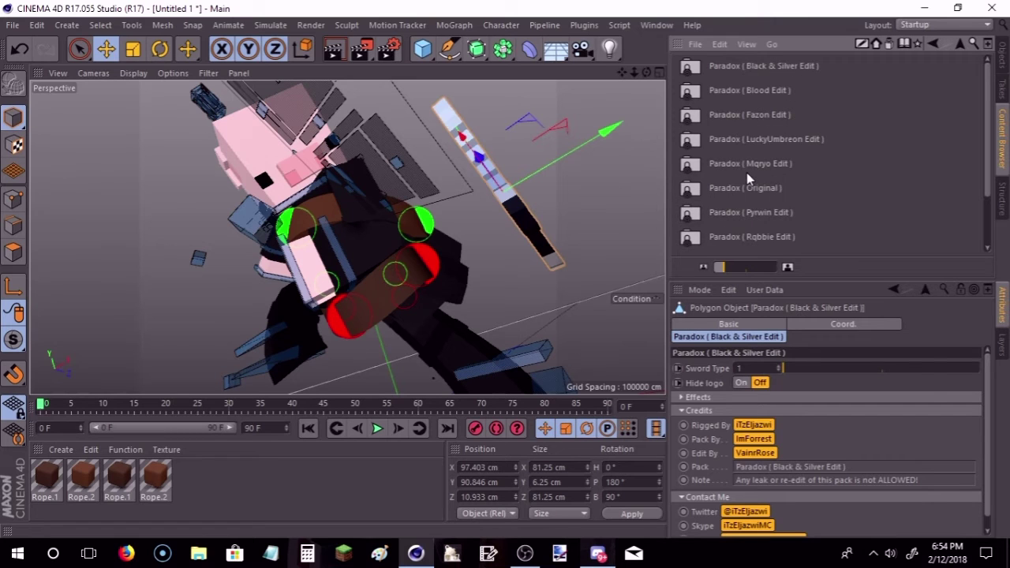
{"action": "double_click", "coordinate": [766, 90]}
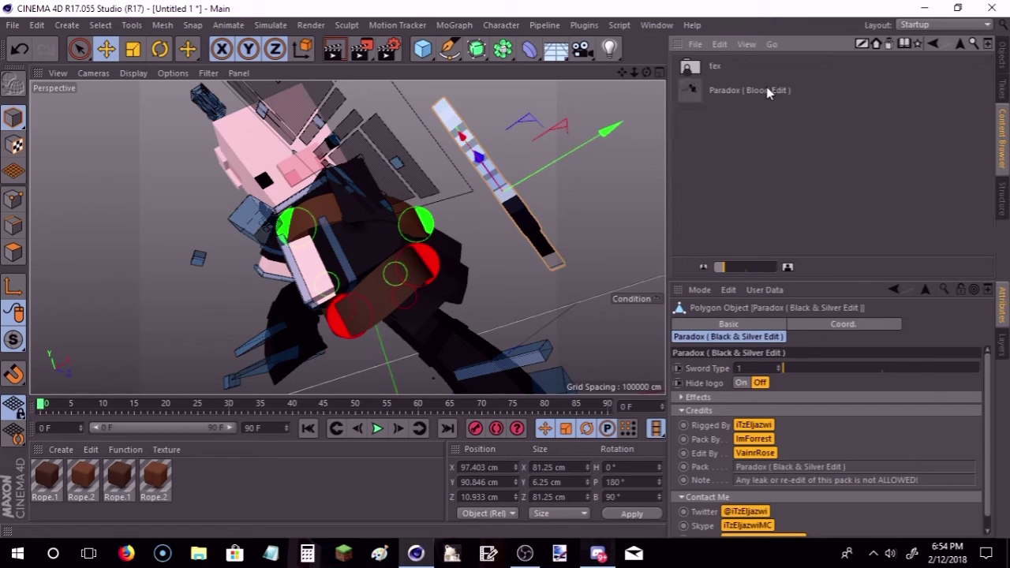
{"action": "double_click", "coordinate": [765, 91]}
{"action": "left_click", "coordinate": [1002, 55]}
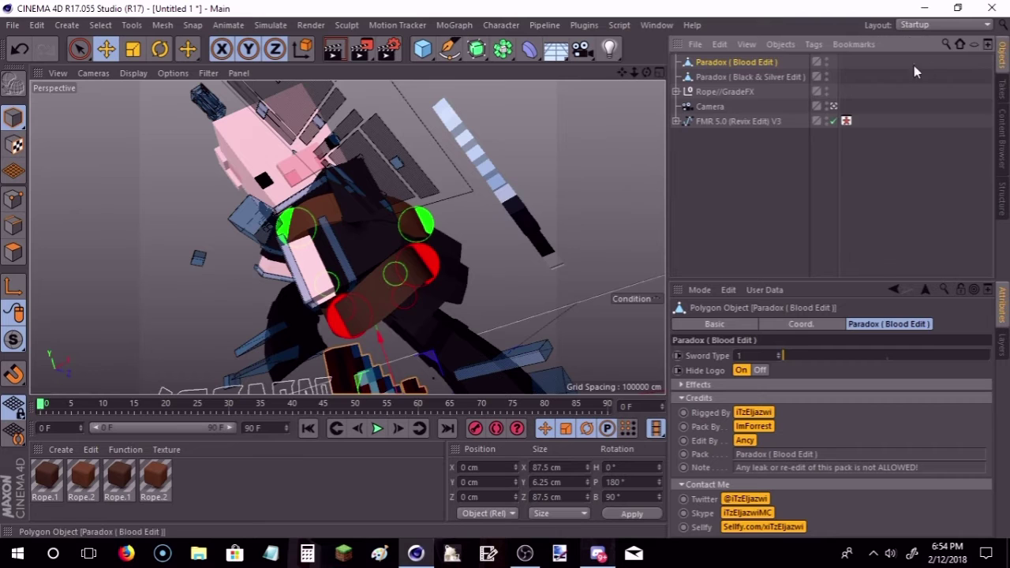
Step: Zero the Black & Silver sword's position values and apply them
{"action": "left_click", "coordinate": [832, 107]}
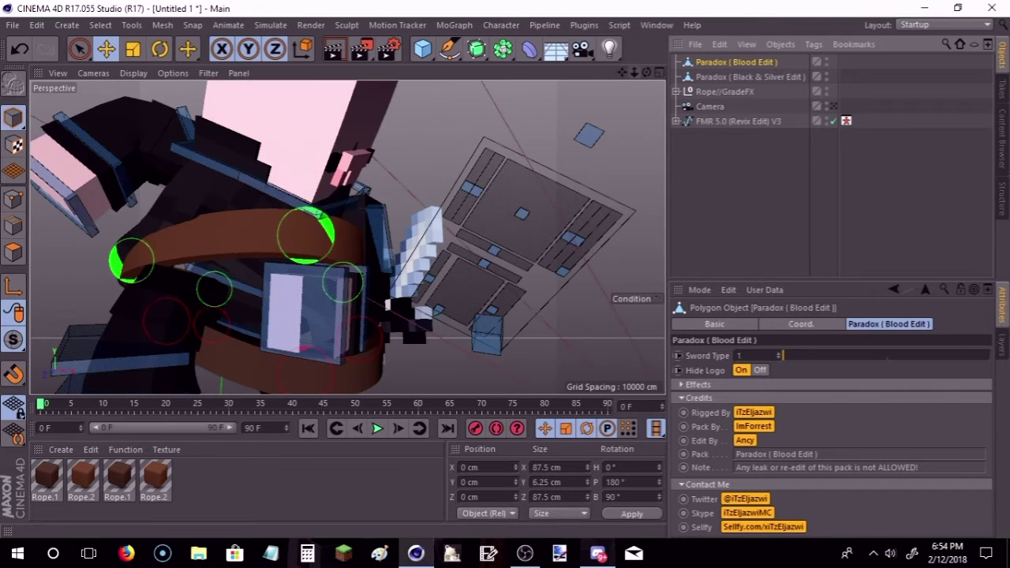
{"action": "left_click_drag", "start_coordinate": [474, 205], "coordinate": [550, 200], "text": "alt"}
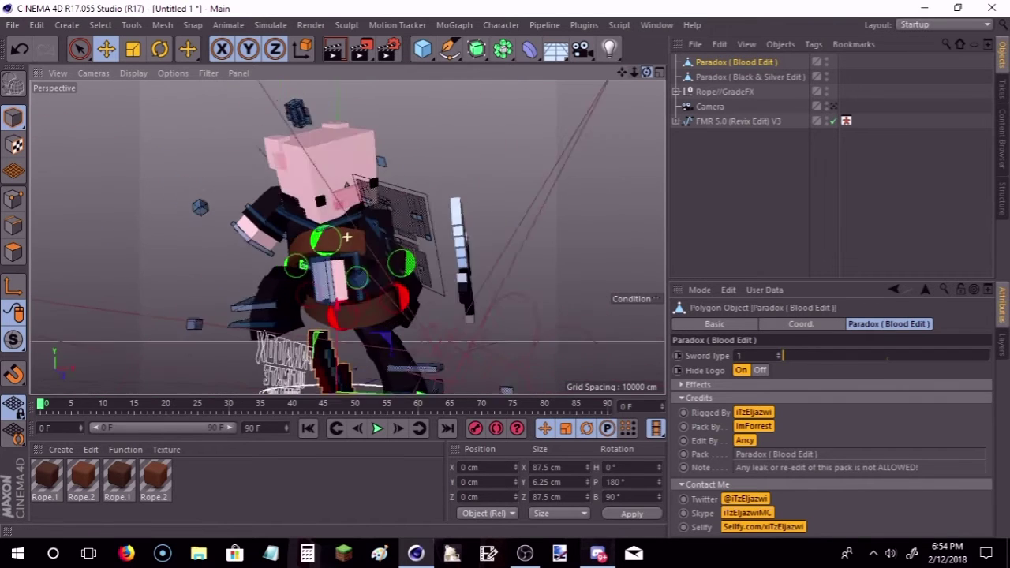
{"action": "left_click", "coordinate": [540, 209]}
{"action": "scroll", "coordinate": [416, 260], "scroll_direction": "up", "scroll_amount": 3}
{"action": "left_click_drag", "start_coordinate": [498, 218], "coordinate": [442, 207], "text": "alt"}
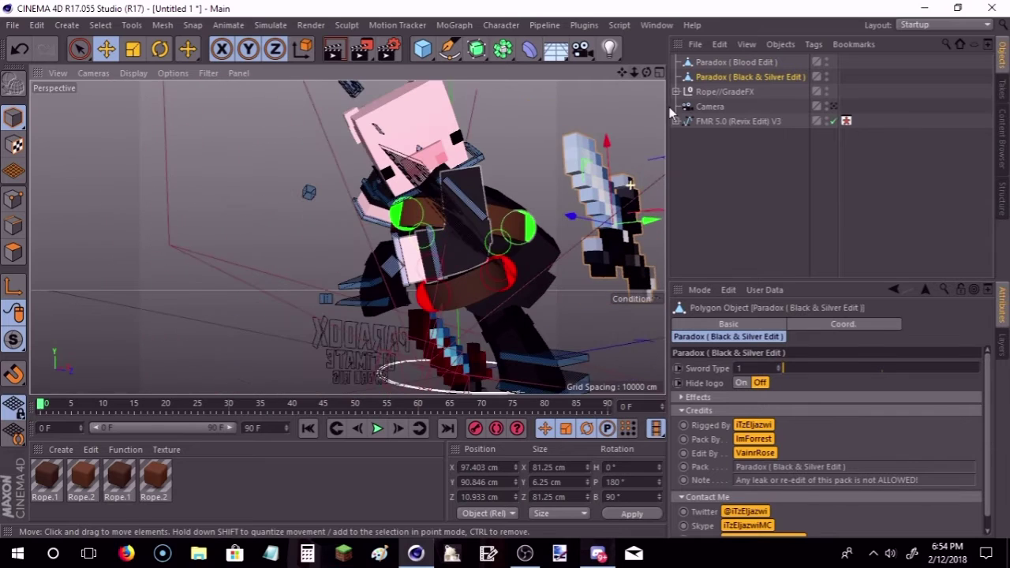
{"action": "left_click", "coordinate": [730, 62]}
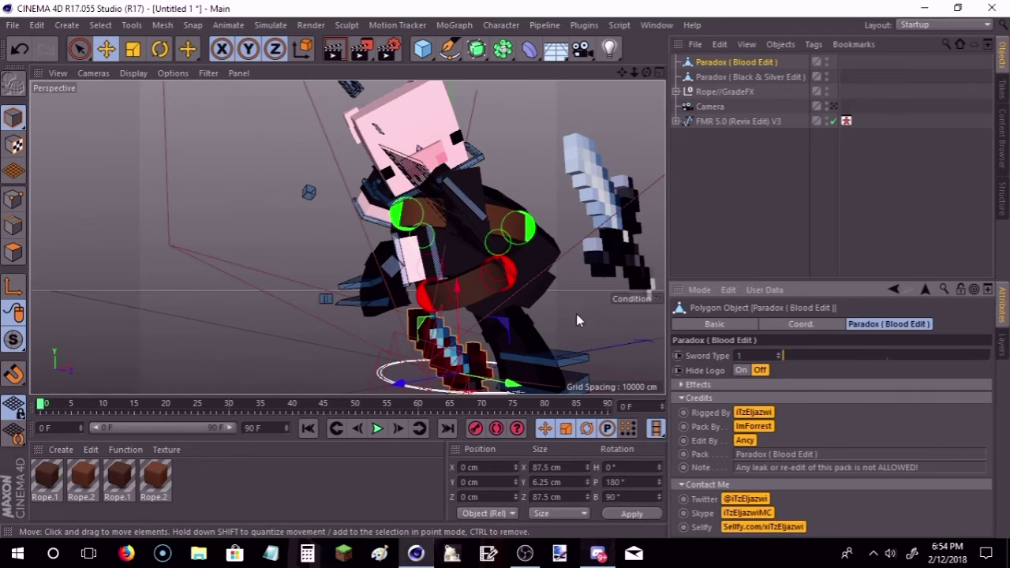
{"action": "left_click", "coordinate": [614, 251]}
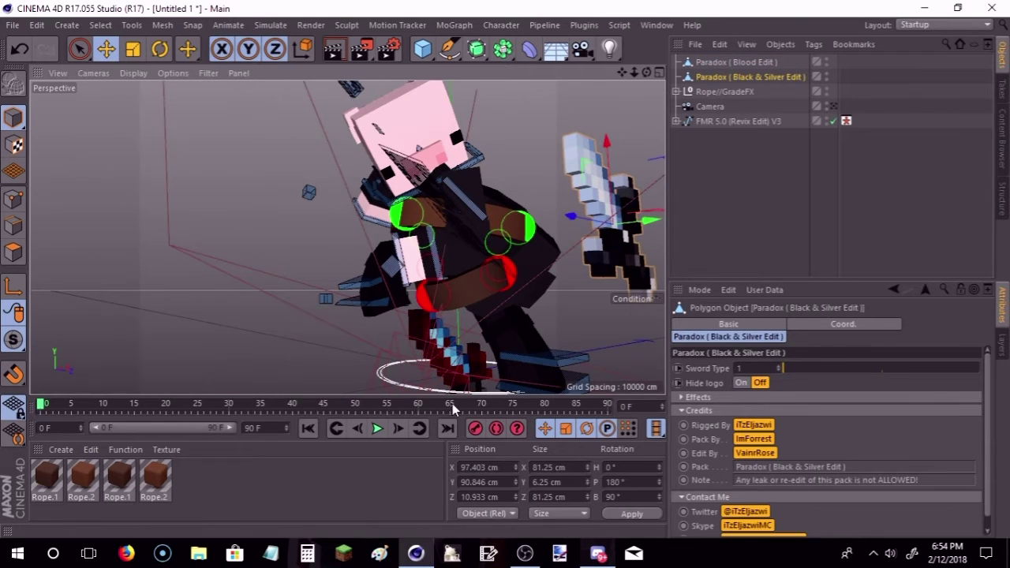
{"action": "left_click", "coordinate": [497, 467]}
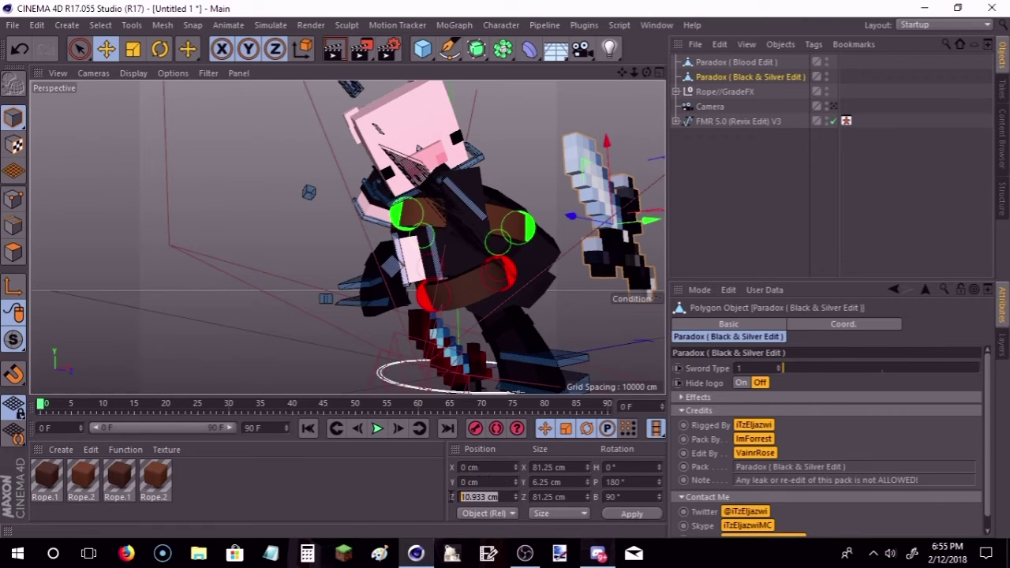
{"action": "type", "text": "0"}
{"action": "left_click", "coordinate": [615, 513]}
Step: Select both swords and move them up toward the pig's hand
{"action": "left_click", "coordinate": [602, 332]}
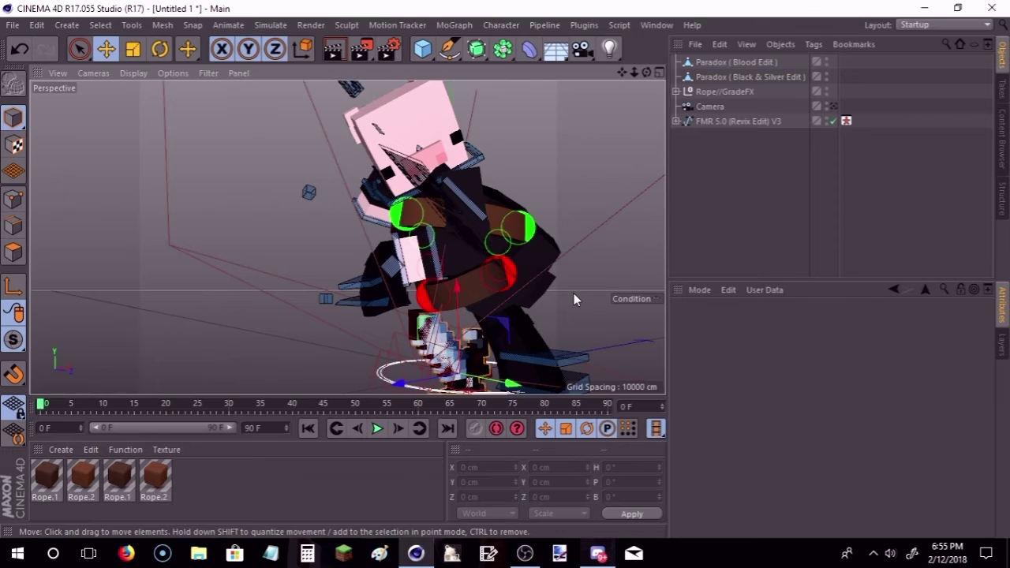
{"action": "scroll", "coordinate": [573, 295], "scroll_direction": "up", "scroll_amount": 3}
{"action": "scroll", "coordinate": [505, 308], "scroll_direction": "up", "scroll_amount": 5}
{"action": "scroll", "coordinate": [435, 316], "scroll_direction": "up", "scroll_amount": 3}
{"action": "left_click", "coordinate": [722, 76]}
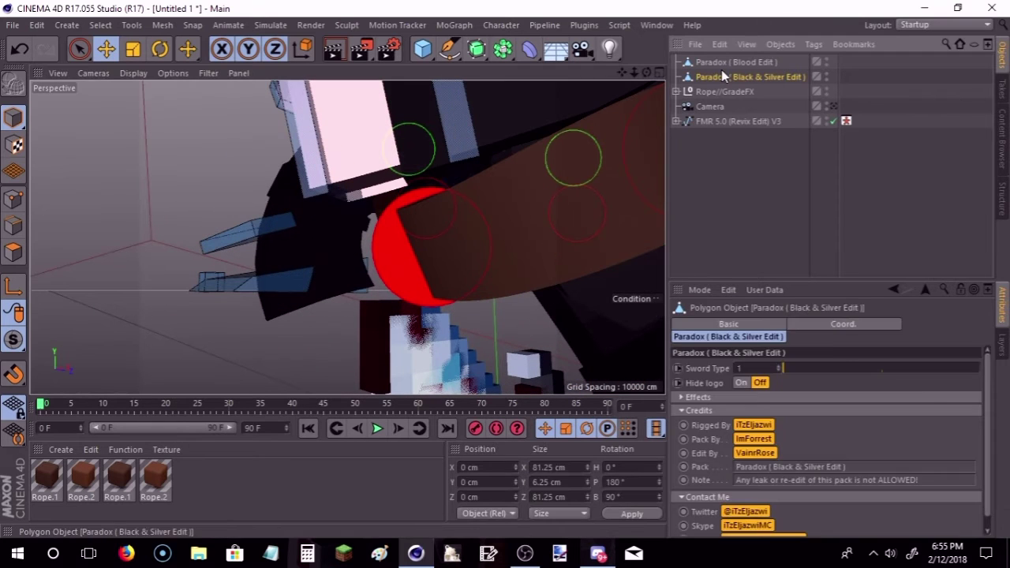
{"action": "left_click_drag", "start_coordinate": [350, 234], "coordinate": [519, 283], "text": "alt"}
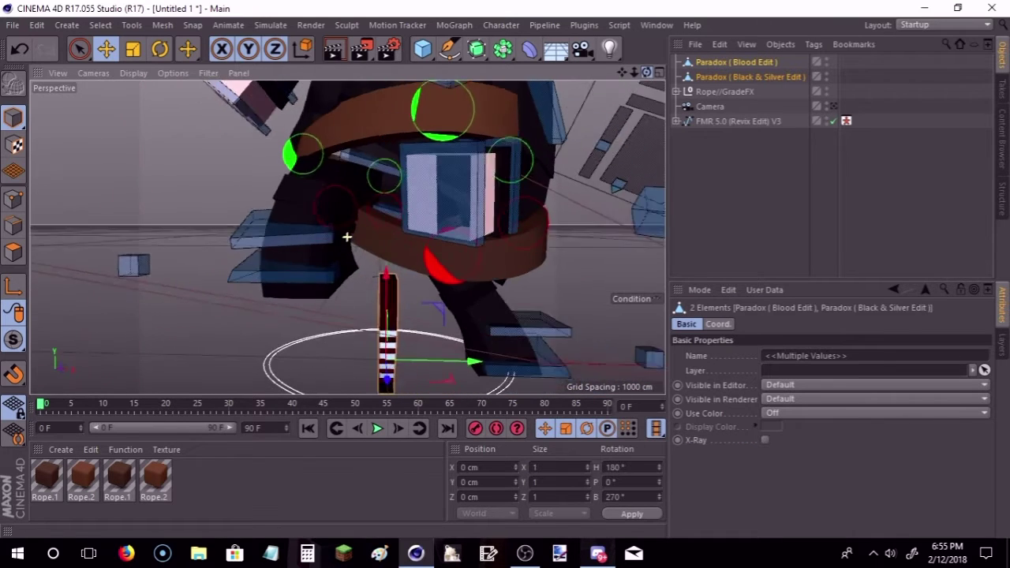
{"action": "mouse_move", "coordinate": [479, 367]}
{"action": "left_mouse_down"}
{"action": "mouse_move", "coordinate": [543, 381]}
{"action": "mouse_move", "coordinate": [590, 374]}
{"action": "left_mouse_up"}
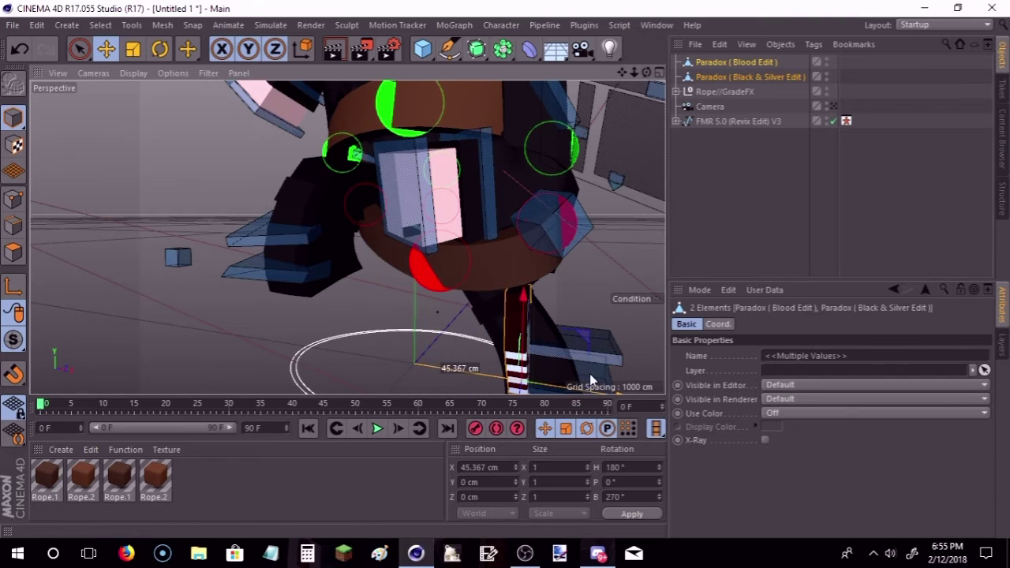
{"action": "left_click_drag", "start_coordinate": [523, 322], "coordinate": [529, 229]}
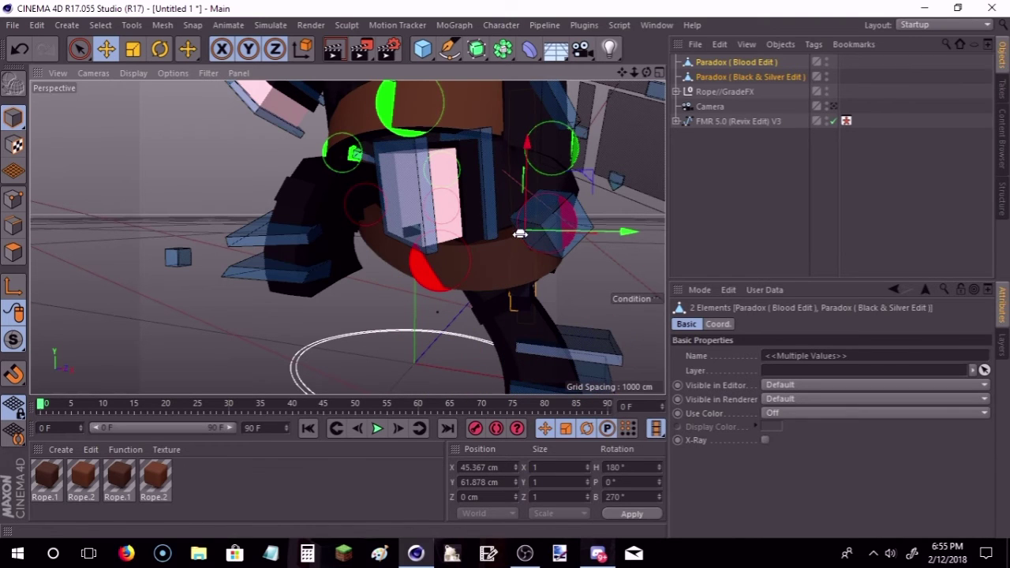
{"action": "left_click_drag", "start_coordinate": [585, 173], "coordinate": [444, 148]}
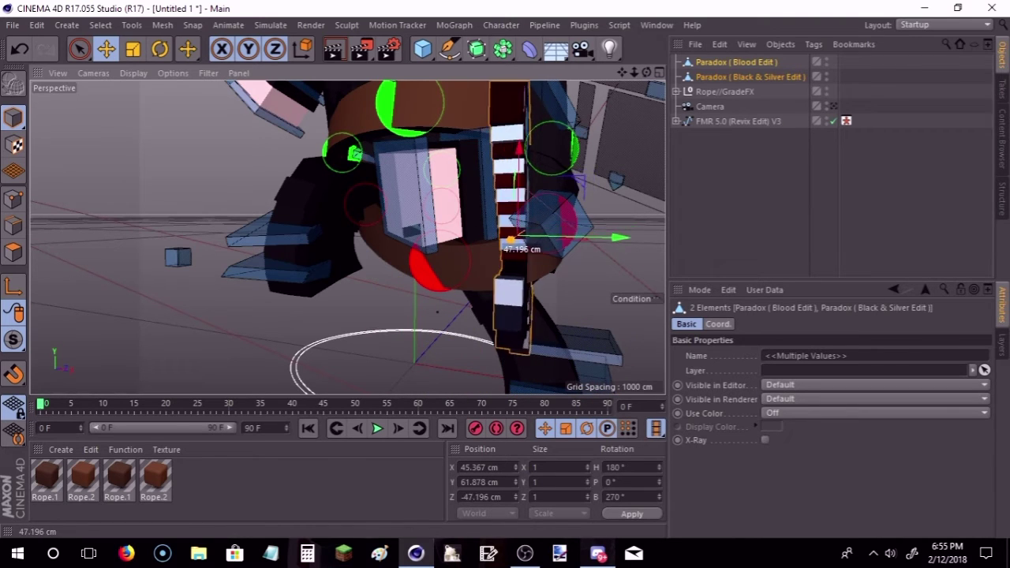
{"action": "left_click_drag", "start_coordinate": [532, 181], "coordinate": [347, 158]}
Step: Tilt both swords to a new angle and lower them into place
{"action": "key", "text": "r"}
{"action": "mouse_move", "coordinate": [417, 163]}
{"action": "left_mouse_down"}
{"action": "mouse_move", "coordinate": [437, 149]}
{"action": "mouse_move", "coordinate": [380, 176]}
{"action": "mouse_move", "coordinate": [348, 120]}
{"action": "left_mouse_up"}
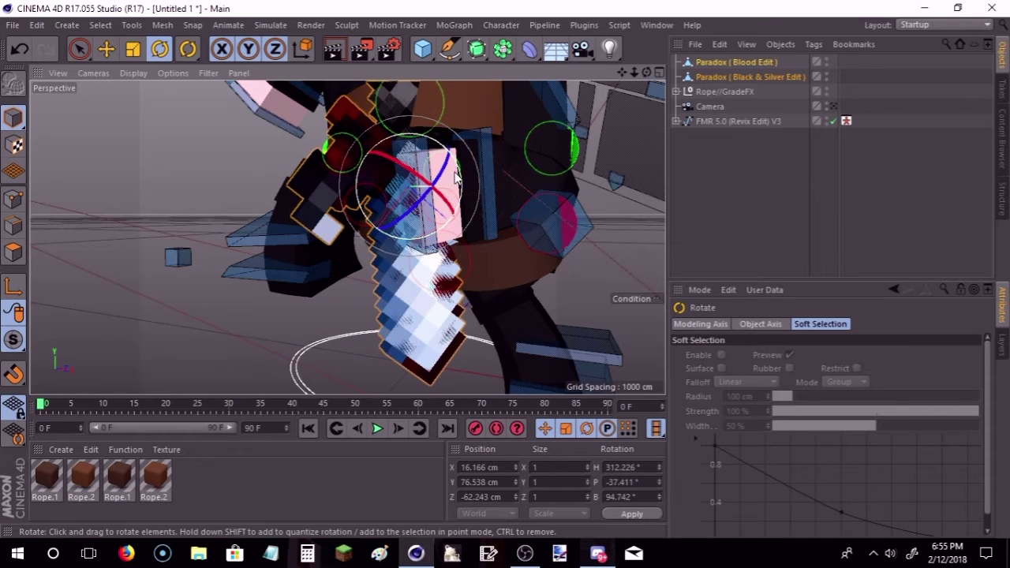
{"action": "left_click", "coordinate": [118, 50]}
{"action": "left_click_drag", "start_coordinate": [501, 188], "coordinate": [509, 289]}
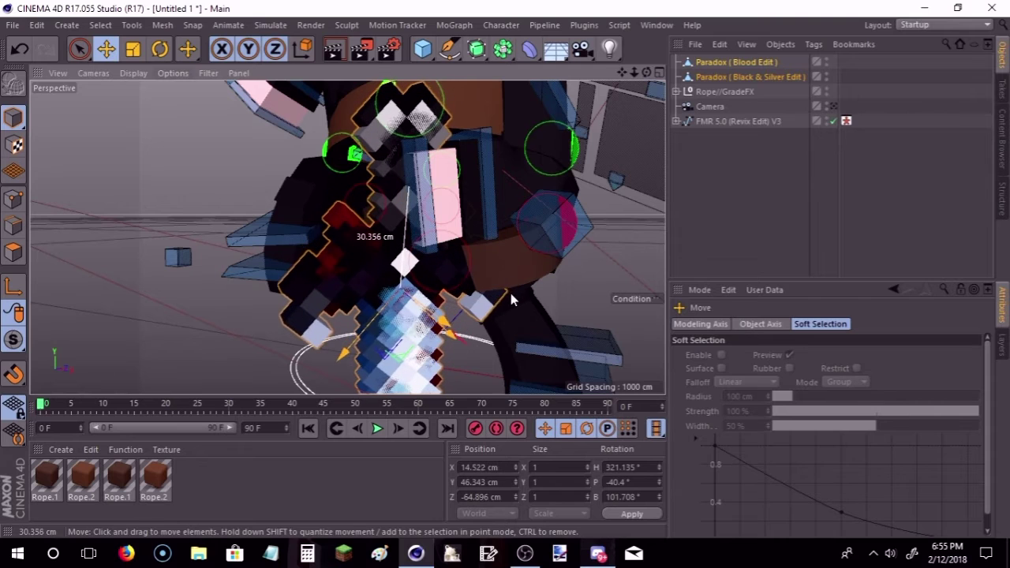
{"action": "left_click", "coordinate": [161, 50]}
{"action": "left_click_drag", "start_coordinate": [386, 246], "coordinate": [426, 285]}
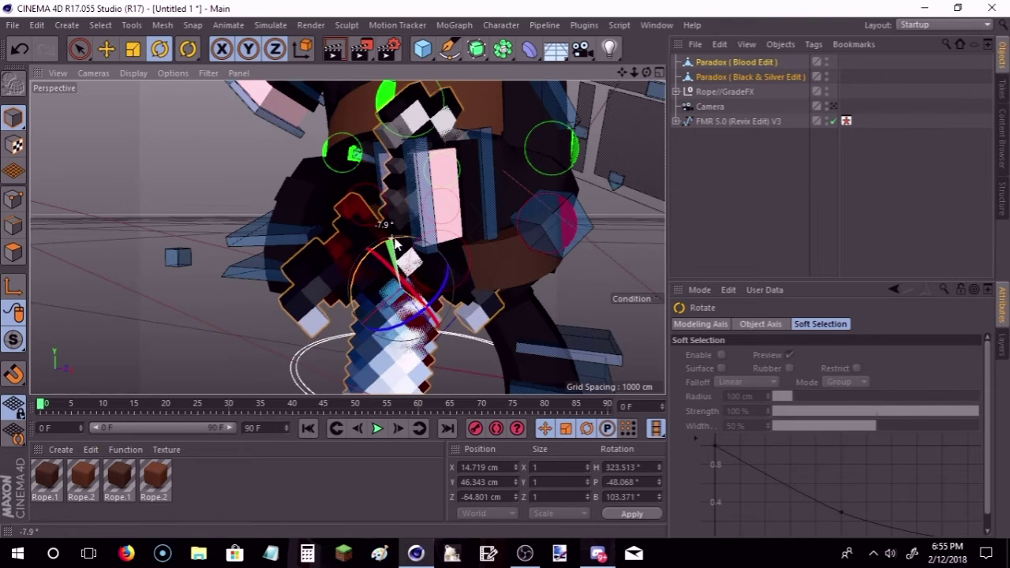
{"action": "key", "text": "e"}
{"action": "key", "text": "e"}
{"action": "left_click_drag", "start_coordinate": [504, 379], "coordinate": [511, 374]}
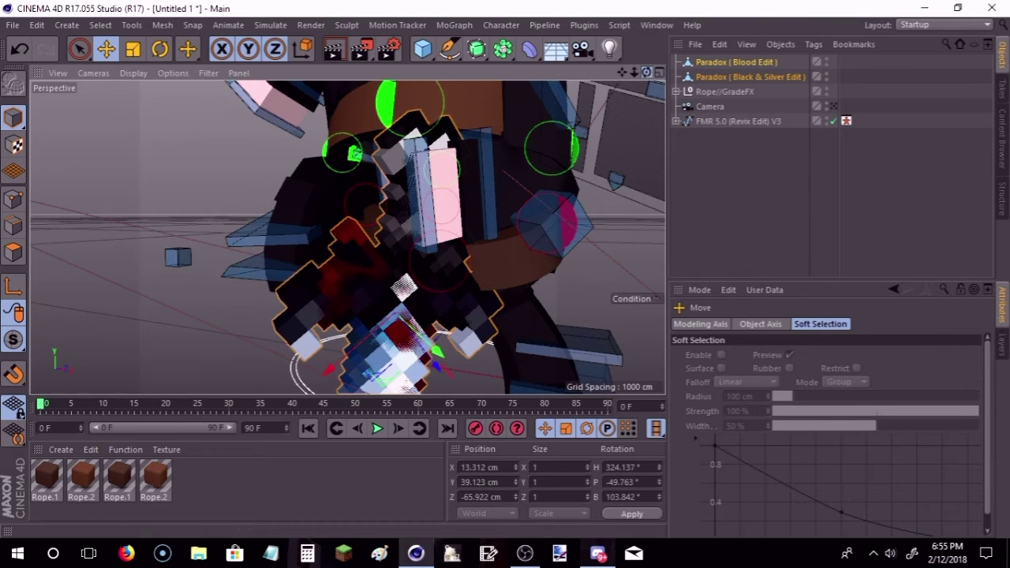
Step: Rotate and nudge the Blood Edit sword alone against the hand, then view through the scene camera
{"action": "mouse_move", "coordinate": [411, 237]}
{"action": "left_mouse_down", "text": "alt"}
{"action": "mouse_move", "coordinate": [347, 296]}
{"action": "mouse_move", "coordinate": [373, 301]}
{"action": "left_mouse_up", "text": "alt"}
{"action": "left_click", "coordinate": [339, 238]}
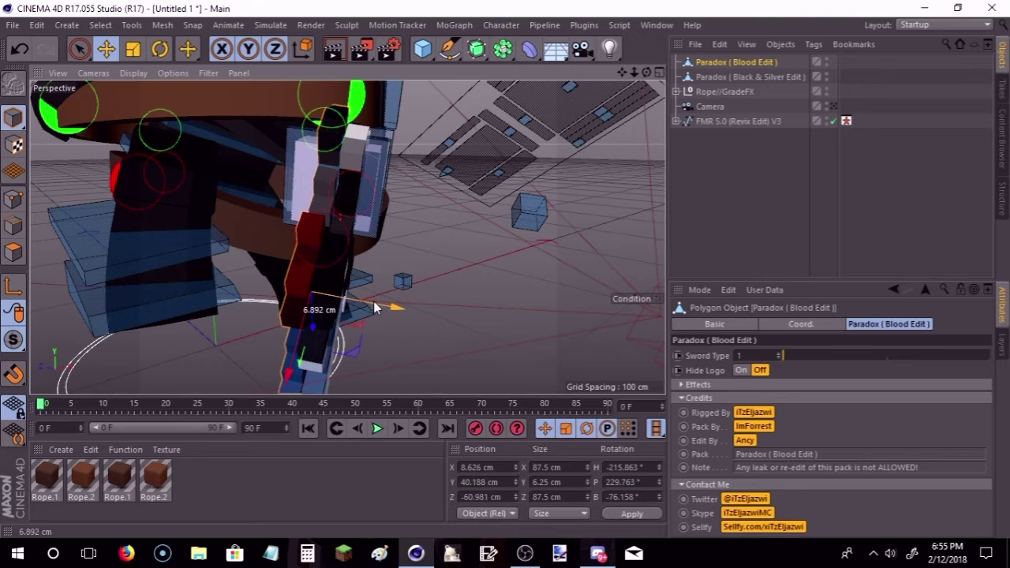
{"action": "key", "text": "r"}
{"action": "mouse_move", "coordinate": [303, 334]}
{"action": "left_mouse_down"}
{"action": "mouse_move", "coordinate": [313, 220]}
{"action": "mouse_move", "coordinate": [294, 262]}
{"action": "left_mouse_up"}
{"action": "key", "text": "e"}
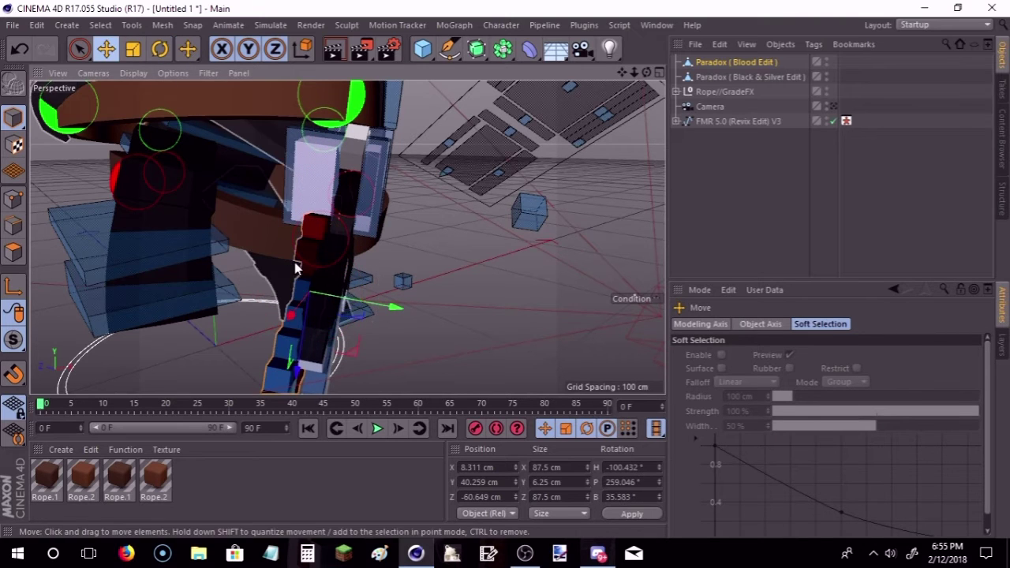
{"action": "left_click_drag", "start_coordinate": [312, 326], "coordinate": [296, 292]}
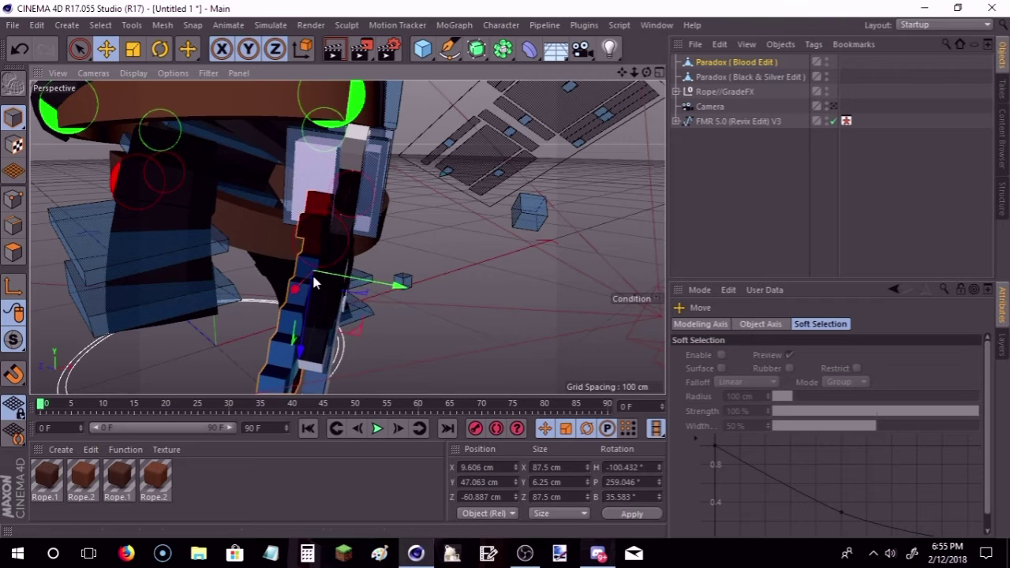
{"action": "left_click_drag", "start_coordinate": [297, 293], "coordinate": [297, 298]}
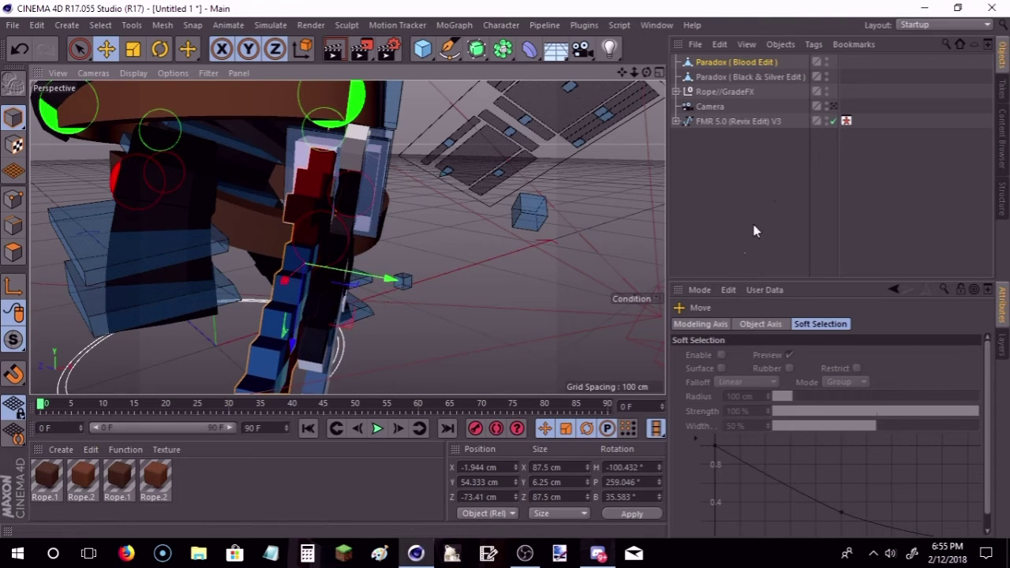
{"action": "left_click", "coordinate": [834, 106]}
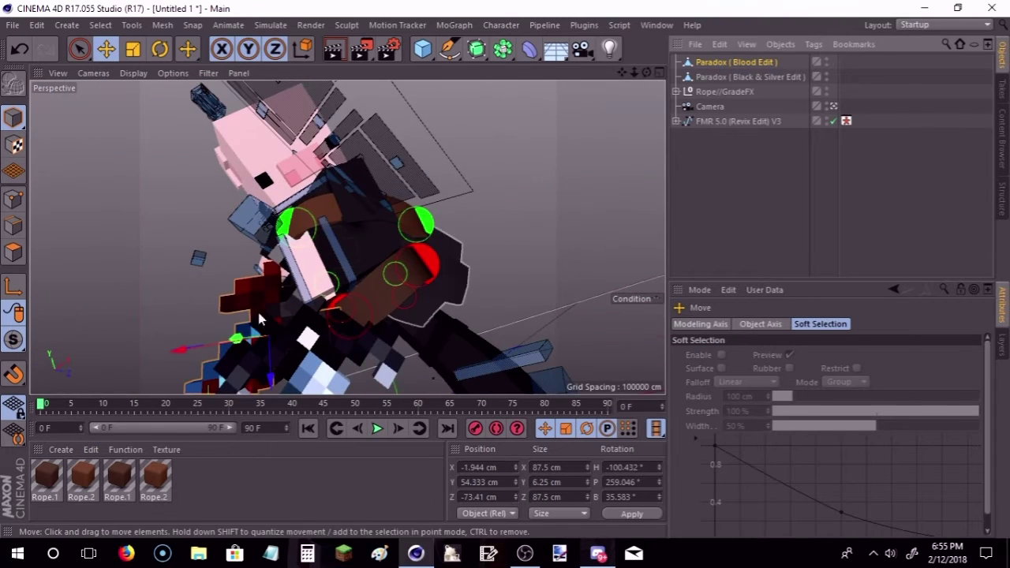
Step: Shrink the Black & Silver Edit sword, tilt it about 26 degrees, and position it
{"action": "left_click", "coordinate": [320, 360]}
{"action": "left_click_drag", "start_coordinate": [319, 360], "coordinate": [324, 331]}
{"action": "left_click", "coordinate": [133, 49]}
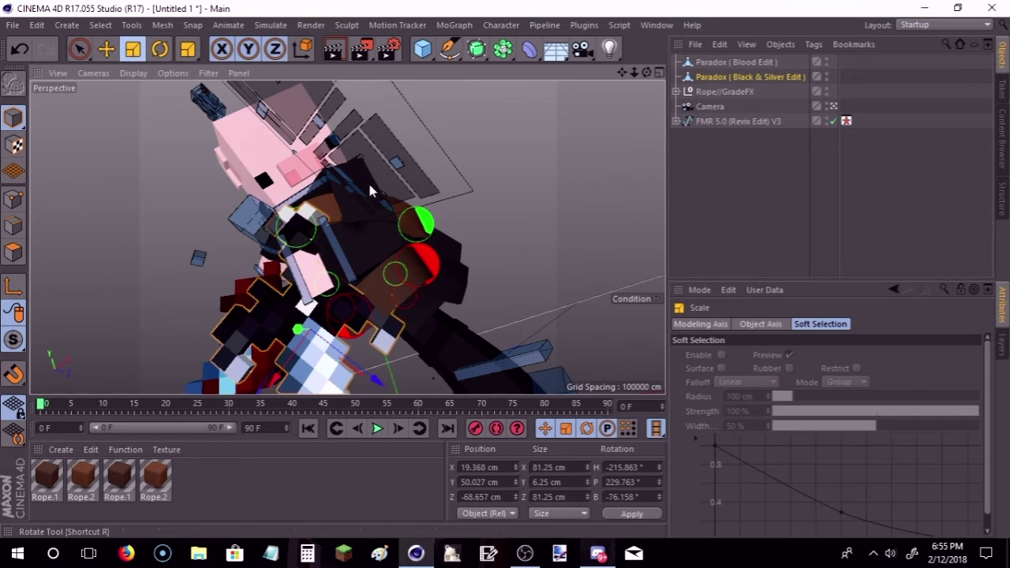
{"action": "mouse_move", "coordinate": [367, 180]}
{"action": "left_mouse_down"}
{"action": "mouse_move", "coordinate": [409, 280]}
{"action": "mouse_move", "coordinate": [303, 348]}
{"action": "mouse_move", "coordinate": [310, 316]}
{"action": "left_mouse_up"}
{"action": "key", "text": "e"}
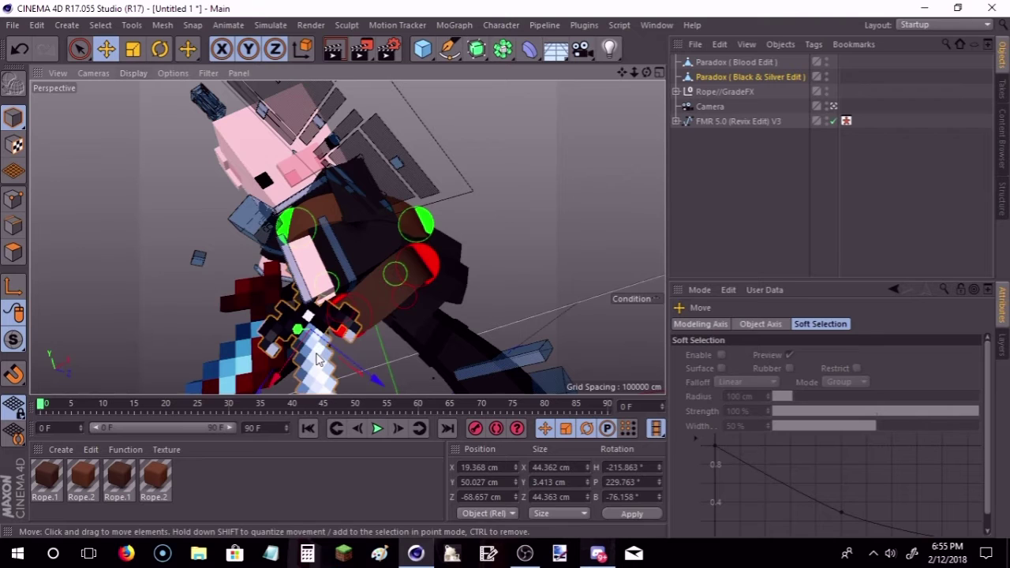
{"action": "mouse_move", "coordinate": [315, 359]}
{"action": "left_mouse_down"}
{"action": "mouse_move", "coordinate": [298, 314]}
{"action": "mouse_move", "coordinate": [307, 326]}
{"action": "mouse_move", "coordinate": [291, 334]}
{"action": "left_mouse_up"}
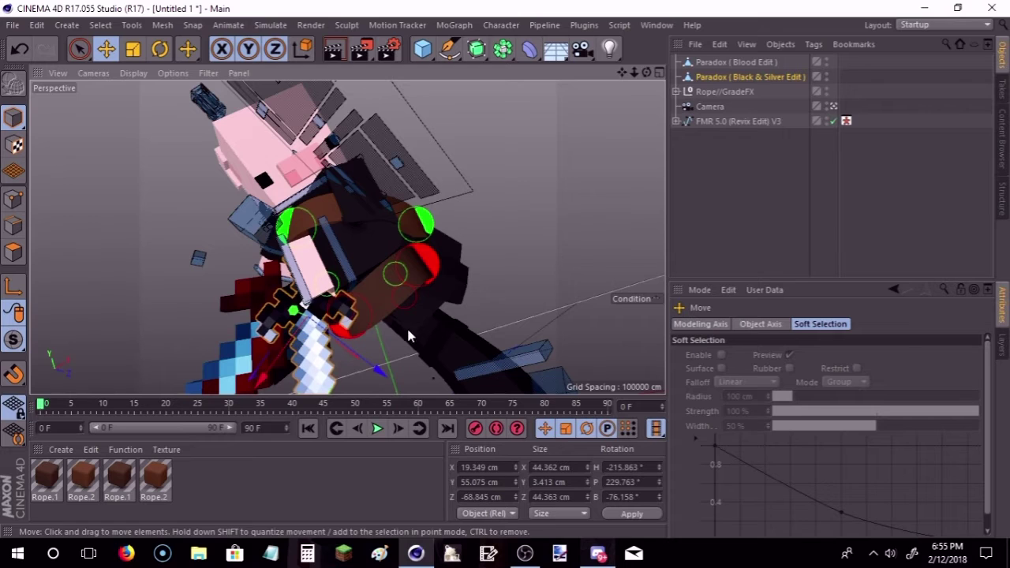
{"action": "mouse_move", "coordinate": [408, 337]}
{"action": "left_mouse_down"}
{"action": "mouse_move", "coordinate": [438, 319]}
{"action": "mouse_move", "coordinate": [427, 319]}
{"action": "left_mouse_up"}
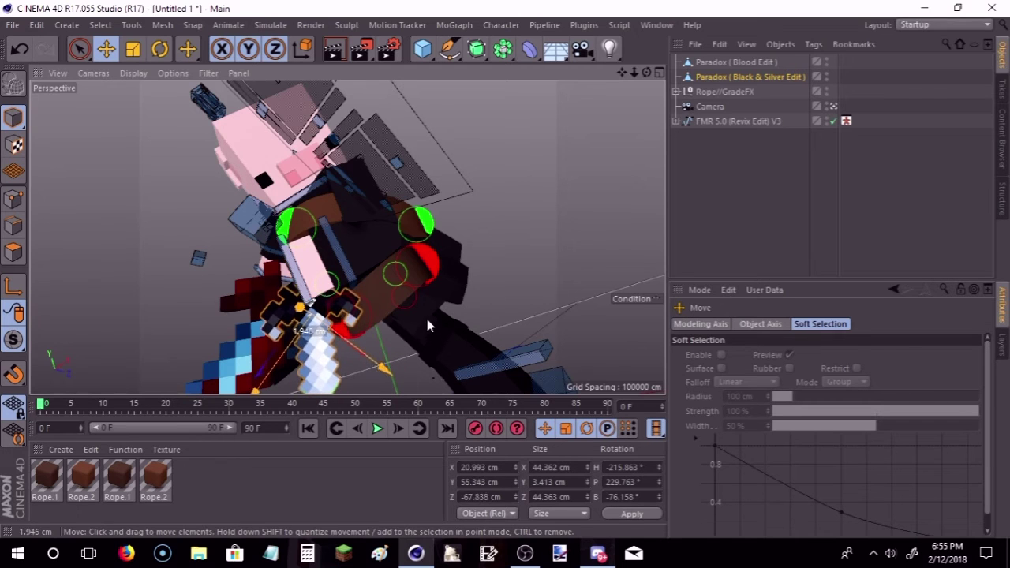
{"action": "left_click", "coordinate": [159, 51]}
{"action": "left_click_drag", "start_coordinate": [286, 273], "coordinate": [262, 290]}
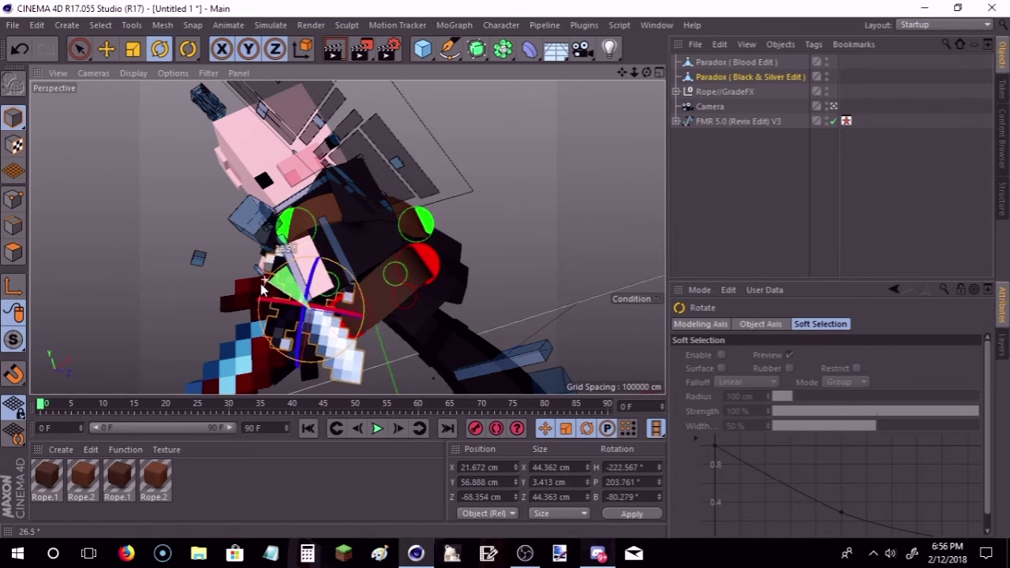
{"action": "left_click", "coordinate": [106, 49]}
{"action": "left_click_drag", "start_coordinate": [476, 334], "coordinate": [485, 332]}
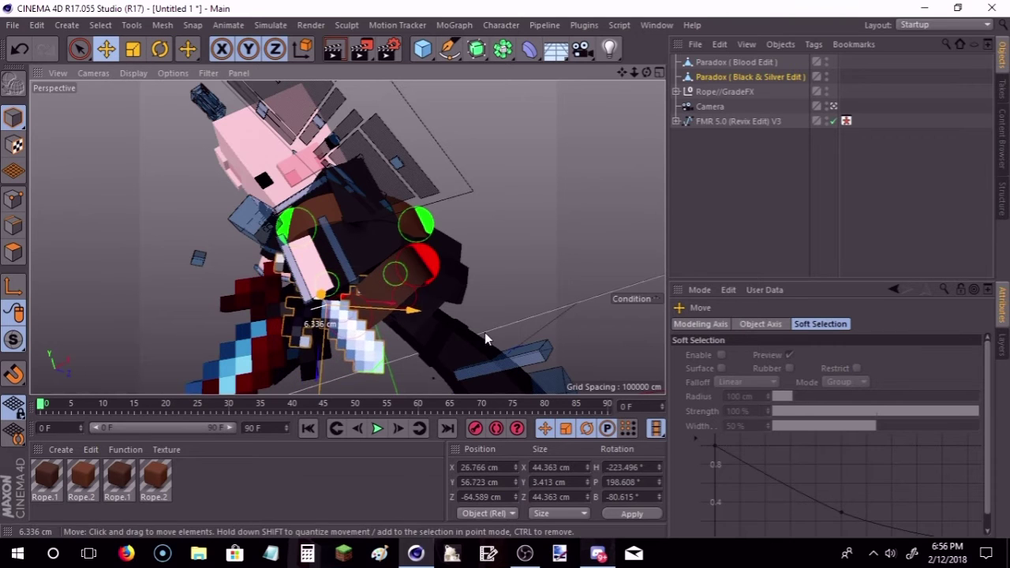
Step: Shrink the Blood Edit sword to about half size and place it near the body
{"action": "left_click", "coordinate": [259, 341]}
{"action": "left_click", "coordinate": [132, 49]}
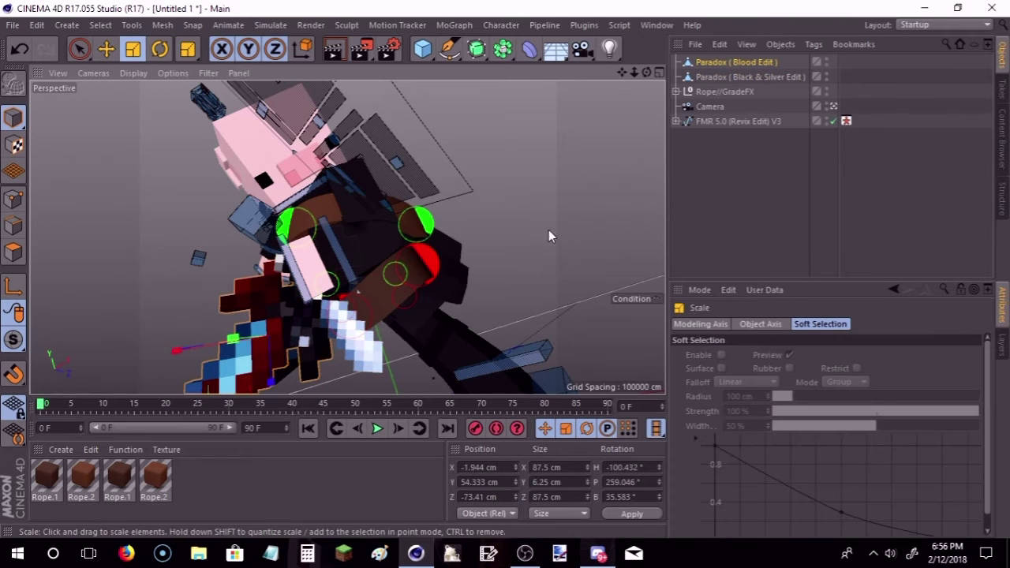
{"action": "left_click_drag", "start_coordinate": [549, 236], "coordinate": [204, 109]}
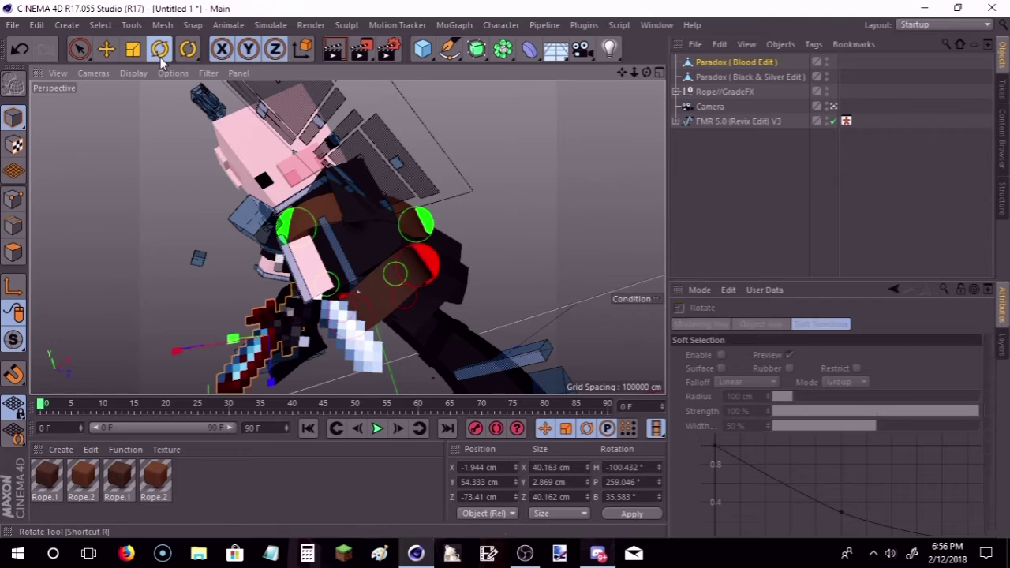
{"action": "left_click_drag", "start_coordinate": [292, 296], "coordinate": [223, 272]}
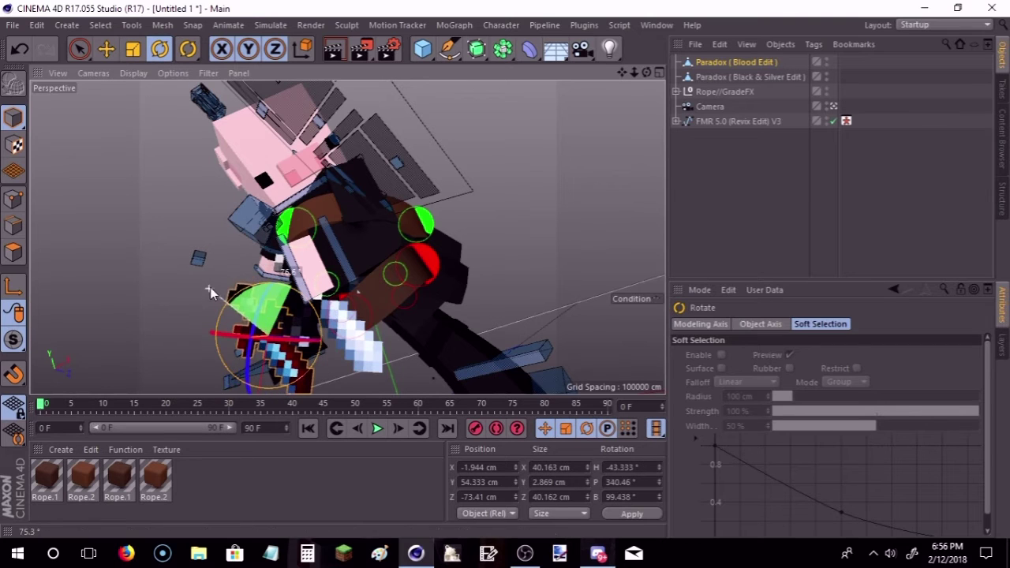
{"action": "left_click", "coordinate": [105, 49]}
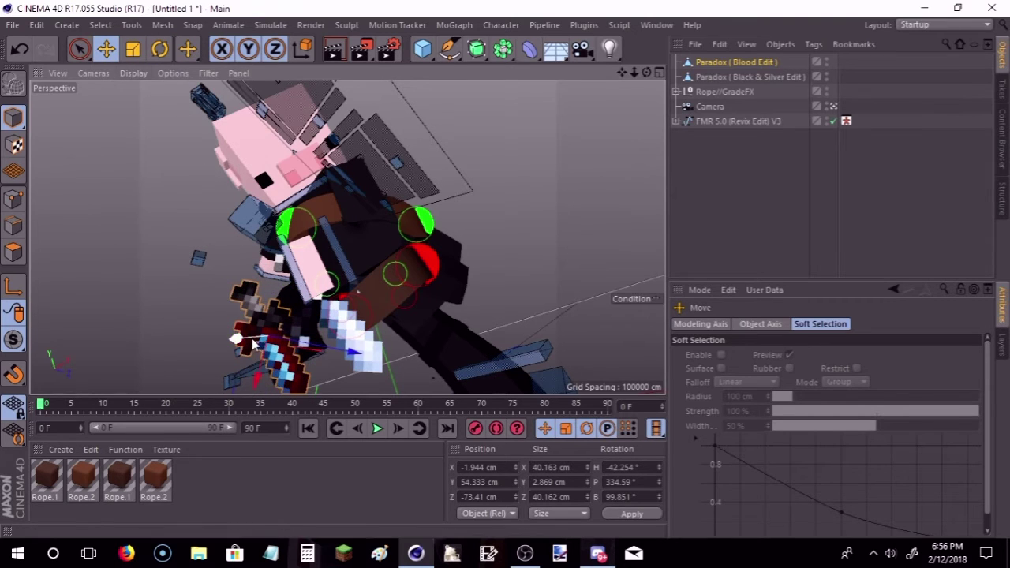
{"action": "left_click_drag", "start_coordinate": [254, 342], "coordinate": [579, 321]}
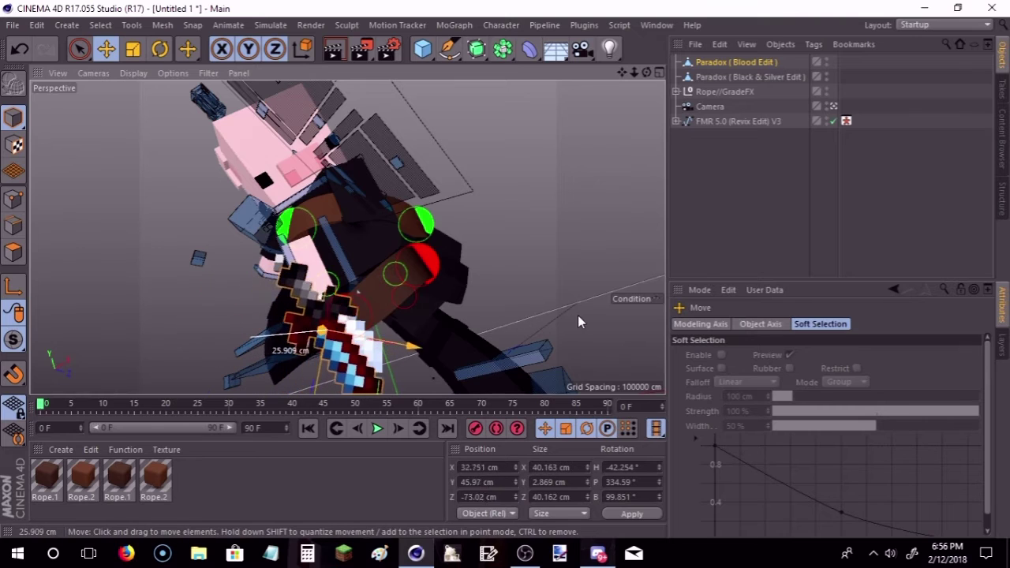
{"action": "left_click_drag", "start_coordinate": [565, 312], "coordinate": [362, 318]}
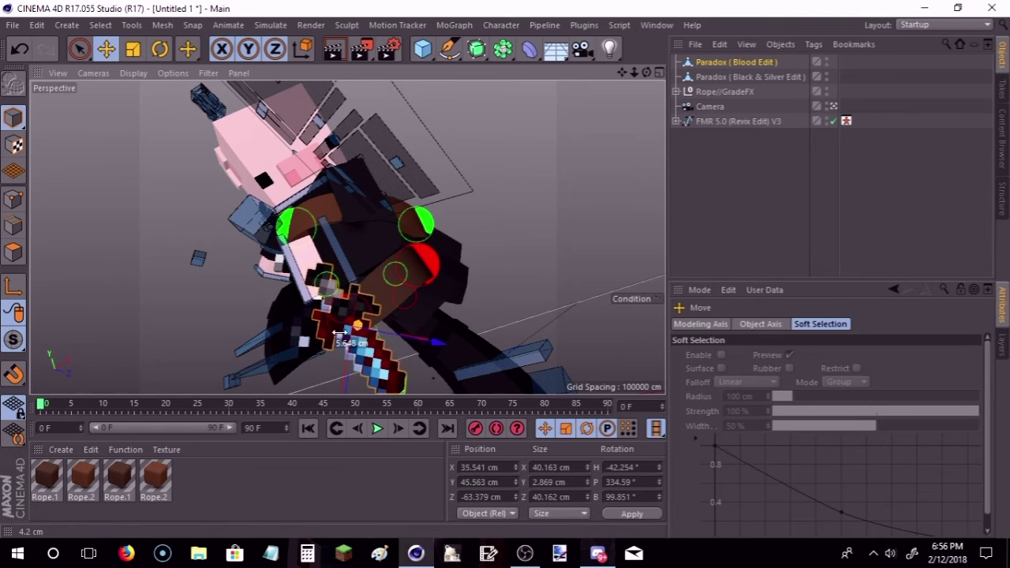
{"action": "left_click_drag", "start_coordinate": [314, 342], "coordinate": [296, 347]}
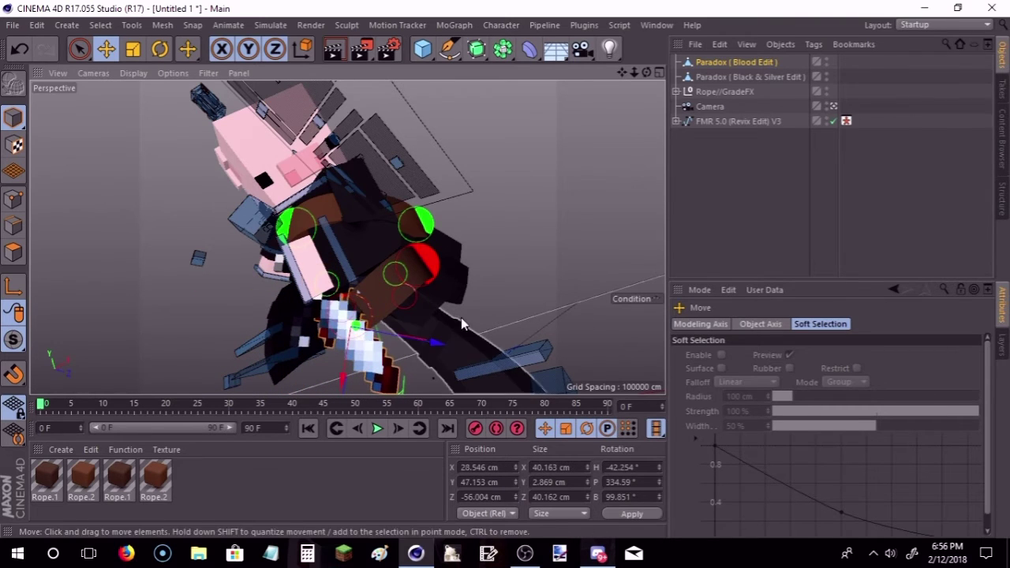
Step: Tilt the Blood Edit sword into the pig's grip, then deselect and leave the camera view
{"action": "left_click", "coordinate": [159, 51]}
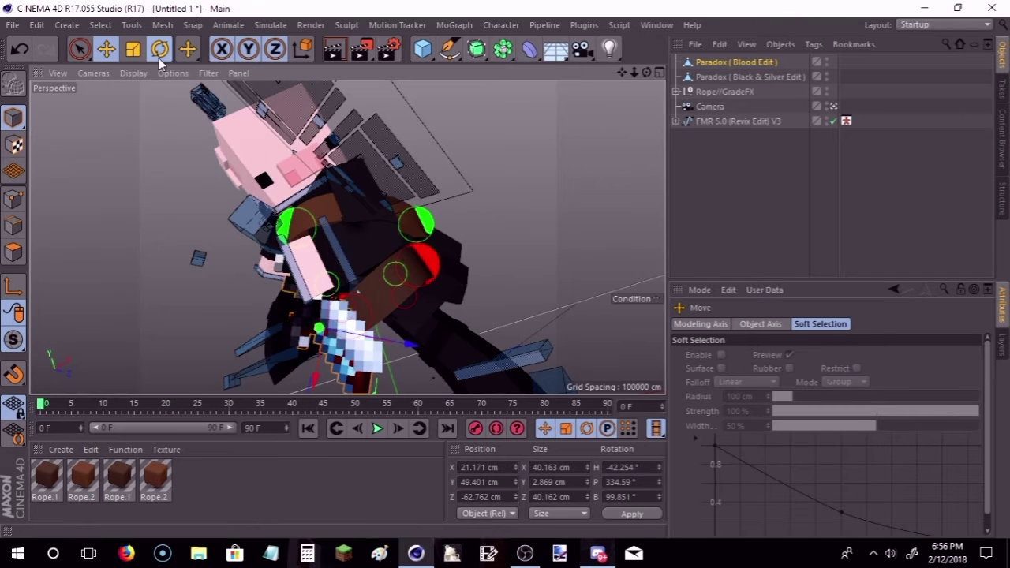
{"action": "left_click_drag", "start_coordinate": [365, 298], "coordinate": [347, 331]}
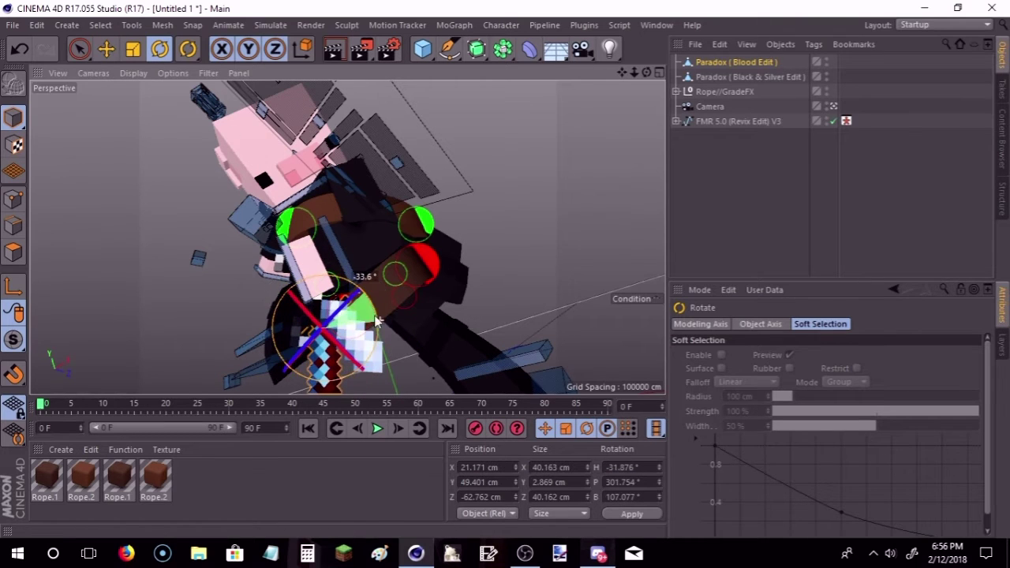
{"action": "left_click", "coordinate": [110, 52]}
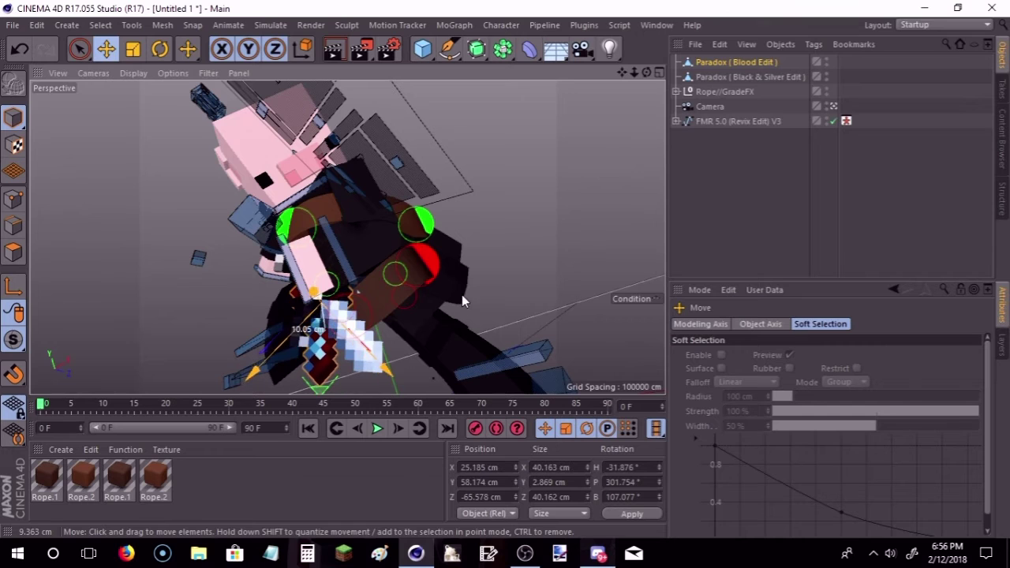
{"action": "left_click", "coordinate": [551, 247]}
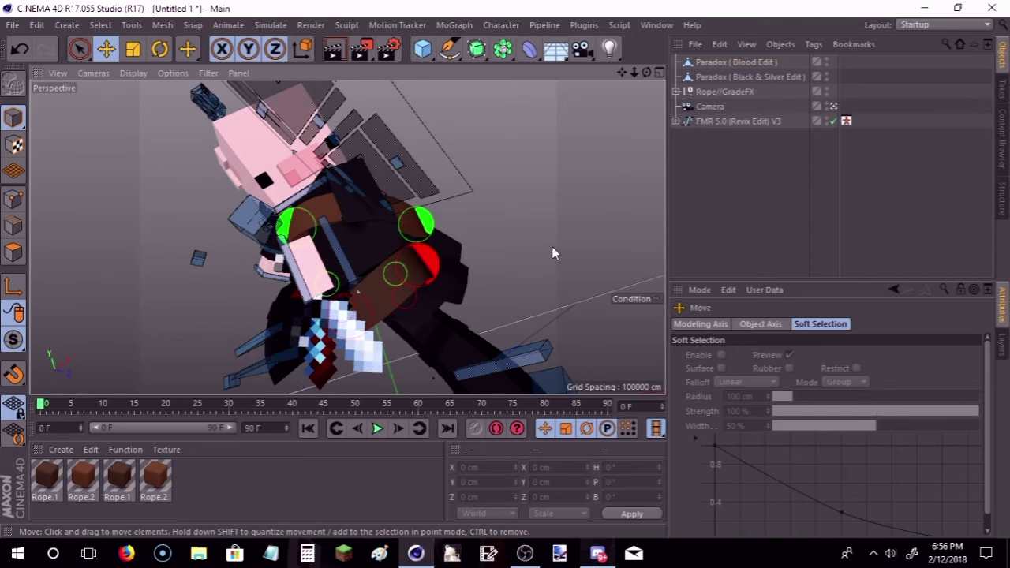
{"action": "left_click", "coordinate": [834, 105]}
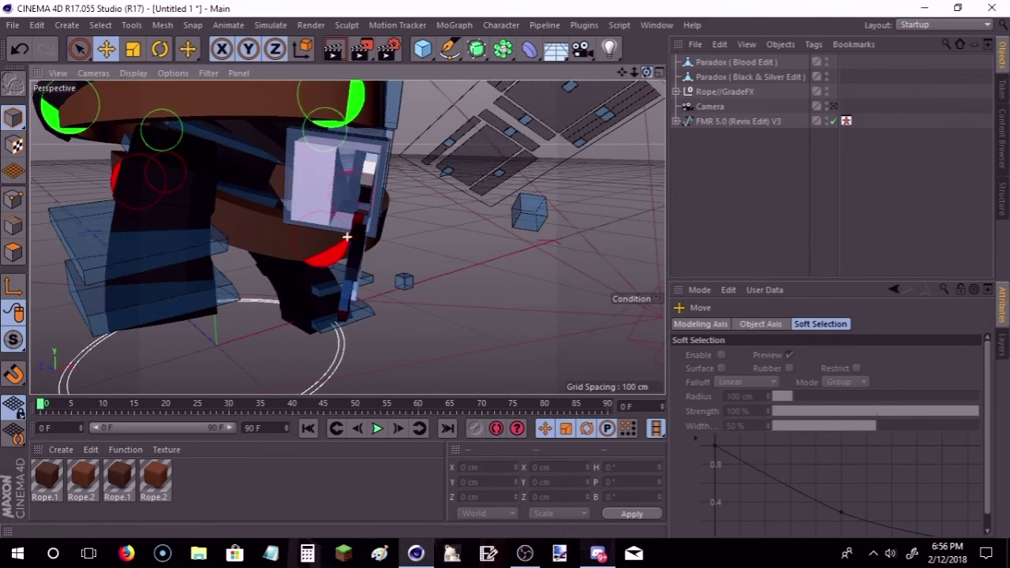
Step: Nudge the Black & Silver Edit sword slightly along X in close-up
{"action": "left_click_drag", "start_coordinate": [347, 236], "coordinate": [375, 187], "text": "alt"}
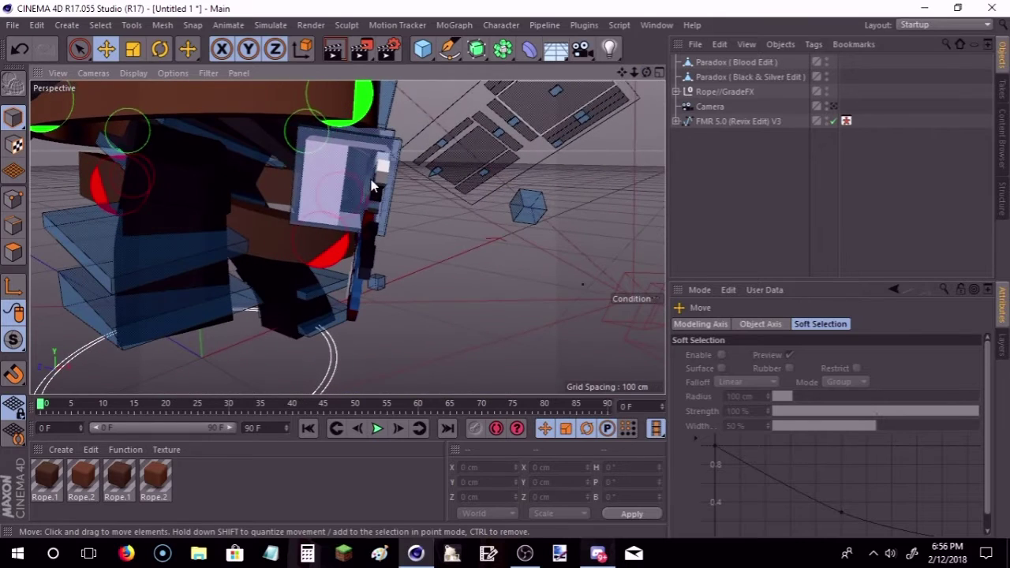
{"action": "left_click", "coordinate": [377, 182]}
{"action": "left_click_drag", "start_coordinate": [395, 239], "coordinate": [396, 236]}
{"action": "left_click", "coordinate": [495, 282]}
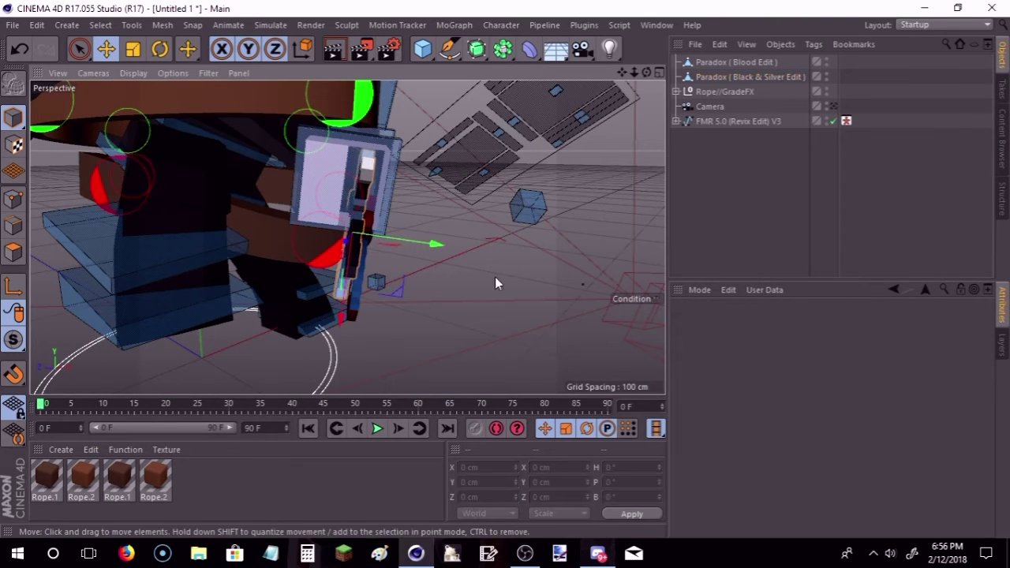
Step: Raise the Blood Edit sword slightly so both swords cross in the pig's hand
{"action": "mouse_move", "coordinate": [635, 96]}
{"action": "left_mouse_down", "text": "alt"}
{"action": "mouse_move", "coordinate": [348, 237]}
{"action": "mouse_move", "coordinate": [325, 221]}
{"action": "left_mouse_up", "text": "alt"}
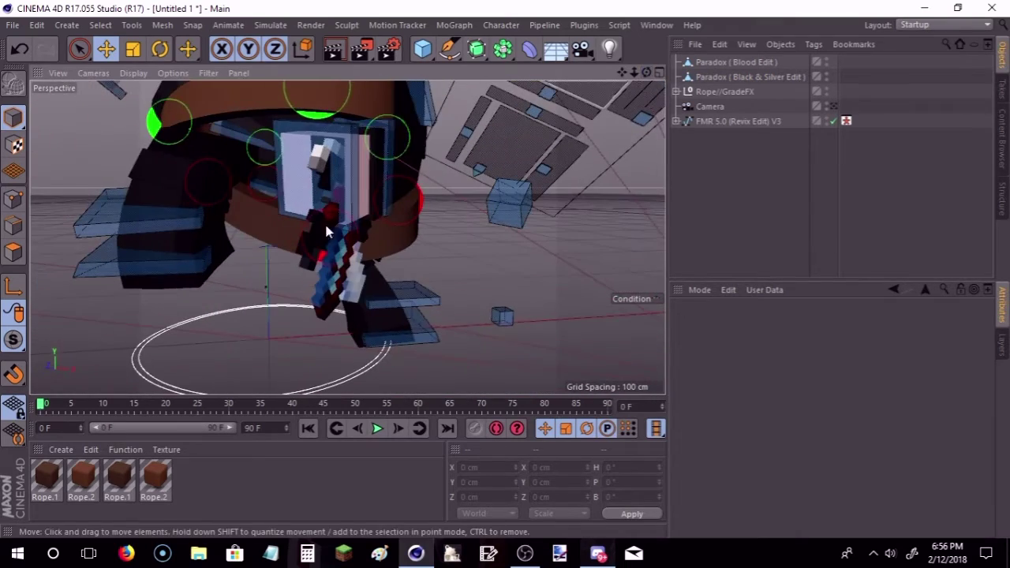
{"action": "left_click", "coordinate": [352, 270]}
{"action": "left_click", "coordinate": [345, 262]}
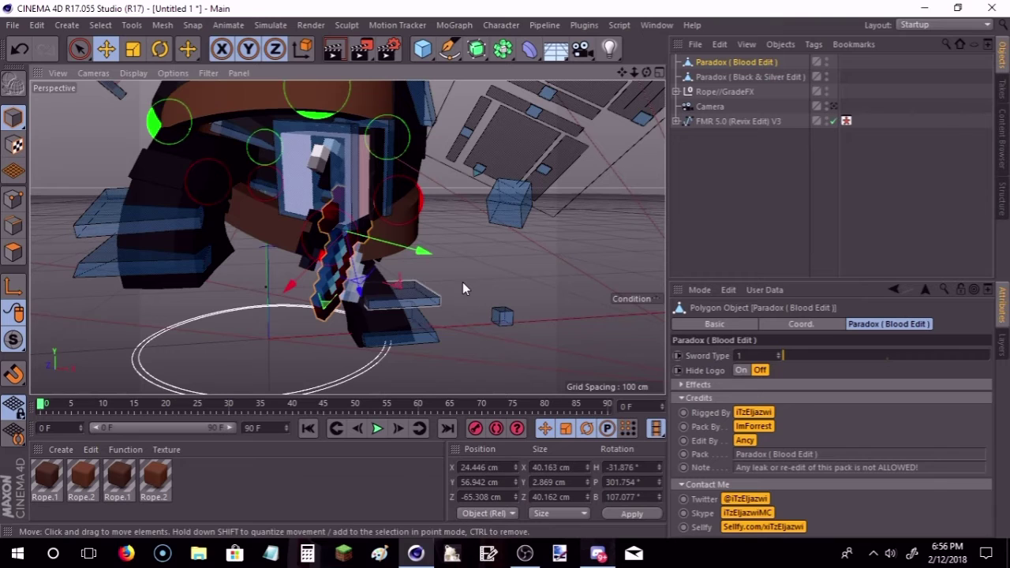
{"action": "mouse_move", "coordinate": [462, 281]}
{"action": "left_mouse_down"}
{"action": "mouse_move", "coordinate": [352, 241]}
{"action": "mouse_move", "coordinate": [331, 251]}
{"action": "mouse_move", "coordinate": [435, 280]}
{"action": "left_mouse_up"}
{"action": "left_click", "coordinate": [616, 251]}
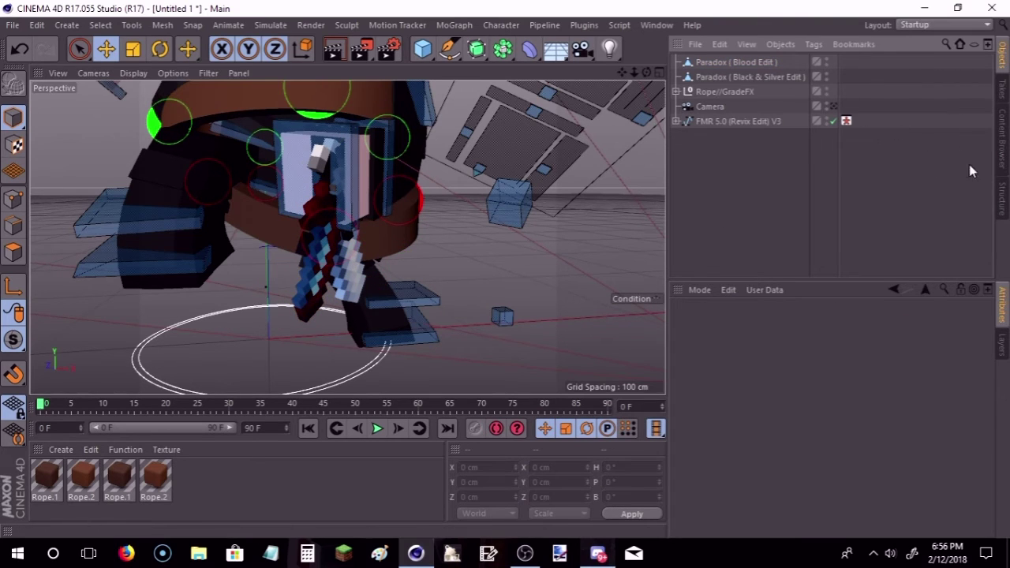
{"action": "left_click", "coordinate": [1000, 158]}
Step: Load the Bow Rig Edit preset from the library into the scene
{"action": "left_click", "coordinate": [934, 45]}
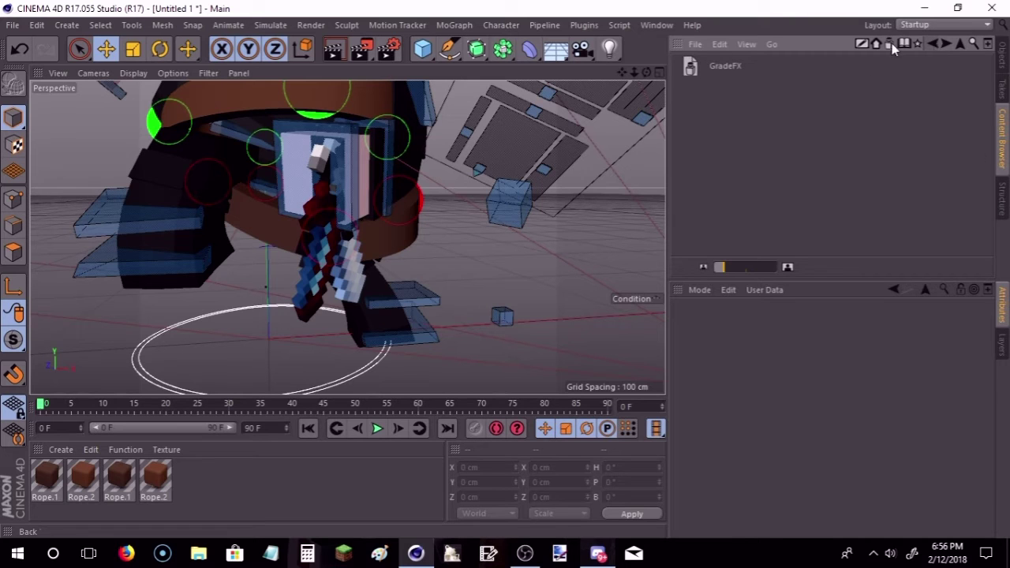
{"action": "left_click", "coordinate": [928, 42]}
{"action": "double_click", "coordinate": [809, 67]}
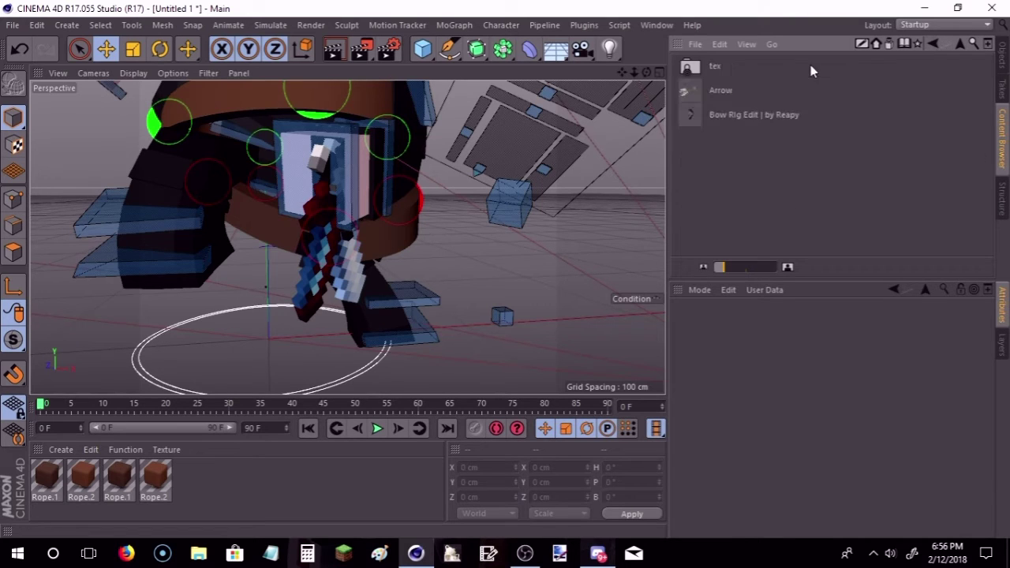
{"action": "double_click", "coordinate": [754, 115]}
{"action": "left_click", "coordinate": [1002, 57]}
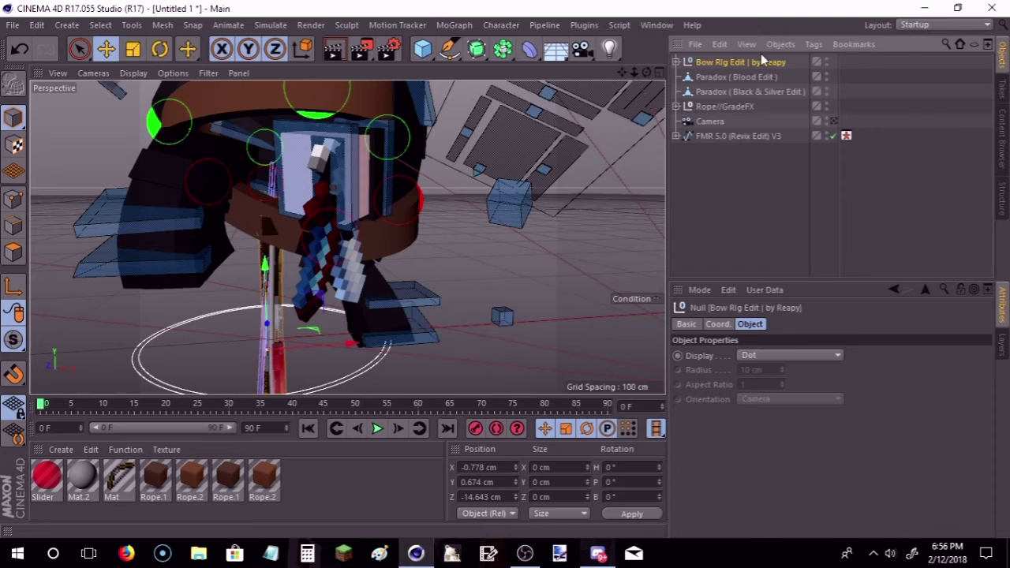
Step: Shrink the bow rig to about 69% and raise it beside the pig ninja
{"action": "left_click_drag", "start_coordinate": [644, 71], "coordinate": [330, 65]}
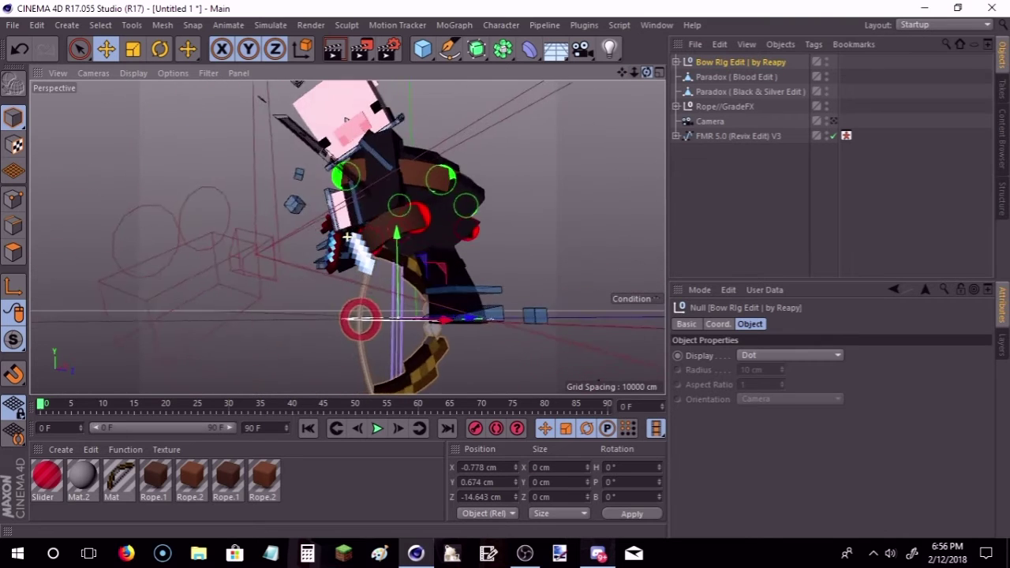
{"action": "left_click", "coordinate": [136, 51]}
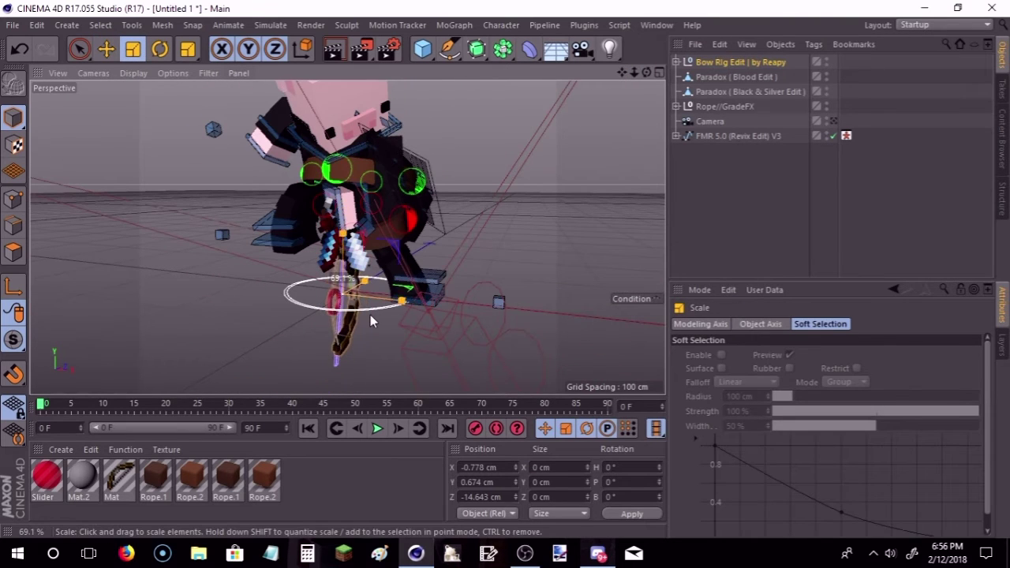
{"action": "left_click_drag", "start_coordinate": [370, 315], "coordinate": [288, 299]}
{"action": "left_click", "coordinate": [114, 50]}
{"action": "left_click_drag", "start_coordinate": [283, 214], "coordinate": [281, 142]}
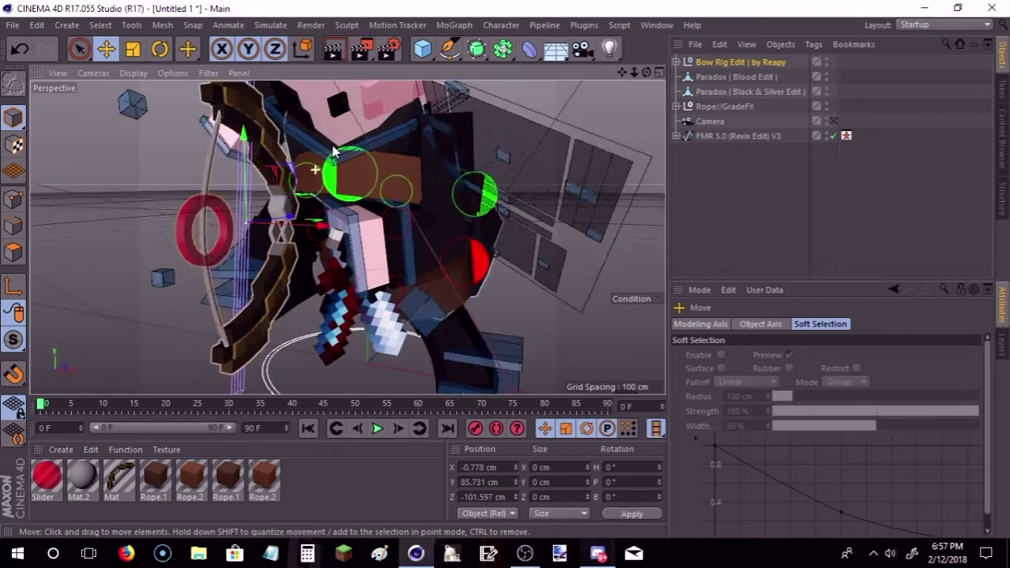
{"action": "scroll", "coordinate": [278, 235], "scroll_direction": "up", "scroll_amount": 5}
Step: Discard a trial bow tilt and move the bow down toward the character's hands
{"action": "mouse_move", "coordinate": [646, 72]}
{"action": "left_mouse_down"}
{"action": "mouse_move", "coordinate": [593, 139]}
{"action": "mouse_move", "coordinate": [409, 143]}
{"action": "left_mouse_up"}
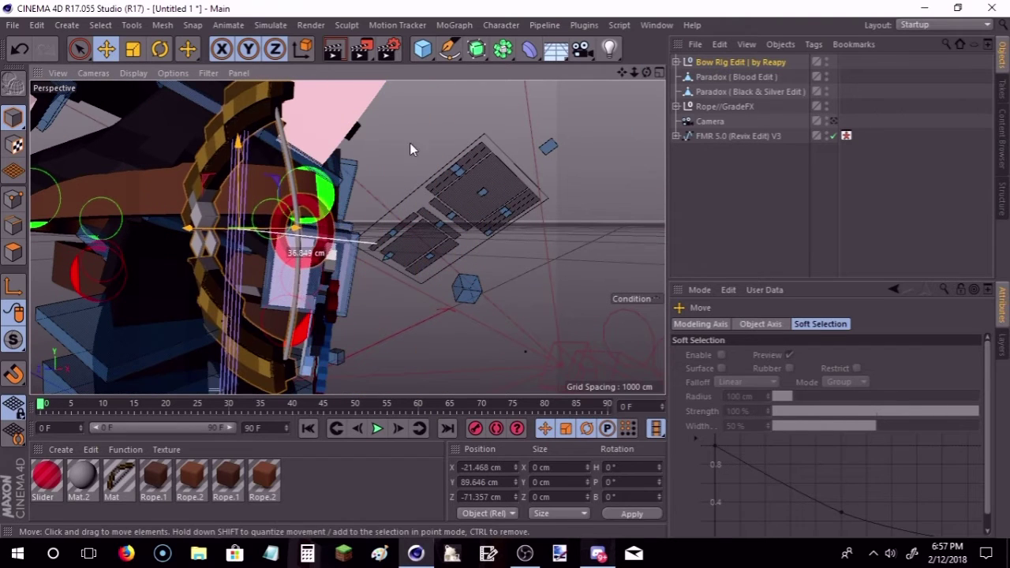
{"action": "left_click", "coordinate": [160, 59]}
{"action": "mouse_move", "coordinate": [252, 260]}
{"action": "left_mouse_down"}
{"action": "mouse_move", "coordinate": [159, 119]}
{"action": "mouse_move", "coordinate": [214, 192]}
{"action": "left_mouse_up"}
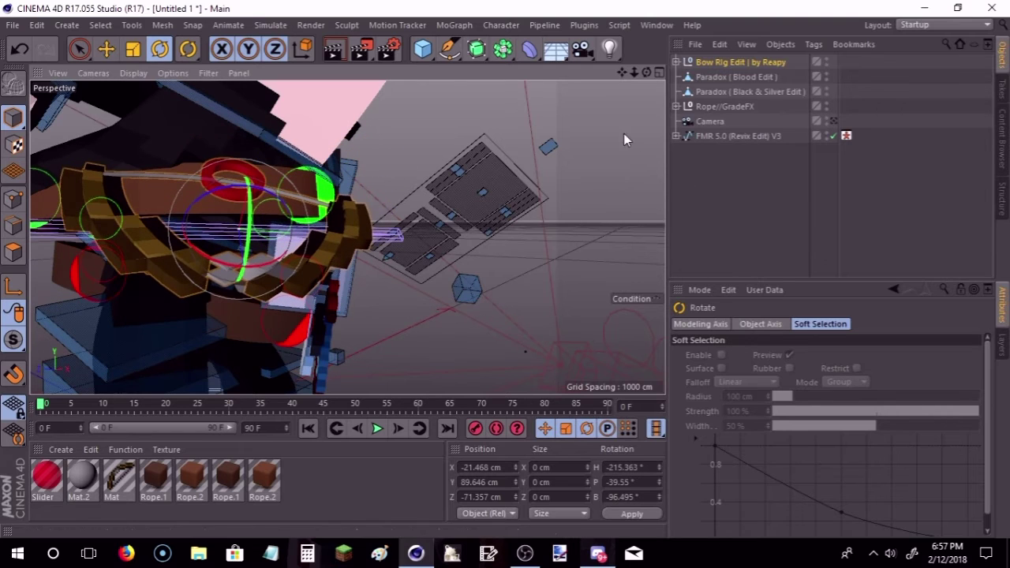
{"action": "key", "text": "ctrl+z"}
{"action": "left_click_drag", "start_coordinate": [525, 351], "coordinate": [347, 111], "text": "alt"}
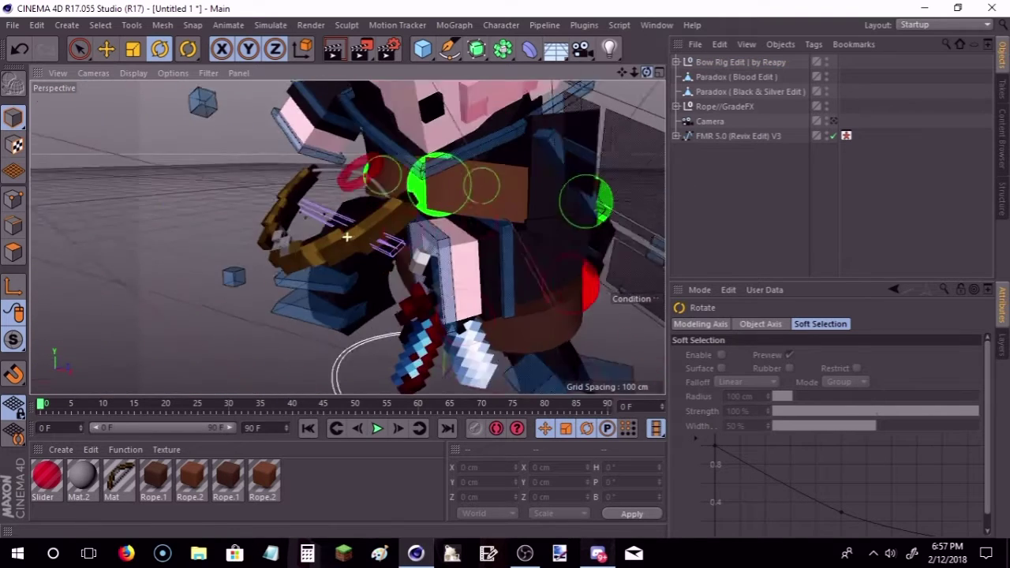
{"action": "left_click", "coordinate": [348, 111]}
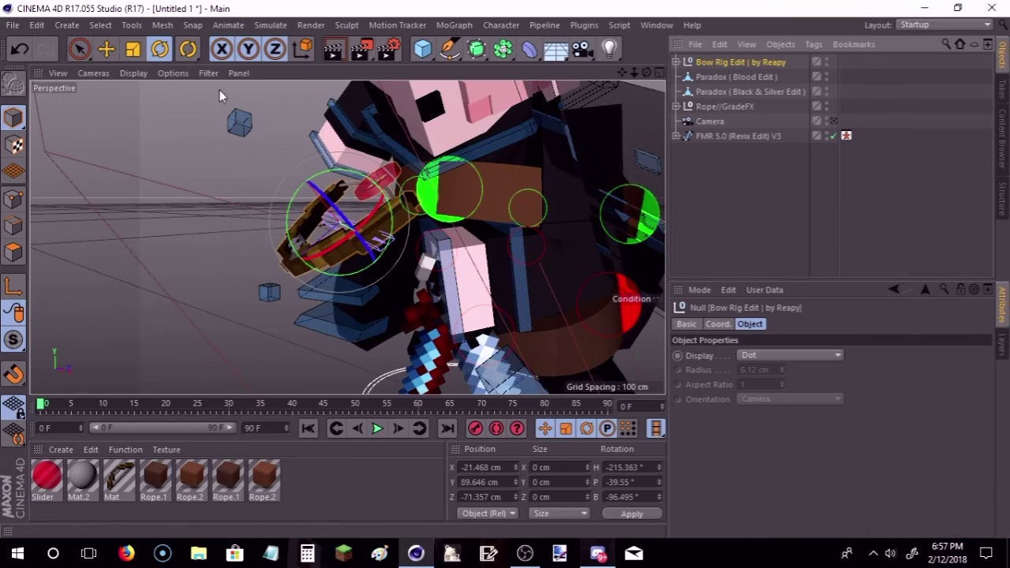
{"action": "left_click", "coordinate": [106, 49]}
{"action": "mouse_move", "coordinate": [347, 229]}
{"action": "left_mouse_down"}
{"action": "mouse_move", "coordinate": [517, 299]}
{"action": "mouse_move", "coordinate": [489, 206]}
{"action": "left_mouse_up"}
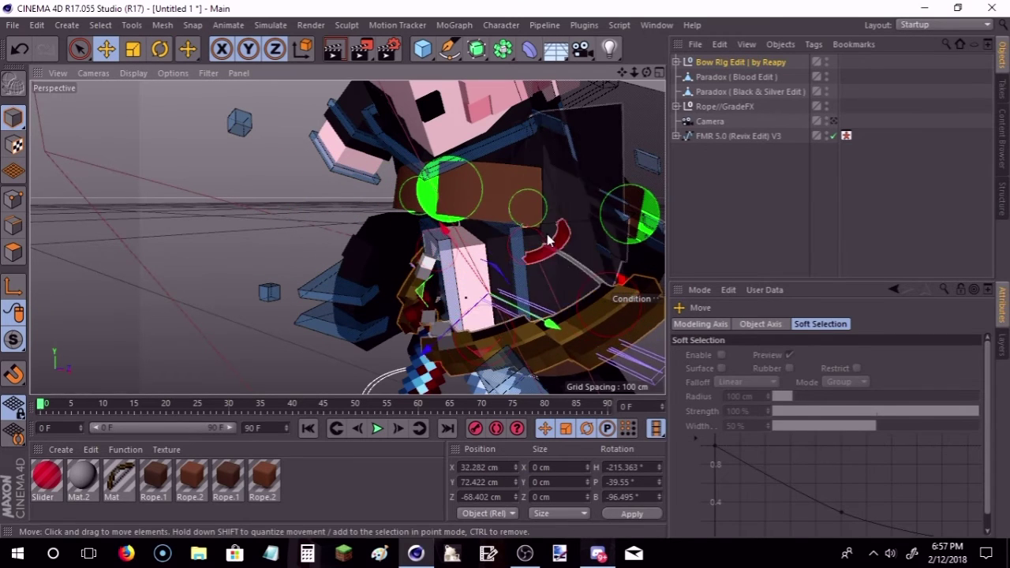
Step: Swing the bow rig across the character's body
{"action": "left_click", "coordinate": [160, 49]}
{"action": "mouse_move", "coordinate": [474, 284]}
{"action": "left_mouse_down"}
{"action": "mouse_move", "coordinate": [380, 301]}
{"action": "mouse_move", "coordinate": [595, 96]}
{"action": "left_mouse_up"}
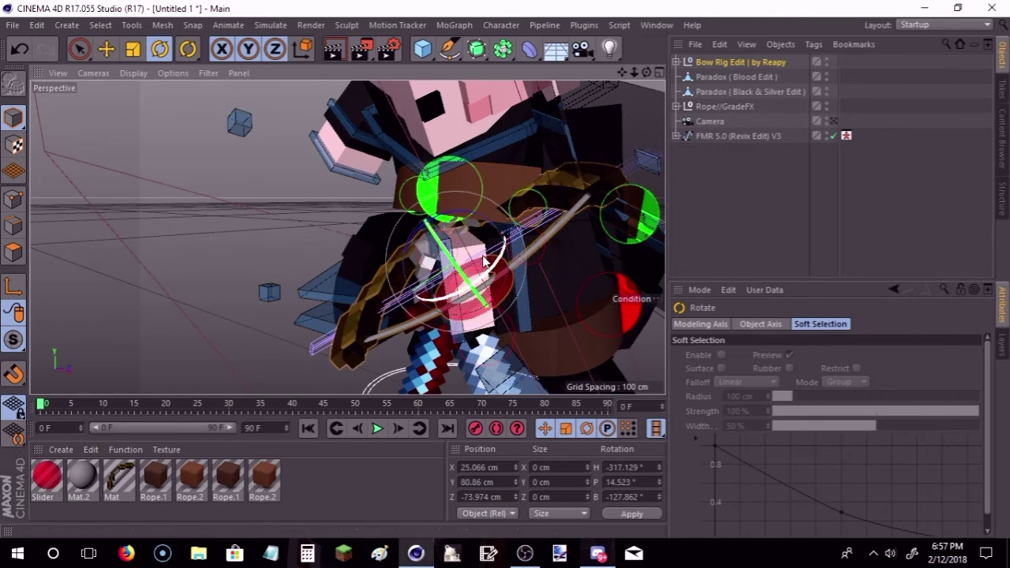
{"action": "left_click_drag", "start_coordinate": [645, 72], "coordinate": [625, 71]}
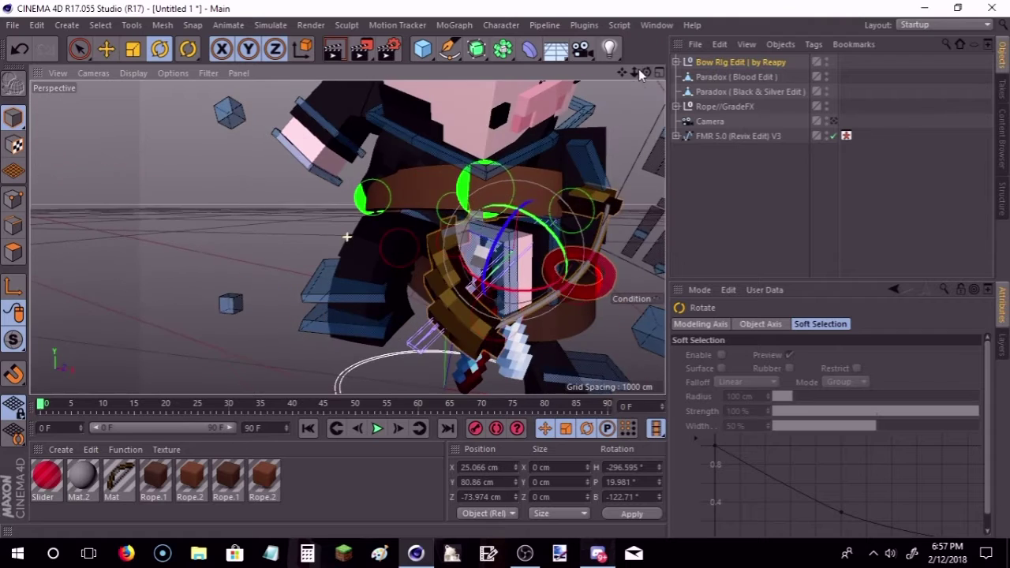
{"action": "scroll", "coordinate": [487, 156], "scroll_direction": "up", "scroll_amount": 3}
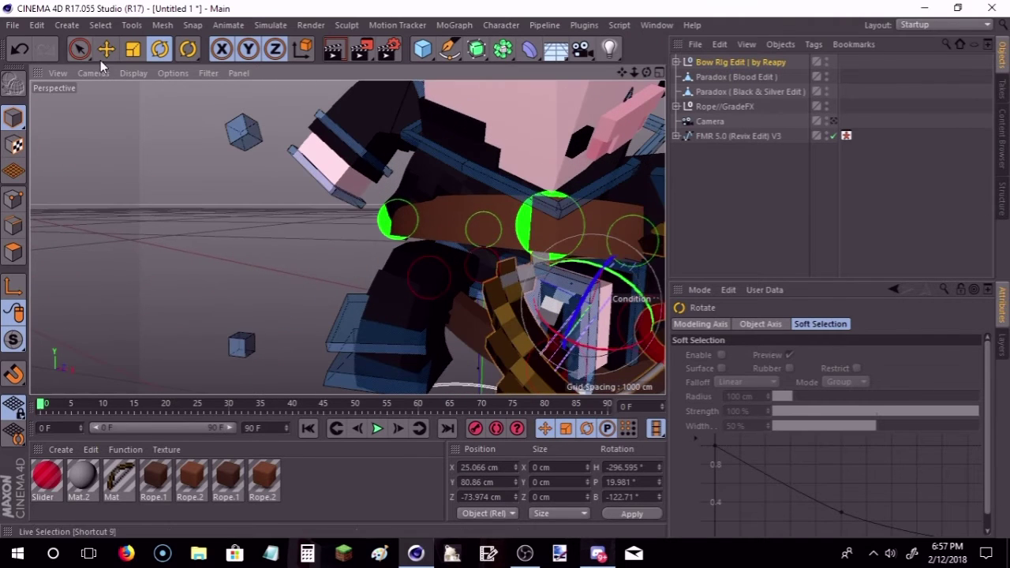
Step: Shift the bow up and to the left, then rotate it to its final angle
{"action": "left_click", "coordinate": [106, 49]}
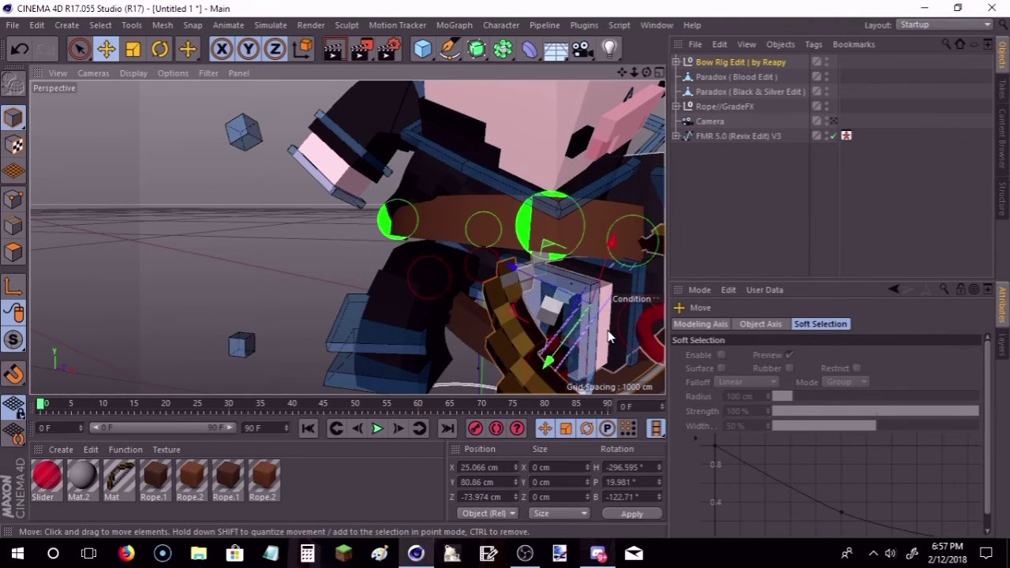
{"action": "mouse_move", "coordinate": [554, 303]}
{"action": "left_mouse_down"}
{"action": "mouse_move", "coordinate": [441, 255]}
{"action": "mouse_move", "coordinate": [405, 214]}
{"action": "left_mouse_up"}
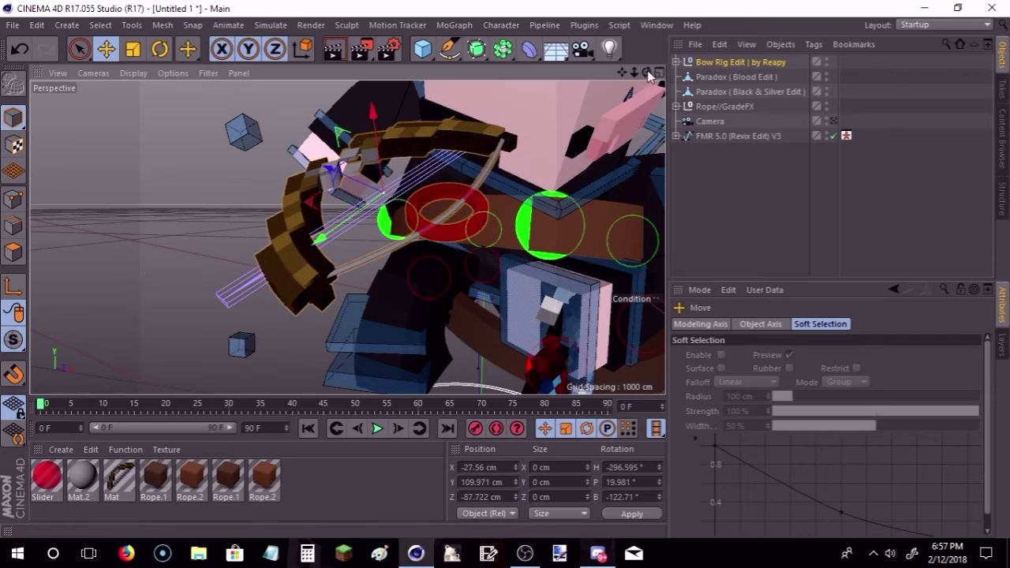
{"action": "left_click_drag", "start_coordinate": [649, 74], "coordinate": [600, 94]}
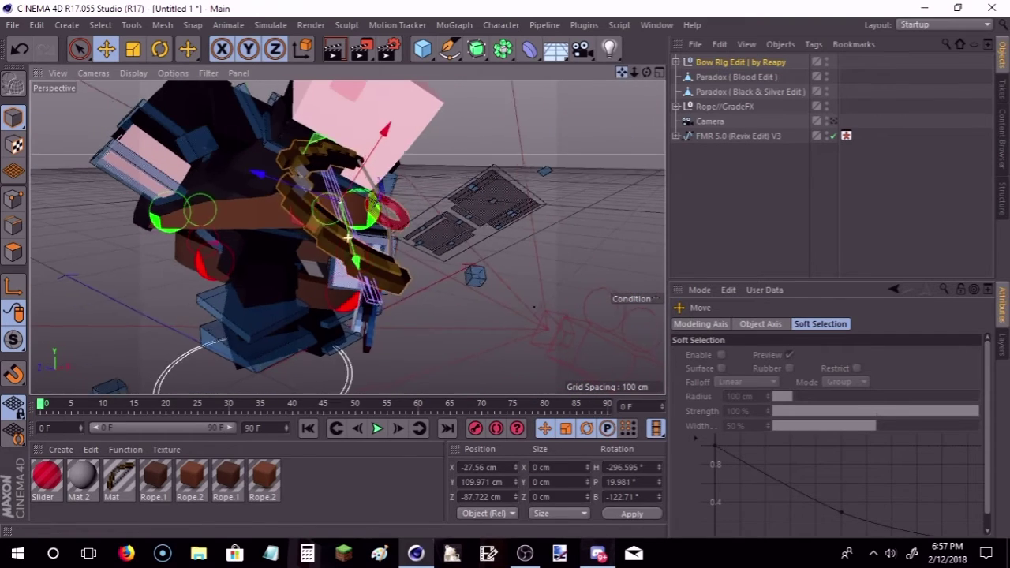
{"action": "left_click_drag", "start_coordinate": [354, 200], "coordinate": [472, 198]}
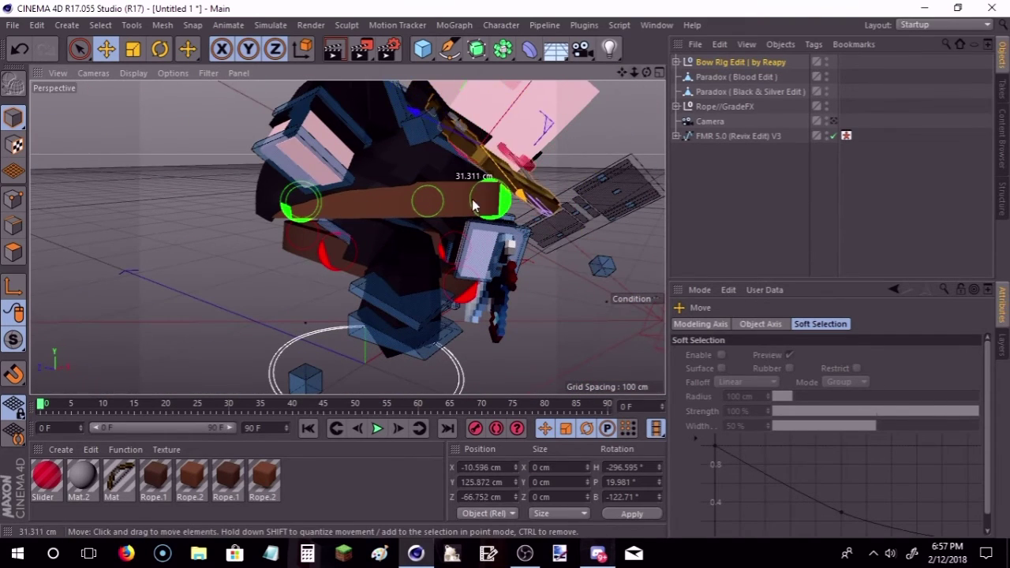
{"action": "left_click_drag", "start_coordinate": [555, 155], "coordinate": [446, 167]}
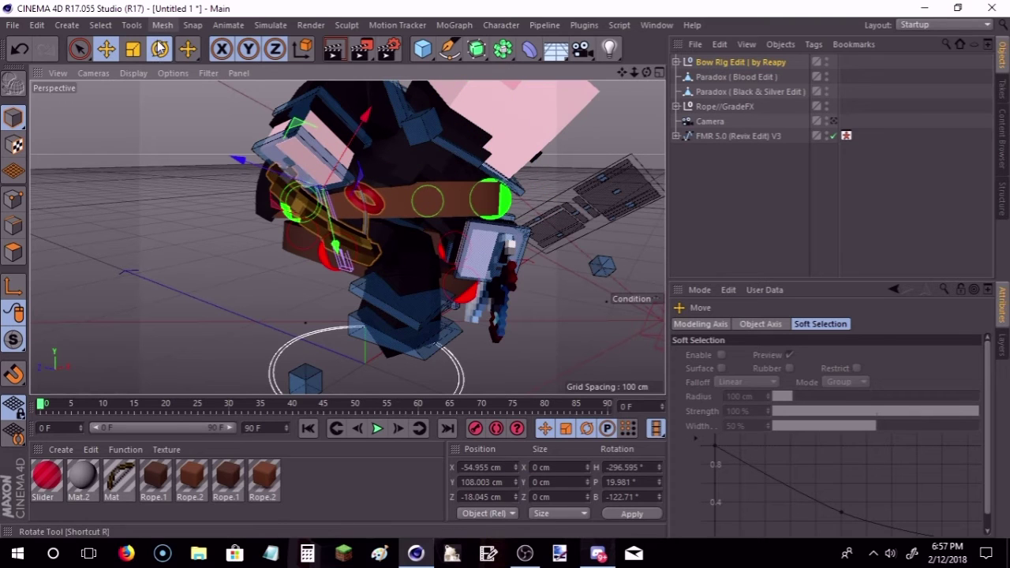
{"action": "key", "text": "r"}
{"action": "mouse_move", "coordinate": [289, 217]}
{"action": "left_mouse_down"}
{"action": "mouse_move", "coordinate": [379, 211]}
{"action": "mouse_move", "coordinate": [339, 224]}
{"action": "mouse_move", "coordinate": [358, 228]}
{"action": "left_mouse_up"}
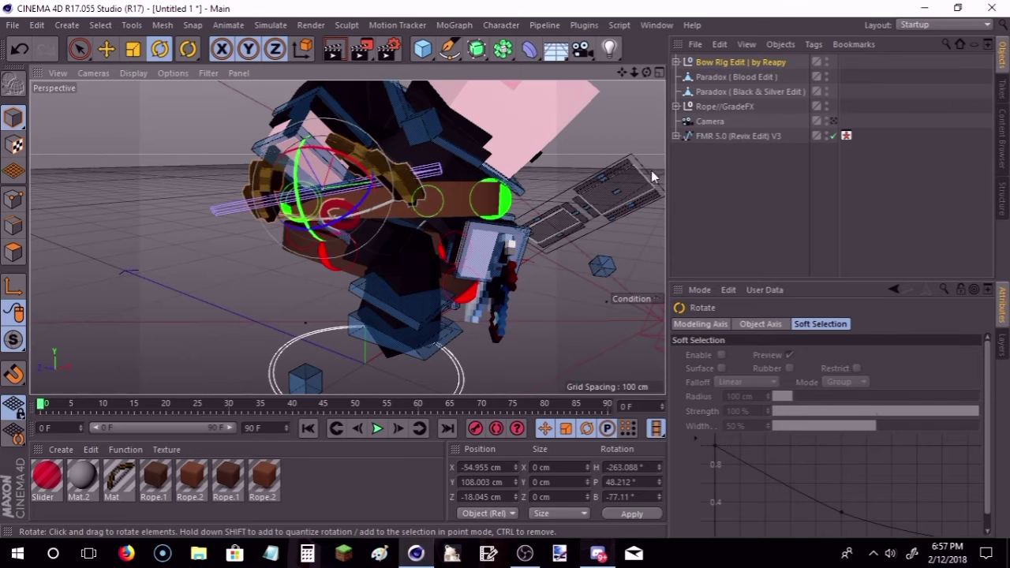
Step: Move the red Extrude ring out to the character's side
{"action": "left_click", "coordinate": [640, 100]}
{"action": "left_click_drag", "start_coordinate": [640, 99], "coordinate": [325, 232], "text": "alt"}
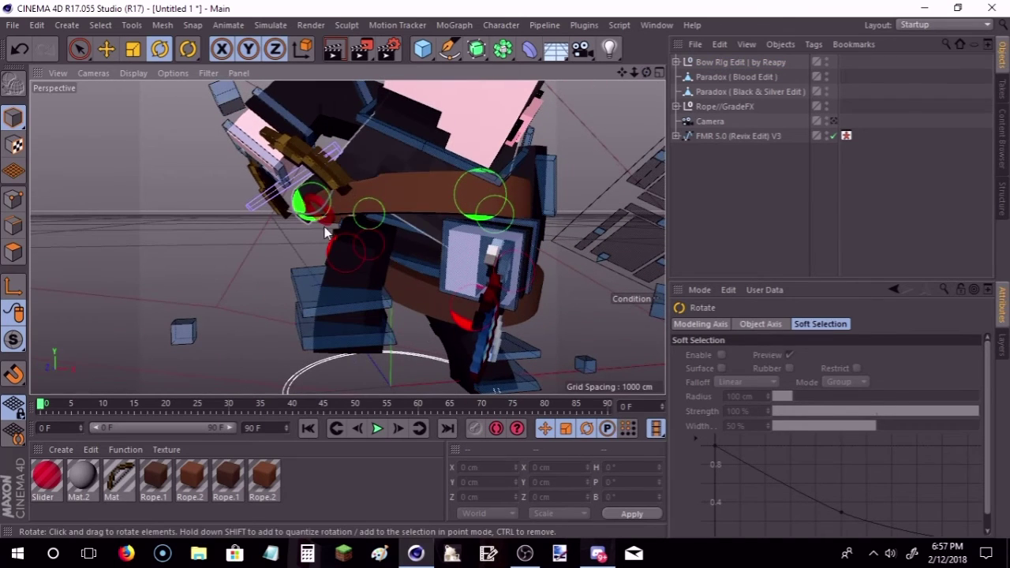
{"action": "left_click", "coordinate": [325, 232]}
{"action": "left_click", "coordinate": [106, 49]}
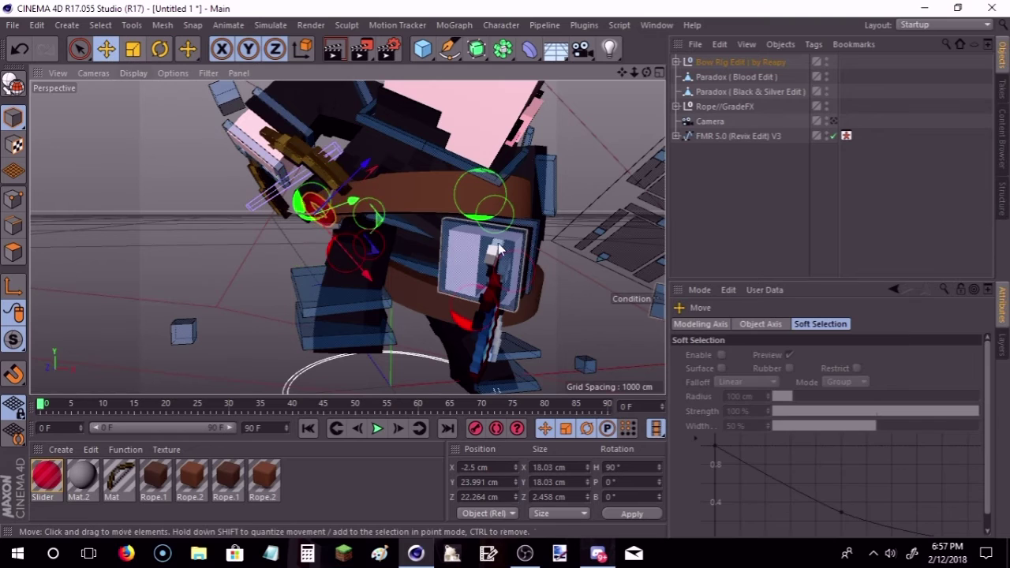
{"action": "left_click_drag", "start_coordinate": [499, 250], "coordinate": [639, 292]}
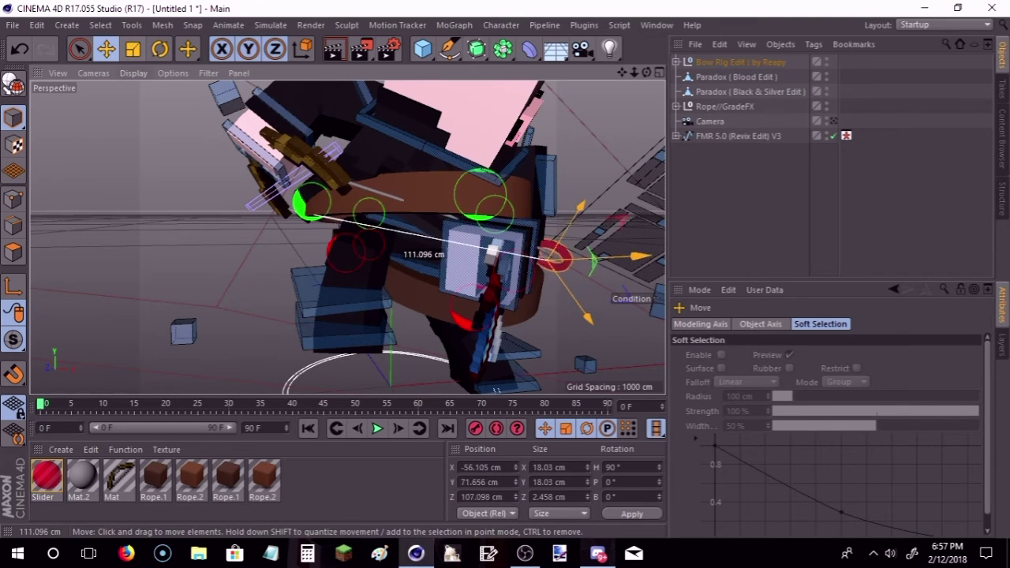
{"action": "mouse_move", "coordinate": [473, 236]}
{"action": "left_mouse_down", "text": "alt"}
{"action": "mouse_move", "coordinate": [346, 237]}
{"action": "mouse_move", "coordinate": [379, 233]}
{"action": "left_mouse_up", "text": "alt"}
{"action": "left_click_drag", "start_coordinate": [663, 223], "coordinate": [619, 207]}
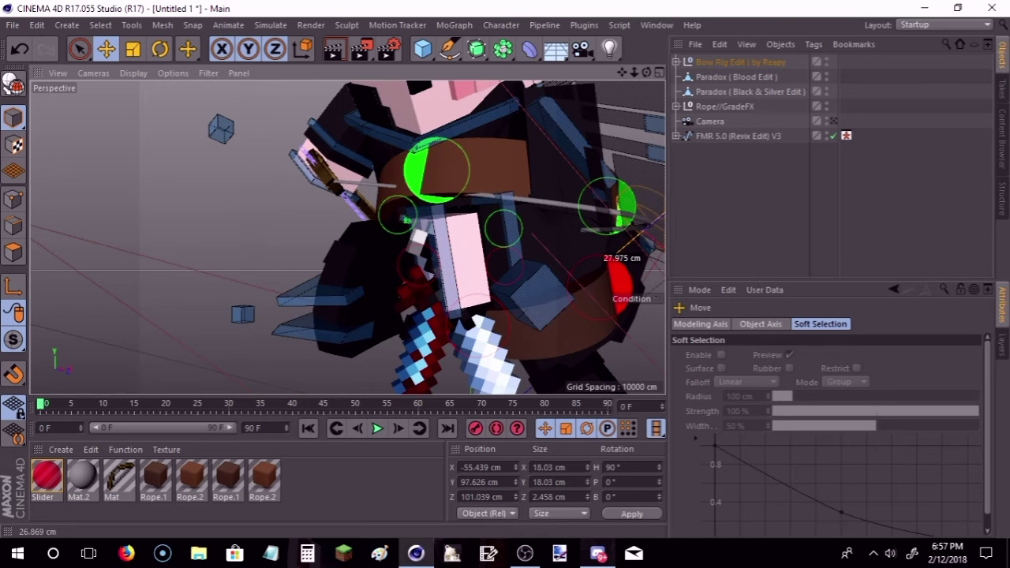
{"action": "left_click_drag", "start_coordinate": [632, 70], "coordinate": [629, 75]}
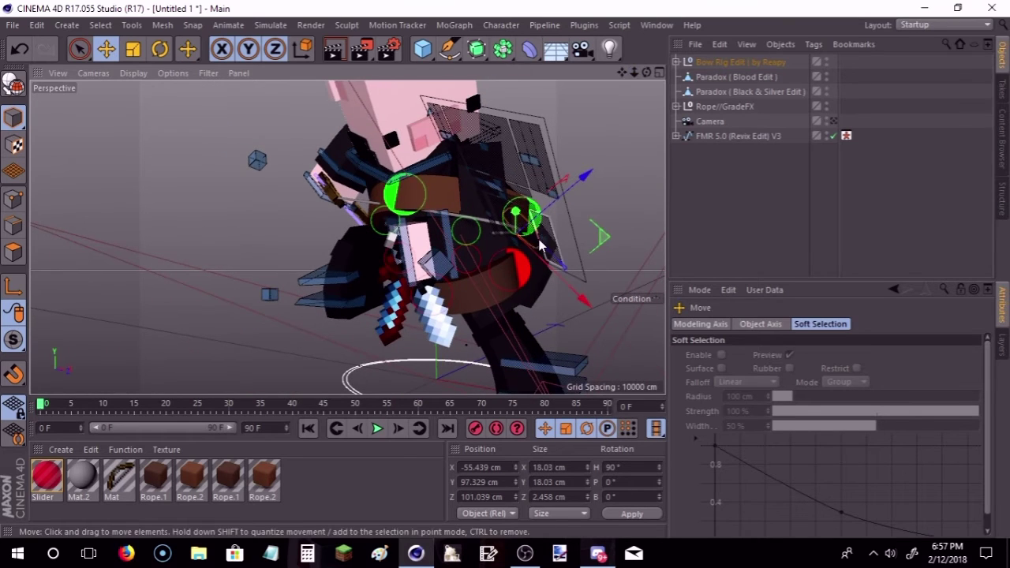
{"action": "mouse_move", "coordinate": [541, 247]}
{"action": "left_mouse_down"}
{"action": "mouse_move", "coordinate": [535, 252]}
{"action": "mouse_move", "coordinate": [517, 197]}
{"action": "left_mouse_up"}
{"action": "left_click_drag", "start_coordinate": [514, 184], "coordinate": [570, 244]}
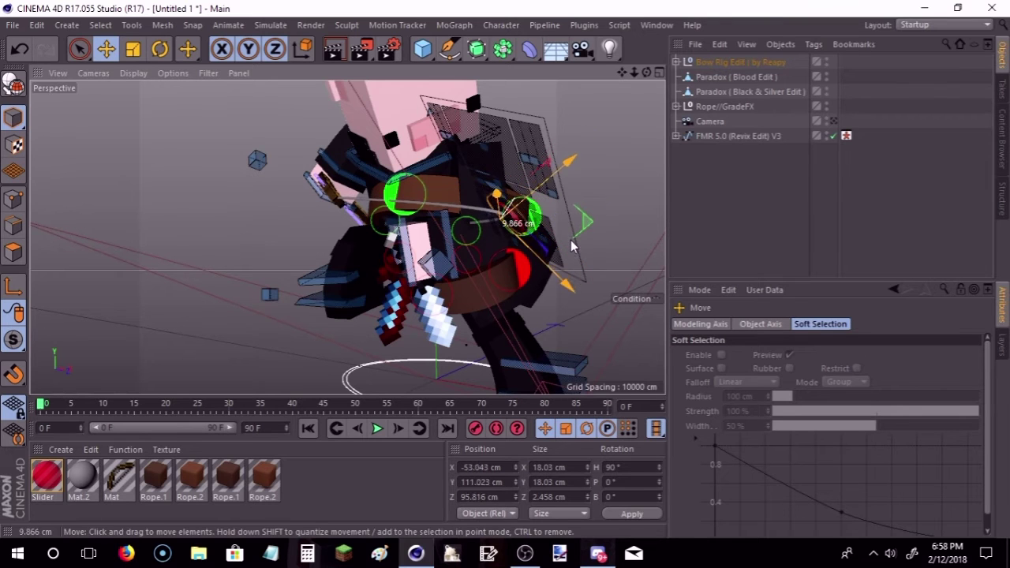
Step: Nudge the red ring beside the hand, then look through the scene camera
{"action": "left_click", "coordinate": [579, 167]}
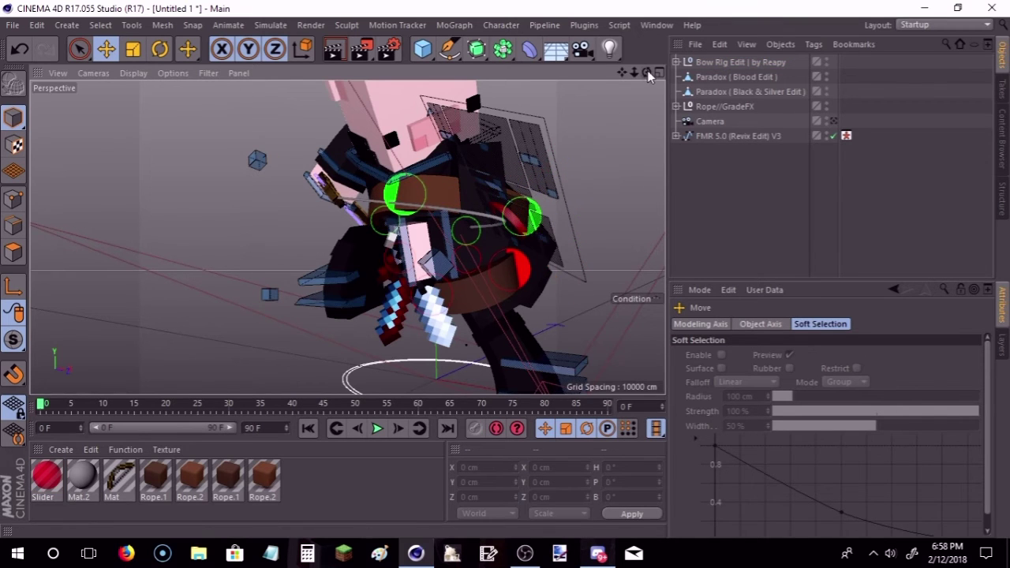
{"action": "left_click_drag", "start_coordinate": [647, 70], "coordinate": [600, 110]}
{"action": "left_click", "coordinate": [269, 290]}
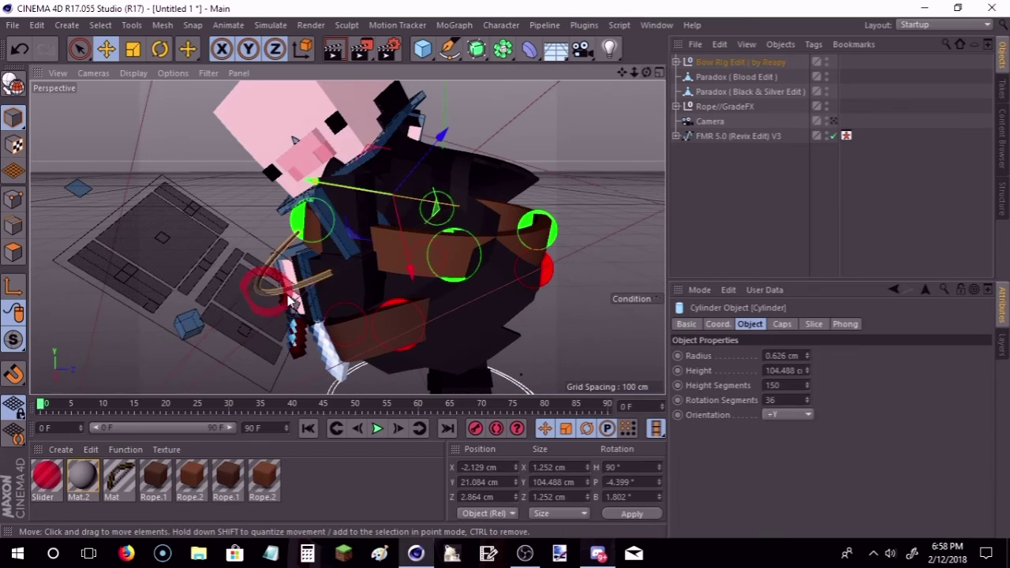
{"action": "mouse_move", "coordinate": [267, 296]}
{"action": "left_mouse_down"}
{"action": "mouse_move", "coordinate": [255, 317]}
{"action": "mouse_move", "coordinate": [288, 335]}
{"action": "left_mouse_up"}
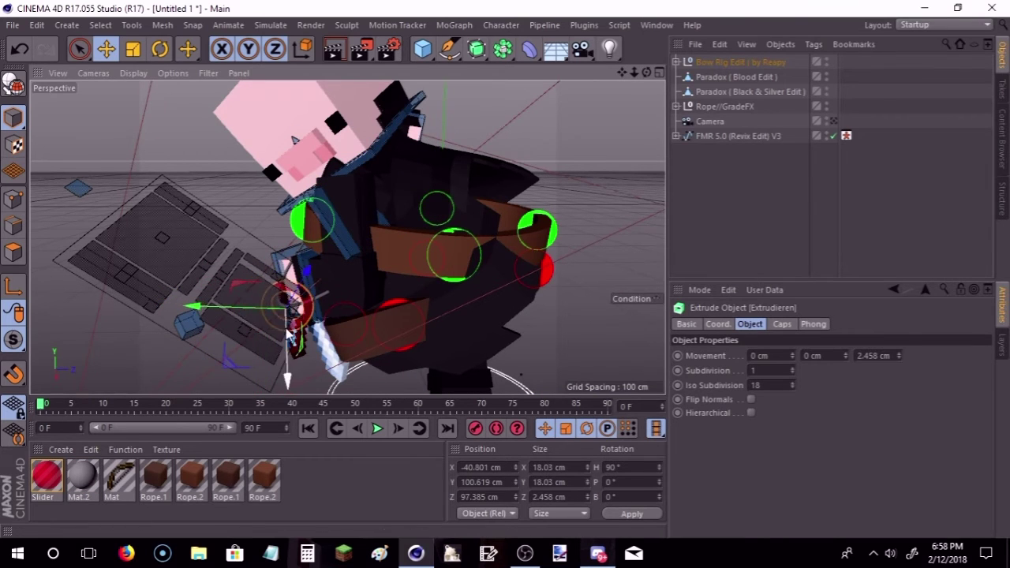
{"action": "left_click", "coordinate": [702, 121]}
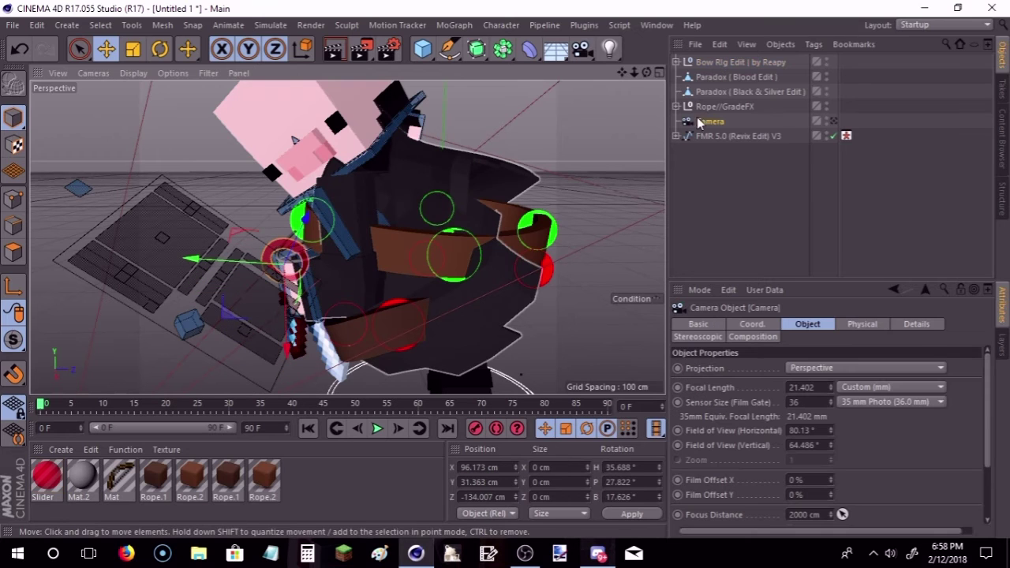
{"action": "left_click", "coordinate": [833, 121]}
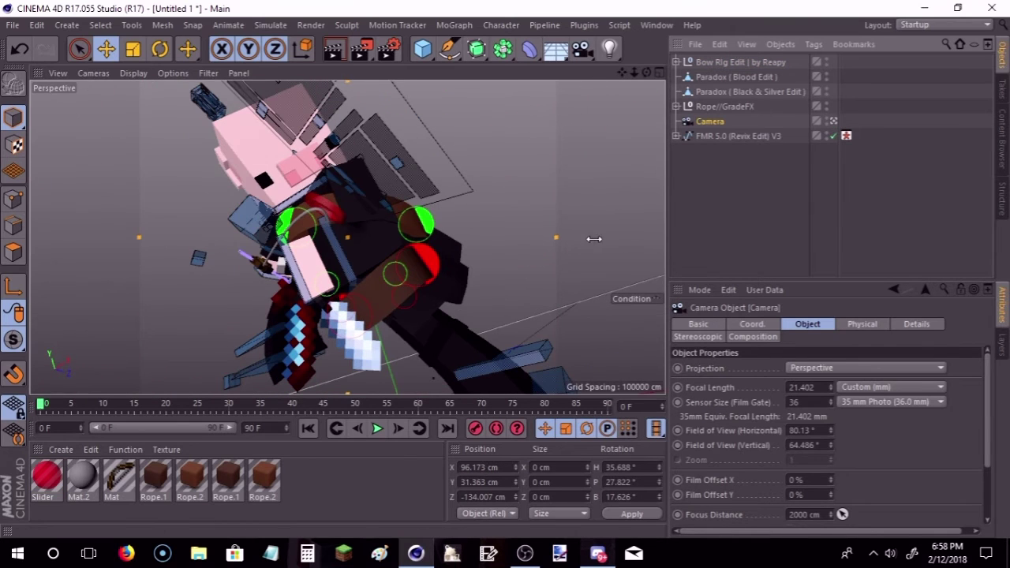
Step: Tilt the Bow Rig Edit to a new angle in the camera view
{"action": "left_click", "coordinate": [622, 127]}
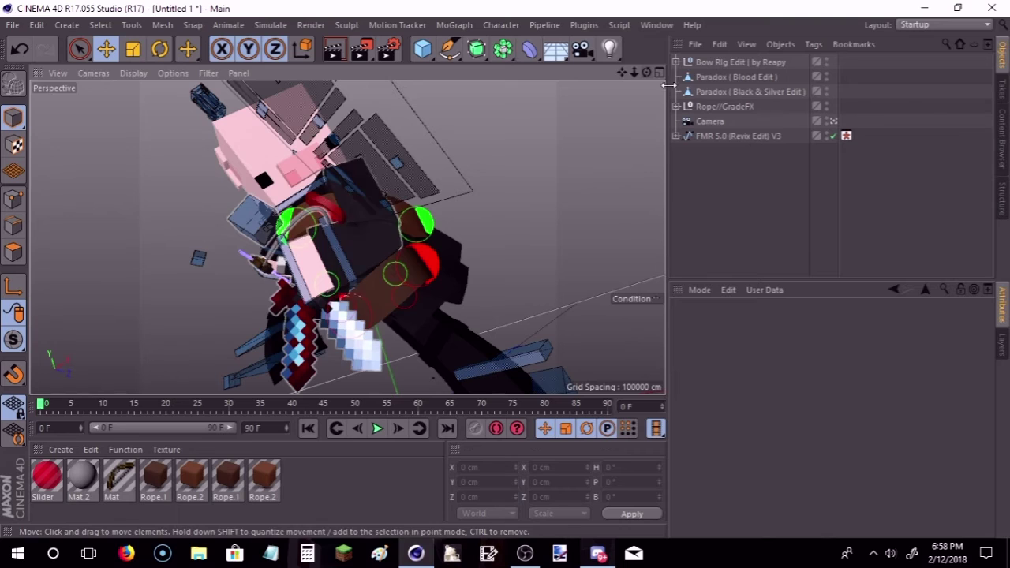
{"action": "left_click", "coordinate": [723, 61]}
{"action": "key", "text": "r"}
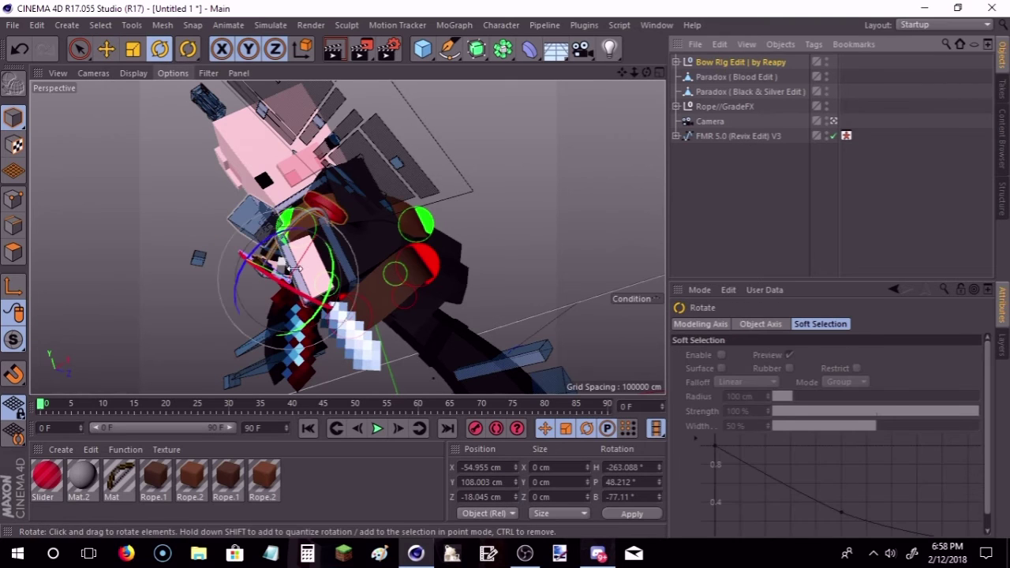
{"action": "mouse_move", "coordinate": [276, 265]}
{"action": "left_mouse_down"}
{"action": "mouse_move", "coordinate": [304, 263]}
{"action": "mouse_move", "coordinate": [299, 252]}
{"action": "mouse_move", "coordinate": [332, 278]}
{"action": "mouse_move", "coordinate": [303, 339]}
{"action": "left_mouse_up"}
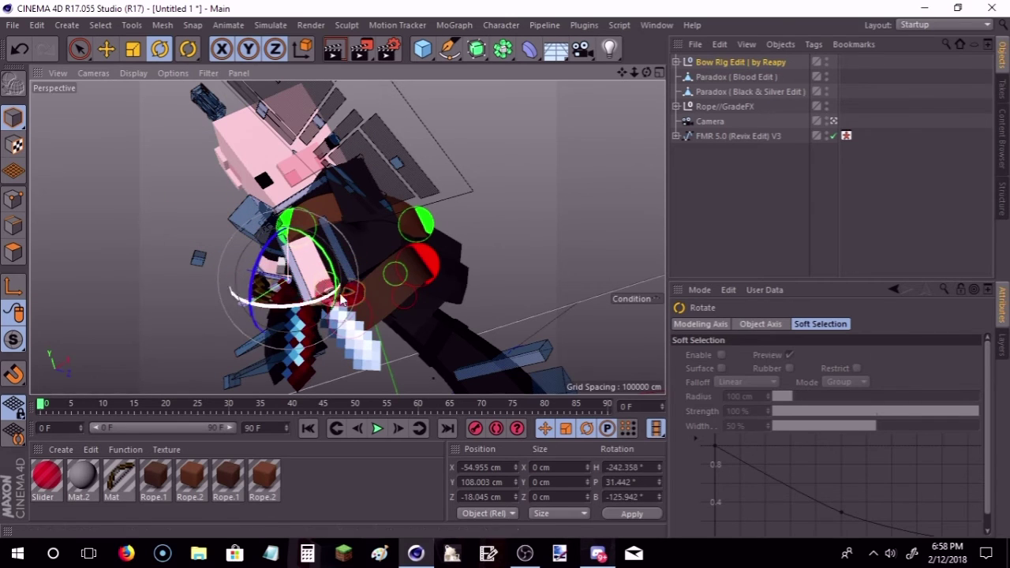
Step: Move the red Extrude ring down beside the sword blade
{"action": "left_click", "coordinate": [261, 289]}
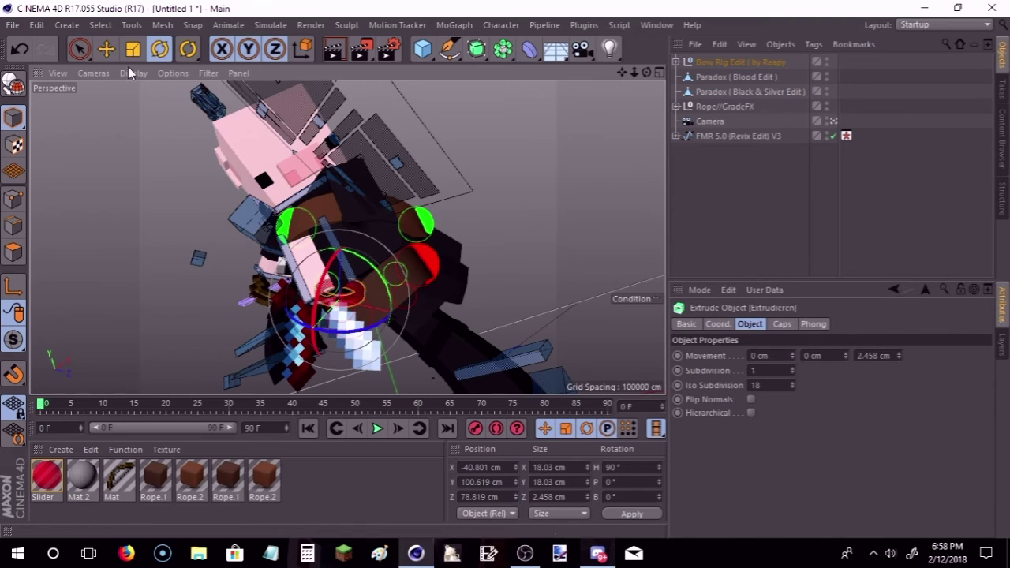
{"action": "left_click", "coordinate": [106, 49]}
{"action": "mouse_move", "coordinate": [471, 272]}
{"action": "left_mouse_down"}
{"action": "mouse_move", "coordinate": [474, 251]}
{"action": "mouse_move", "coordinate": [416, 228]}
{"action": "mouse_move", "coordinate": [413, 246]}
{"action": "left_mouse_up"}
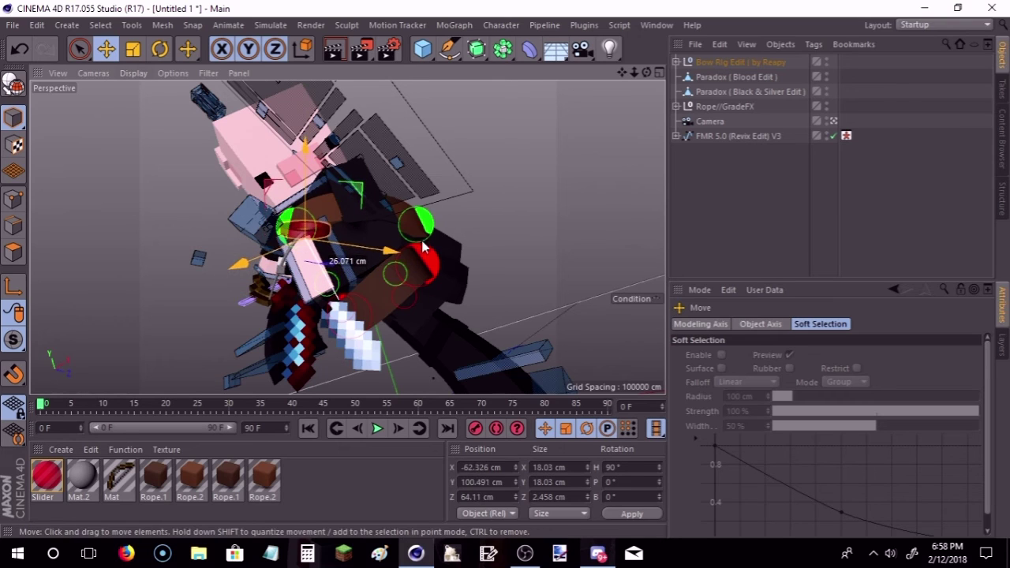
{"action": "left_click", "coordinate": [563, 195]}
{"action": "mouse_move", "coordinate": [324, 239]}
{"action": "left_mouse_down"}
{"action": "mouse_move", "coordinate": [312, 308]}
{"action": "mouse_move", "coordinate": [369, 383]}
{"action": "mouse_move", "coordinate": [423, 345]}
{"action": "mouse_move", "coordinate": [375, 374]}
{"action": "left_mouse_up"}
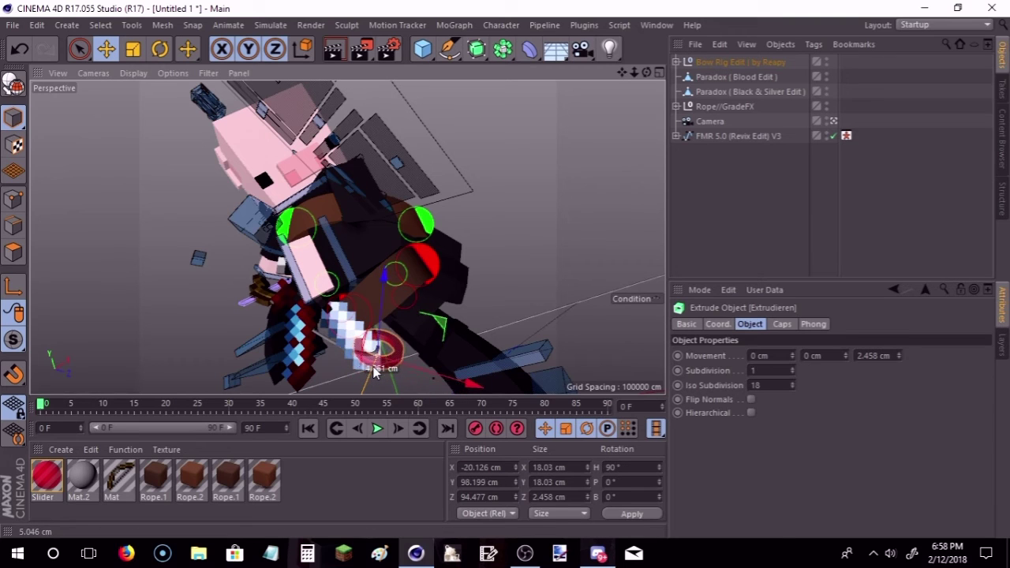
{"action": "mouse_move", "coordinate": [386, 315]}
{"action": "left_mouse_down"}
{"action": "mouse_move", "coordinate": [403, 377]}
{"action": "mouse_move", "coordinate": [398, 363]}
{"action": "mouse_move", "coordinate": [422, 309]}
{"action": "mouse_move", "coordinate": [406, 293]}
{"action": "left_mouse_up"}
{"action": "left_click", "coordinate": [538, 247]}
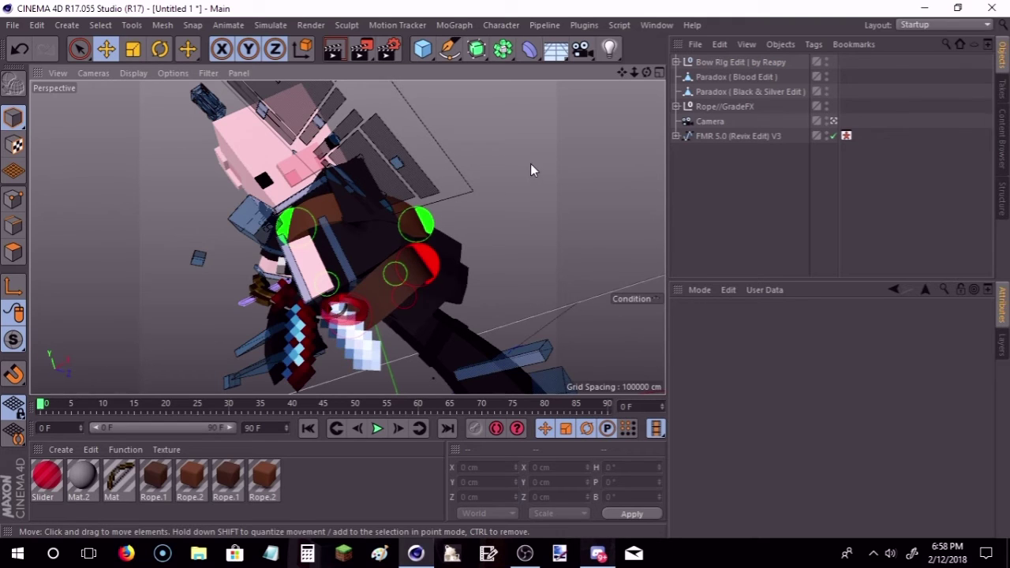
{"action": "left_click", "coordinate": [997, 150]}
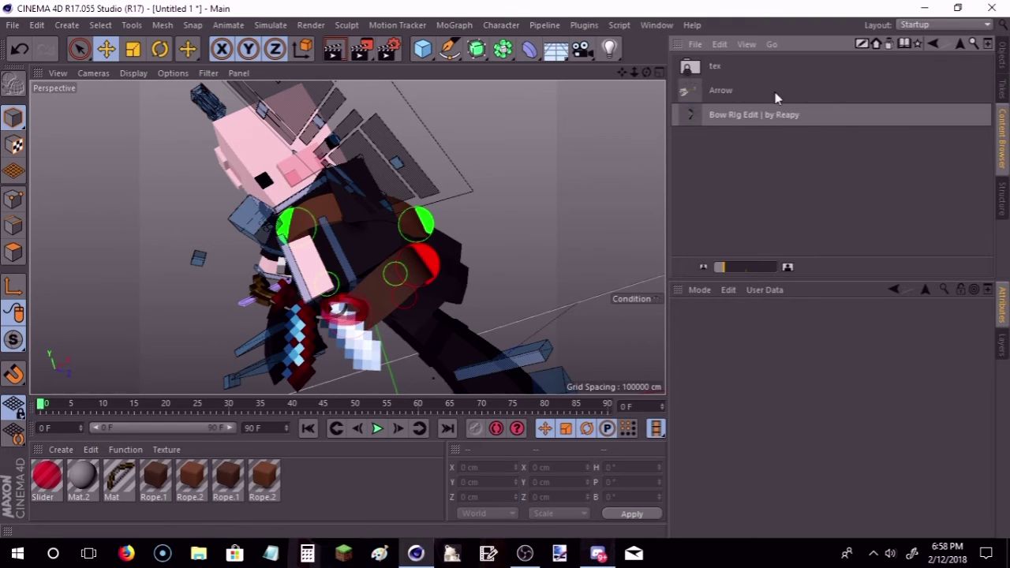
Step: Load the Ninja-Kunai model from the ninjawe asset folder
{"action": "left_click", "coordinate": [931, 46]}
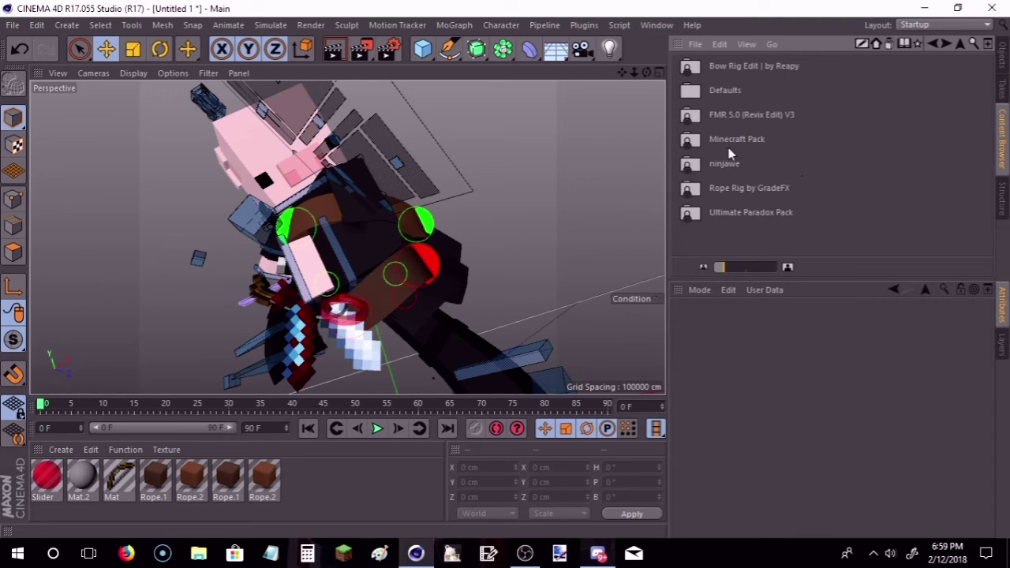
{"action": "double_click", "coordinate": [739, 165]}
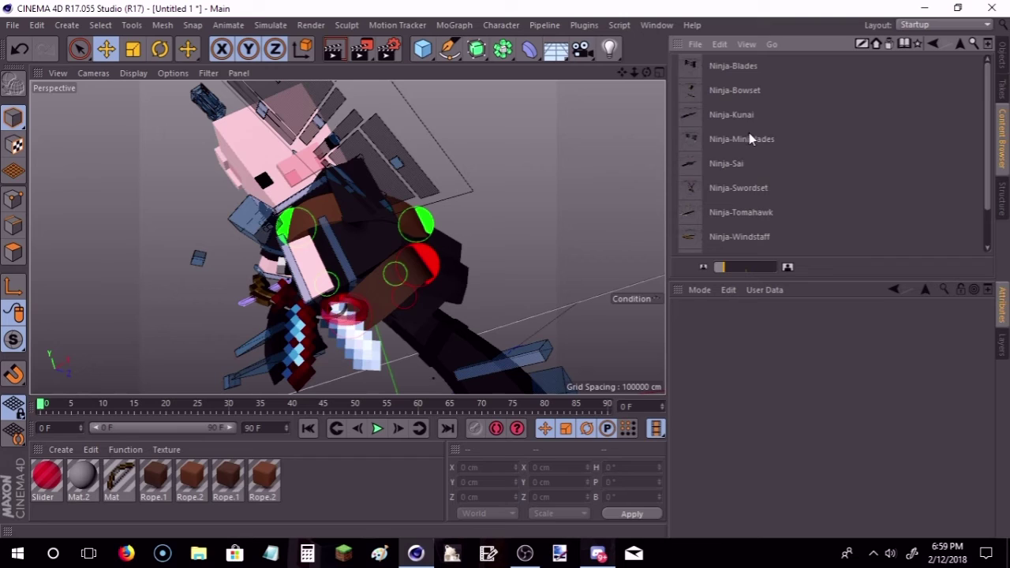
{"action": "scroll", "coordinate": [753, 138], "scroll_direction": "down", "scroll_amount": 3}
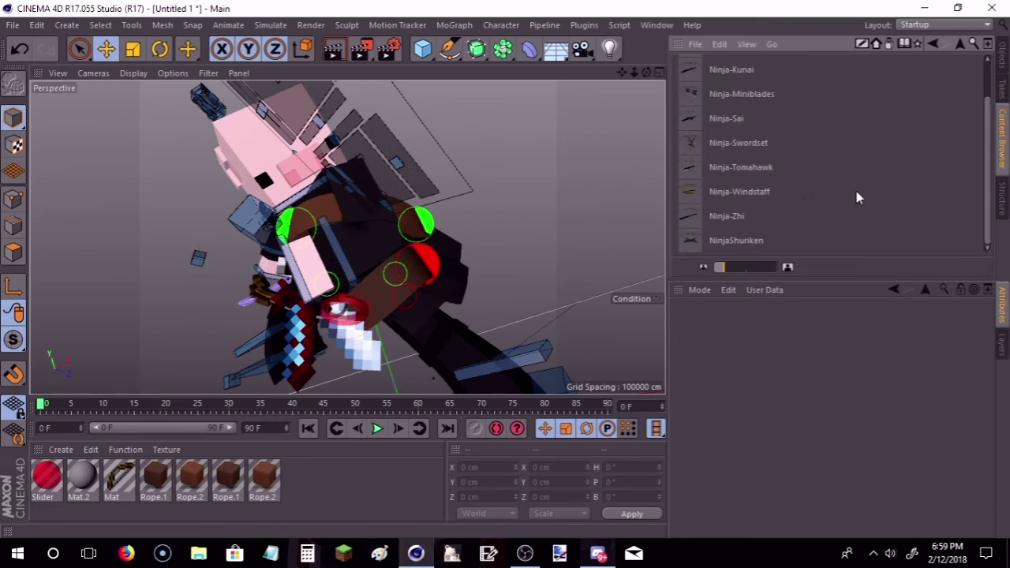
{"action": "scroll", "coordinate": [781, 154], "scroll_direction": "up", "scroll_amount": 2}
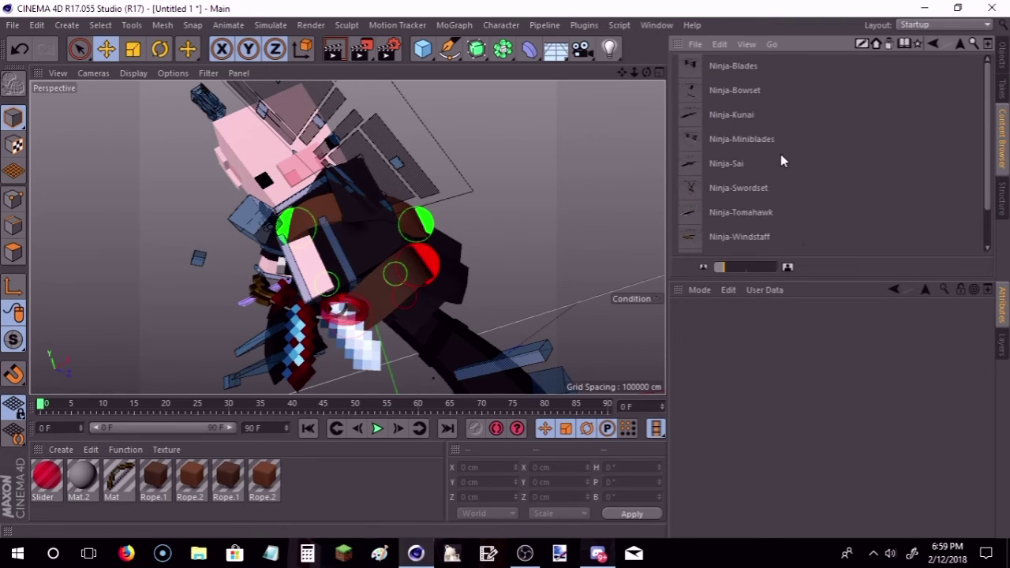
{"action": "double_click", "coordinate": [740, 115]}
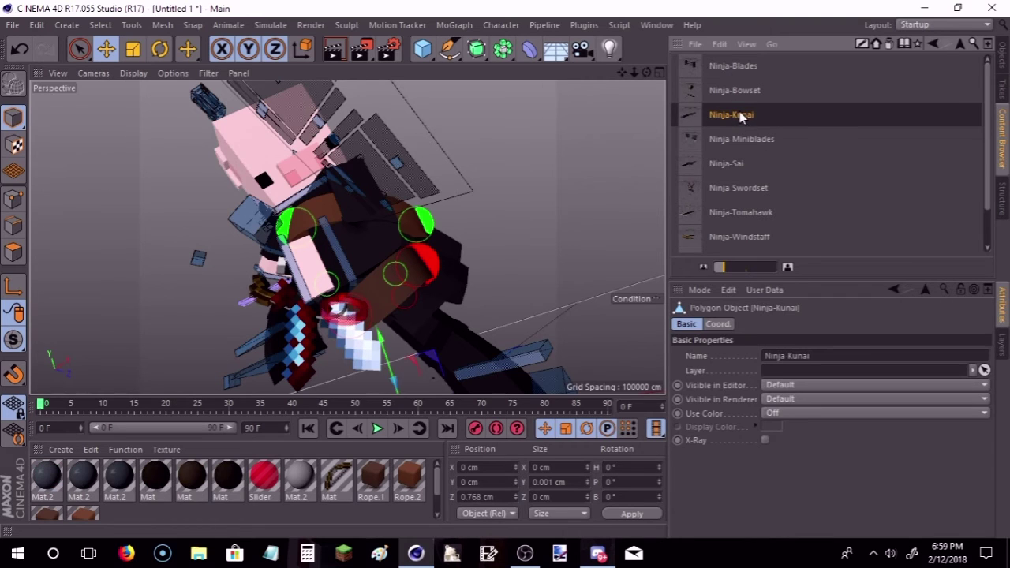
{"action": "left_click", "coordinate": [1003, 55]}
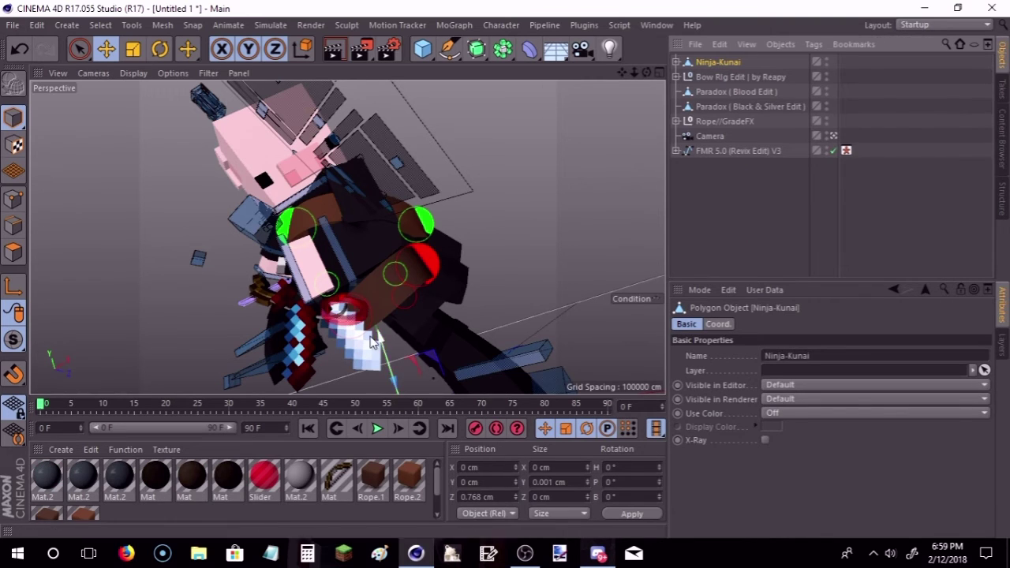
Step: Raise and angle the kunai, placing it out beside the pig
{"action": "mouse_move", "coordinate": [380, 339]}
{"action": "left_mouse_down"}
{"action": "mouse_move", "coordinate": [533, 261]}
{"action": "mouse_move", "coordinate": [636, 237]}
{"action": "left_mouse_up"}
{"action": "left_click", "coordinate": [160, 52]}
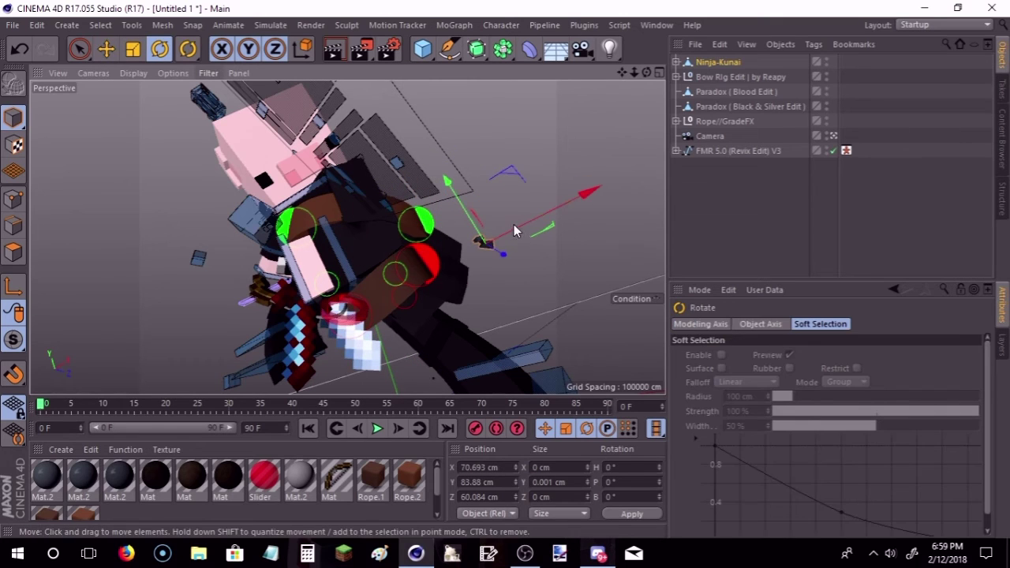
{"action": "mouse_move", "coordinate": [514, 224]}
{"action": "left_mouse_down"}
{"action": "mouse_move", "coordinate": [373, 276]}
{"action": "mouse_move", "coordinate": [473, 270]}
{"action": "mouse_move", "coordinate": [399, 164]}
{"action": "left_mouse_up"}
{"action": "left_click", "coordinate": [107, 49]}
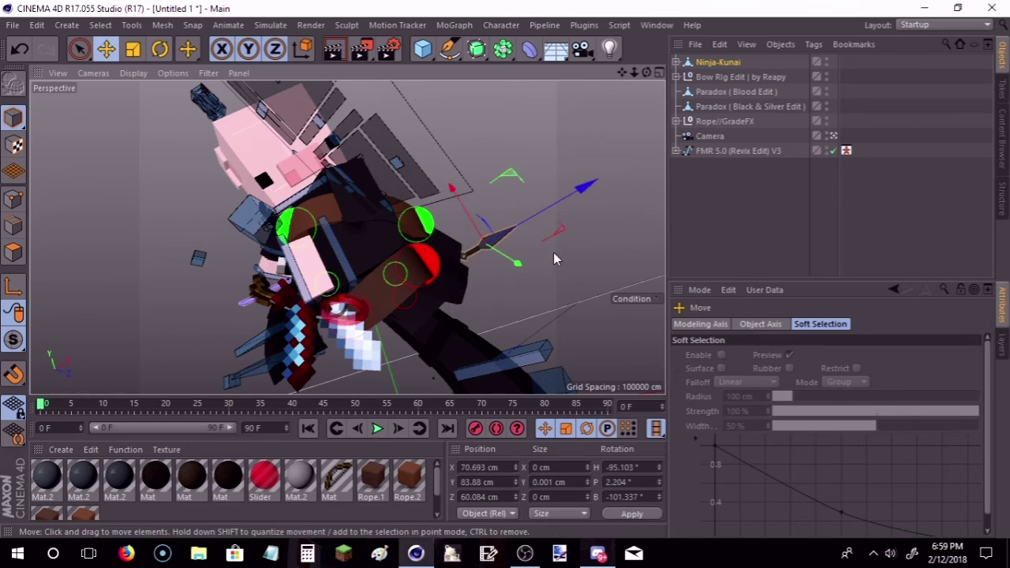
{"action": "mouse_move", "coordinate": [527, 225]}
{"action": "left_mouse_down"}
{"action": "mouse_move", "coordinate": [562, 229]}
{"action": "mouse_move", "coordinate": [491, 162]}
{"action": "mouse_move", "coordinate": [552, 211]}
{"action": "mouse_move", "coordinate": [541, 236]}
{"action": "mouse_move", "coordinate": [508, 221]}
{"action": "mouse_move", "coordinate": [488, 192]}
{"action": "mouse_move", "coordinate": [474, 207]}
{"action": "left_mouse_up"}
{"action": "left_click", "coordinate": [161, 49]}
{"action": "left_click", "coordinate": [106, 49]}
{"action": "left_click_drag", "start_coordinate": [616, 273], "coordinate": [595, 266]}
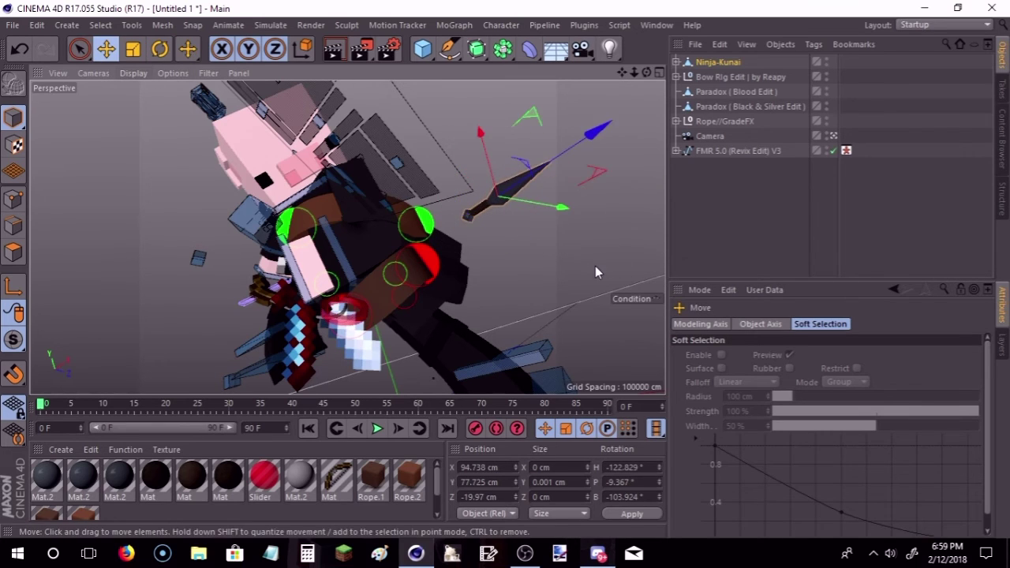
Step: Adjust the kunai's tilt and shift it up and to the right
{"action": "key", "text": "t"}
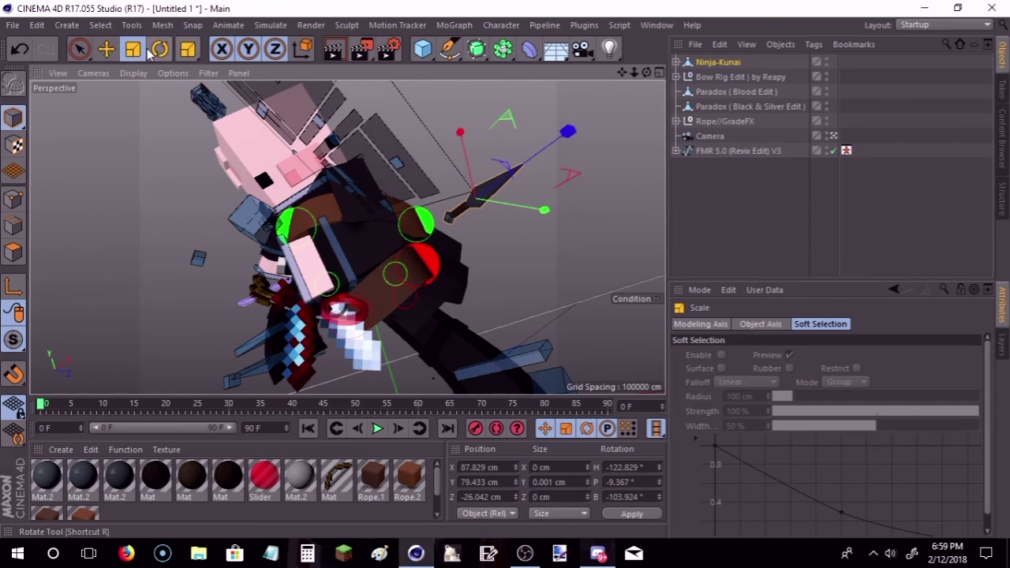
{"action": "left_click_drag", "start_coordinate": [439, 197], "coordinate": [442, 211]}
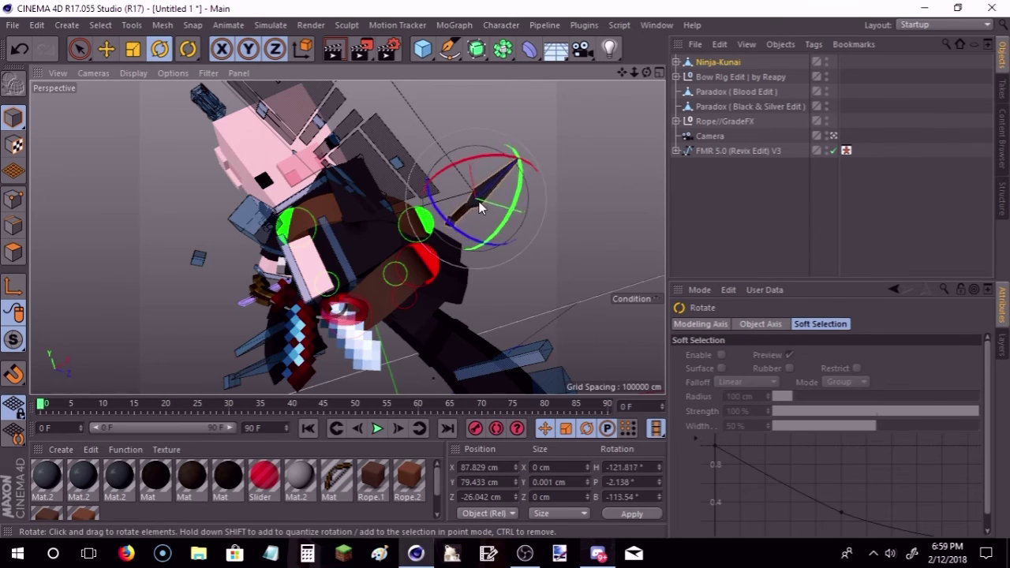
{"action": "left_click", "coordinate": [593, 154]}
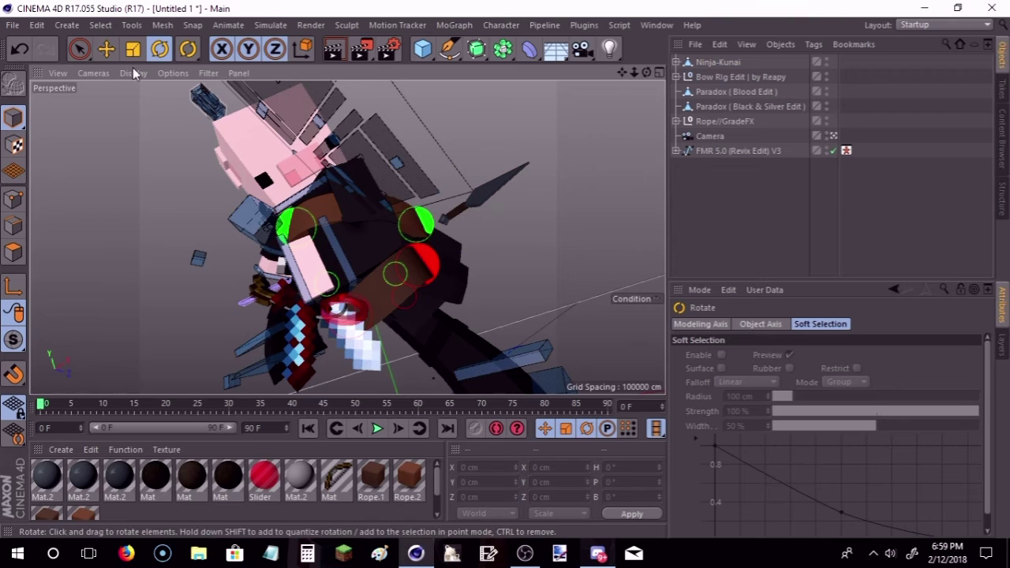
{"action": "left_click", "coordinate": [106, 49]}
{"action": "left_click", "coordinate": [499, 181]}
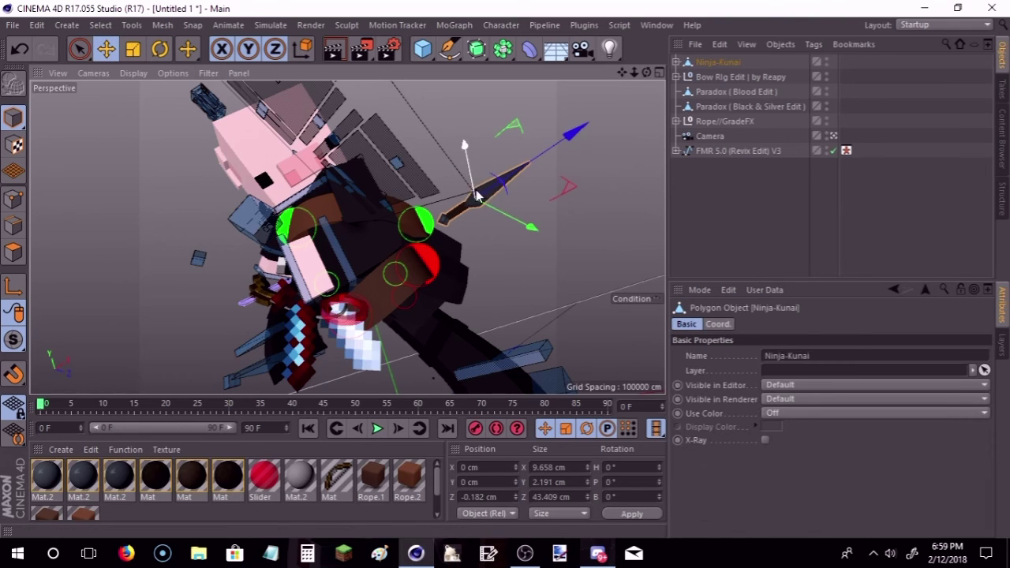
{"action": "left_click_drag", "start_coordinate": [476, 195], "coordinate": [533, 269]}
{"action": "left_click", "coordinate": [549, 280]}
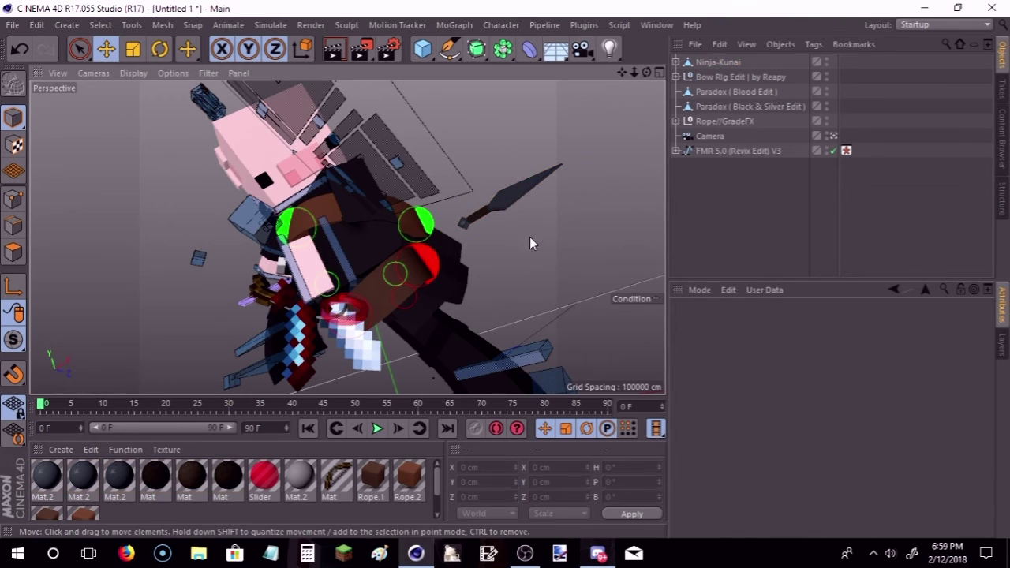
Step: Ctrl-drag a second kunai below the first and lower it slightly
{"action": "left_click", "coordinate": [517, 201]}
{"action": "mouse_move", "coordinate": [525, 217]}
{"action": "left_mouse_down", "text": "ctrl"}
{"action": "mouse_move", "coordinate": [587, 245]}
{"action": "mouse_move", "coordinate": [602, 207]}
{"action": "left_mouse_up", "text": "ctrl"}
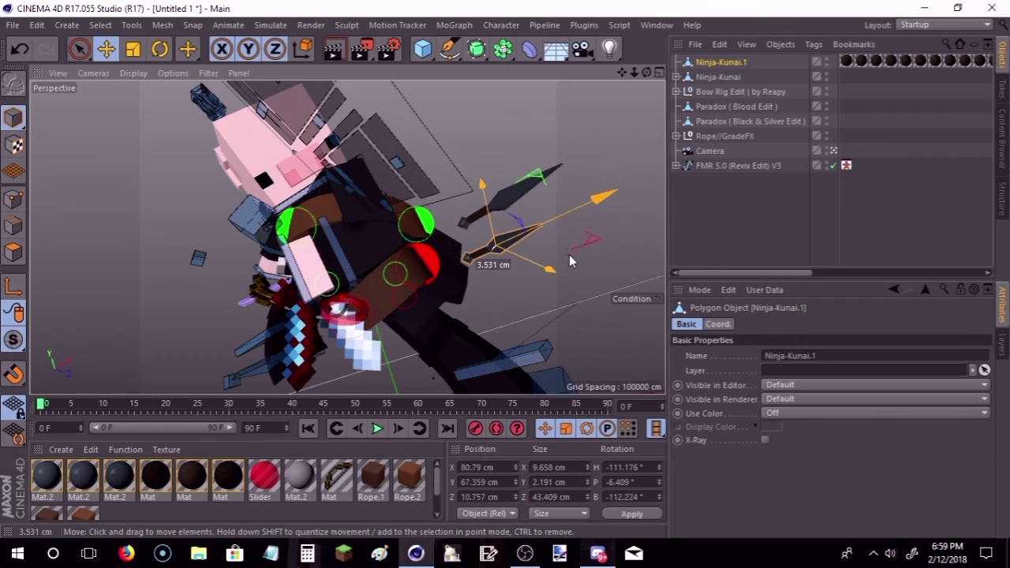
{"action": "mouse_move", "coordinate": [556, 247]}
{"action": "left_mouse_down"}
{"action": "mouse_move", "coordinate": [456, 251]}
{"action": "mouse_move", "coordinate": [580, 201]}
{"action": "left_mouse_up"}
{"action": "left_click", "coordinate": [160, 49]}
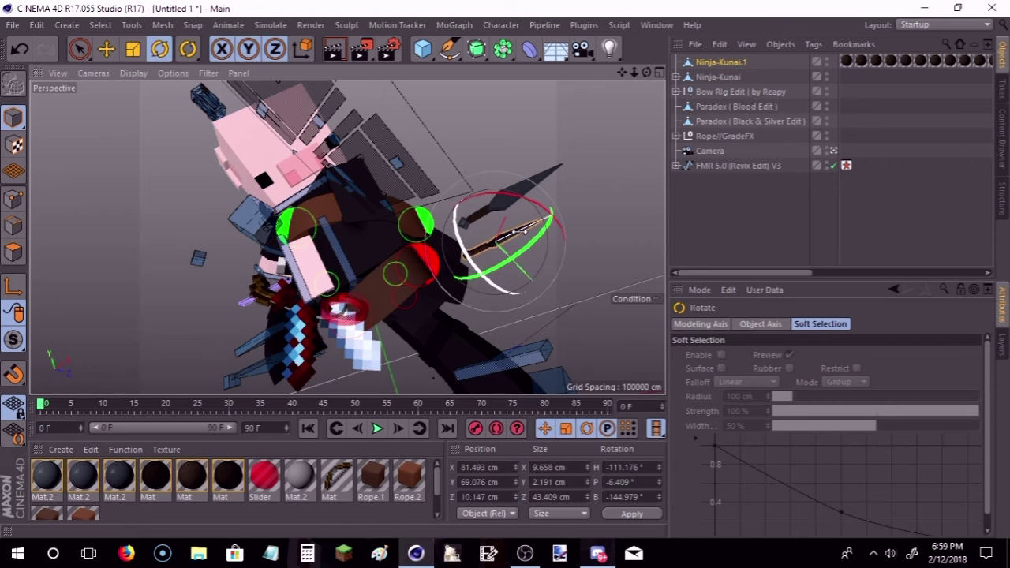
{"action": "mouse_move", "coordinate": [589, 235]}
{"action": "left_mouse_down"}
{"action": "mouse_move", "coordinate": [494, 249]}
{"action": "mouse_move", "coordinate": [512, 302]}
{"action": "left_mouse_up"}
{"action": "key", "text": "ctrl+z"}
{"action": "key", "text": "e"}
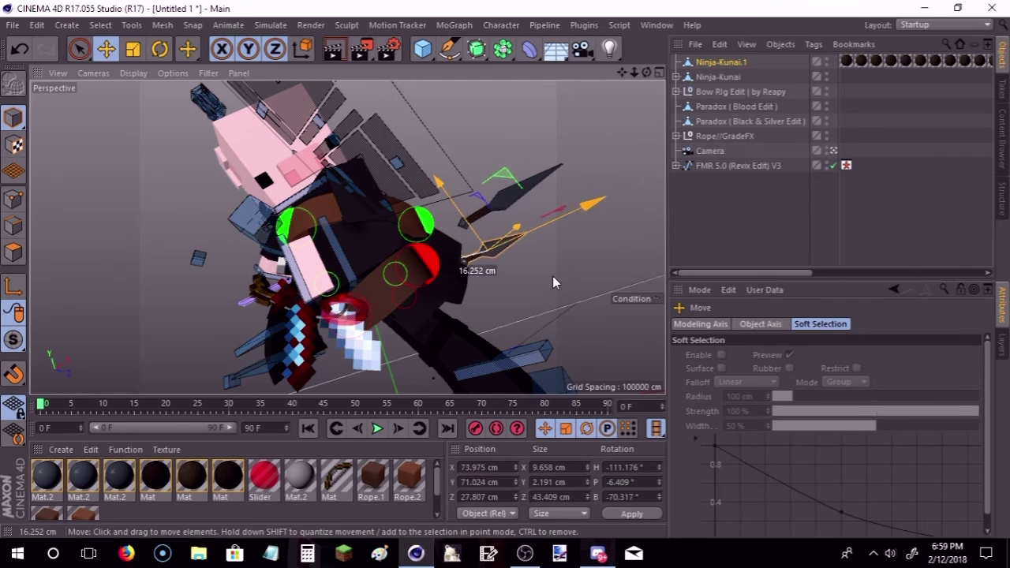
{"action": "left_click_drag", "start_coordinate": [514, 246], "coordinate": [553, 276]}
{"action": "left_click", "coordinate": [553, 307]}
Step: Copy-paste a third kunai, placing and turning it in the pig's hand
{"action": "left_click", "coordinate": [517, 195]}
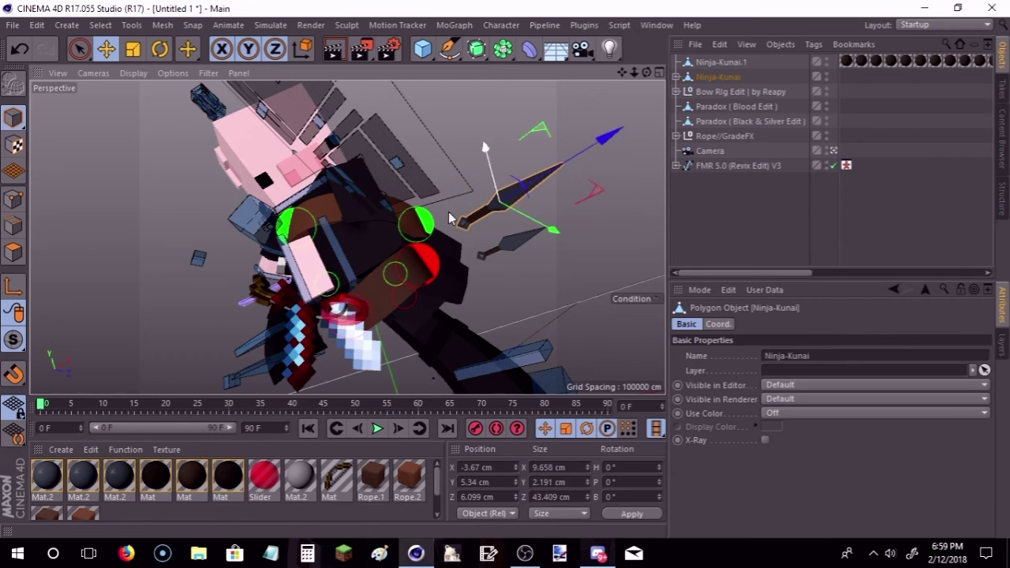
{"action": "key", "text": "ctrl+c"}
{"action": "key", "text": "ctrl+v"}
{"action": "left_click_drag", "start_coordinate": [417, 265], "coordinate": [179, 139]}
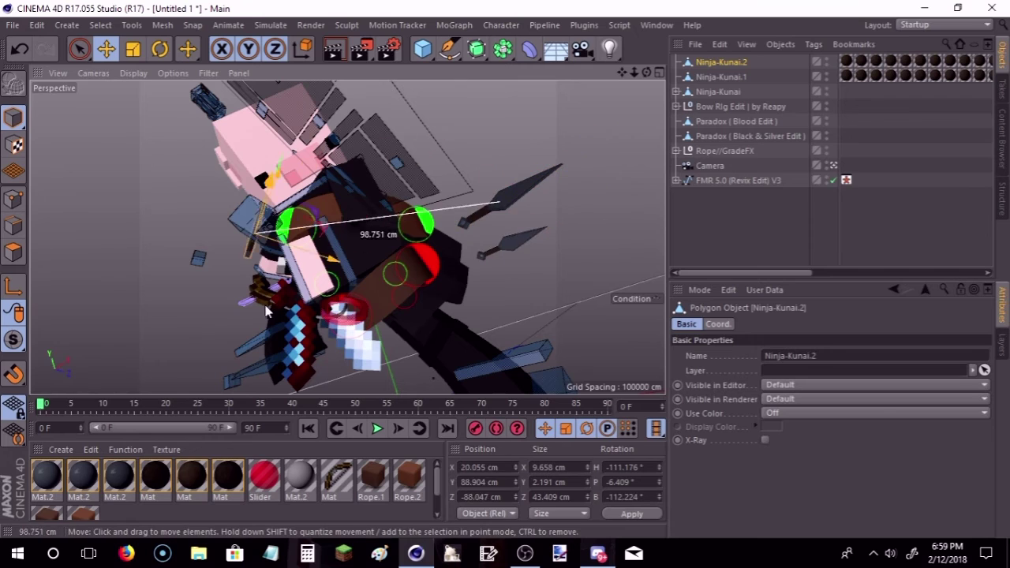
{"action": "key", "text": "r"}
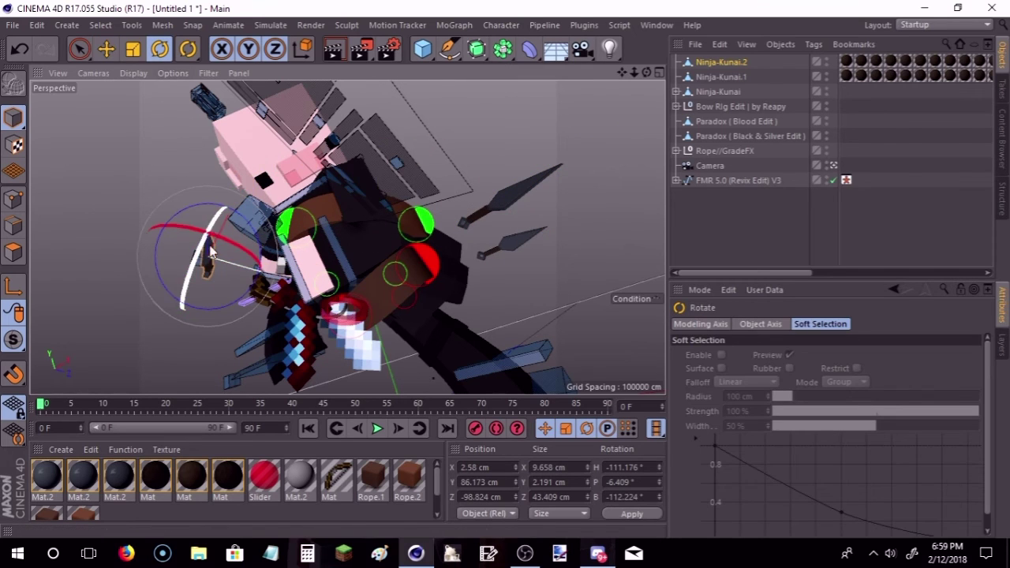
{"action": "mouse_move", "coordinate": [175, 240]}
{"action": "left_mouse_down"}
{"action": "mouse_move", "coordinate": [170, 272]}
{"action": "mouse_move", "coordinate": [204, 279]}
{"action": "left_mouse_up"}
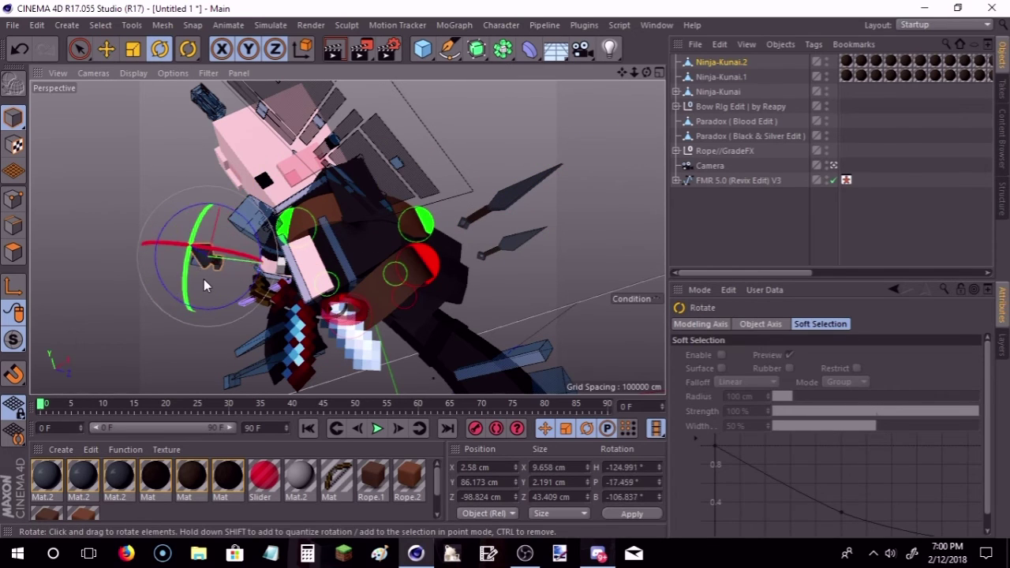
{"action": "left_click", "coordinate": [553, 135]}
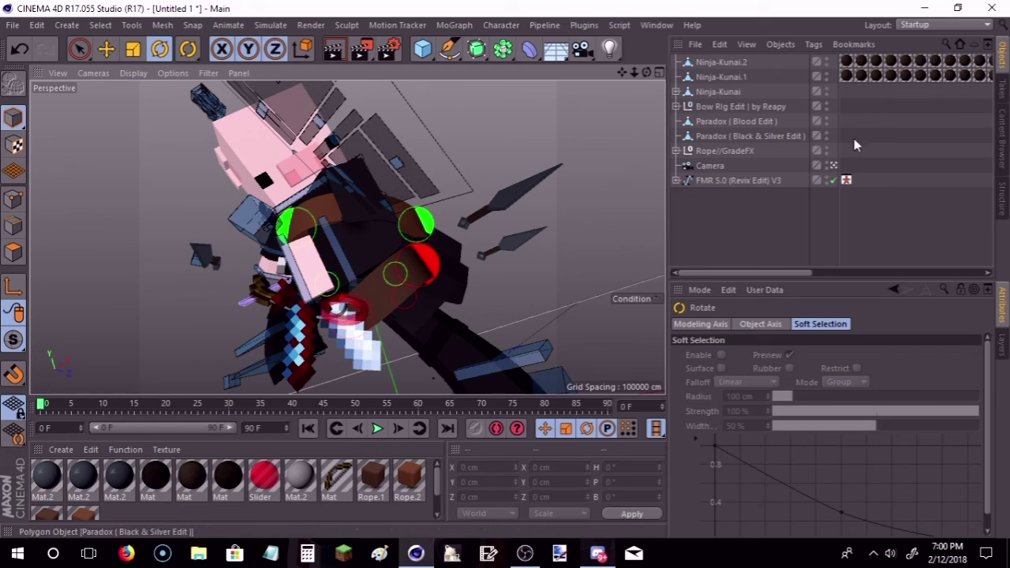
{"action": "left_click", "coordinate": [1003, 142]}
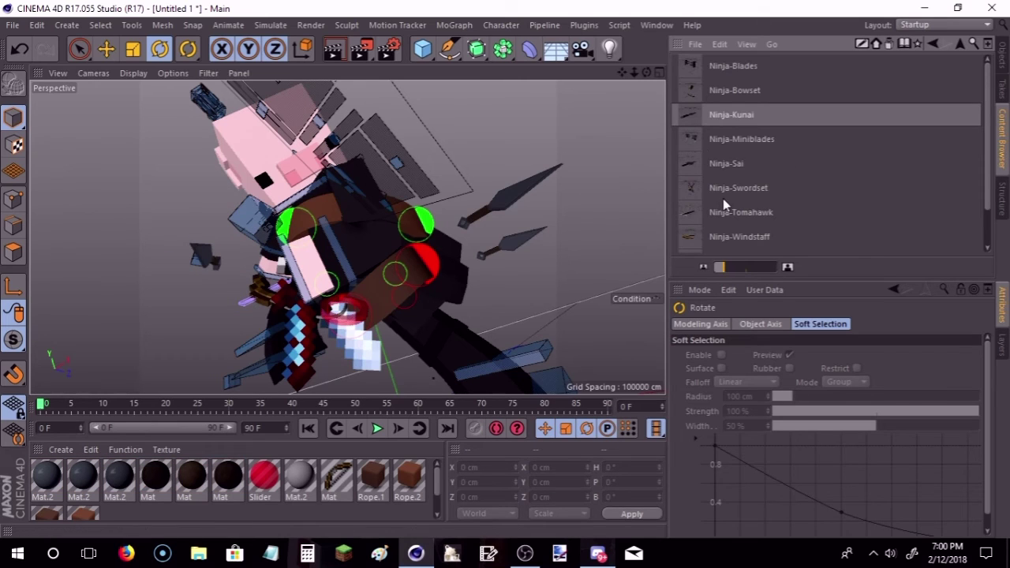
{"action": "scroll", "coordinate": [751, 204], "scroll_direction": "down", "scroll_amount": 2}
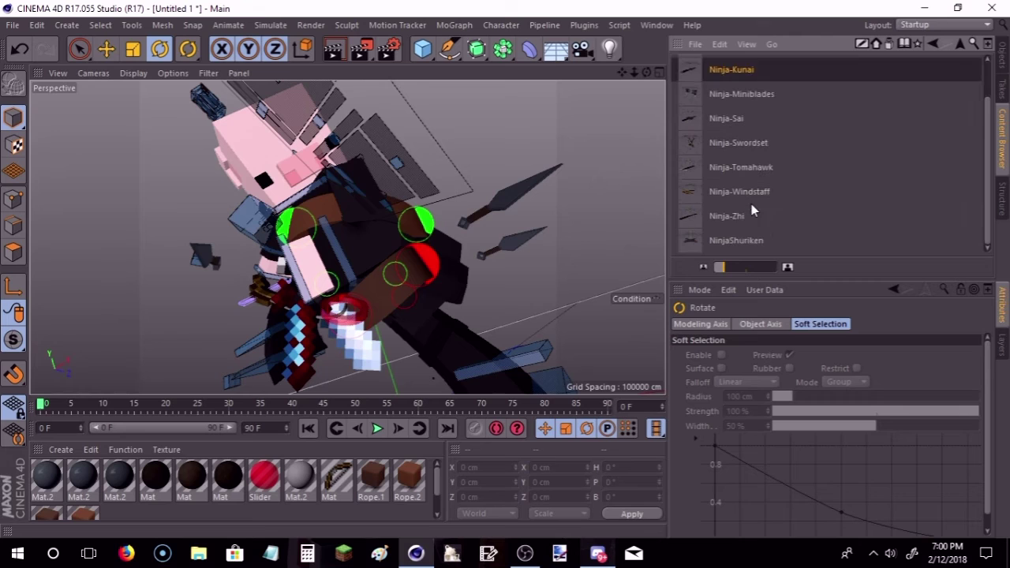
{"action": "double_click", "coordinate": [734, 219]}
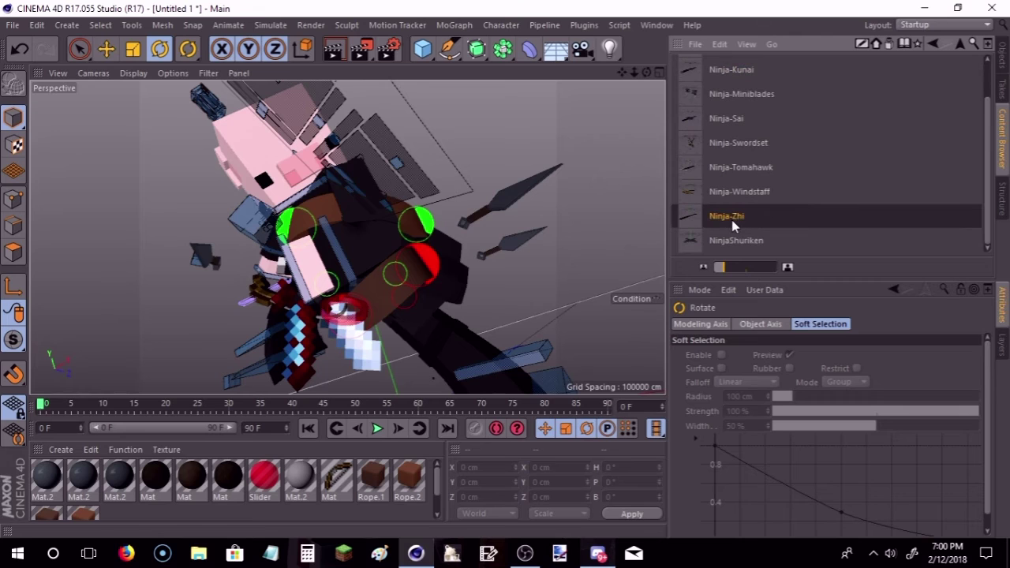
{"action": "left_click", "coordinate": [1004, 67]}
{"action": "left_click", "coordinate": [106, 49]}
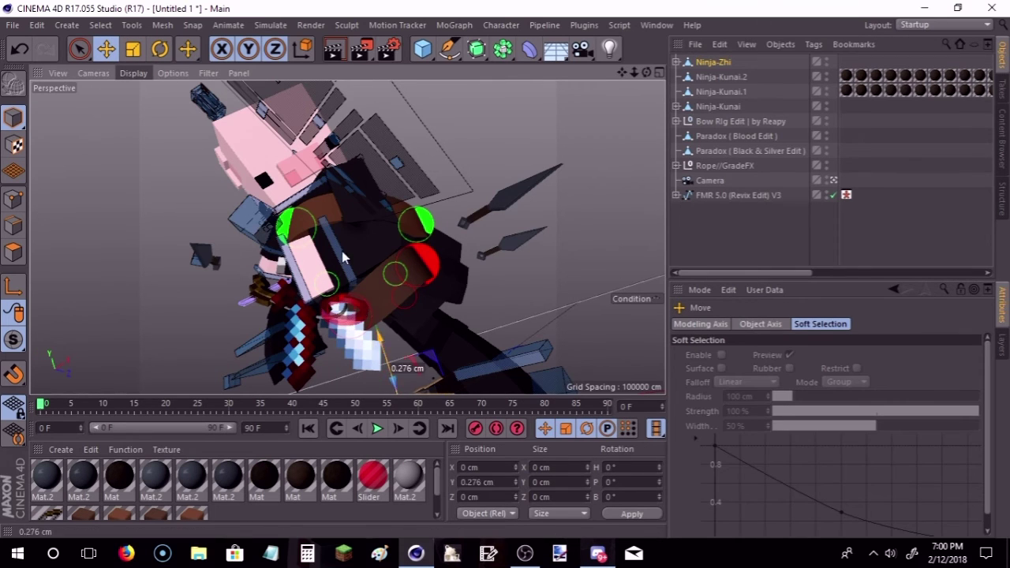
{"action": "mouse_move", "coordinate": [341, 251]}
{"action": "left_mouse_down"}
{"action": "mouse_move", "coordinate": [456, 263]}
{"action": "mouse_move", "coordinate": [538, 219]}
{"action": "left_mouse_up"}
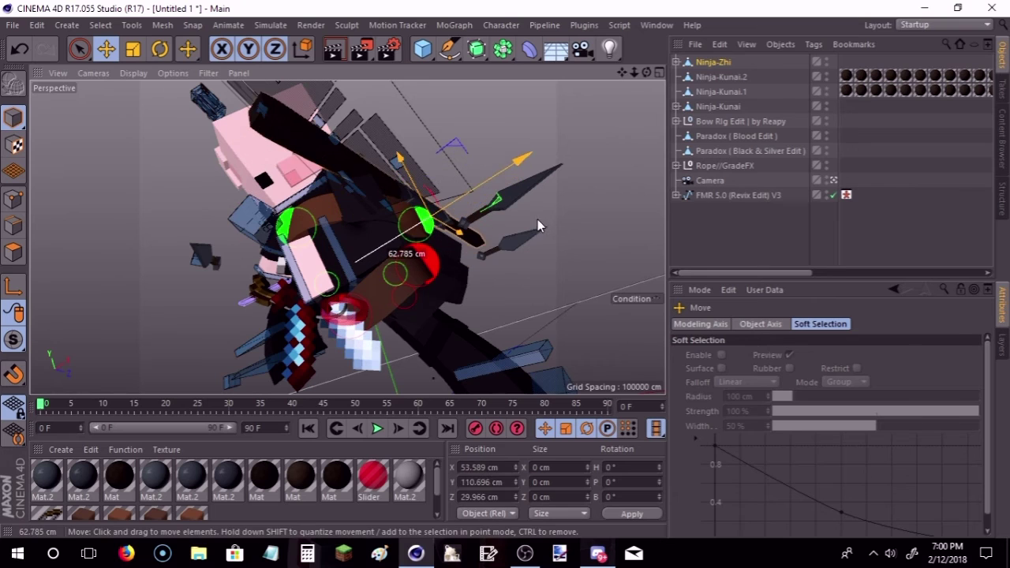
{"action": "left_click", "coordinate": [159, 49]}
{"action": "mouse_move", "coordinate": [457, 197]}
{"action": "left_mouse_down"}
{"action": "mouse_move", "coordinate": [496, 198]}
{"action": "mouse_move", "coordinate": [95, 8]}
{"action": "left_mouse_up"}
{"action": "left_click", "coordinate": [133, 49]}
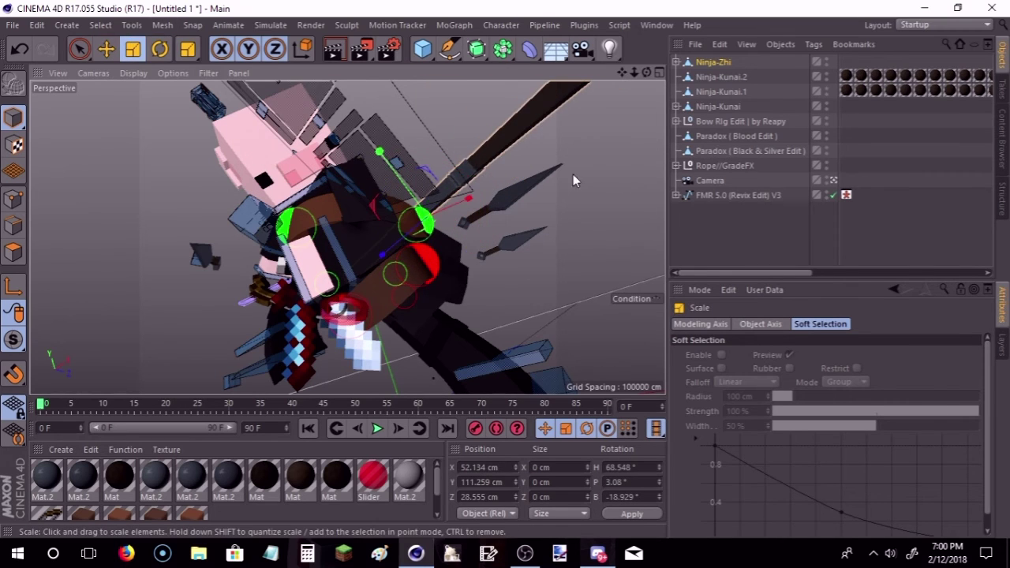
{"action": "left_click_drag", "start_coordinate": [573, 175], "coordinate": [474, 225]}
{"action": "left_click", "coordinate": [105, 49]}
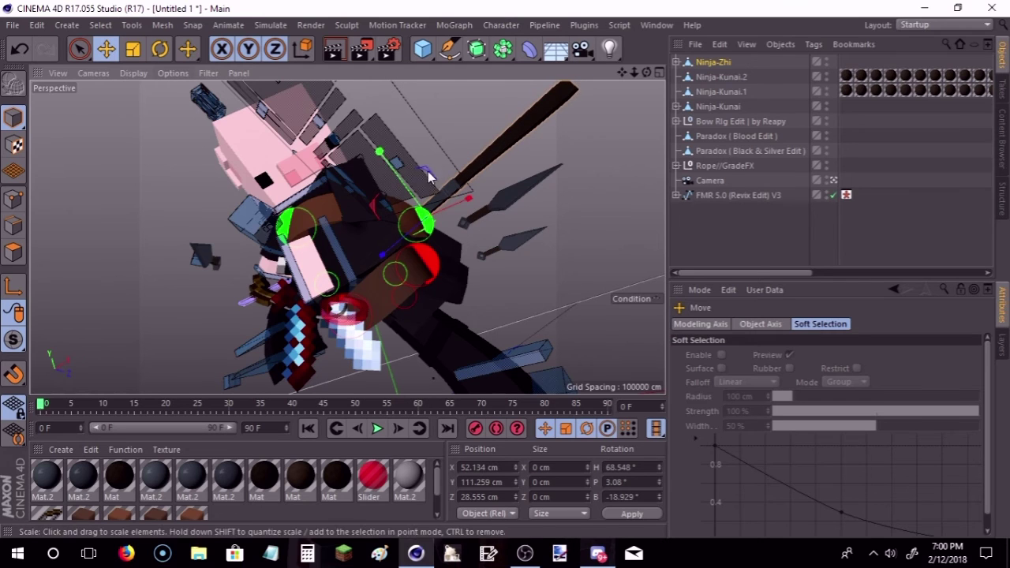
{"action": "mouse_move", "coordinate": [545, 170]}
{"action": "left_mouse_down"}
{"action": "mouse_move", "coordinate": [494, 183]}
{"action": "mouse_move", "coordinate": [151, 62]}
{"action": "left_mouse_up"}
{"action": "left_click_drag", "start_coordinate": [367, 158], "coordinate": [433, 207]}
{"action": "key", "text": "t"}
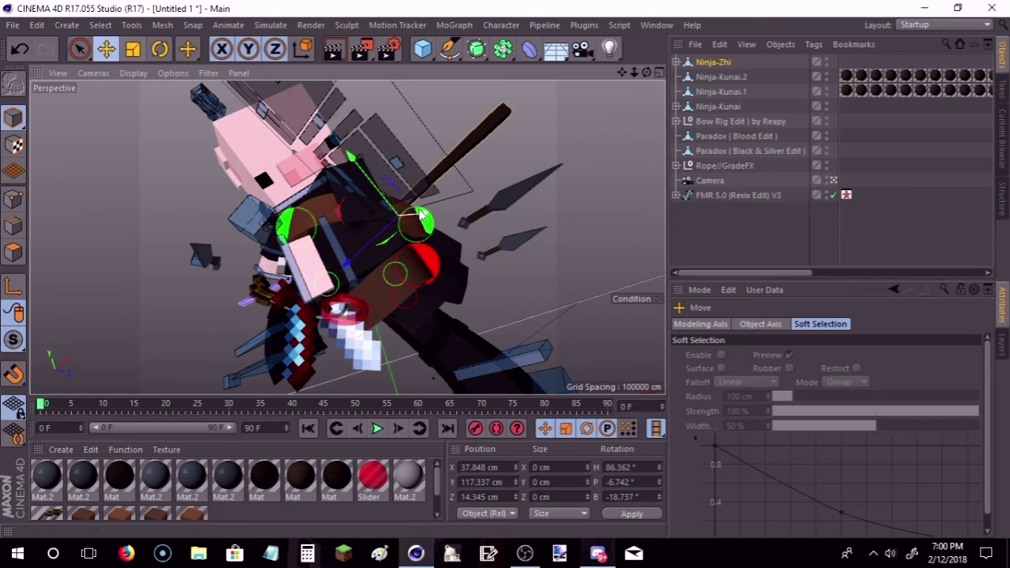
{"action": "left_click_drag", "start_coordinate": [420, 215], "coordinate": [400, 222]}
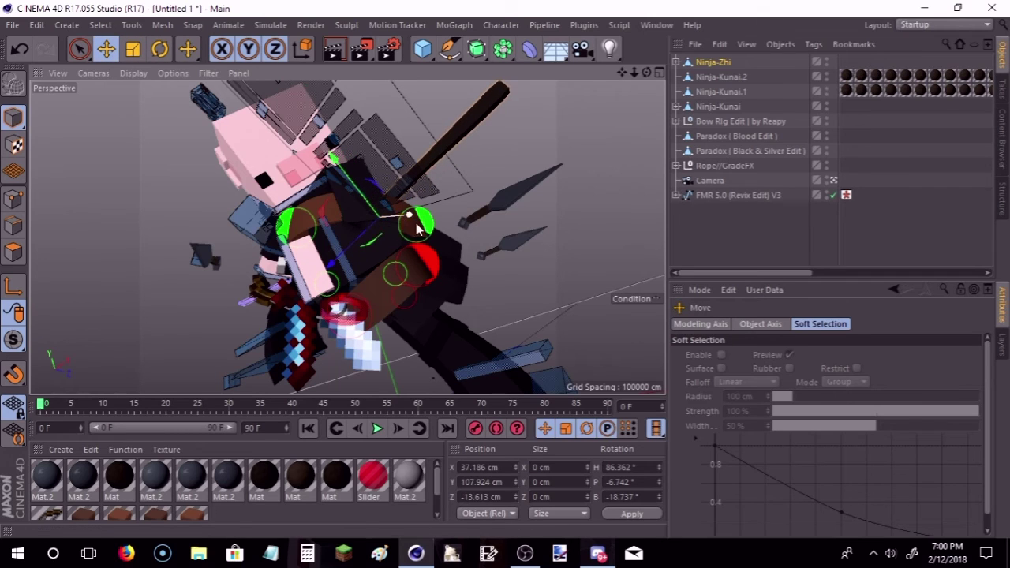
{"action": "left_click", "coordinate": [556, 137]}
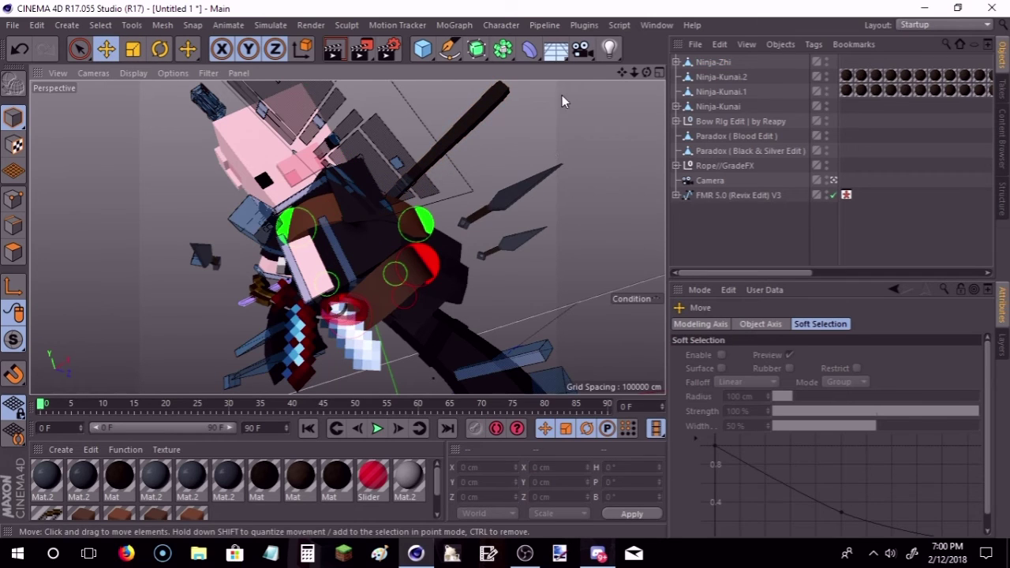
{"action": "left_click_drag", "start_coordinate": [646, 71], "coordinate": [624, 87]}
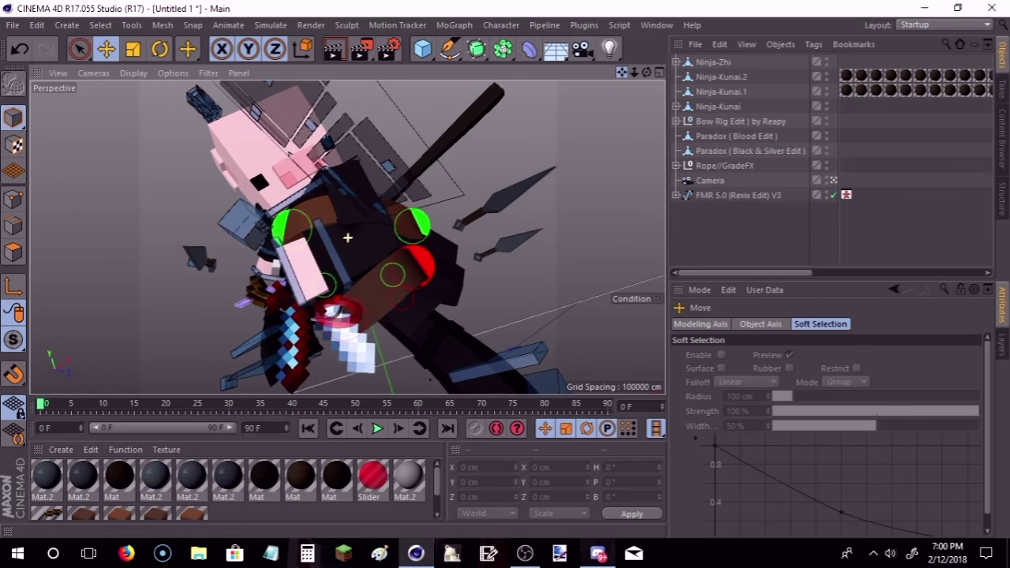
{"action": "left_click", "coordinate": [750, 150]}
Step: Connect the two Paradox objects, then Ninja-Zhi with the kunai, into single objects
{"action": "left_click", "coordinate": [760, 136], "text": "ctrl"}
{"action": "right_click", "coordinate": [760, 136]}
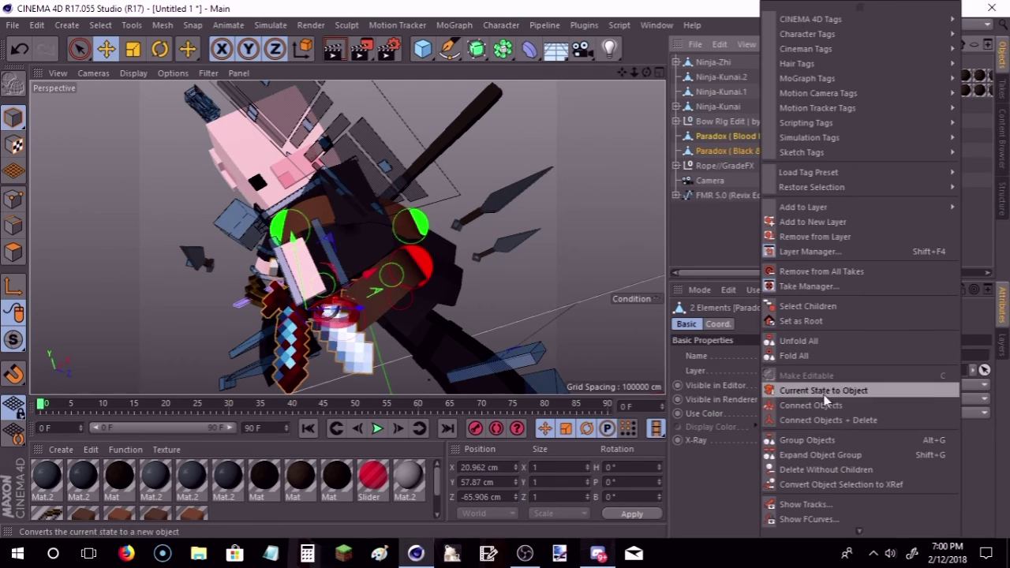
{"action": "left_click", "coordinate": [828, 420]}
{"action": "left_click", "coordinate": [718, 106]}
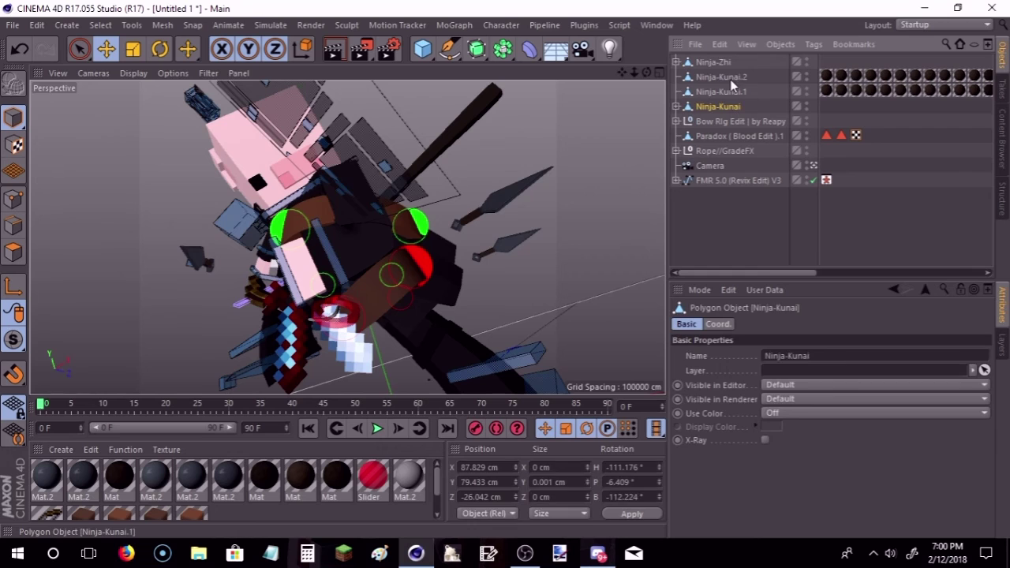
{"action": "left_click", "coordinate": [713, 62], "text": "shift"}
{"action": "right_click", "coordinate": [726, 79]}
{"action": "left_click", "coordinate": [799, 425]}
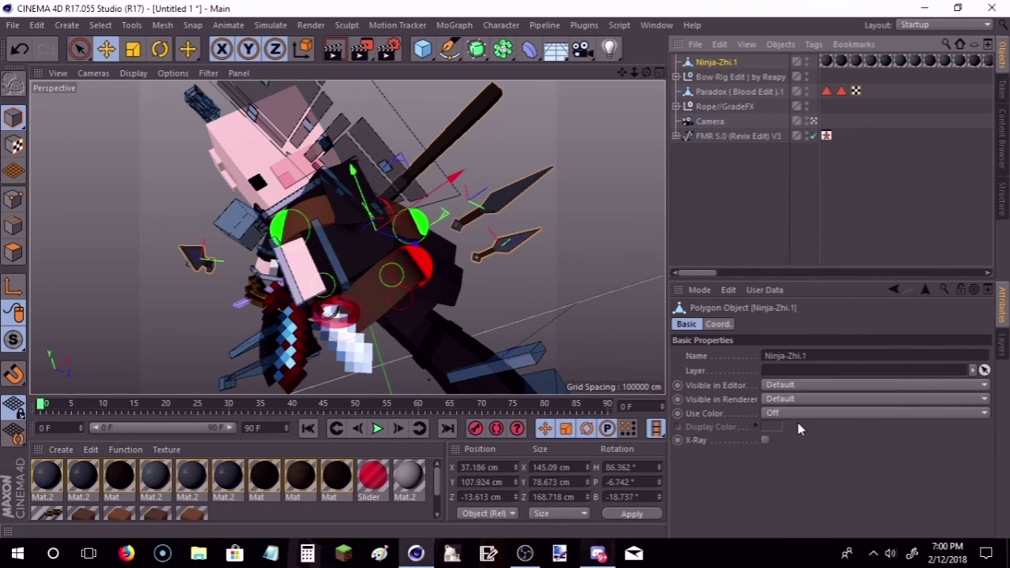
Step: Connect the remaining four character, rope and rig objects into one Ninja-Zhi
{"action": "left_click", "coordinate": [706, 161]}
{"action": "left_click", "coordinate": [723, 106]}
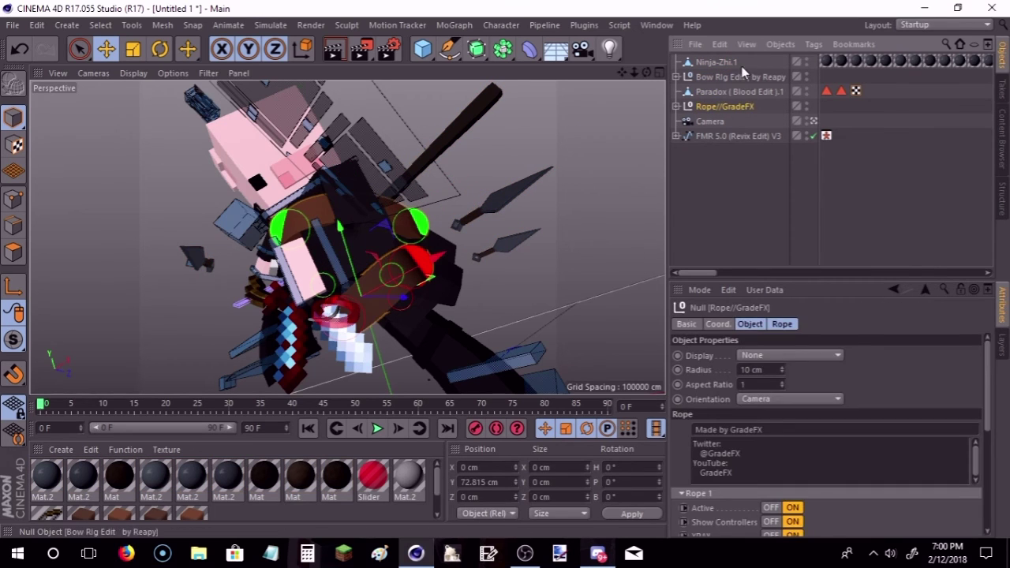
{"action": "left_click", "coordinate": [713, 61], "text": "shift"}
{"action": "right_click", "coordinate": [731, 79]}
{"action": "left_click", "coordinate": [813, 422]}
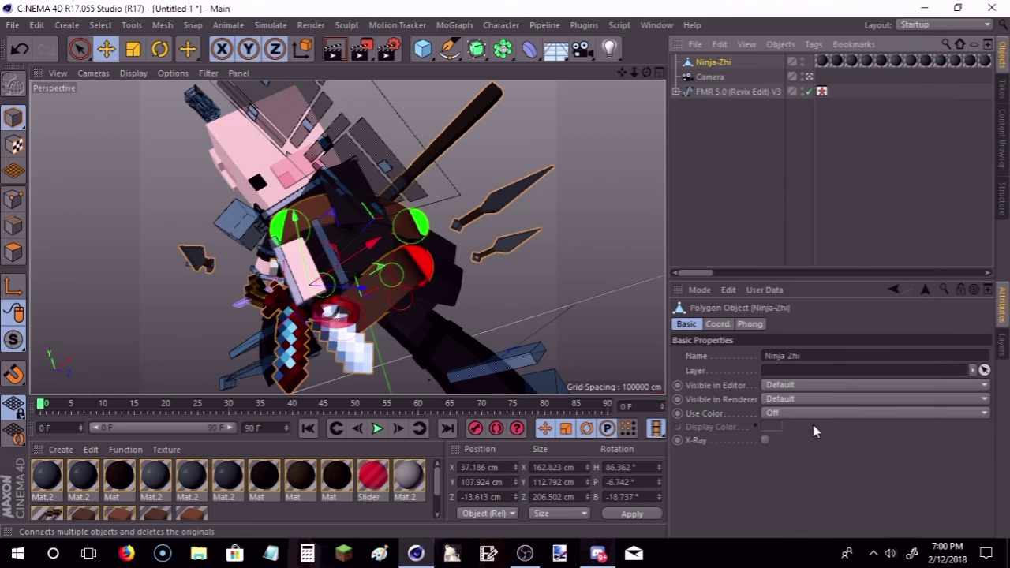
{"action": "left_click", "coordinate": [23, 43]}
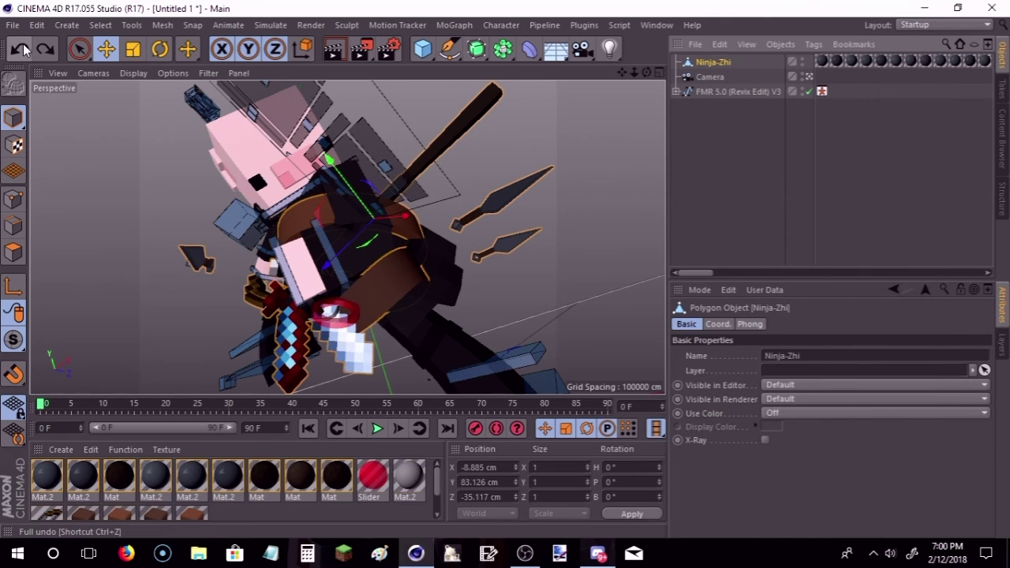
{"action": "left_click", "coordinate": [52, 48]}
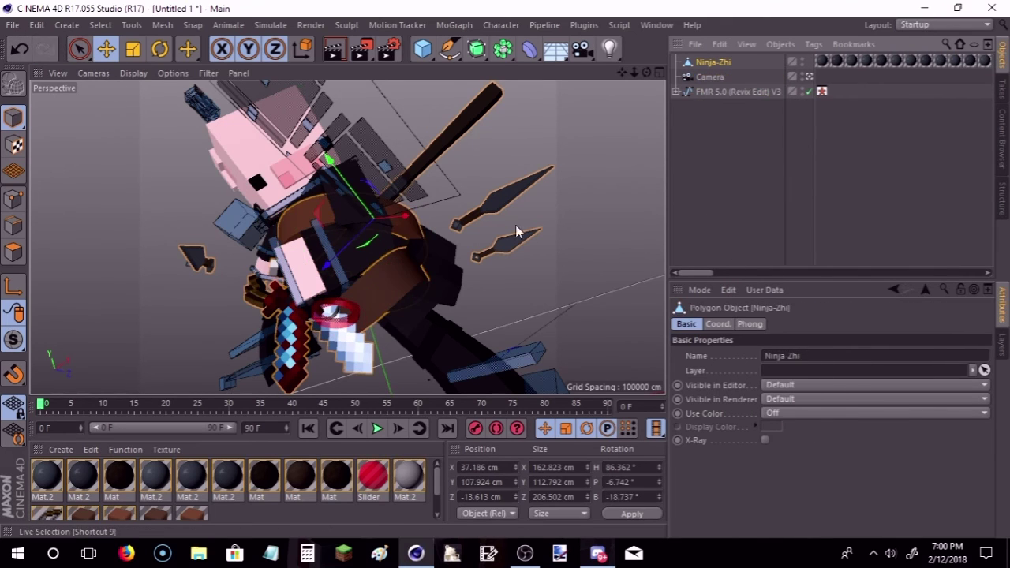
Step: Select Ninja-Zhi, Camera and FMR together
{"action": "left_click", "coordinate": [733, 176]}
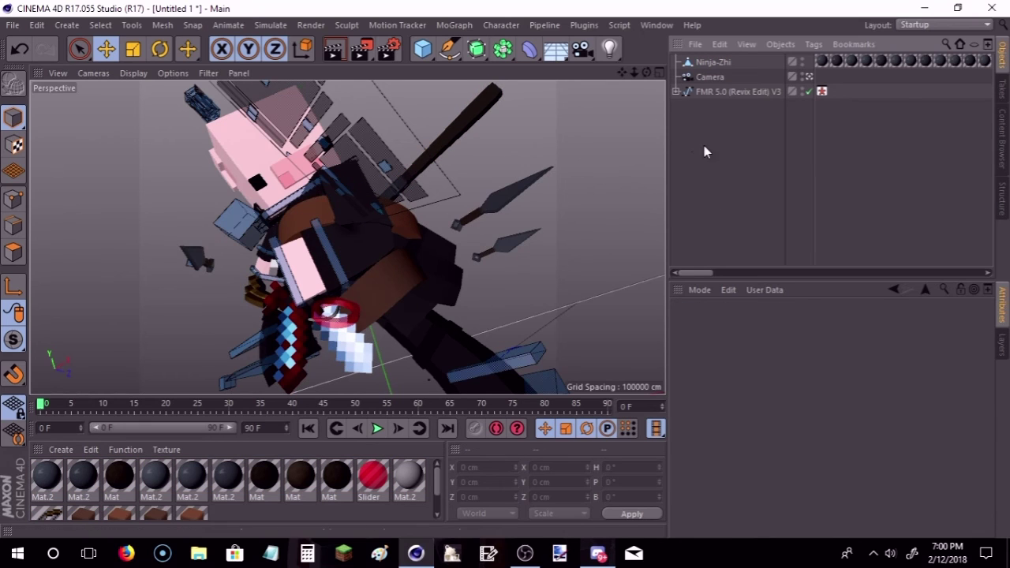
{"action": "left_click_drag", "start_coordinate": [718, 120], "coordinate": [718, 56]}
{"action": "left_click_drag", "start_coordinate": [699, 144], "coordinate": [697, 63]}
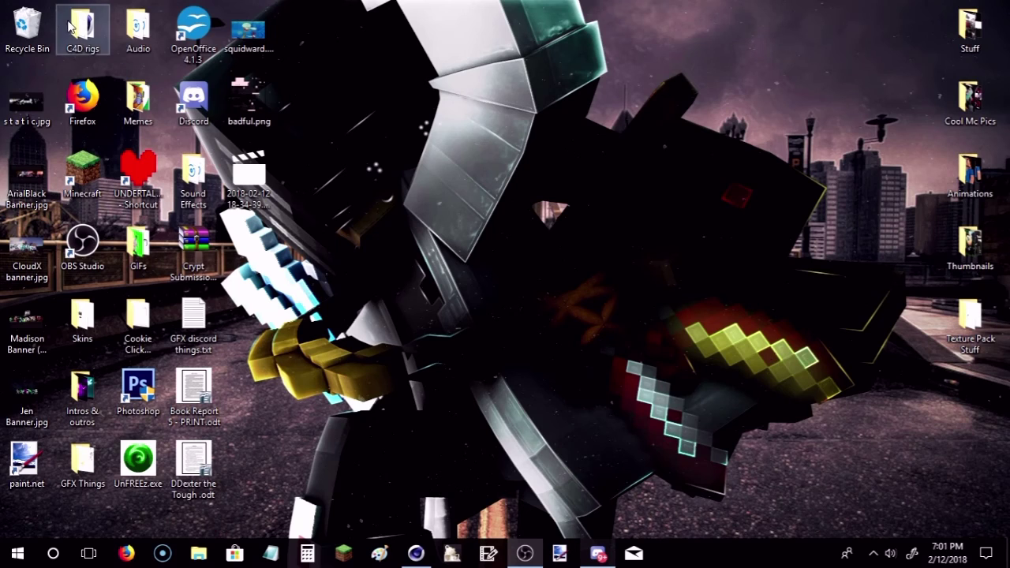
Step: Scroll through the desktop C4D rigs folder and open Mondaze Lightroom.c4d
{"action": "double_click", "coordinate": [82, 28]}
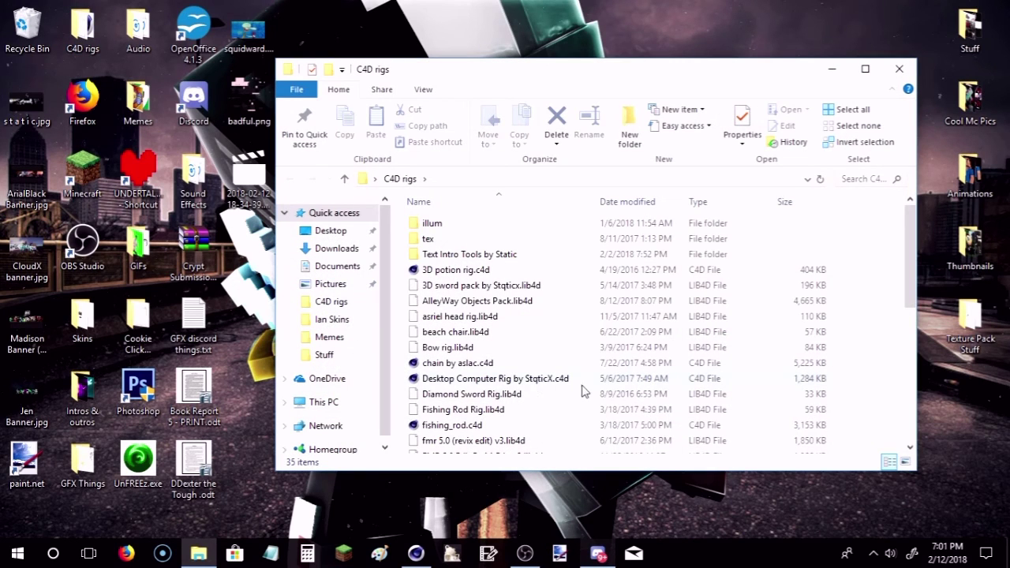
{"action": "scroll", "coordinate": [592, 407], "scroll_direction": "down", "scroll_amount": 1}
{"action": "scroll", "coordinate": [678, 312], "scroll_direction": "down", "scroll_amount": 1}
{"action": "scroll", "coordinate": [695, 347], "scroll_direction": "down", "scroll_amount": 1}
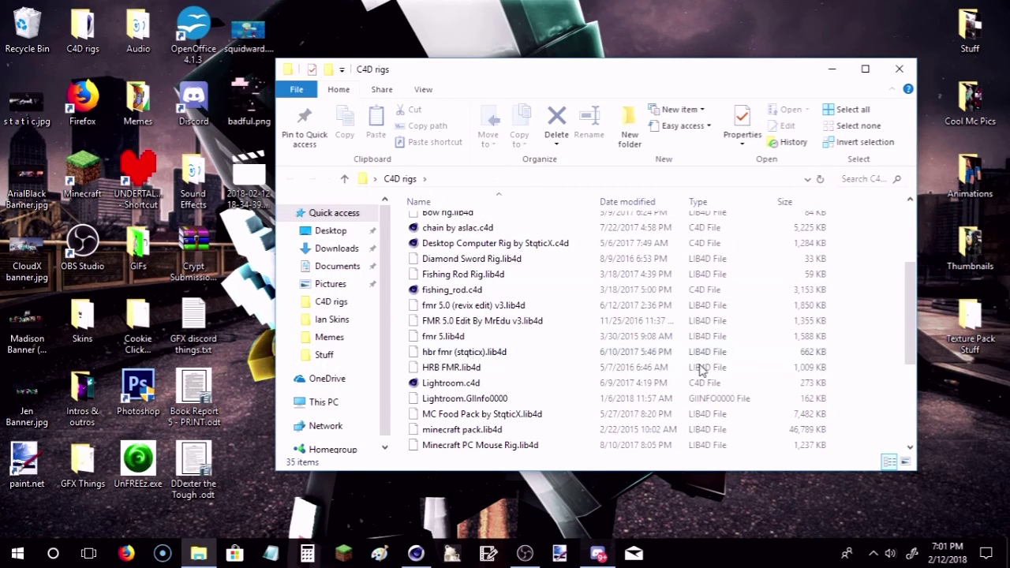
{"action": "scroll", "coordinate": [665, 318], "scroll_direction": "down", "scroll_amount": 1}
{"action": "scroll", "coordinate": [671, 268], "scroll_direction": "down", "scroll_amount": 1}
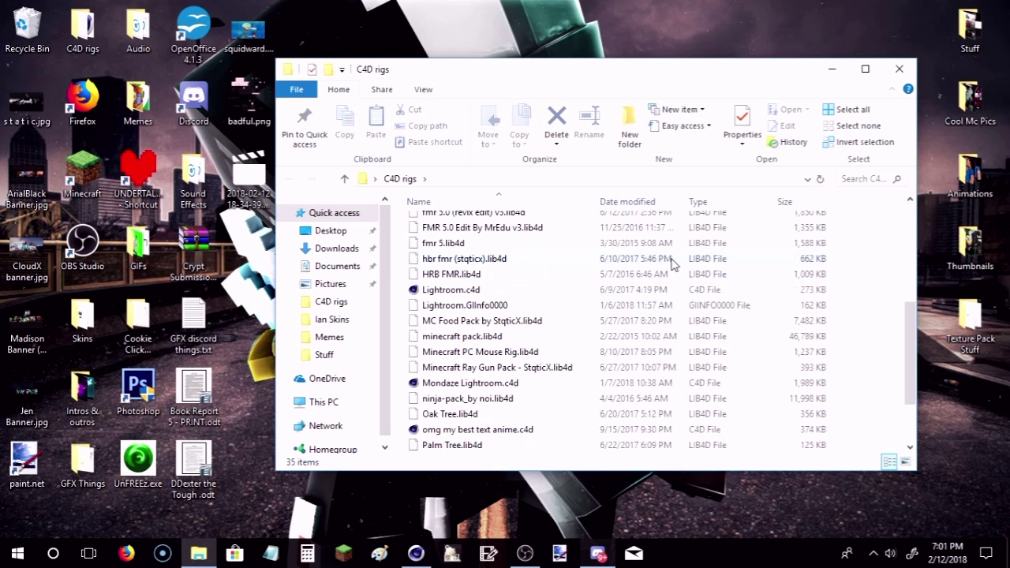
{"action": "left_click", "coordinate": [466, 384]}
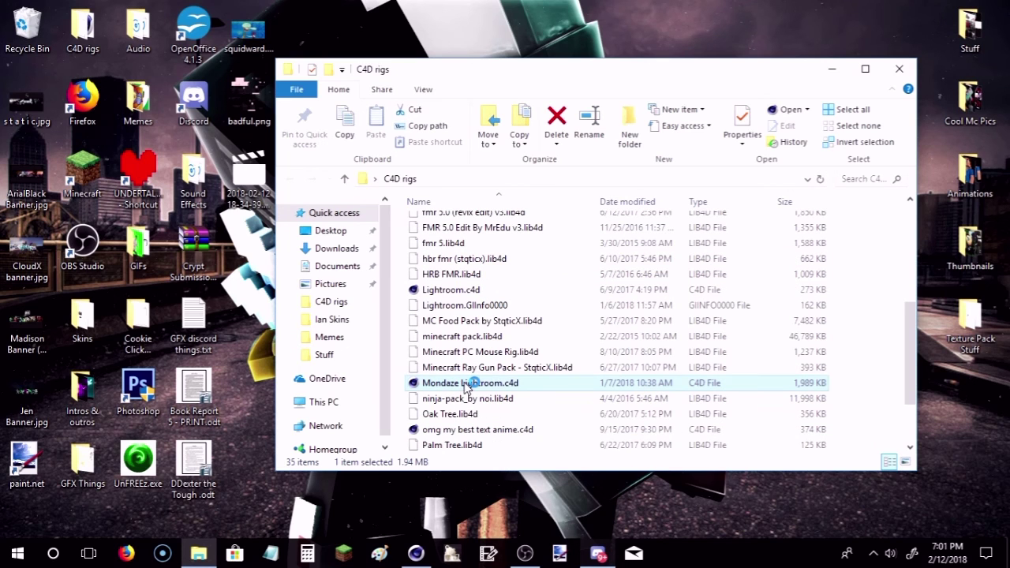
{"action": "double_click", "coordinate": [483, 387]}
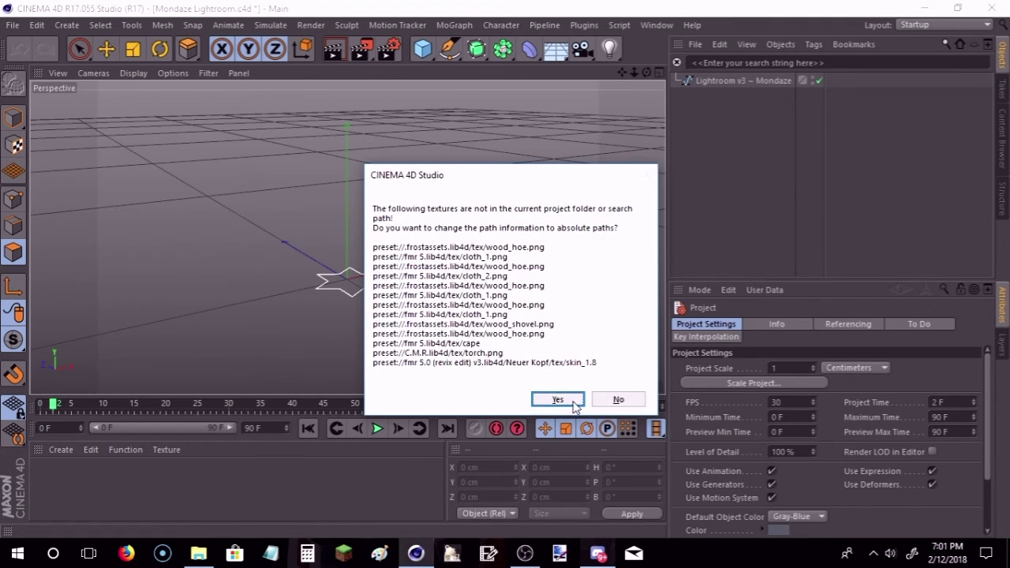
Step: Accept absolute texture paths and view the scene through the camera
{"action": "left_click", "coordinate": [558, 400]}
{"action": "left_click", "coordinate": [13, 118]}
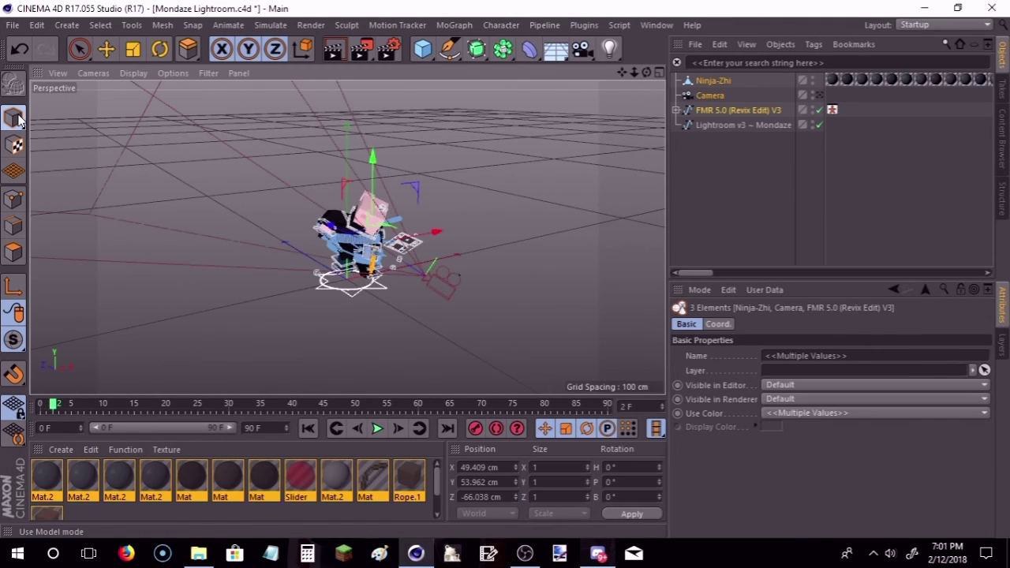
{"action": "left_click", "coordinate": [819, 94]}
{"action": "left_click_drag", "start_coordinate": [633, 72], "coordinate": [616, 75]}
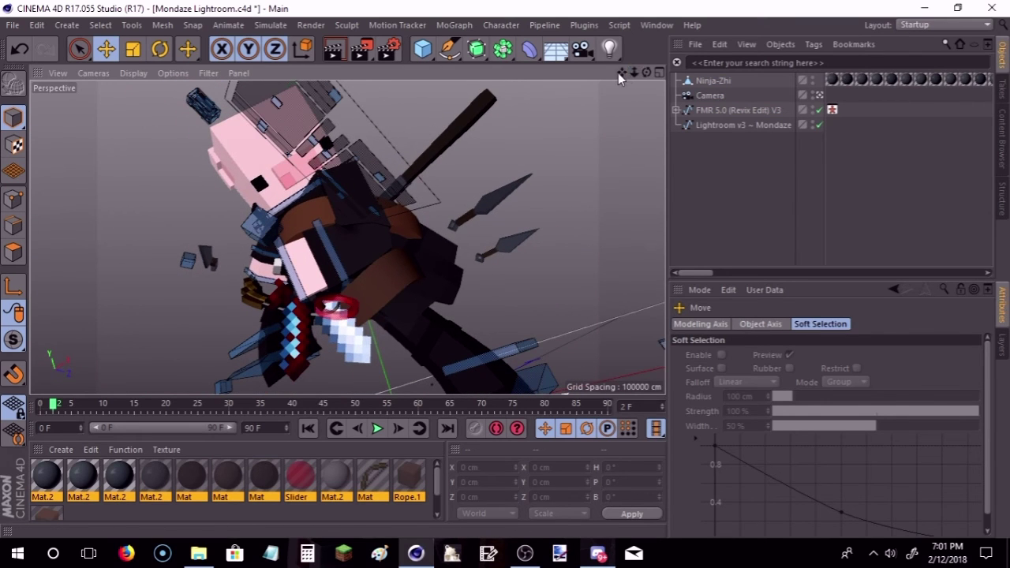
{"action": "left_click_drag", "start_coordinate": [347, 237], "coordinate": [347, 237], "text": "alt"}
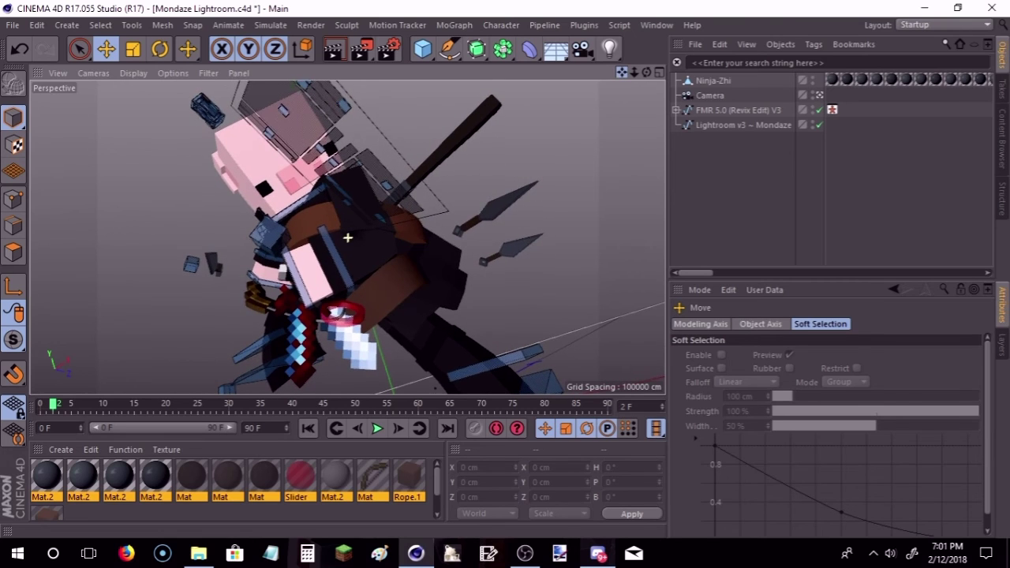
Step: Lower the camera focal length for a wider view and orbit to frame the pig ninja
{"action": "left_click", "coordinate": [702, 94]}
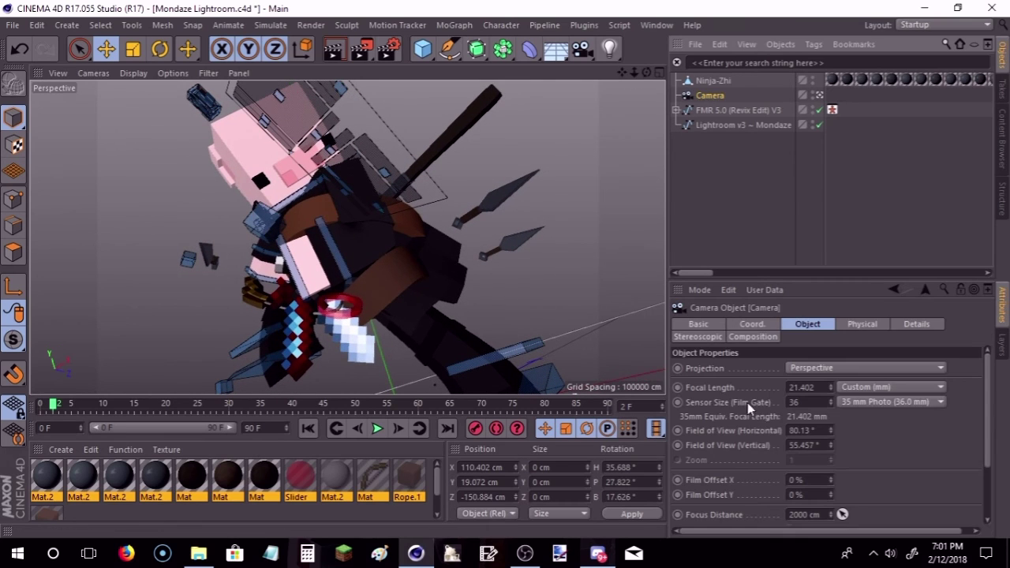
{"action": "mouse_move", "coordinate": [830, 387]}
{"action": "left_mouse_down"}
{"action": "mouse_move", "coordinate": [830, 371]}
{"action": "mouse_move", "coordinate": [831, 394]}
{"action": "left_mouse_up"}
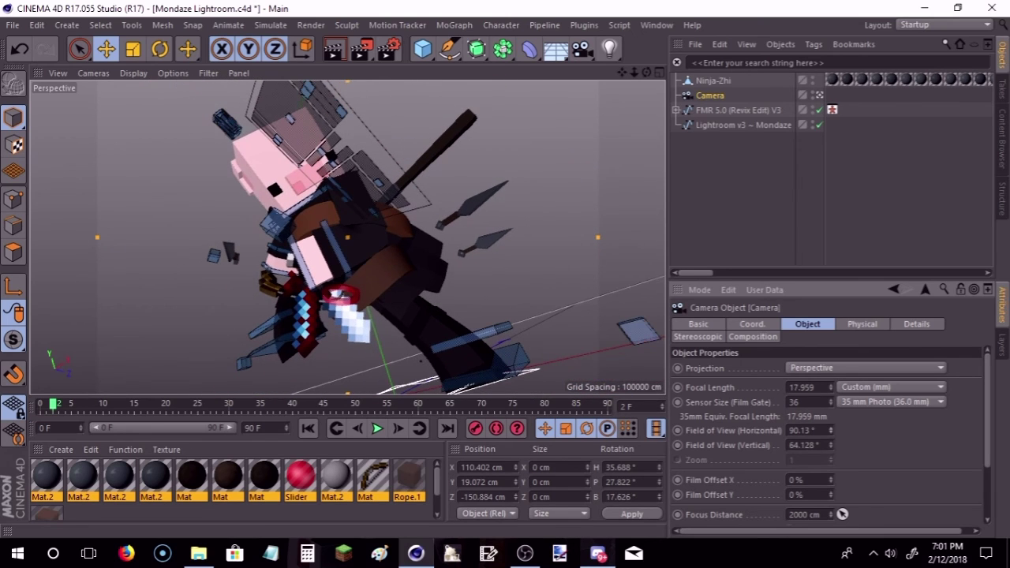
{"action": "mouse_move", "coordinate": [646, 72]}
{"action": "left_mouse_down"}
{"action": "mouse_move", "coordinate": [663, 78]}
{"action": "mouse_move", "coordinate": [646, 72]}
{"action": "left_mouse_up"}
{"action": "left_click", "coordinate": [516, 176]}
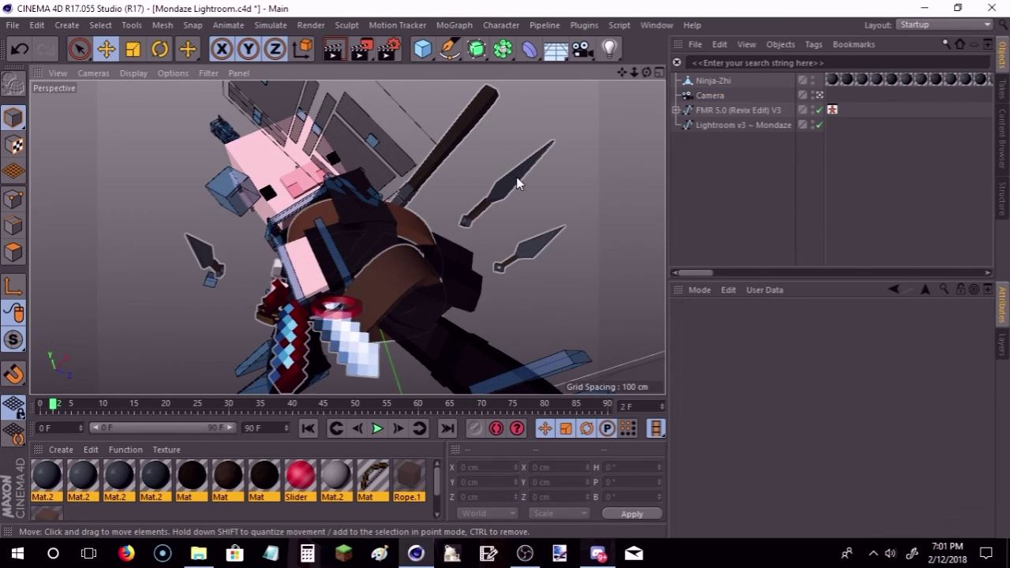
{"action": "left_click", "coordinate": [617, 125]}
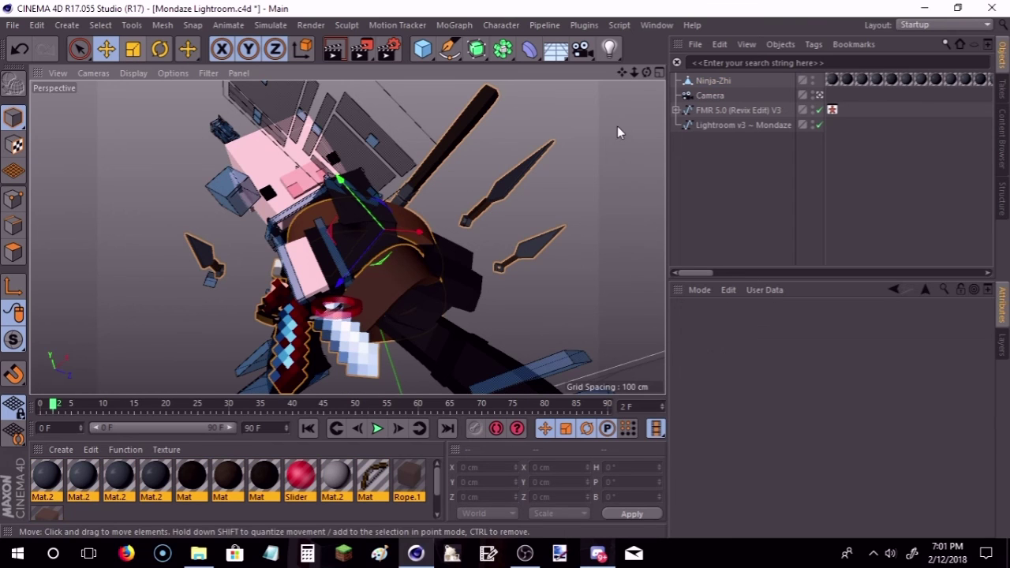
{"action": "left_click_drag", "start_coordinate": [645, 72], "coordinate": [646, 71]}
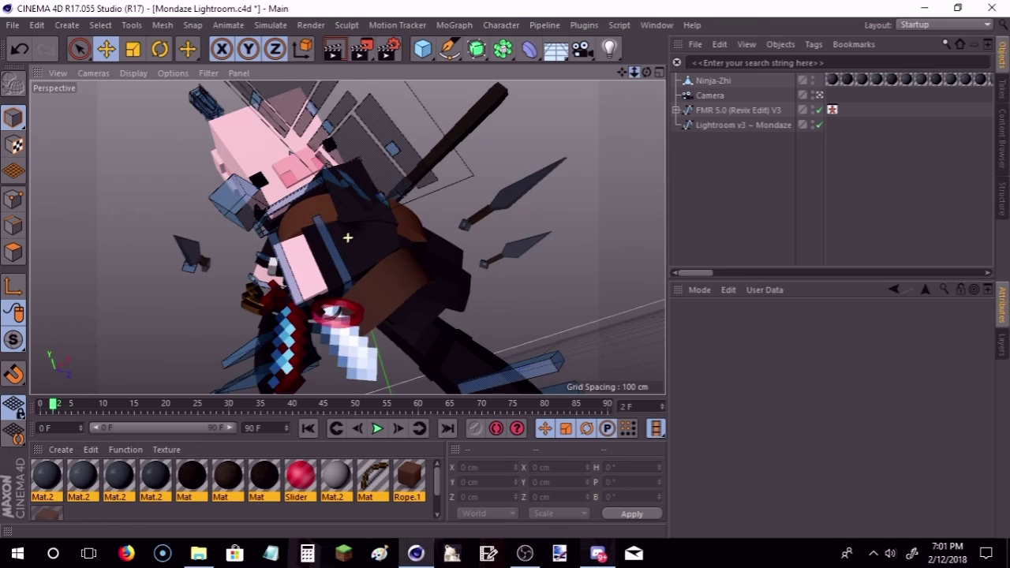
{"action": "left_click_drag", "start_coordinate": [646, 71], "coordinate": [624, 72]}
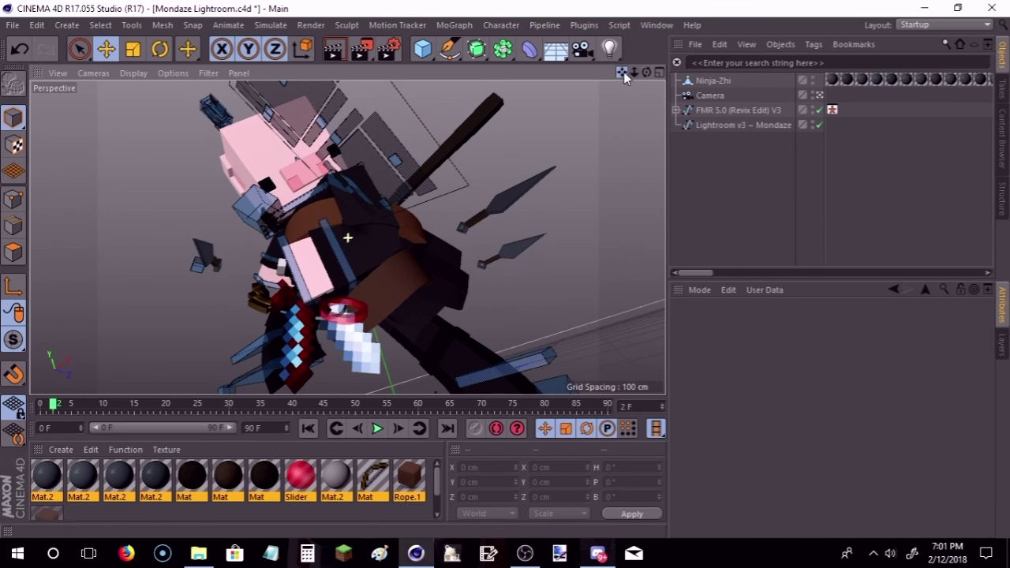
Step: Set the render output height to 1080 for a 1920×1080 HDTV 16:9 frame
{"action": "left_click", "coordinate": [387, 49]}
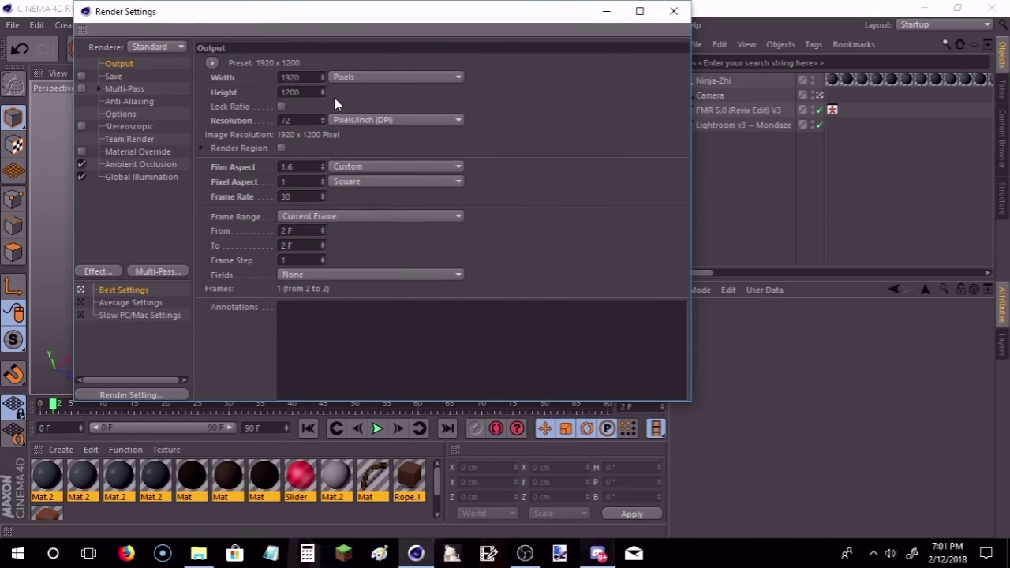
{"action": "type", "text": "1080"}
{"action": "key", "text": "Return"}
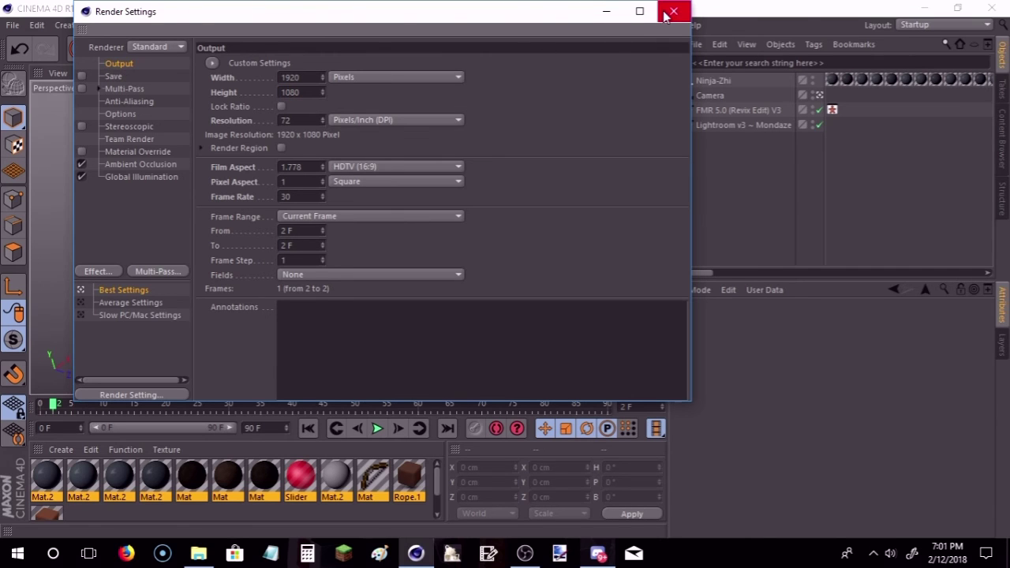
{"action": "left_click", "coordinate": [674, 11]}
{"action": "mouse_move", "coordinate": [646, 73]}
{"action": "left_mouse_down"}
{"action": "mouse_move", "coordinate": [632, 75]}
{"action": "mouse_move", "coordinate": [600, 145]}
{"action": "left_mouse_up"}
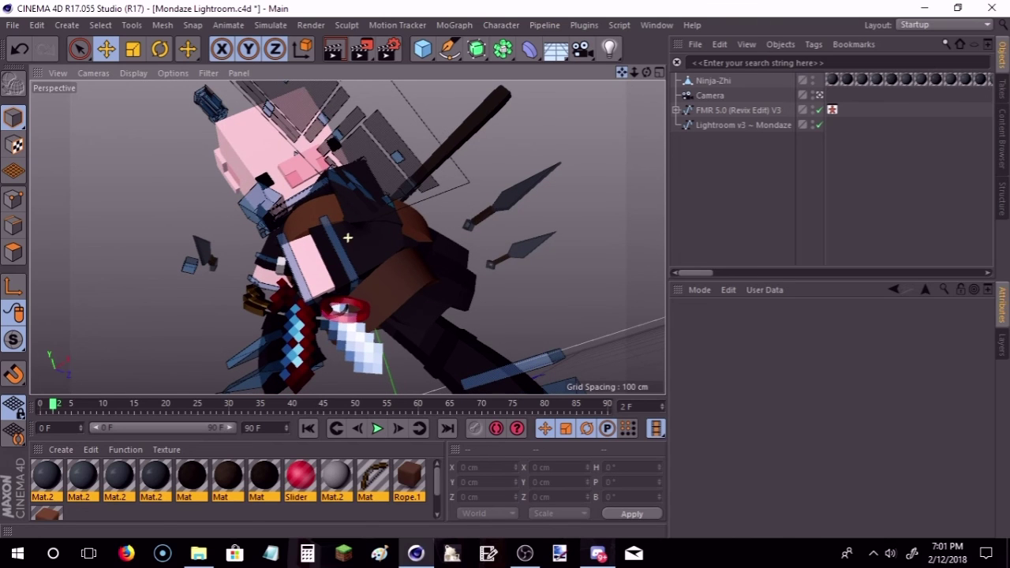
Step: Render the pig ninja shot to the Picture Viewer and zoom out to see the full 1920x1080 frame
{"action": "left_click", "coordinate": [362, 49]}
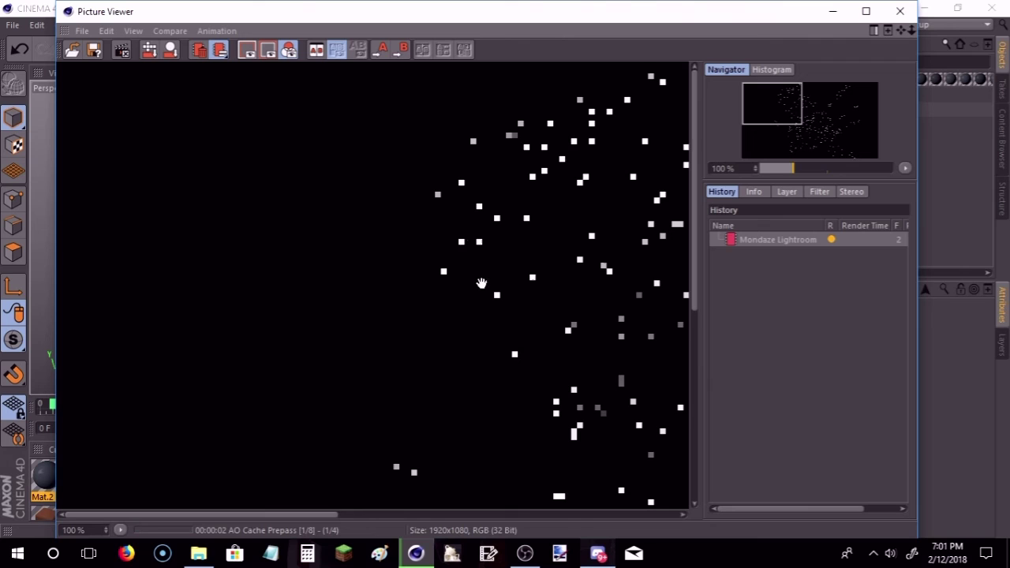
{"action": "scroll", "coordinate": [483, 315], "scroll_direction": "down", "scroll_amount": 2}
{"action": "scroll", "coordinate": [483, 315], "scroll_direction": "down", "scroll_amount": 1}
{"action": "scroll", "coordinate": [483, 316], "scroll_direction": "down", "scroll_amount": 1}
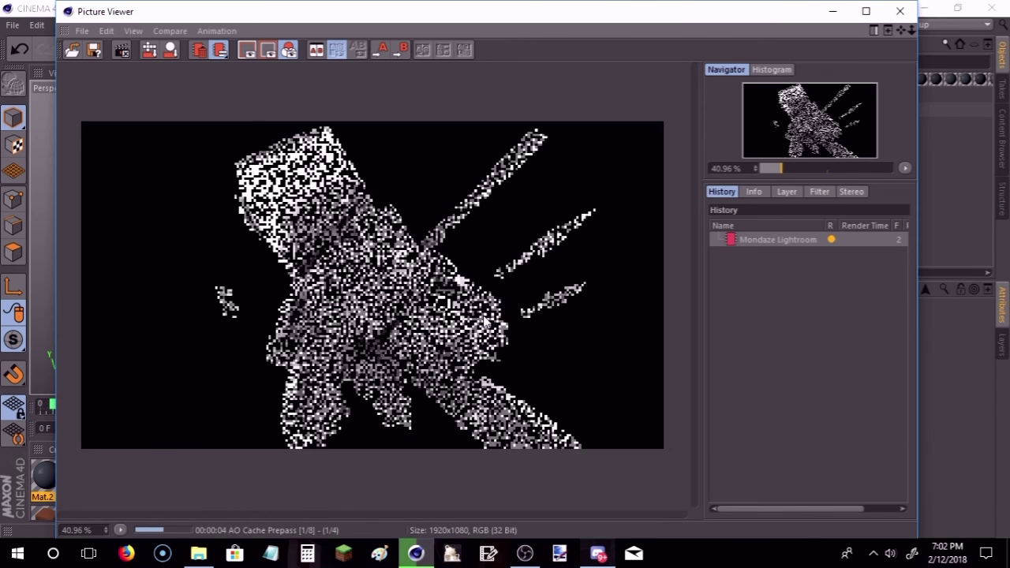